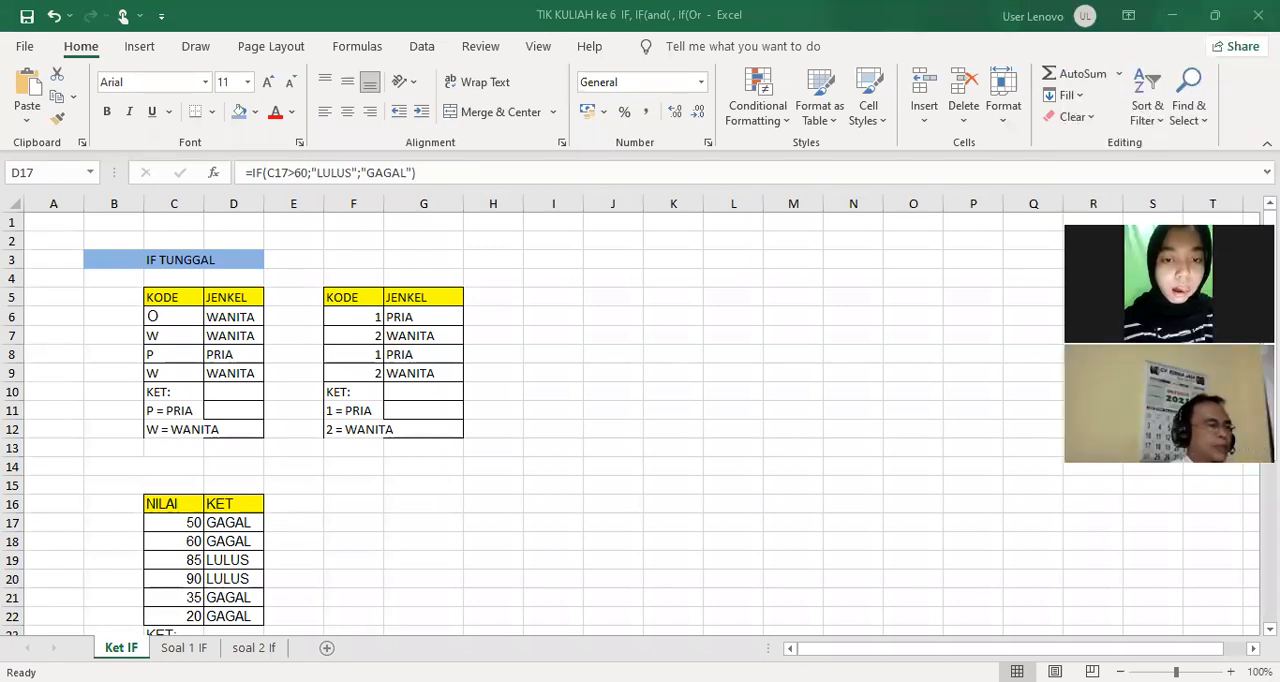
# Examine the first KODE/JENKEL table's codes, its P and W legend, and the IF formulas in D6 and D7
pyautogui.click(180, 298)
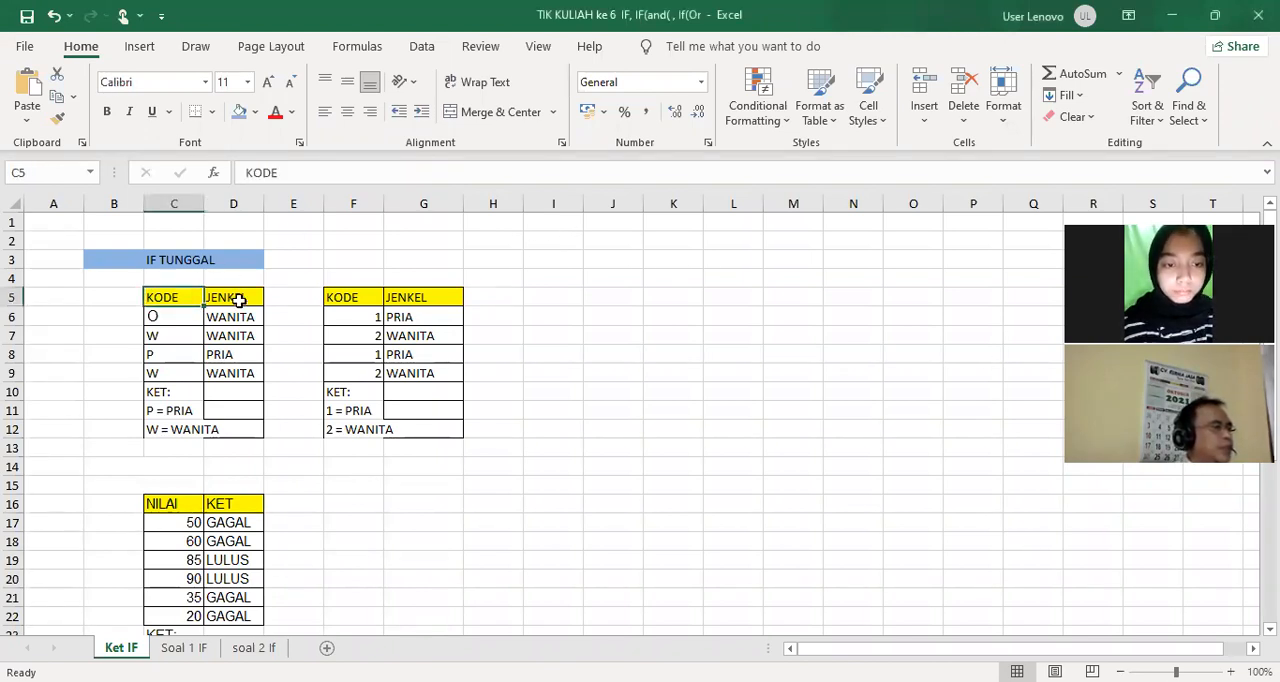
pyautogui.moveTo(164, 318); pyautogui.dragTo(161, 377)
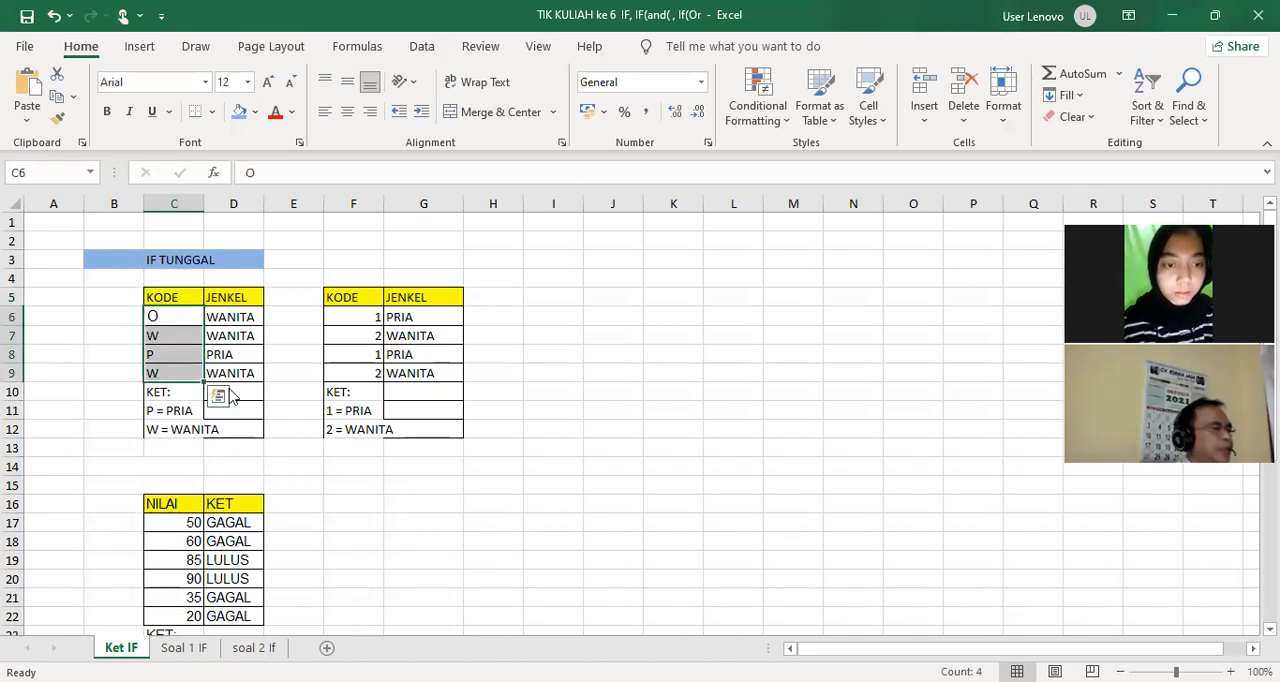
pyautogui.click(163, 411)
pyautogui.click(177, 433)
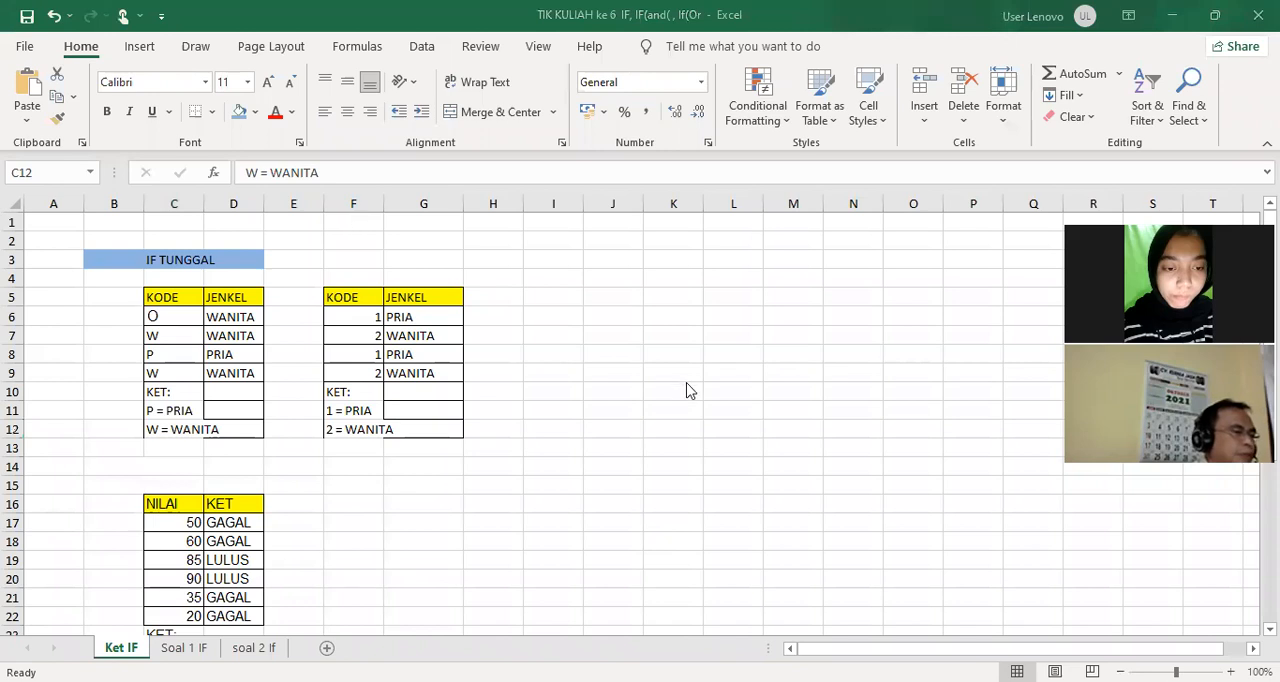
pyautogui.press('F2')
pyautogui.click(228, 318)
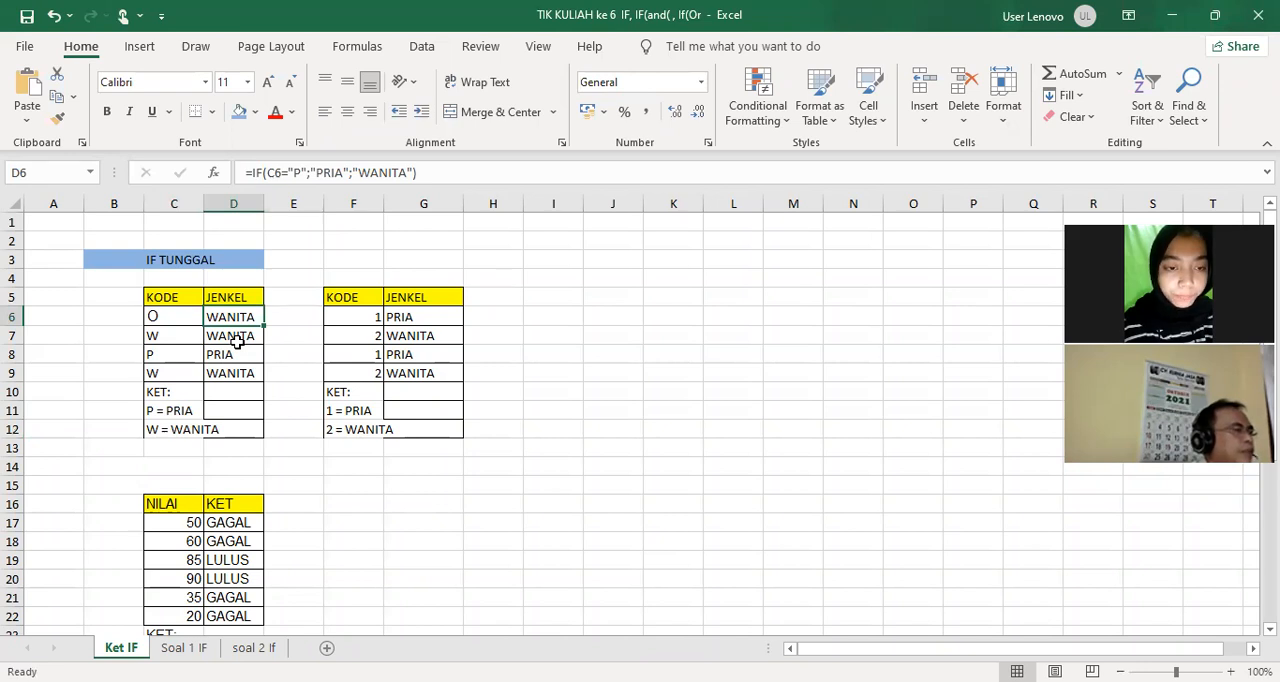
pyautogui.click(165, 318)
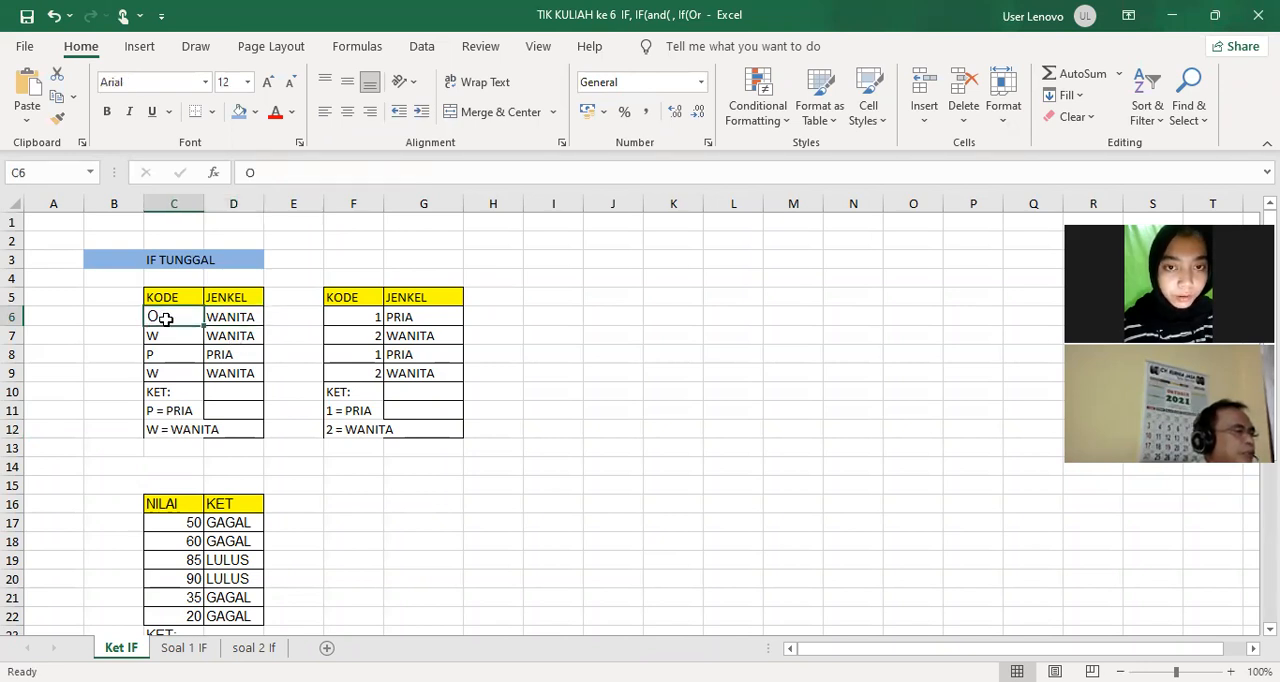
pyautogui.click(229, 318)
pyautogui.click(229, 336)
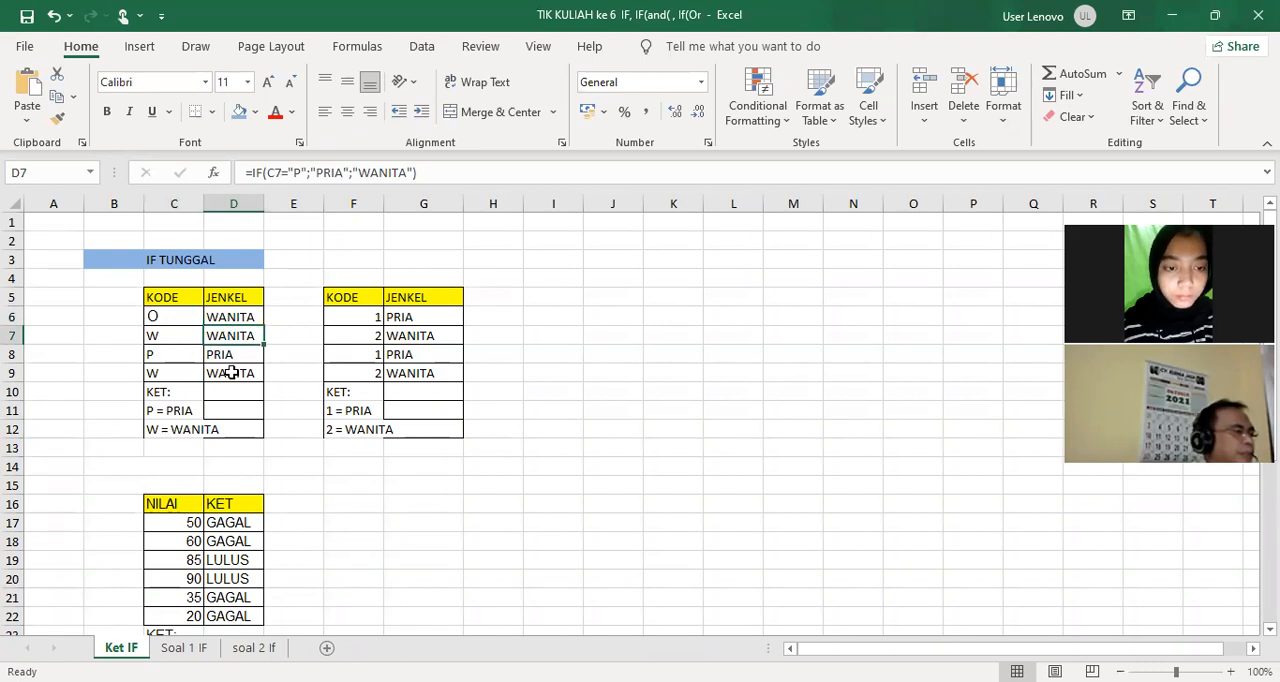
# Start an IF formula in E6 that tests C6="P" and returns "WANITA" when true
pyautogui.click(289, 317)
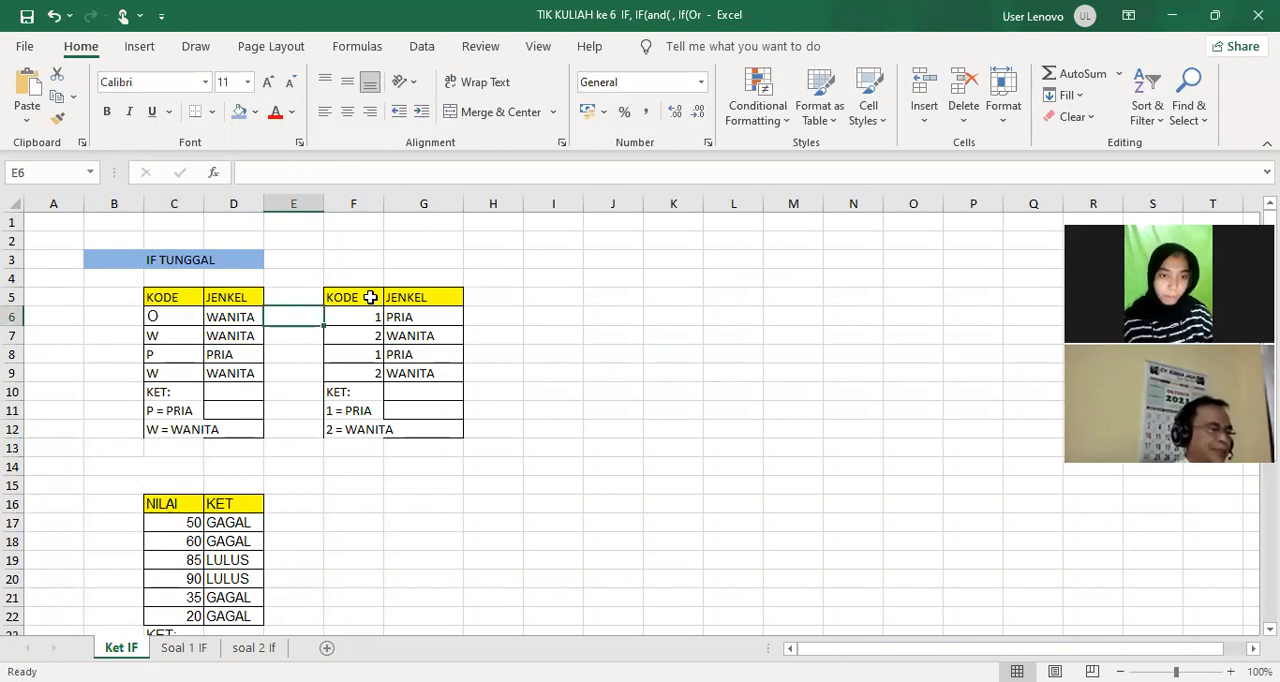
pyautogui.write('=')
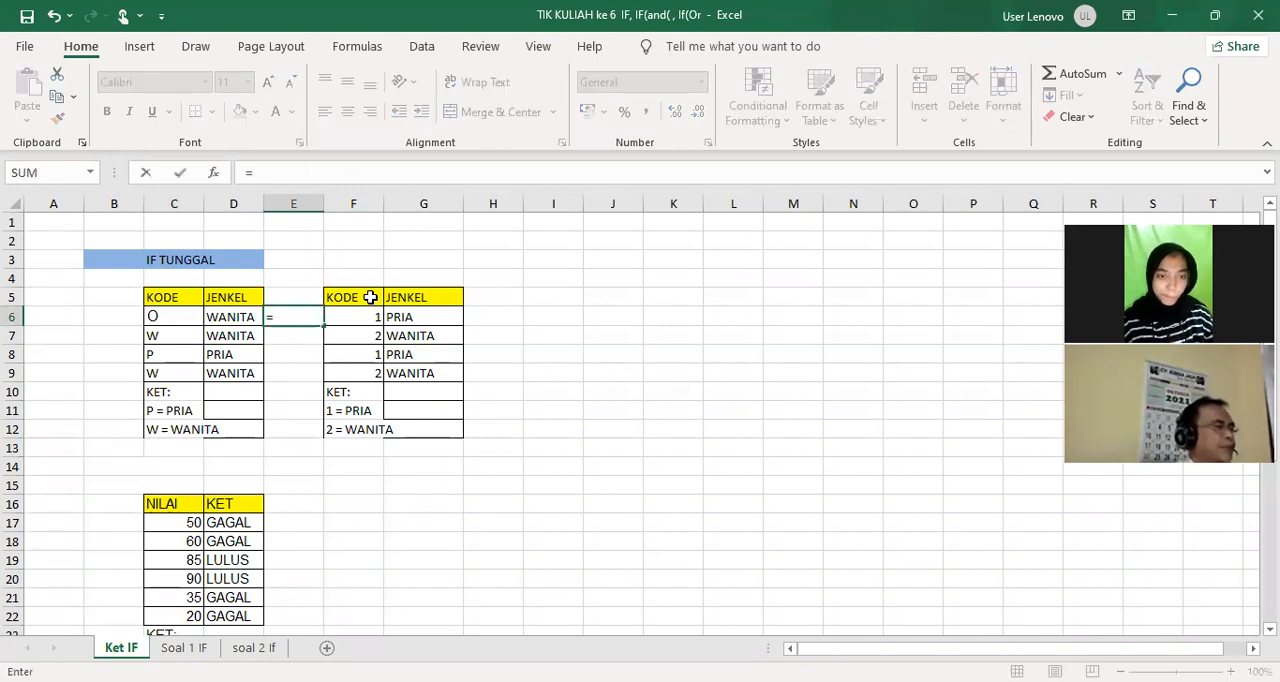
pyautogui.write('i')
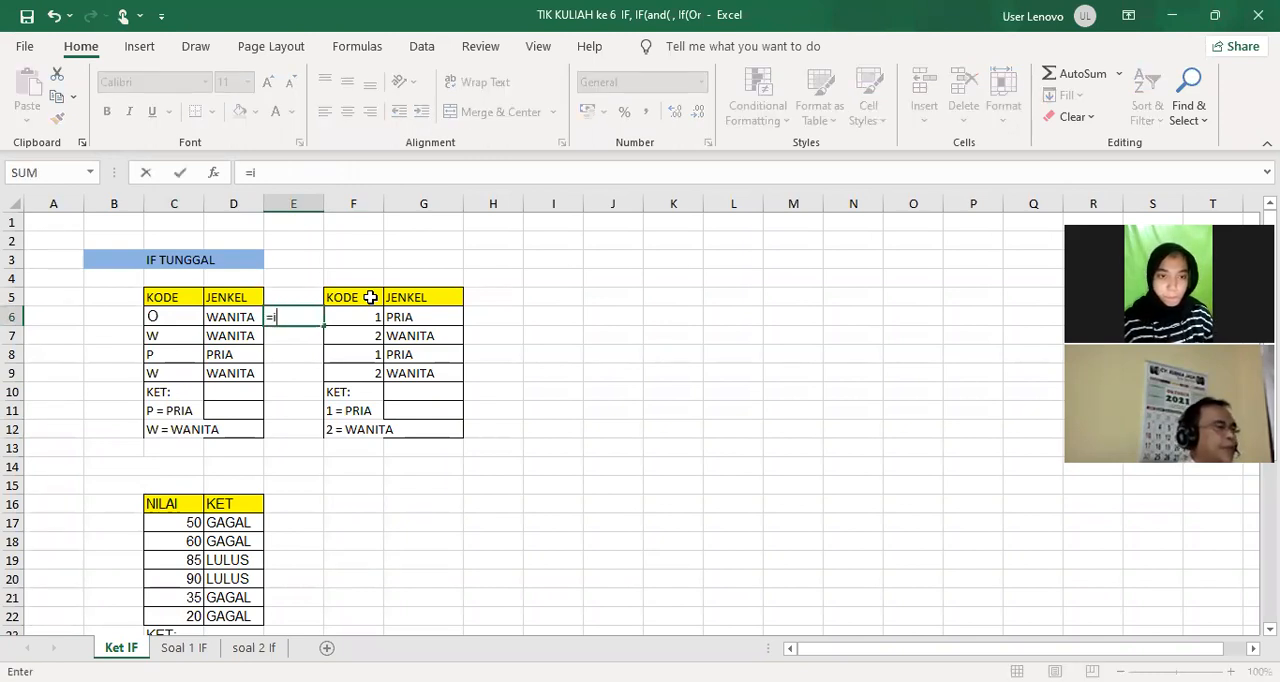
pyautogui.write('f(')
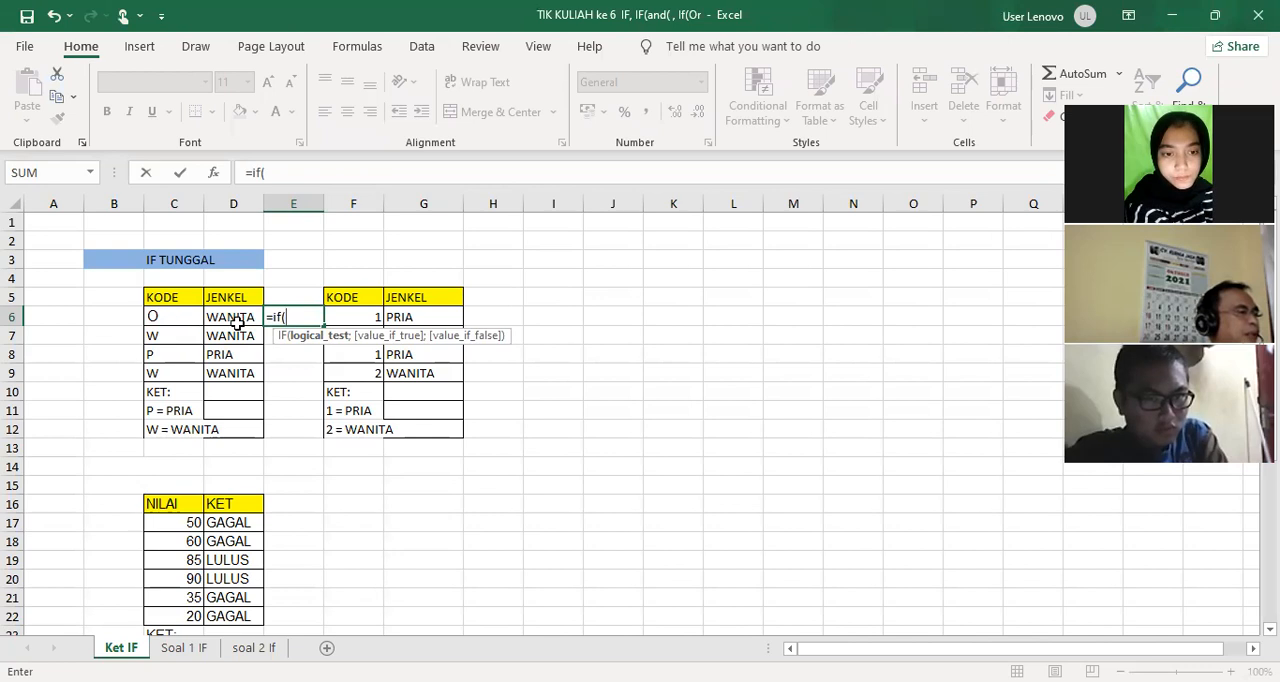
pyautogui.click(168, 320)
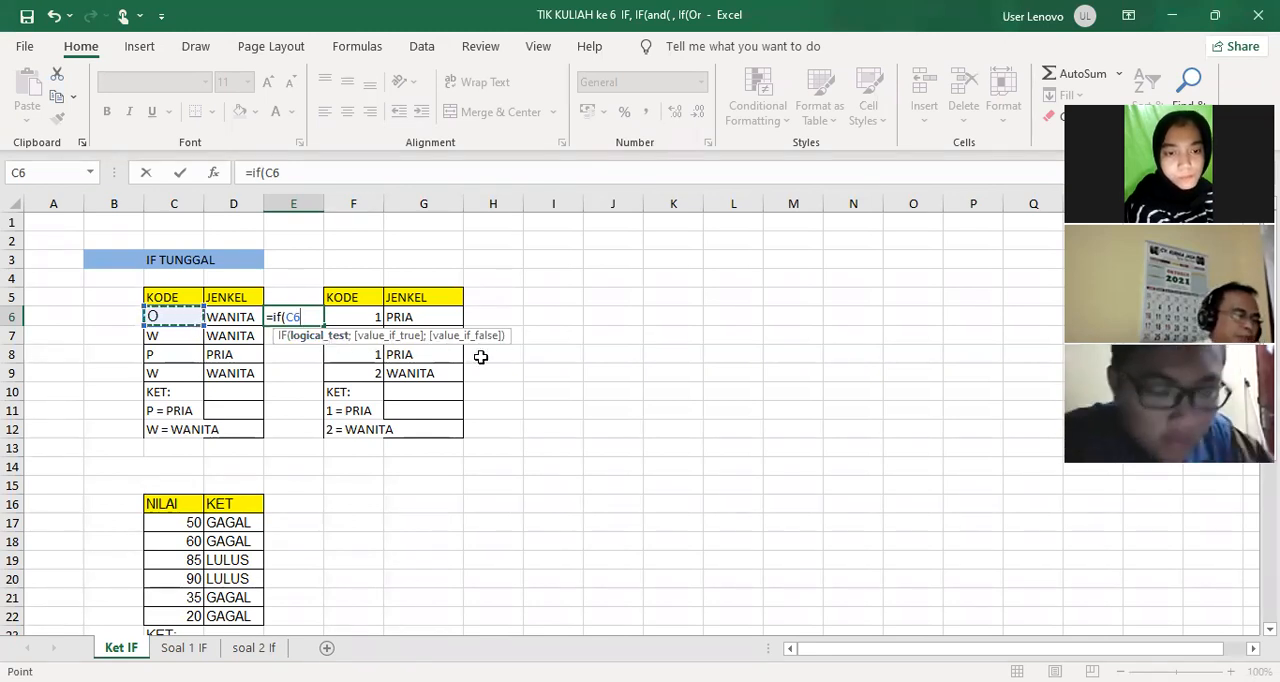
pyautogui.write('="')
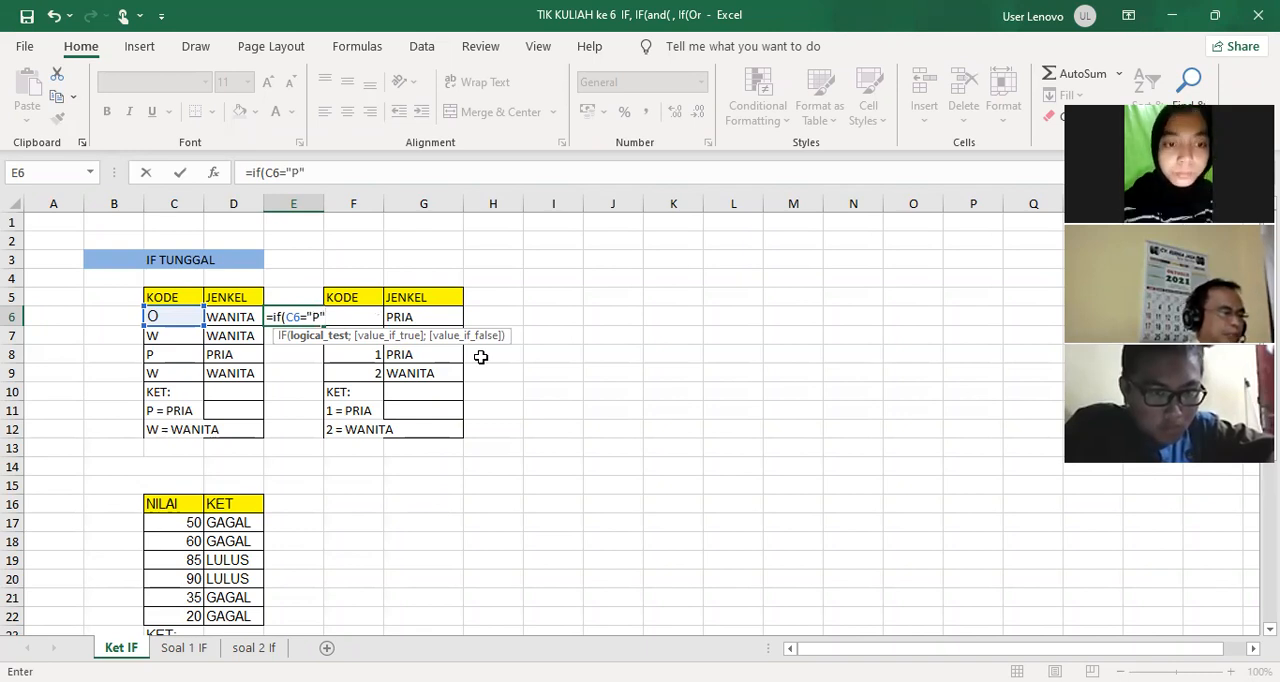
pyautogui.write('P";')
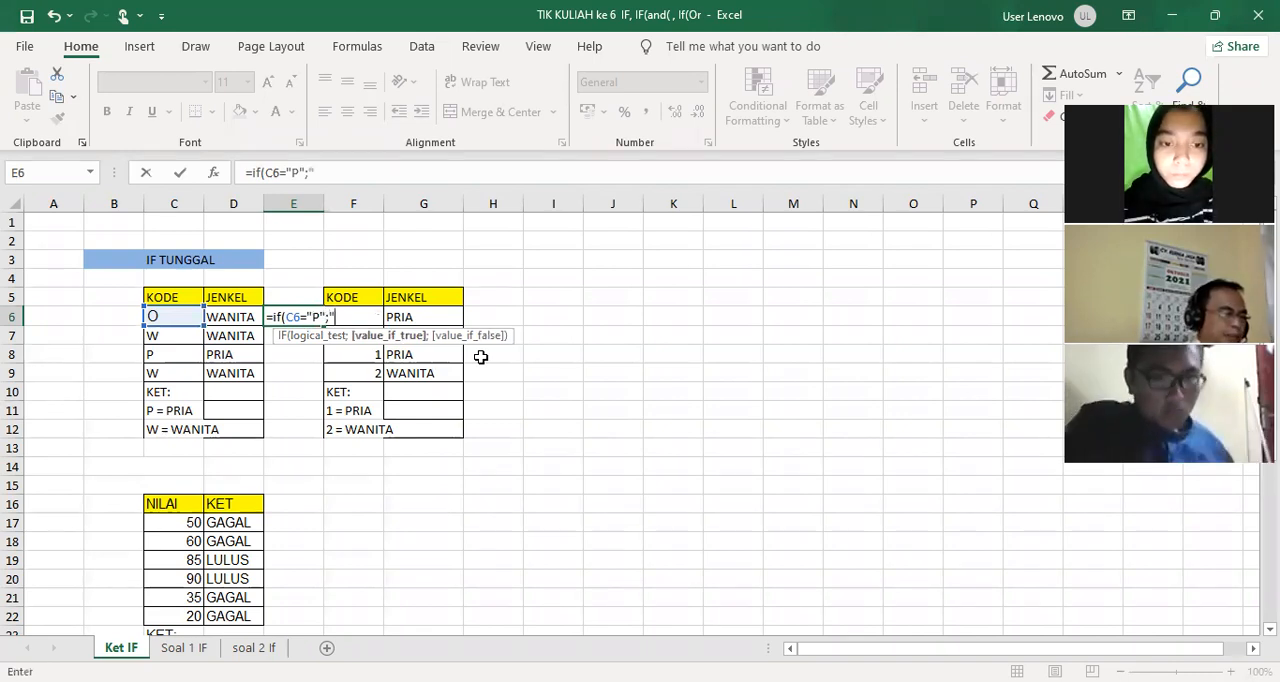
pyautogui.write('"WANITA')
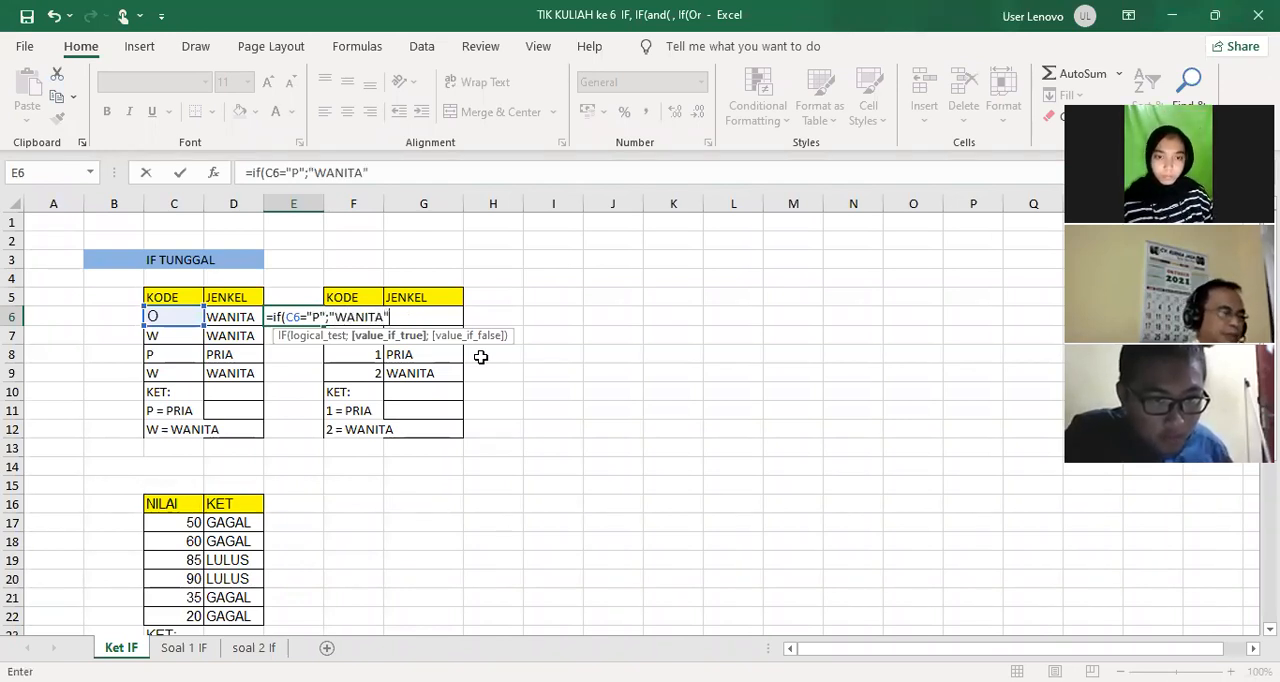
pyautogui.write('";')
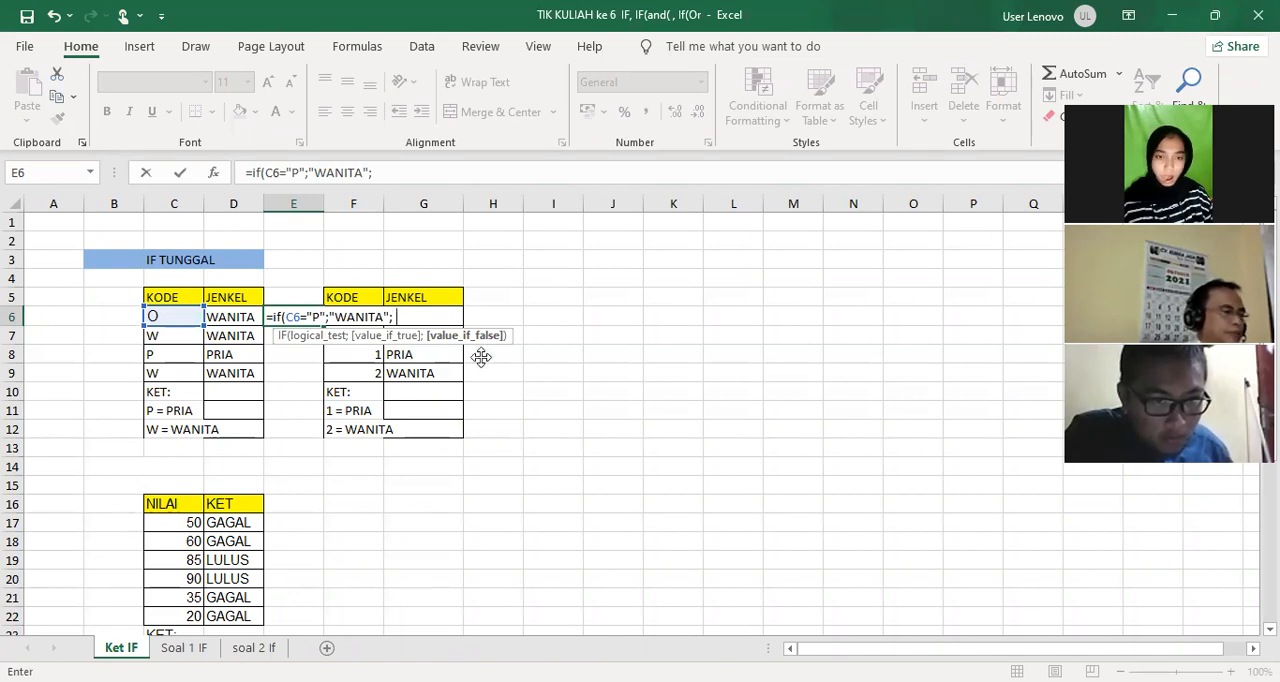
pyautogui.write('if(')
# Nest a second IF as the false value, testing C6="W" and returning "WANITA", and close both functions
pyautogui.click(172, 316)
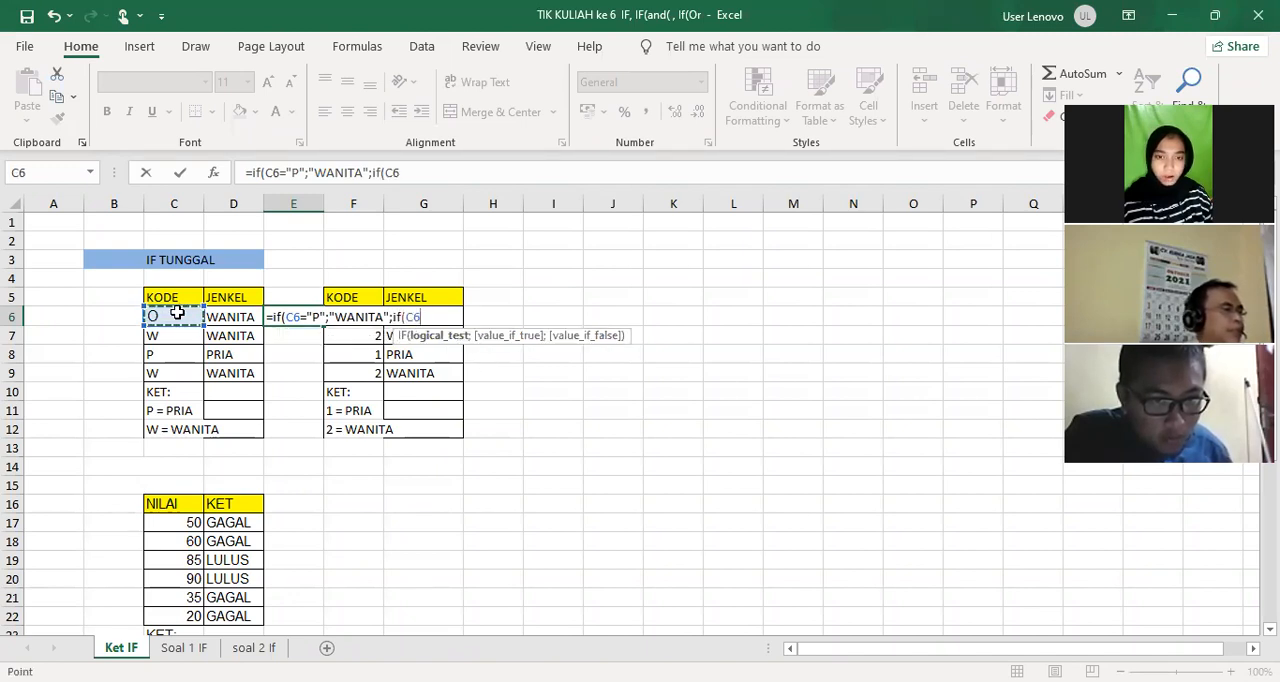
pyautogui.write('=')
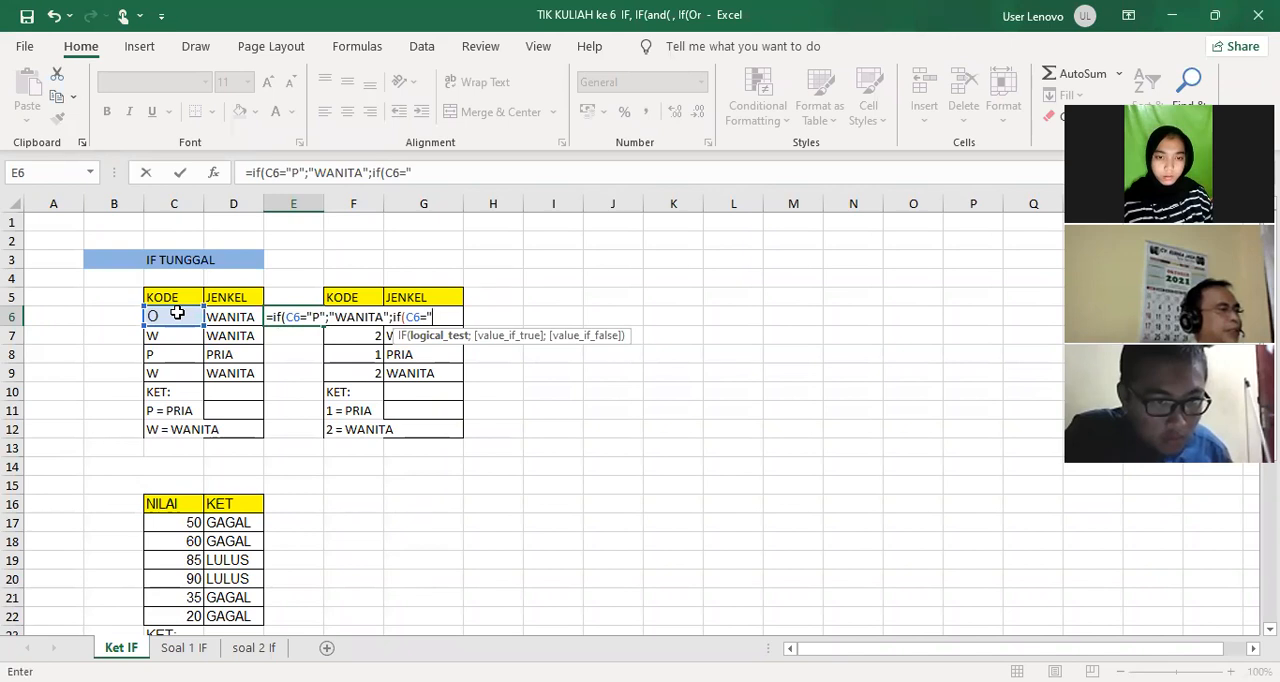
pyautogui.write('"W')
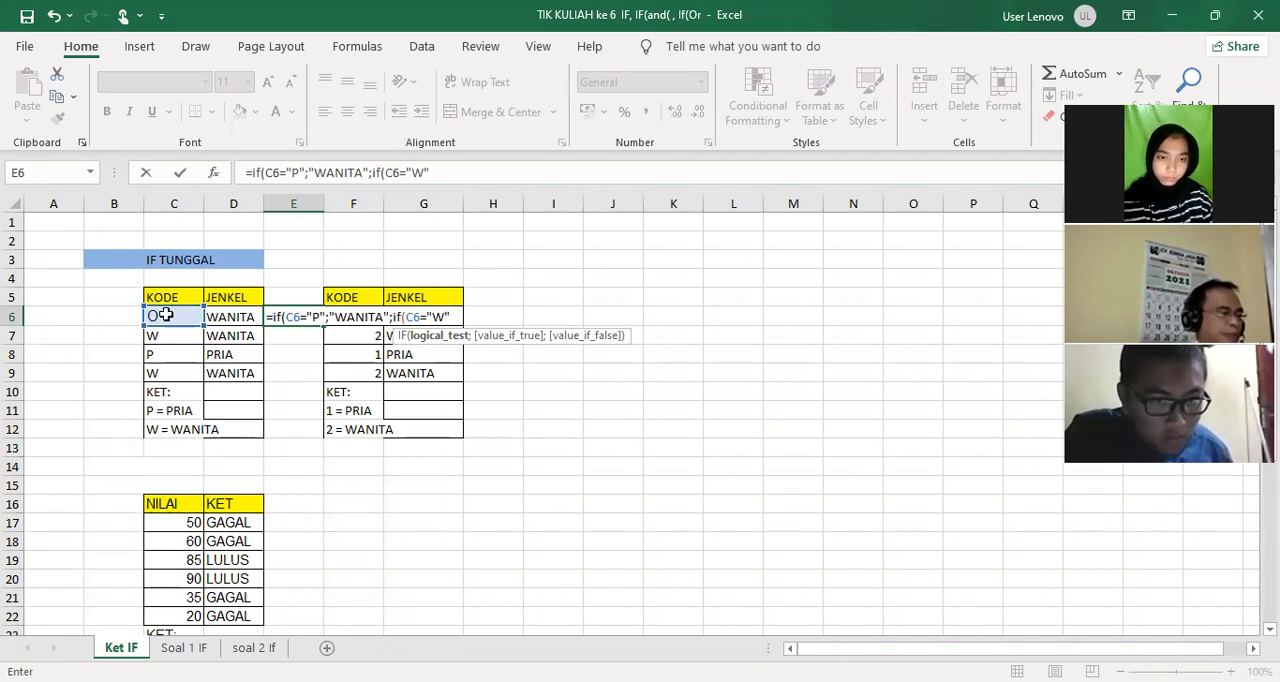
pyautogui.write('";')
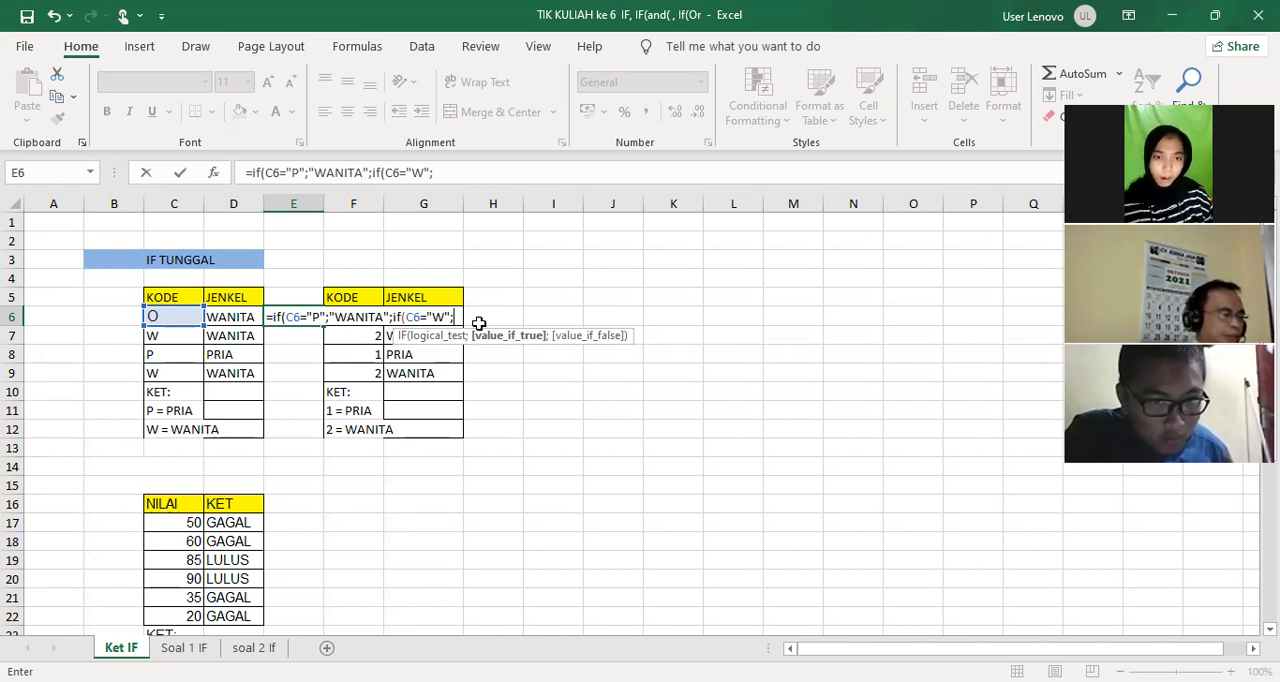
pyautogui.write('WABIT')
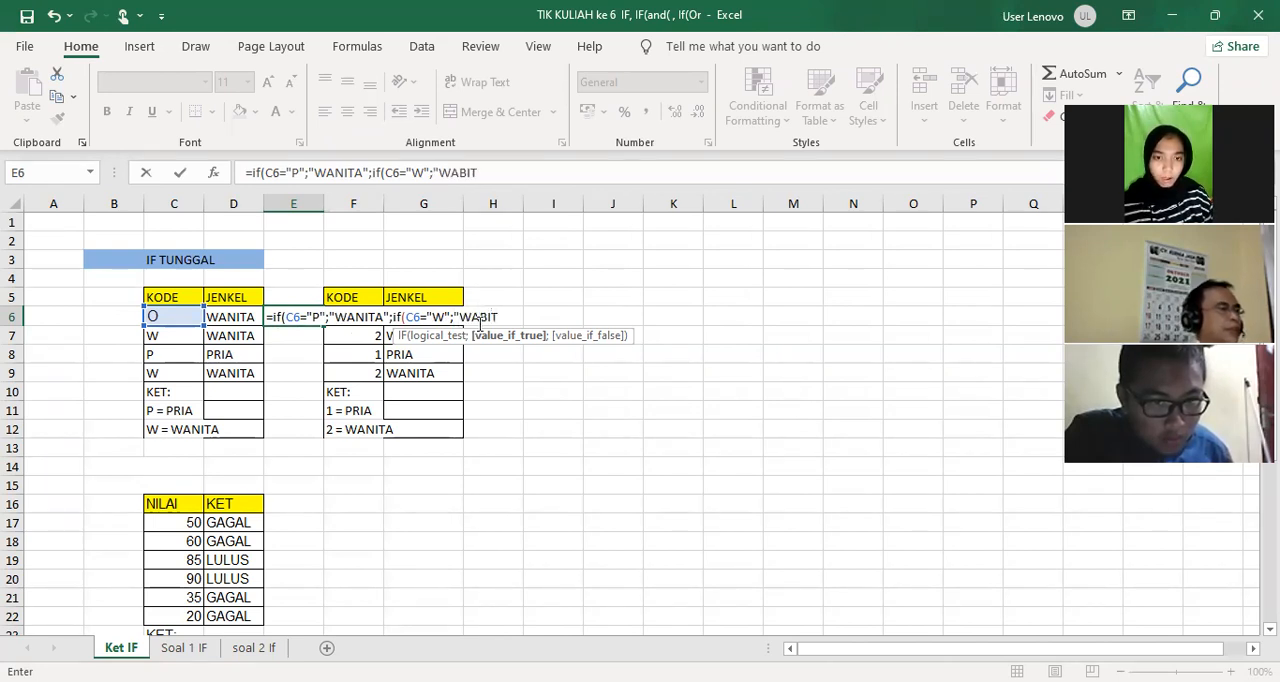
pyautogui.press('BackSpace')
pyautogui.press('BackSpace')
pyautogui.press('BackSpace')
pyautogui.write('NITA"')
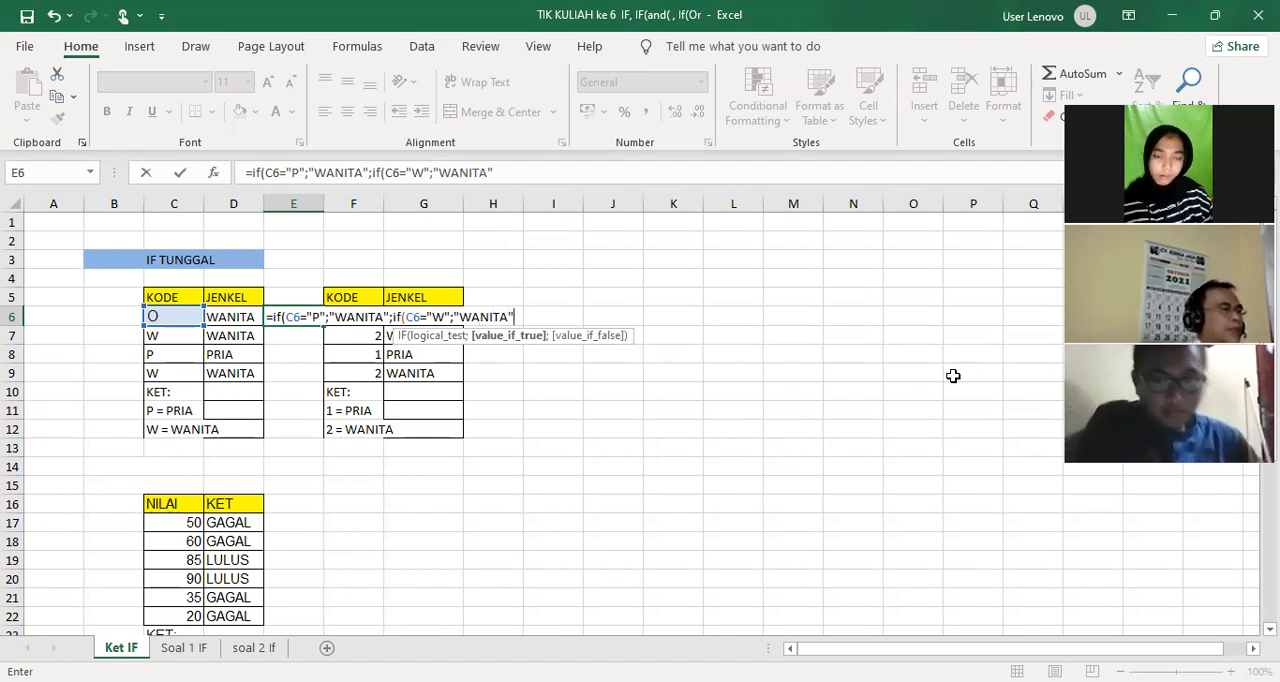
pyautogui.write('))')
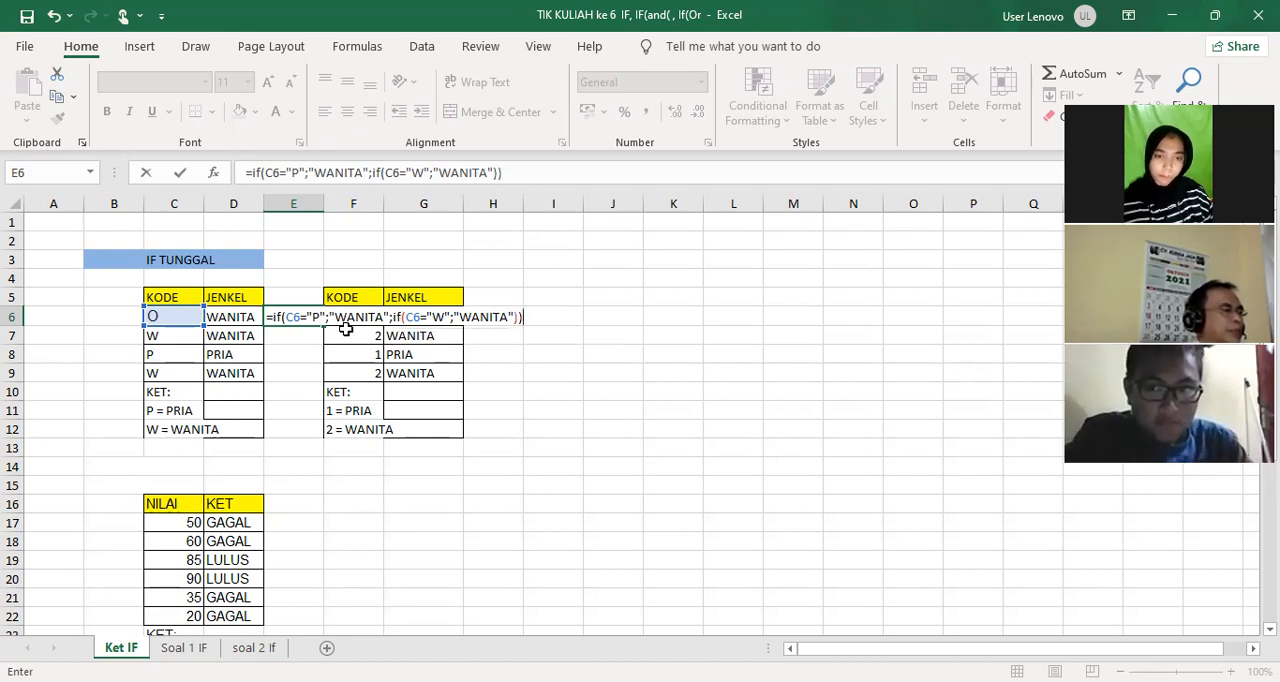
# Replace the first IF's true value with "PRIA" and enter the formula in E6
pyautogui.moveTo(336, 316); pyautogui.dragTo(376, 316)
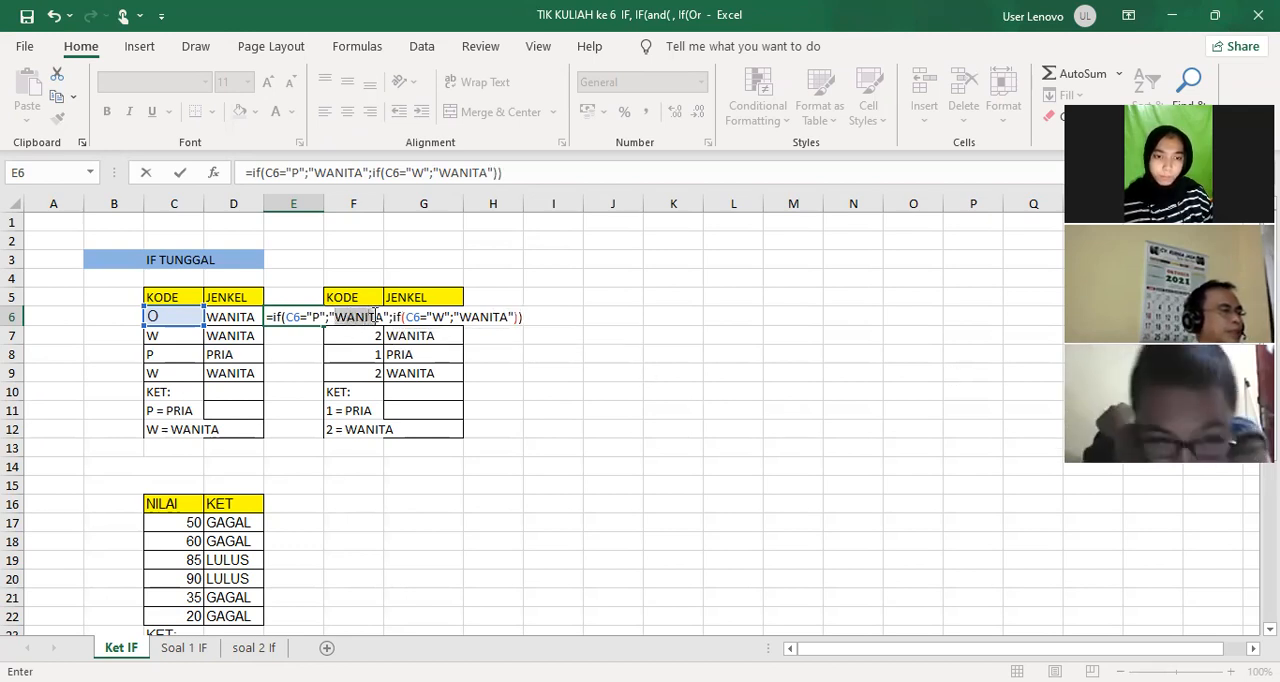
pyautogui.write('PRIA')
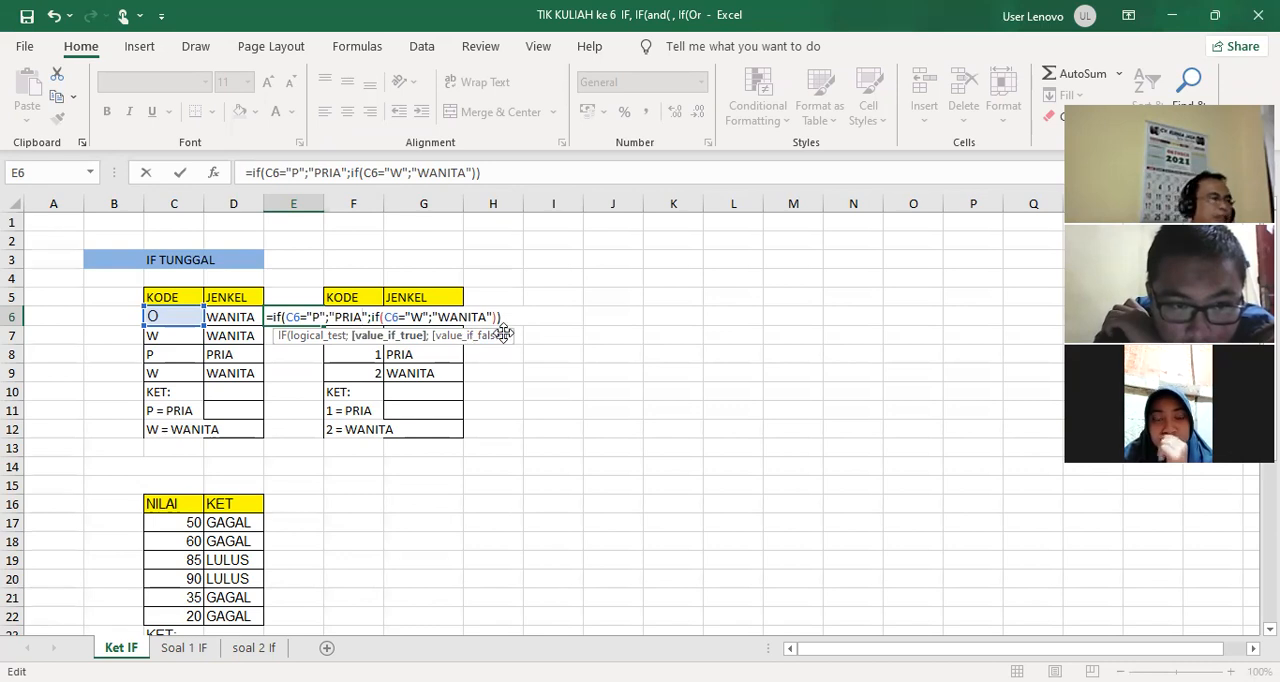
pyautogui.press('Return')
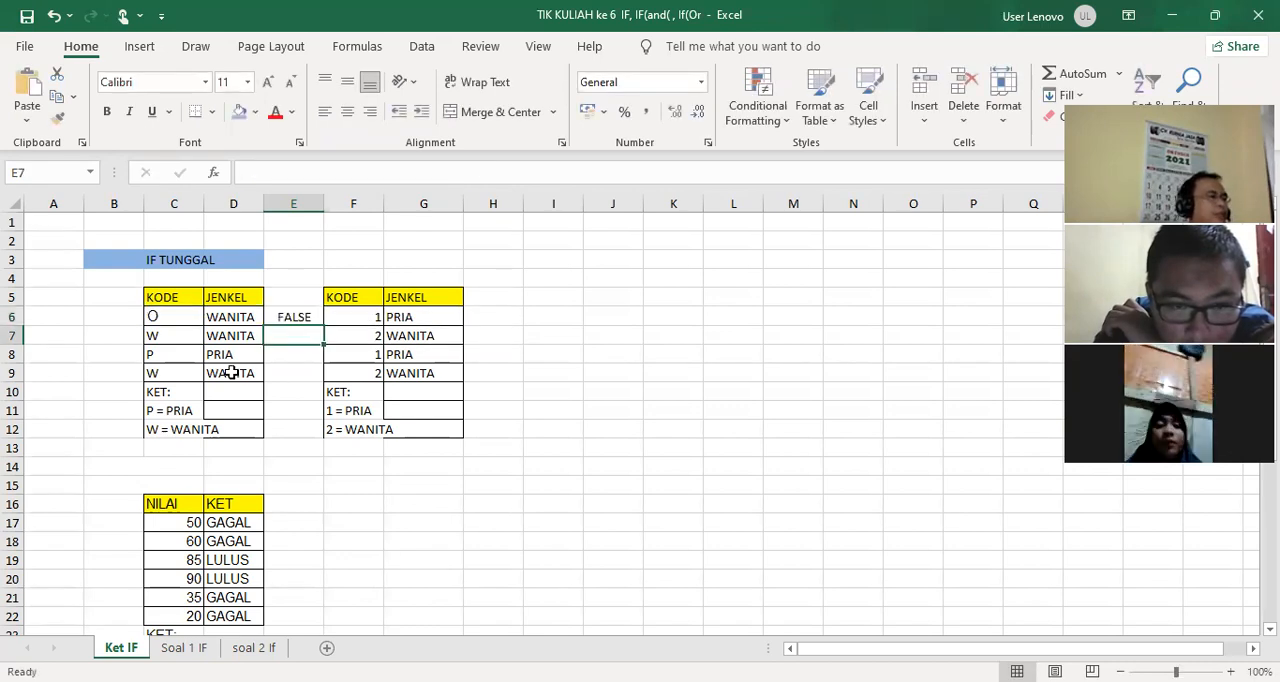
# Remove the nested IF to make E6 =IF(C6="P";"PRIA";"WANITA"), and fill the formula down to E9
pyautogui.click(160, 318)
pyautogui.click(246, 320)
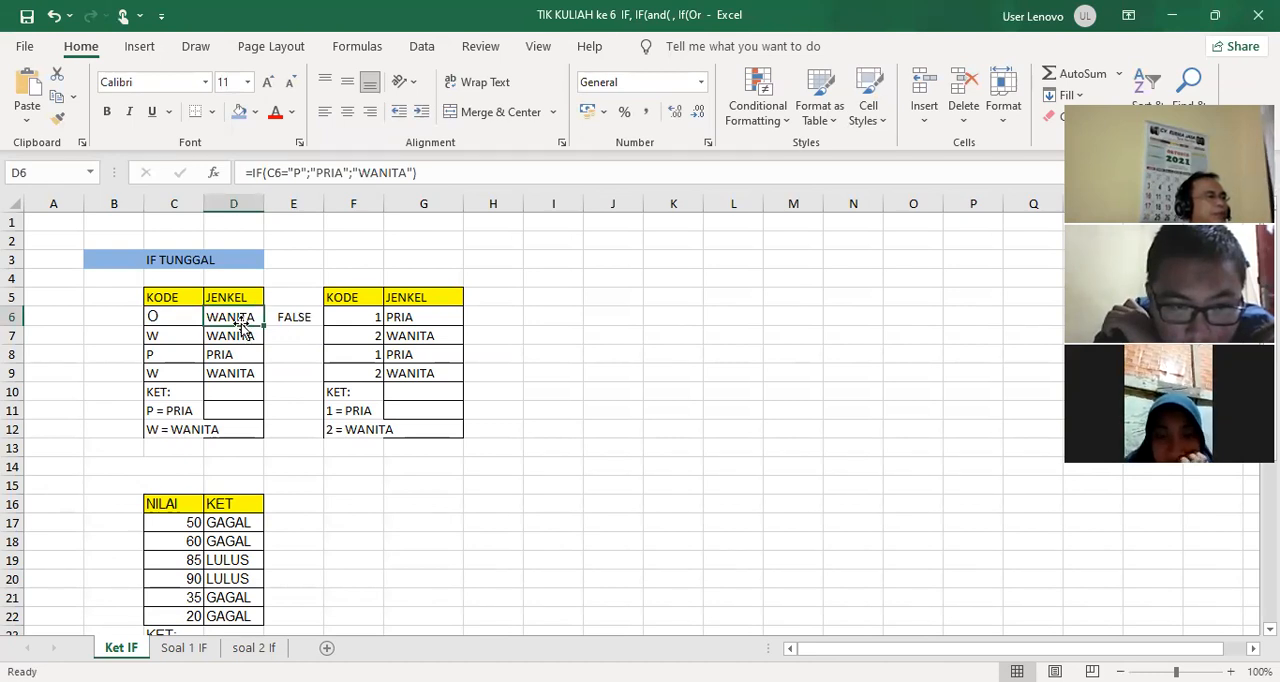
pyautogui.click(288, 320)
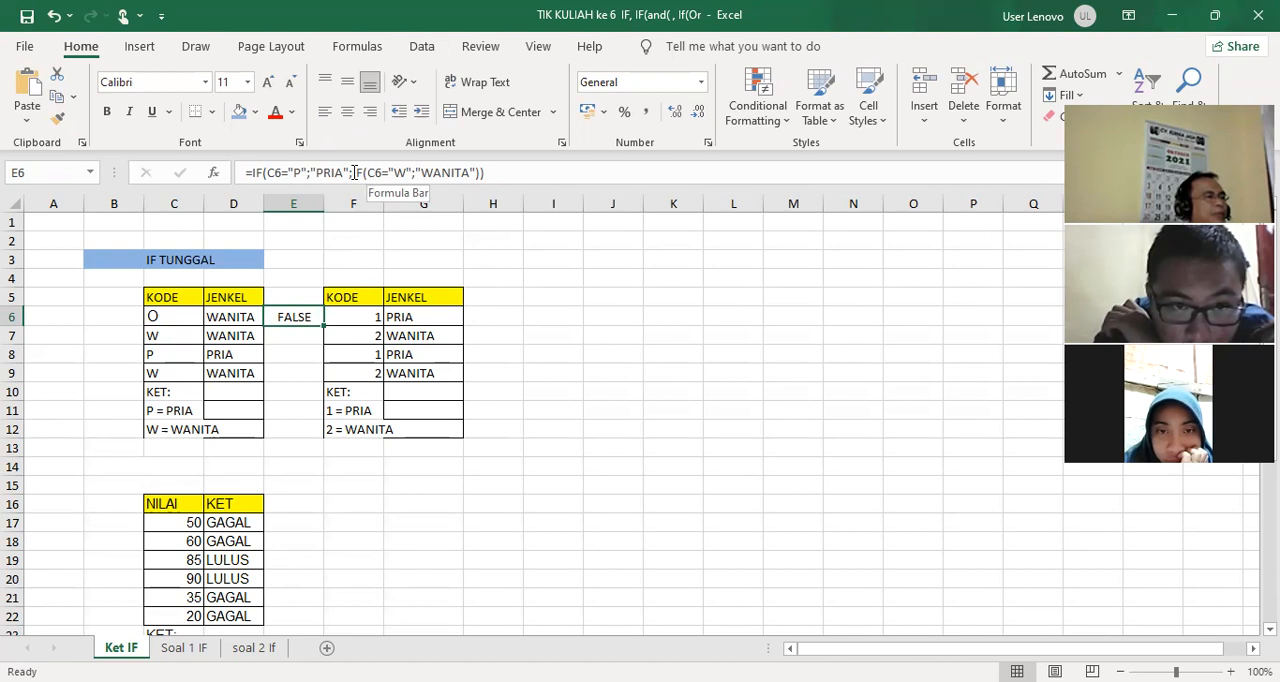
pyautogui.moveTo(354, 172); pyautogui.dragTo(413, 172)
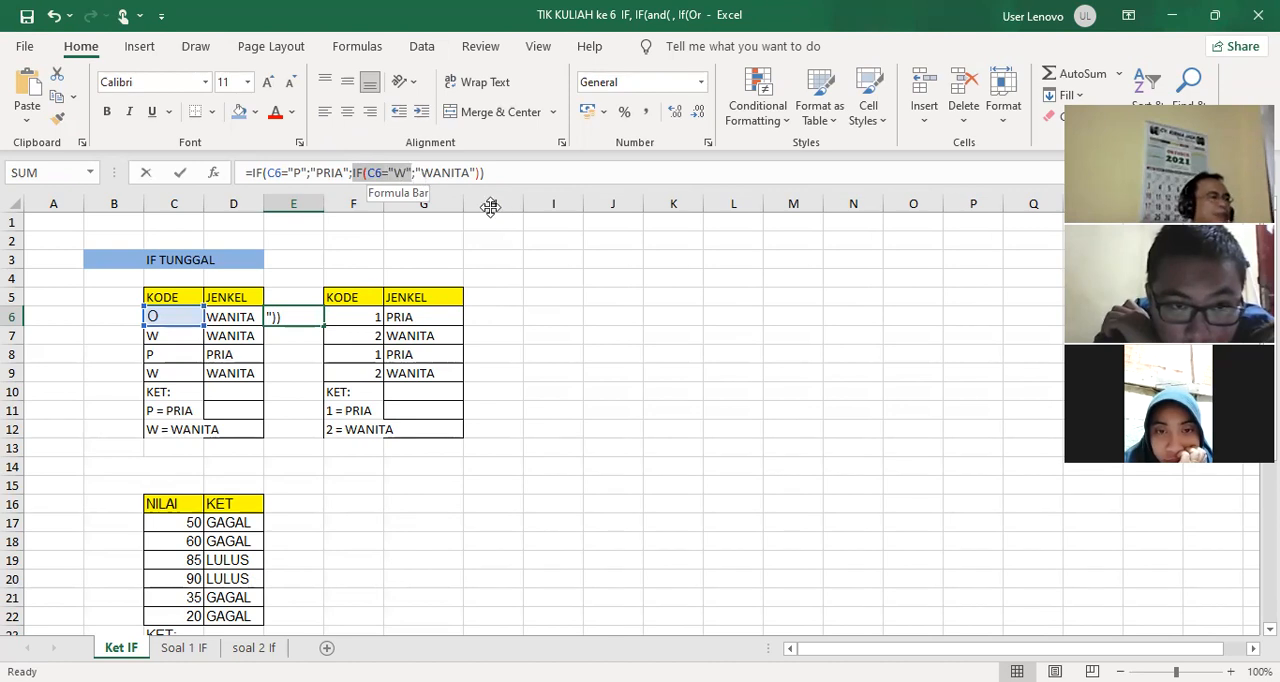
pyautogui.press('BackSpace')
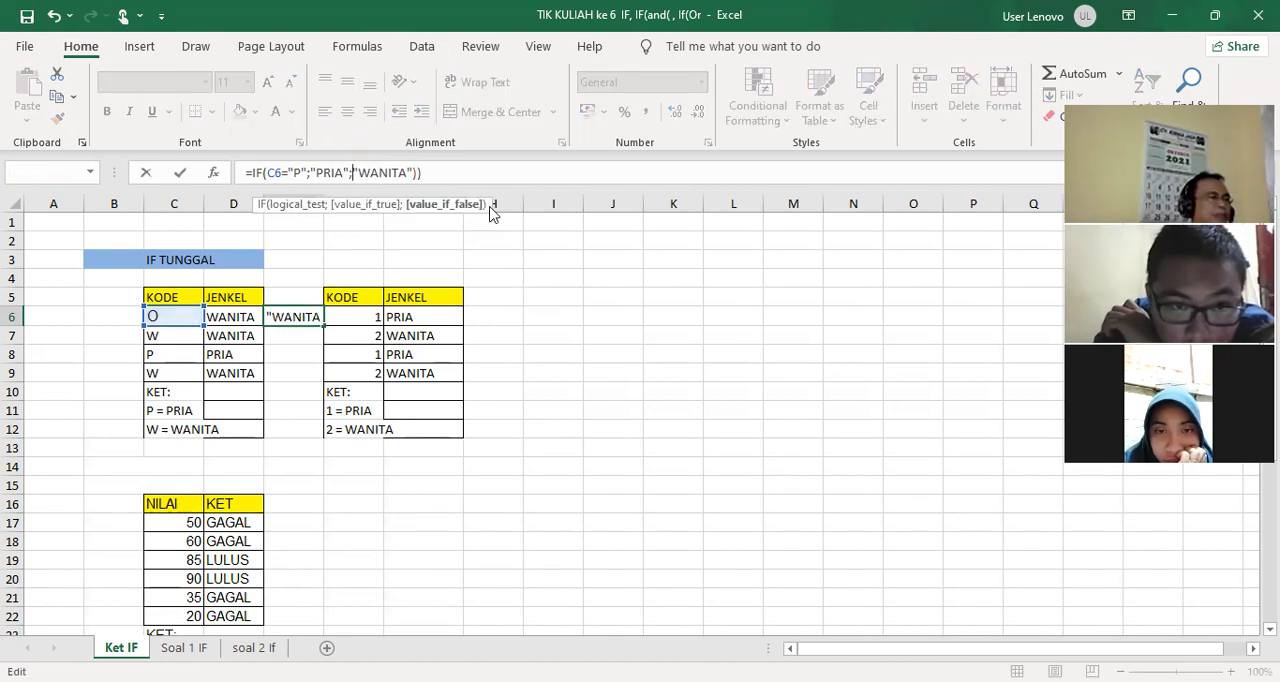
pyautogui.press('Return')
pyautogui.click(605, 419)
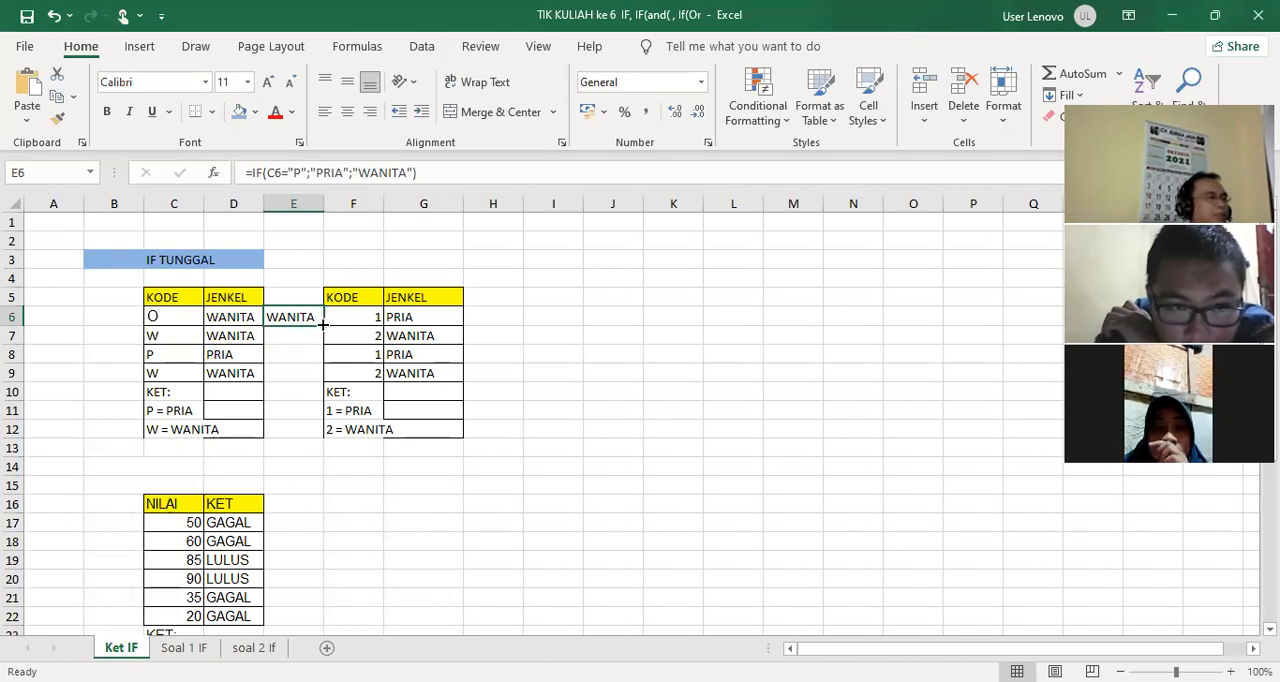
pyautogui.moveTo(322, 323); pyautogui.dragTo(319, 381)
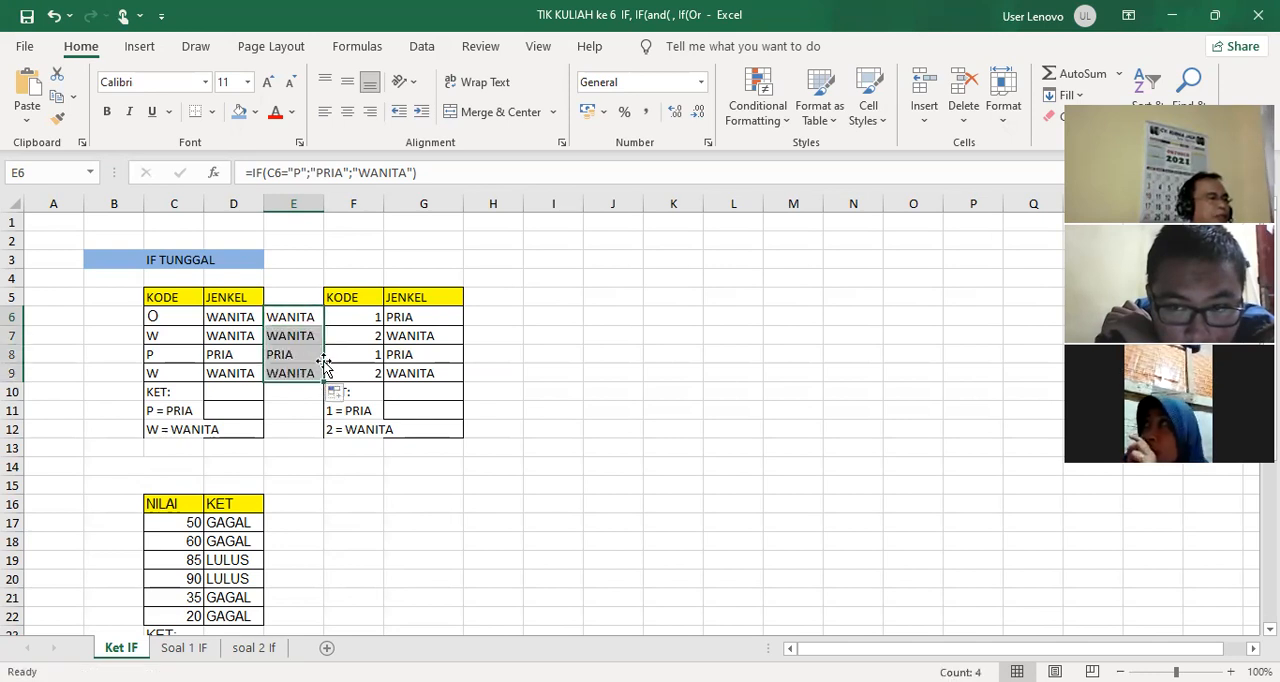
# Test the gender formulas by entering p and X in turn as the code in C6
pyautogui.click(176, 320)
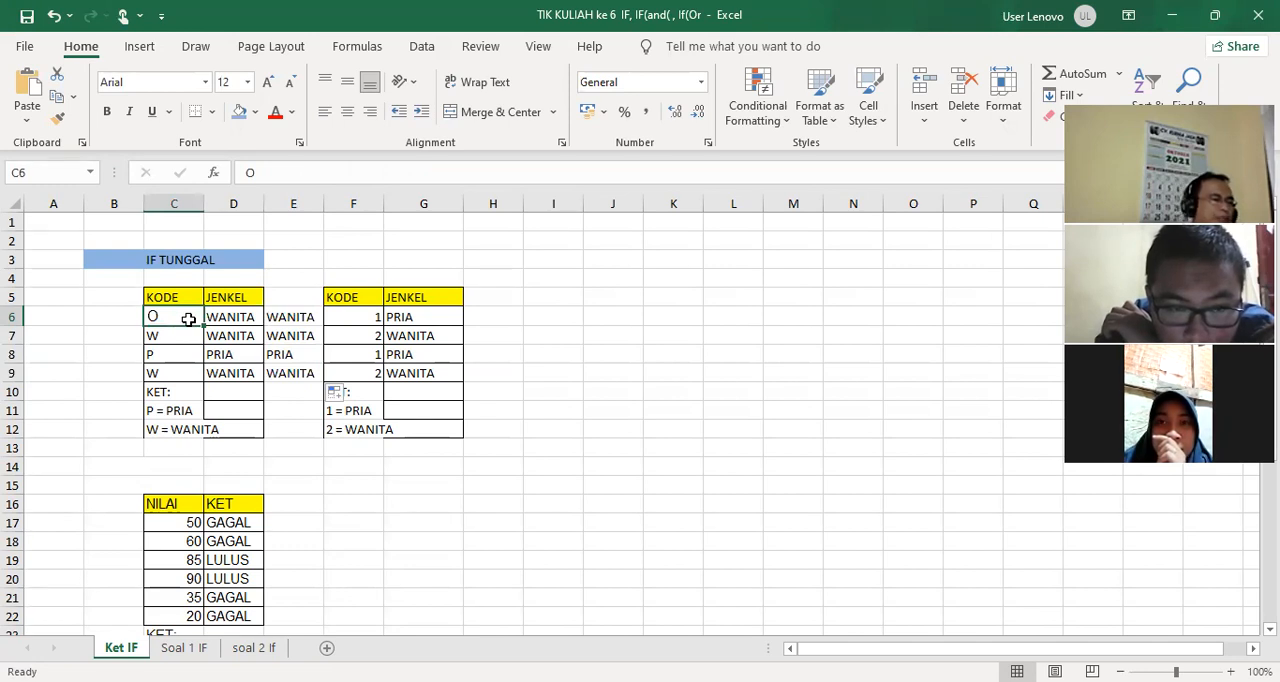
pyautogui.write('p')
pyautogui.press('Return')
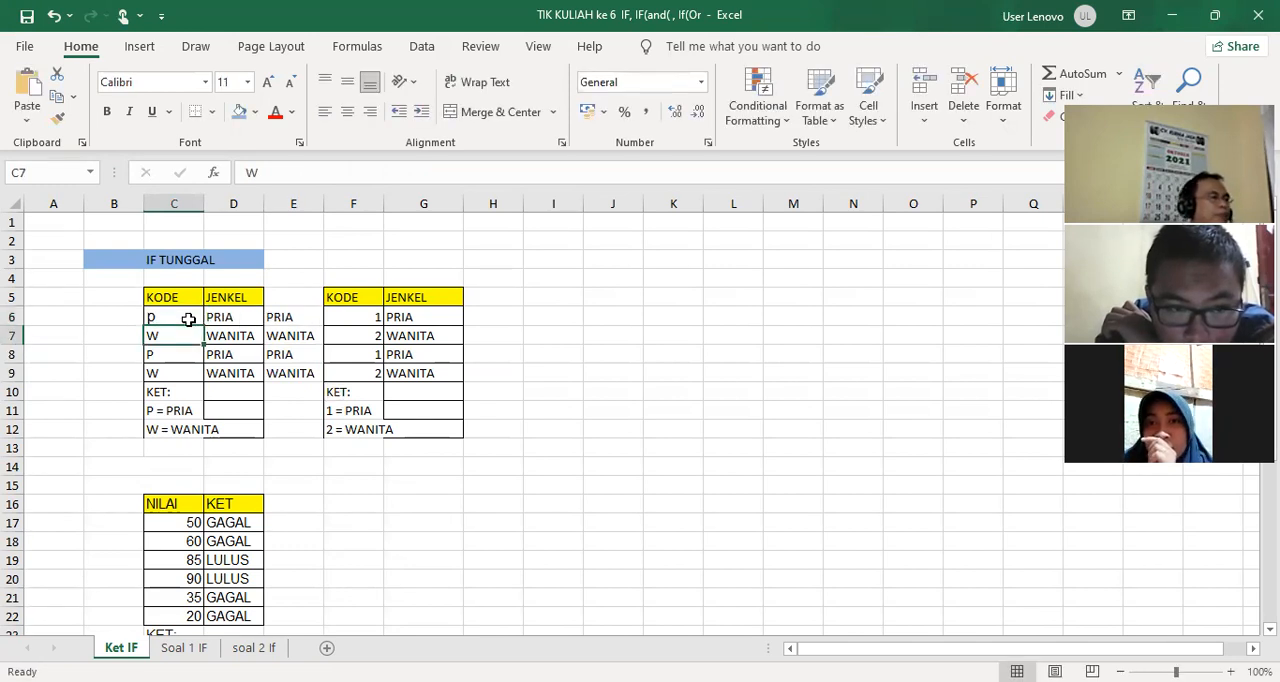
pyautogui.click(164, 316)
pyautogui.write('X')
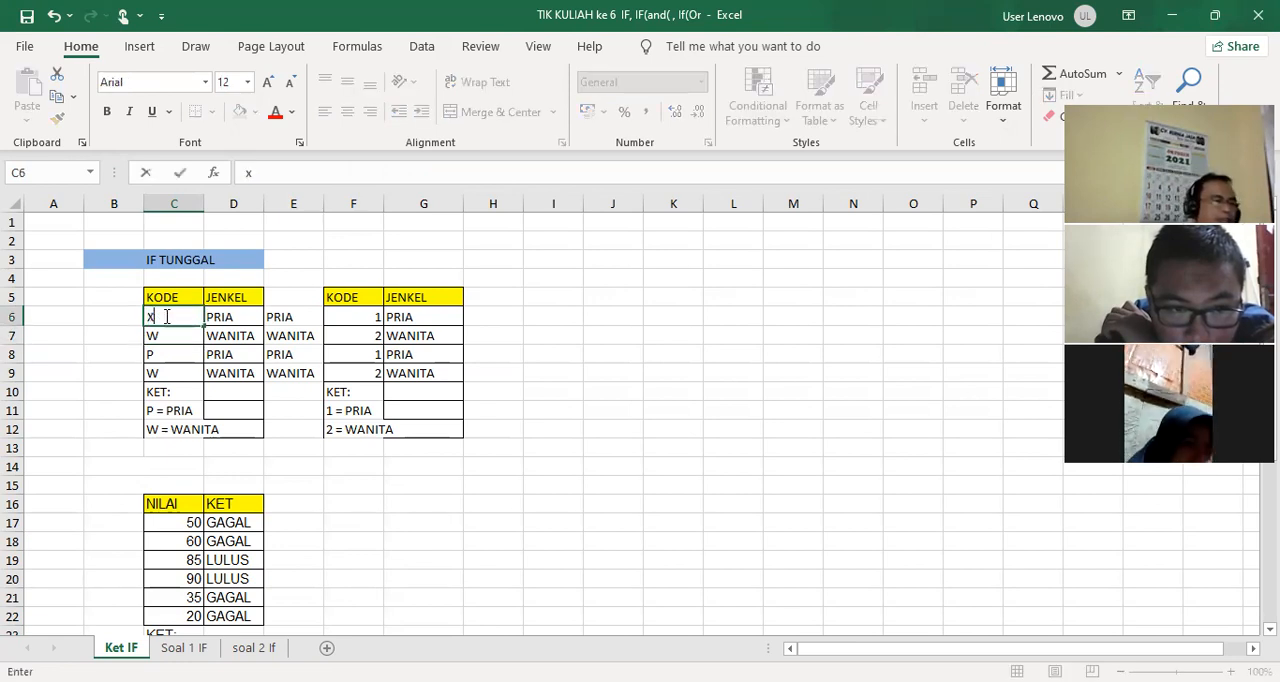
pyautogui.press('Return')
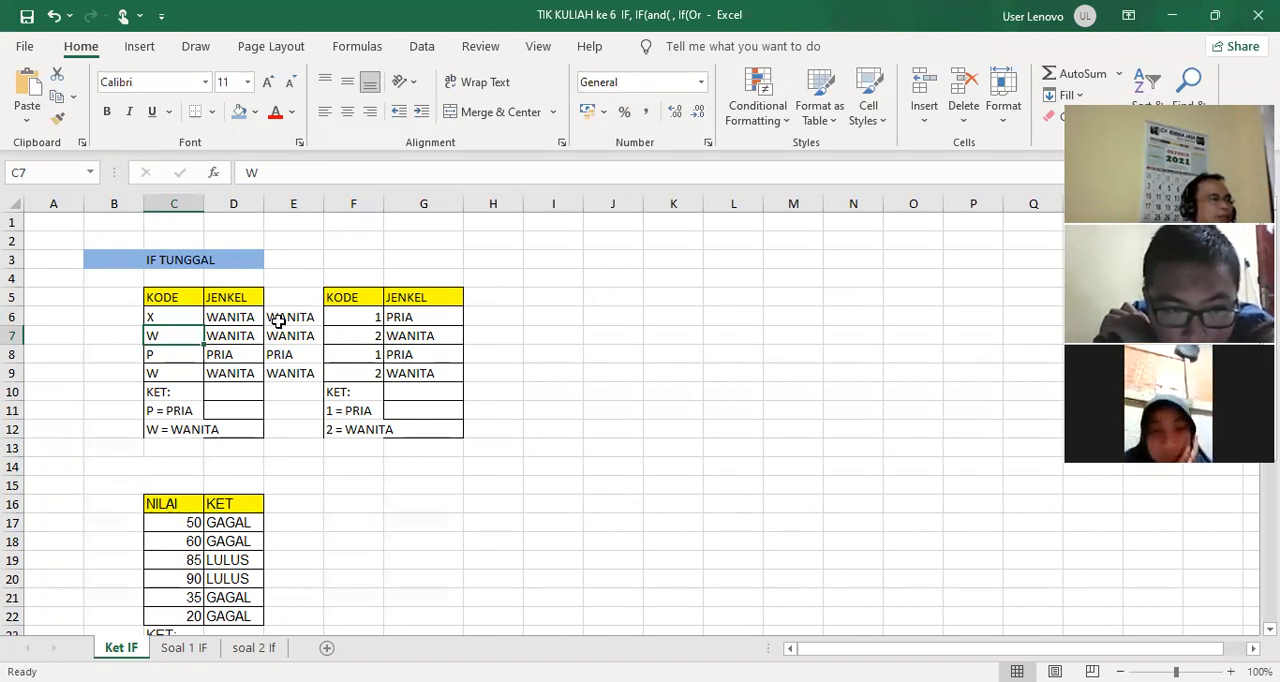
# Start a formula in B6 that tests C6="P", returns "PRIA", and opens a nested IF as the false value
pyautogui.click(247, 322)
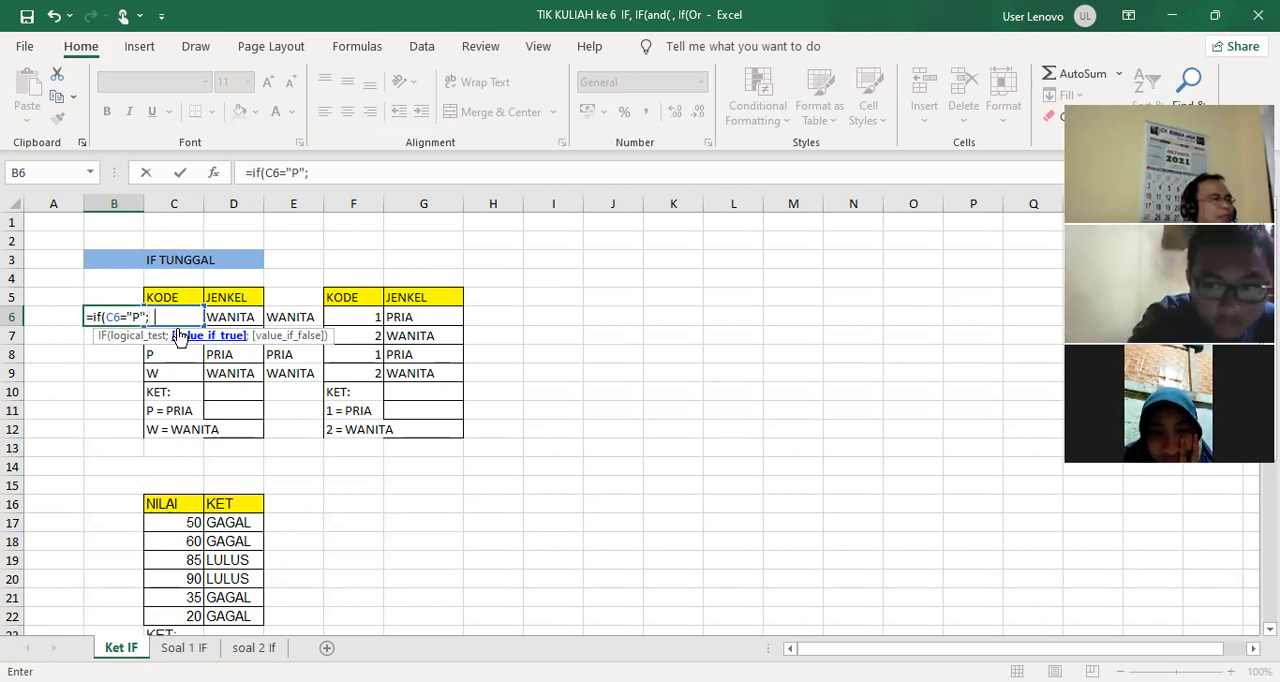
pyautogui.write('"PRIA')
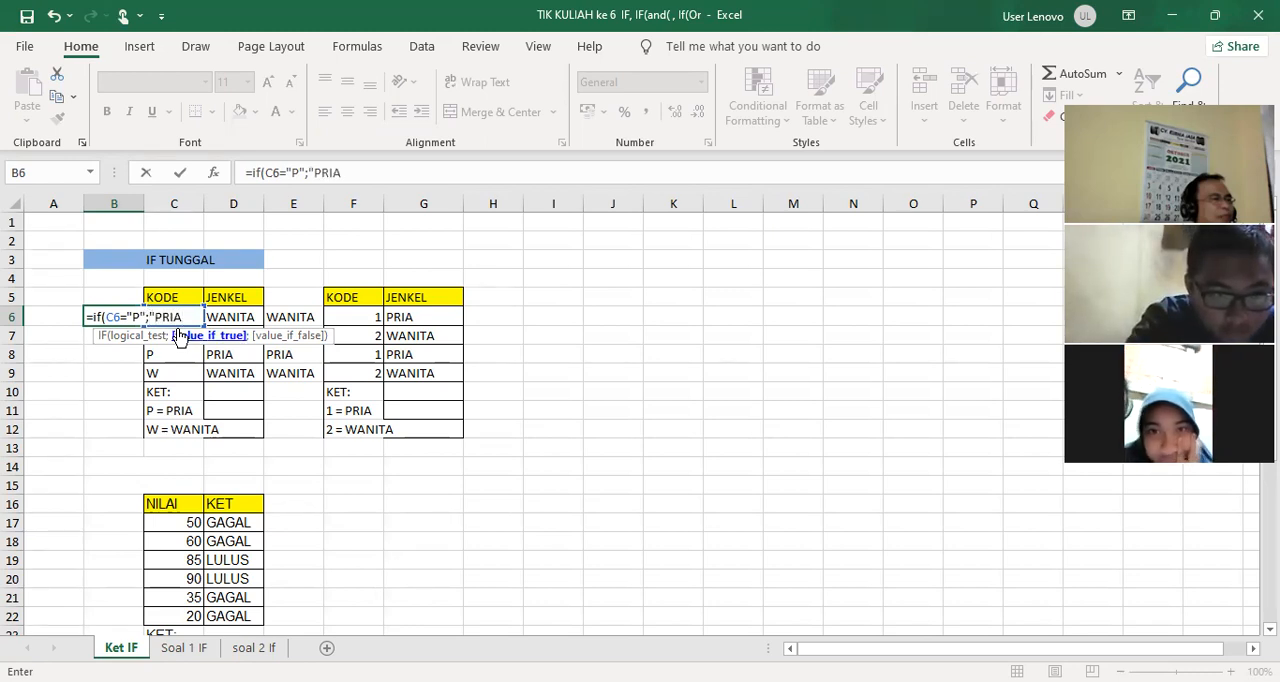
pyautogui.write('";')
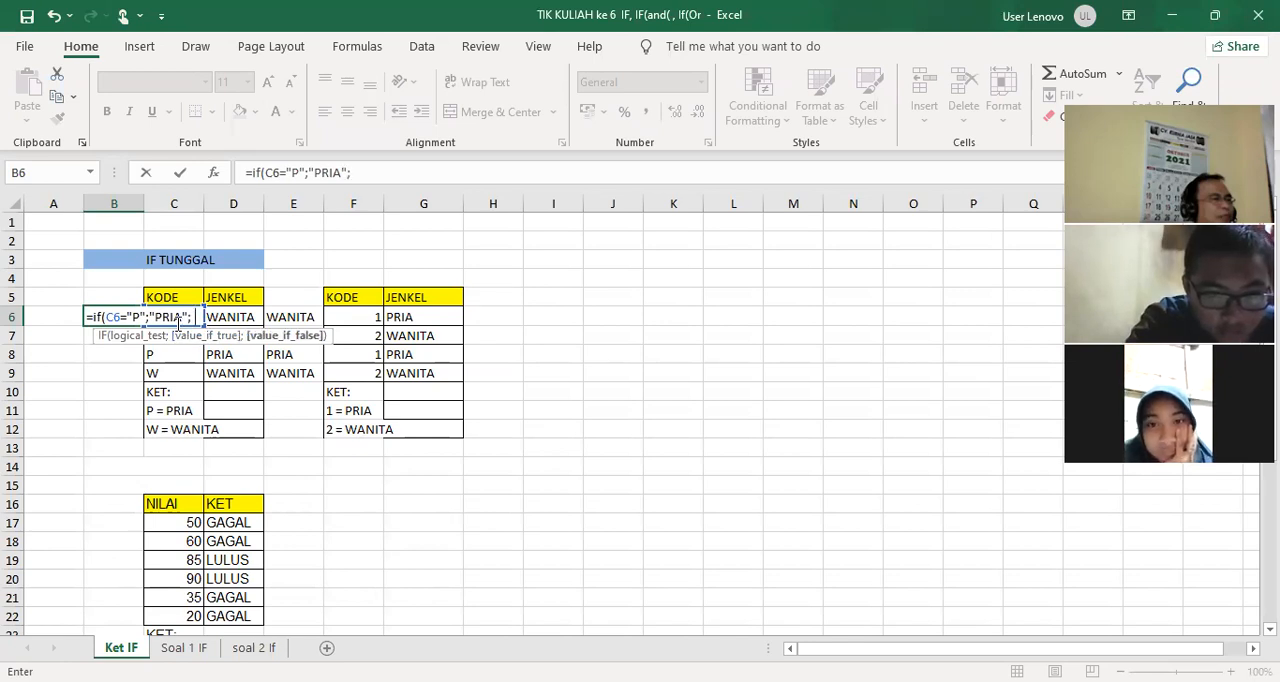
pyautogui.write('IF(c6="')
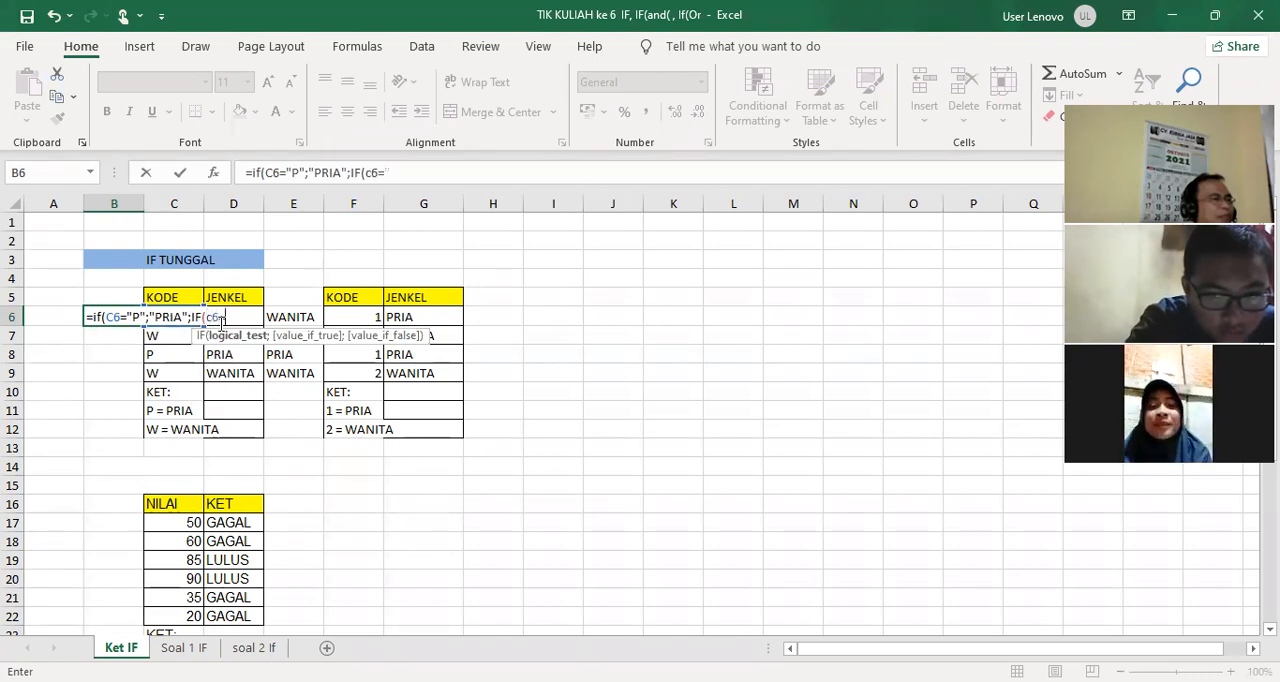
# Complete the nested IF in B6 with the test C6="W" and the value "WANITA", close both functions and enter the formula
pyautogui.write('W"')
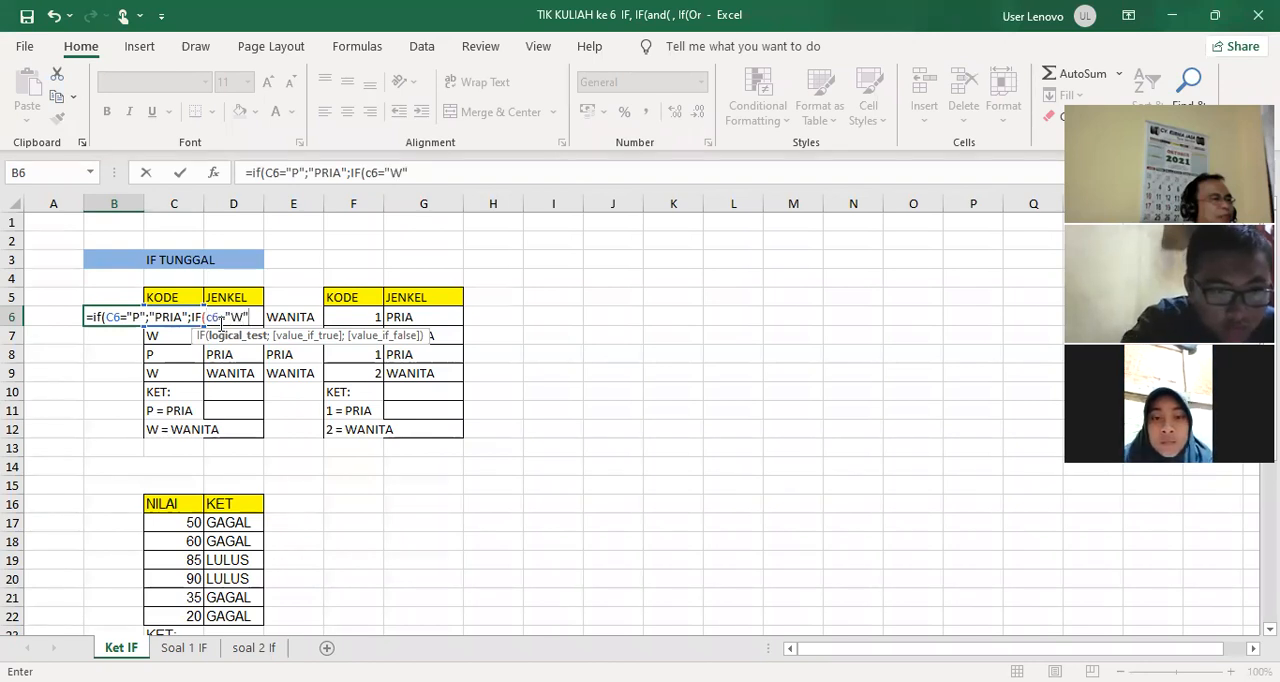
pyautogui.write(';"')
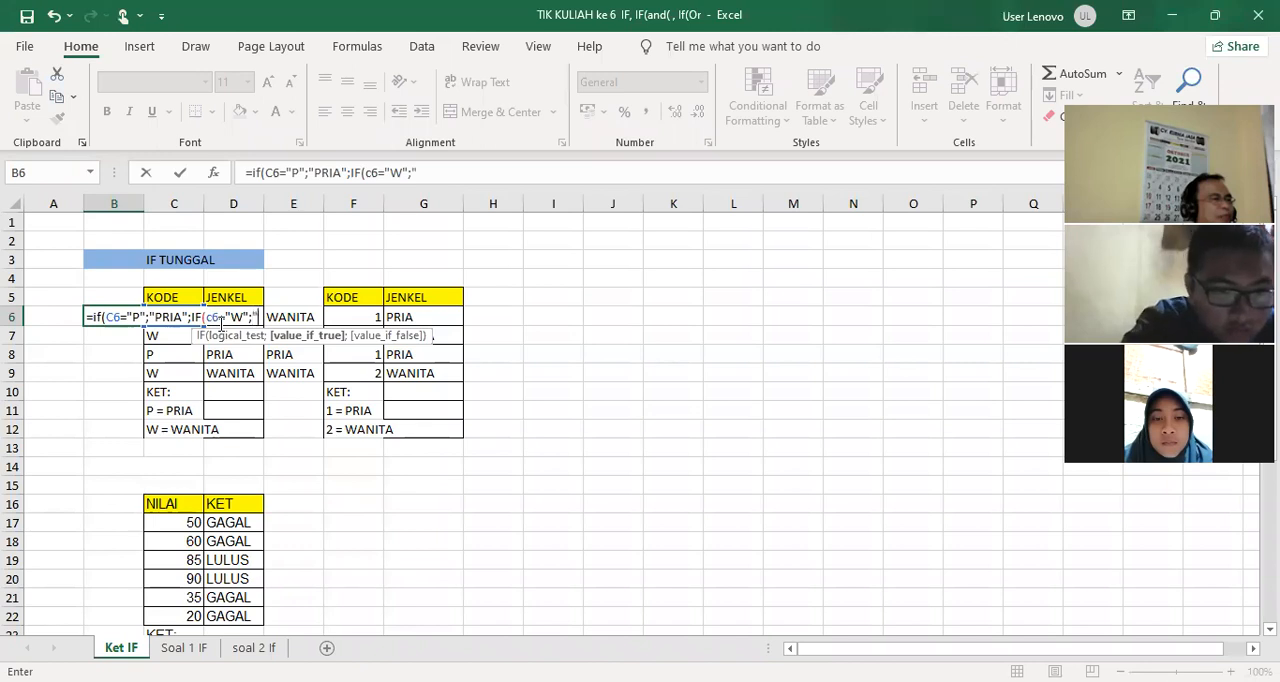
pyautogui.write('WANITA')
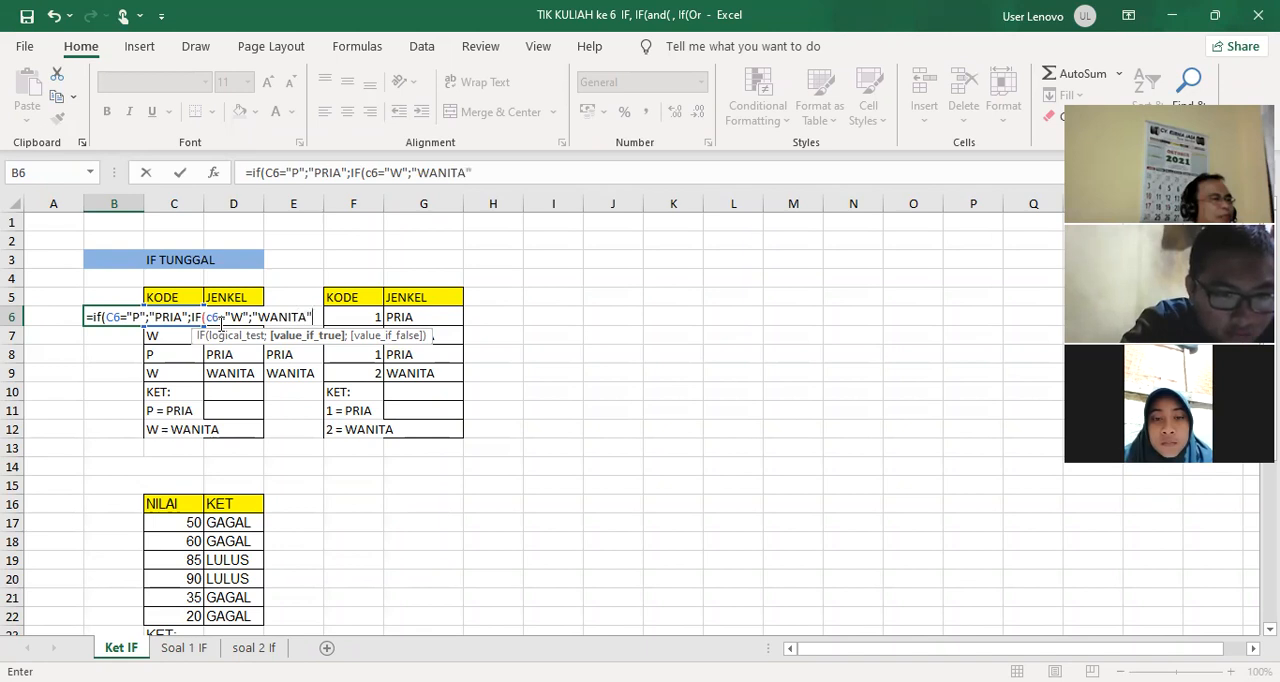
pyautogui.write('")')
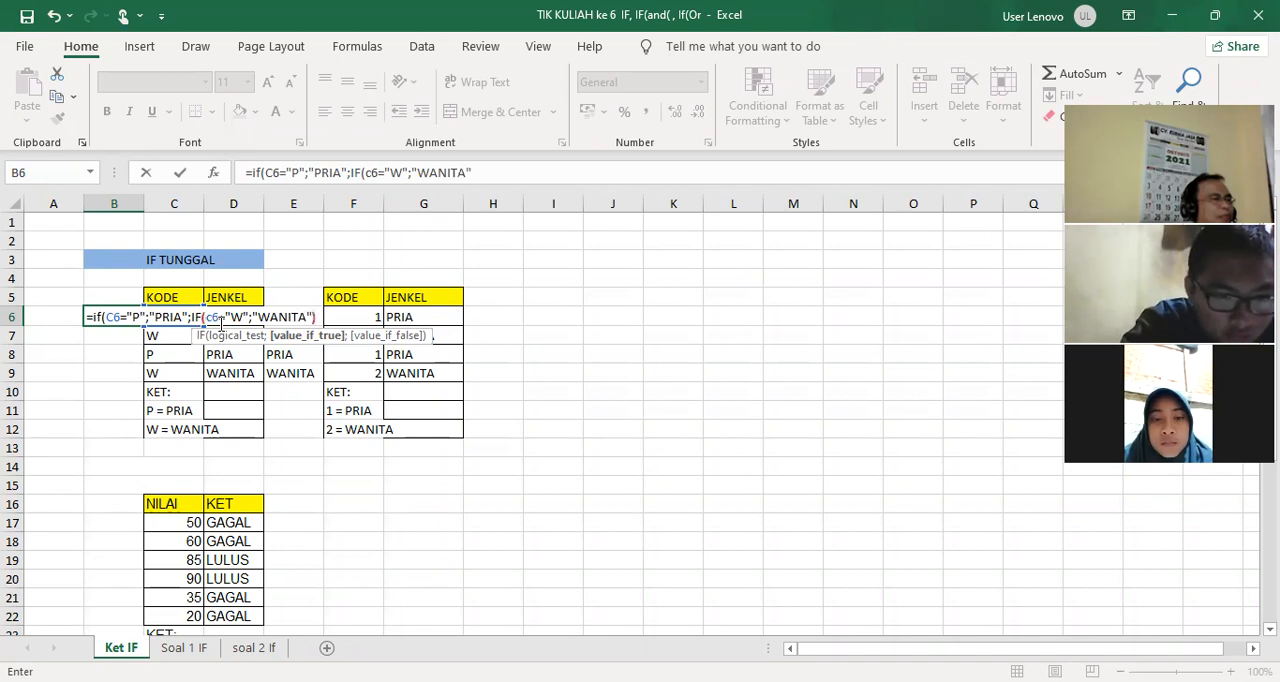
pyautogui.write(')')
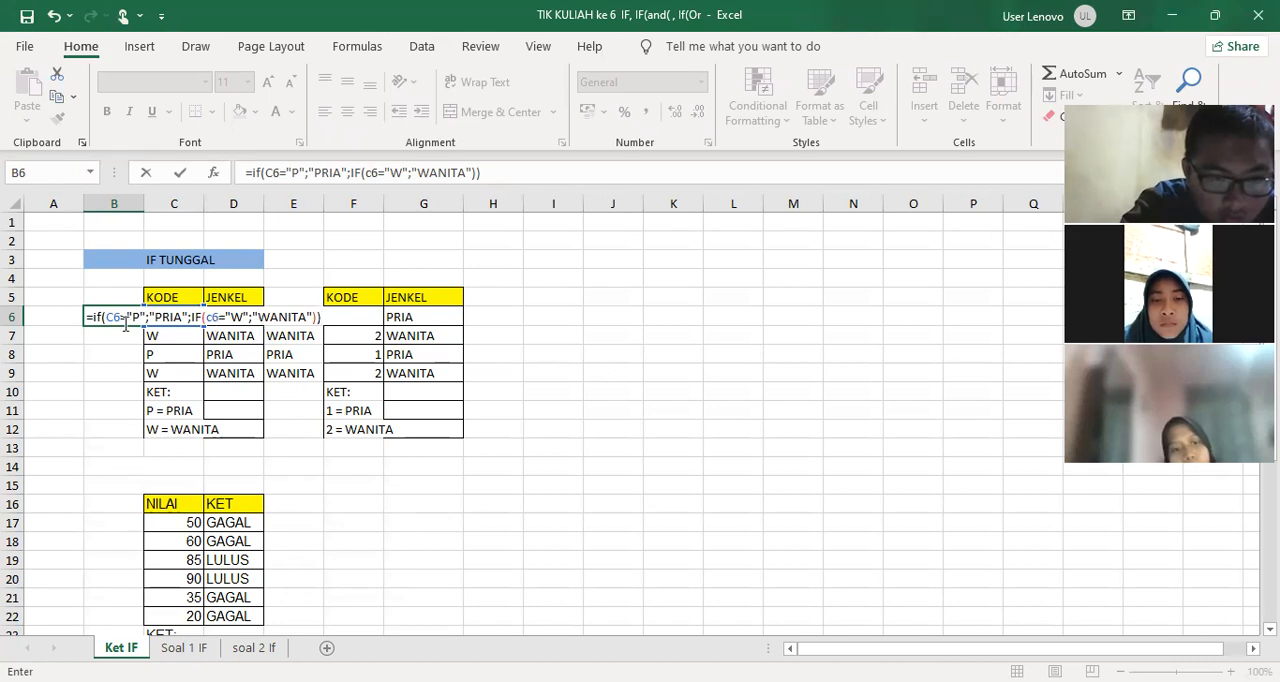
pyautogui.press('Return')
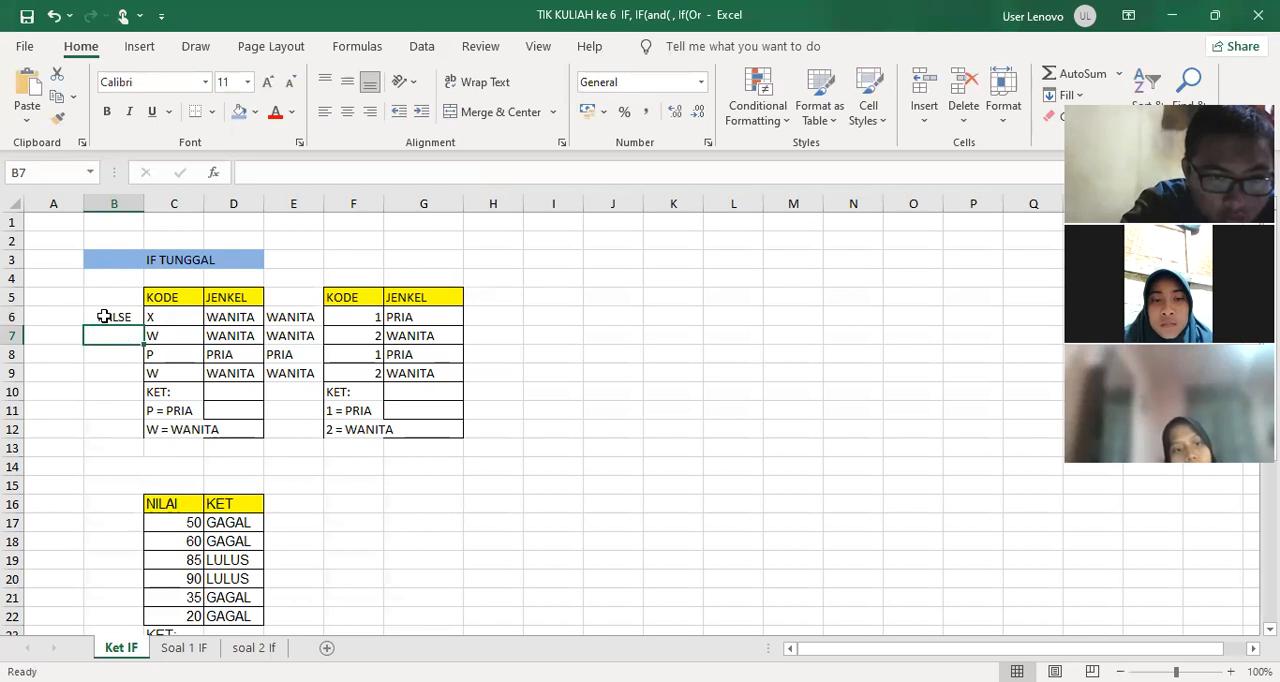
# Fill the nested IF formula from B6 down to B9 and shade B6:B9 light red
pyautogui.click(105, 316)
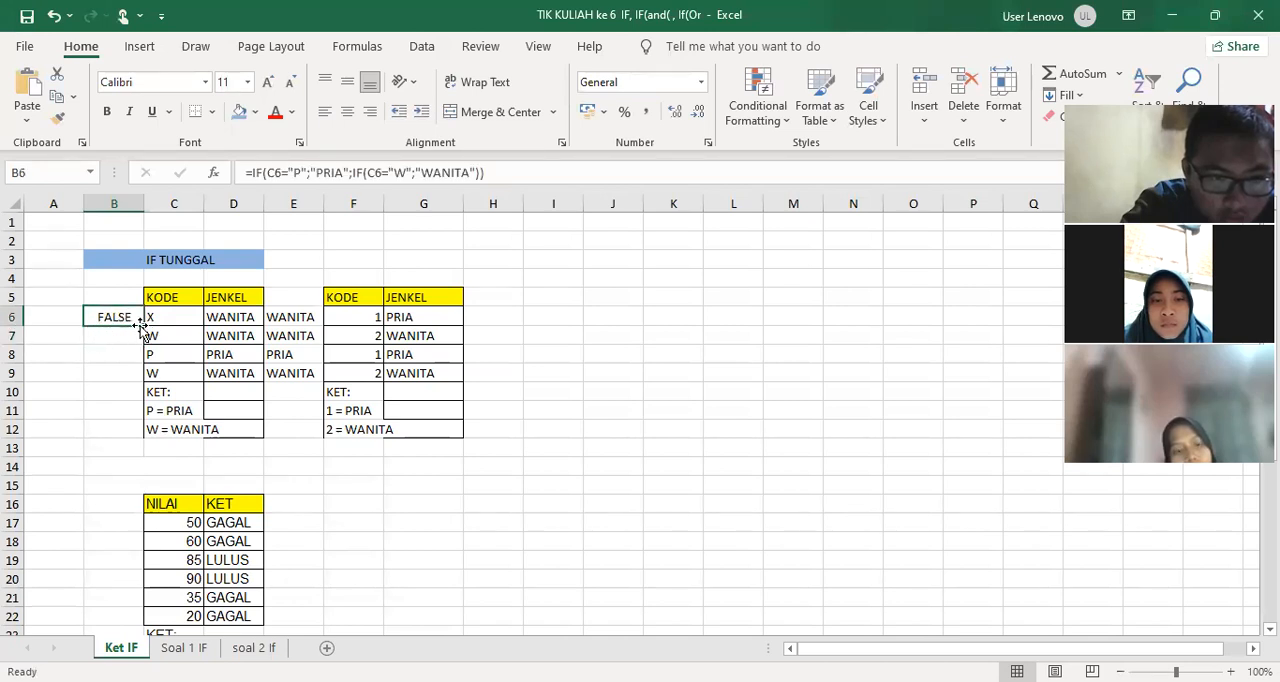
pyautogui.moveTo(143, 326); pyautogui.dragTo(125, 376)
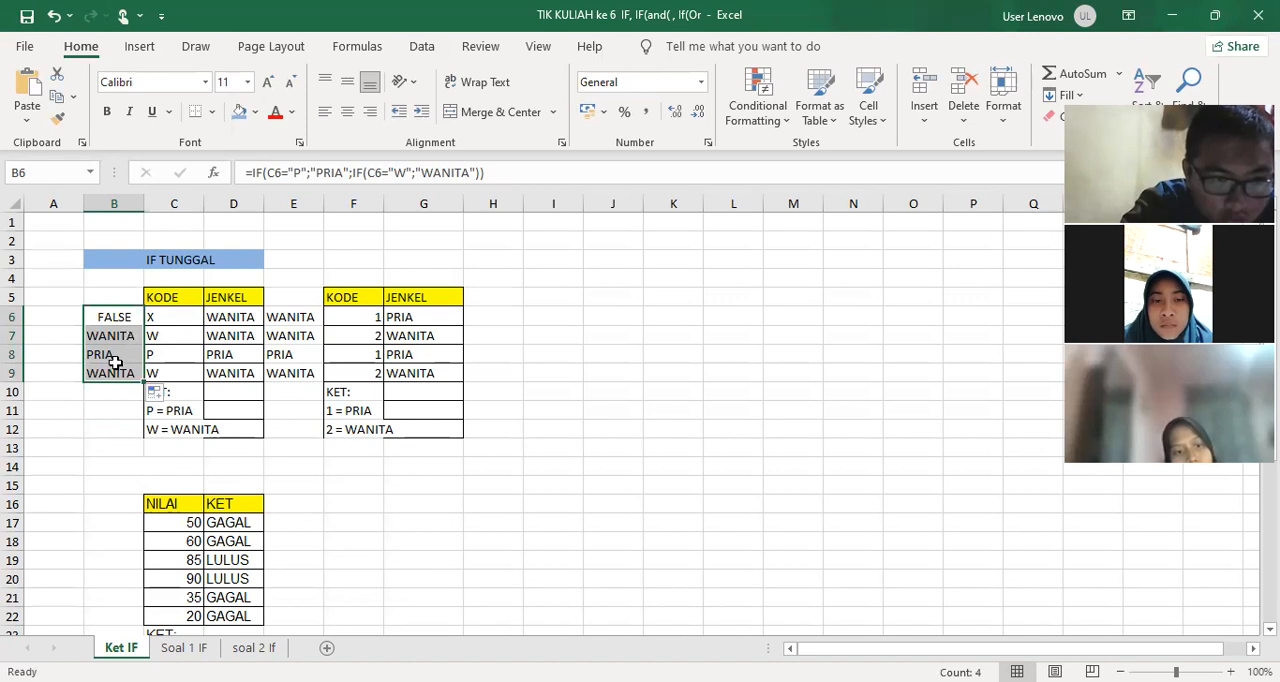
pyautogui.moveTo(110, 323); pyautogui.dragTo(113, 370)
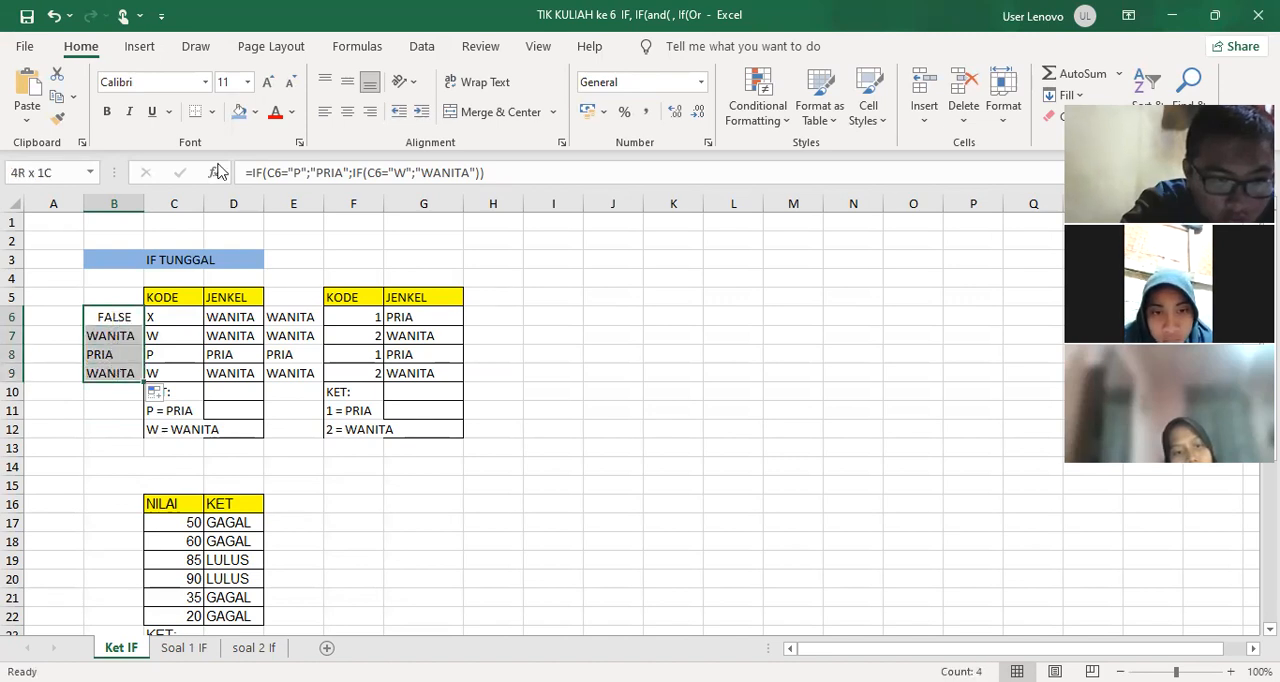
pyautogui.click(256, 113)
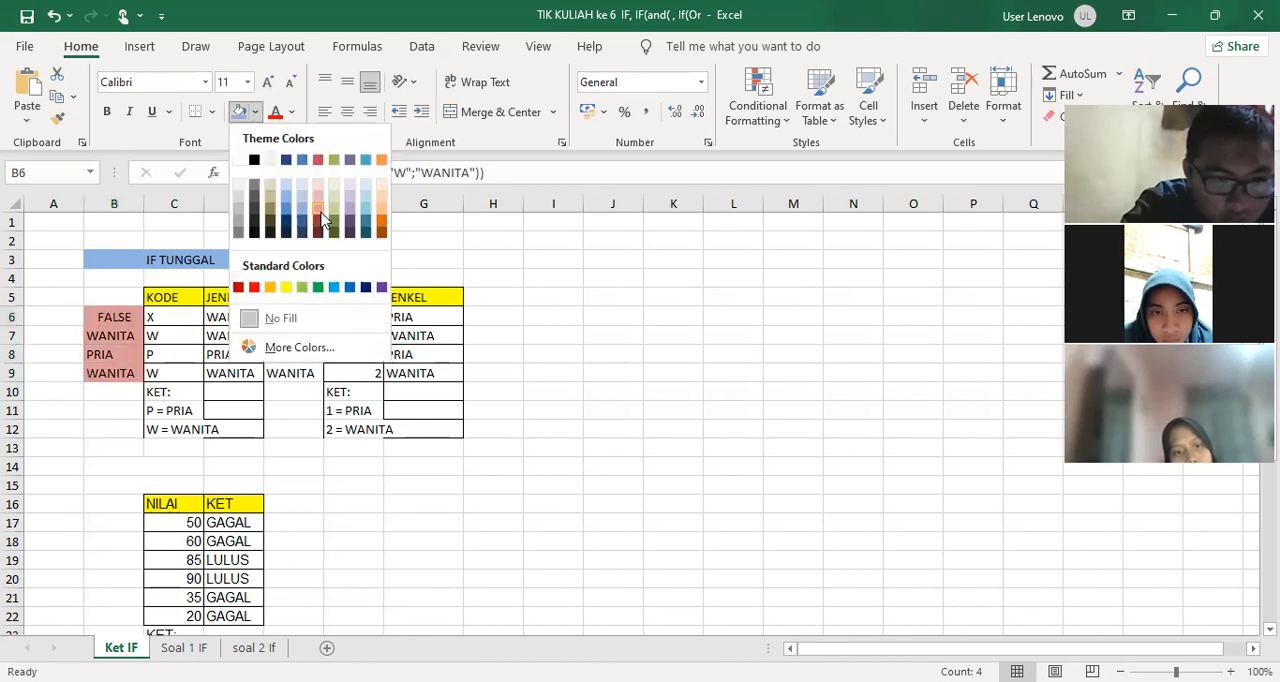
# Shade the single IF results in E6:E9 with the standard light green fill
pyautogui.moveTo(290, 317); pyautogui.dragTo(288, 372)
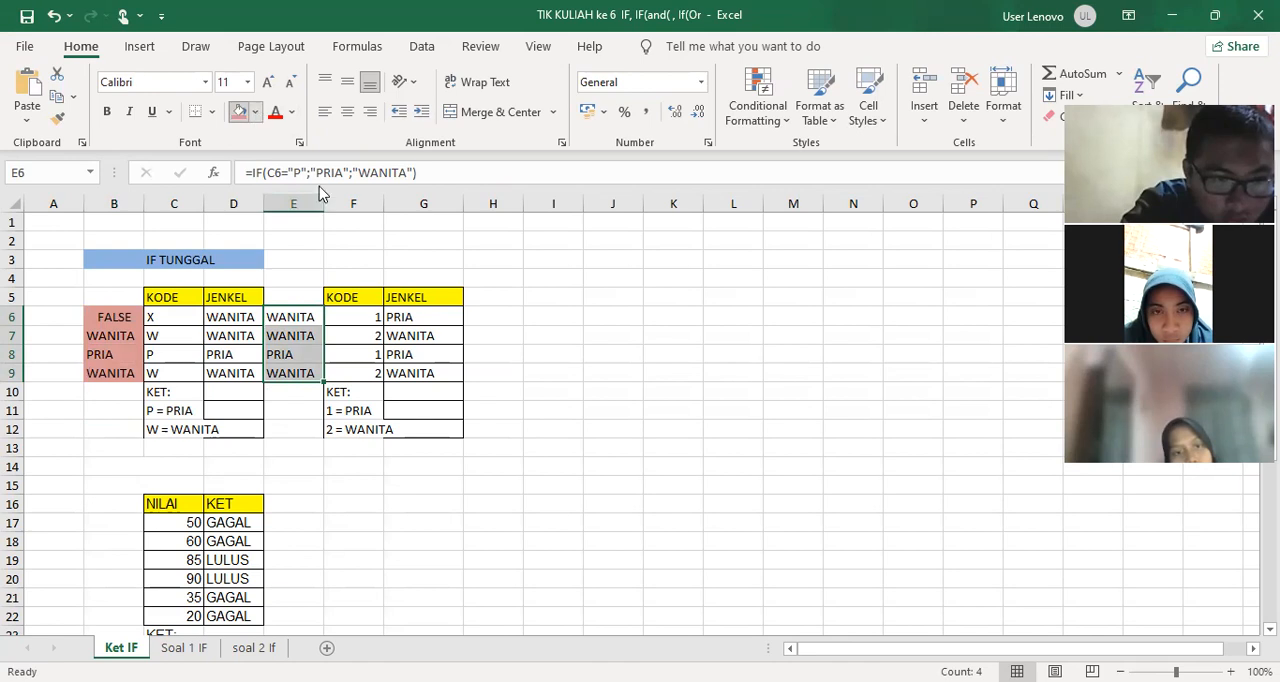
pyautogui.click(256, 113)
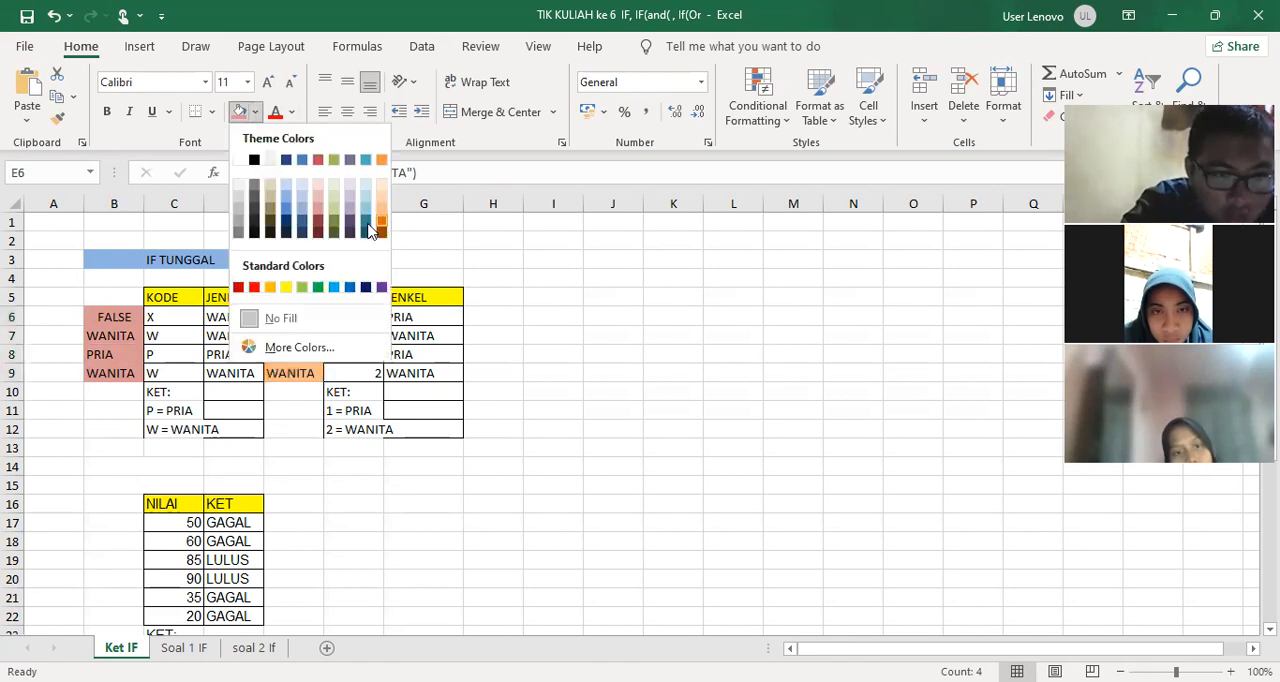
pyautogui.click(302, 289)
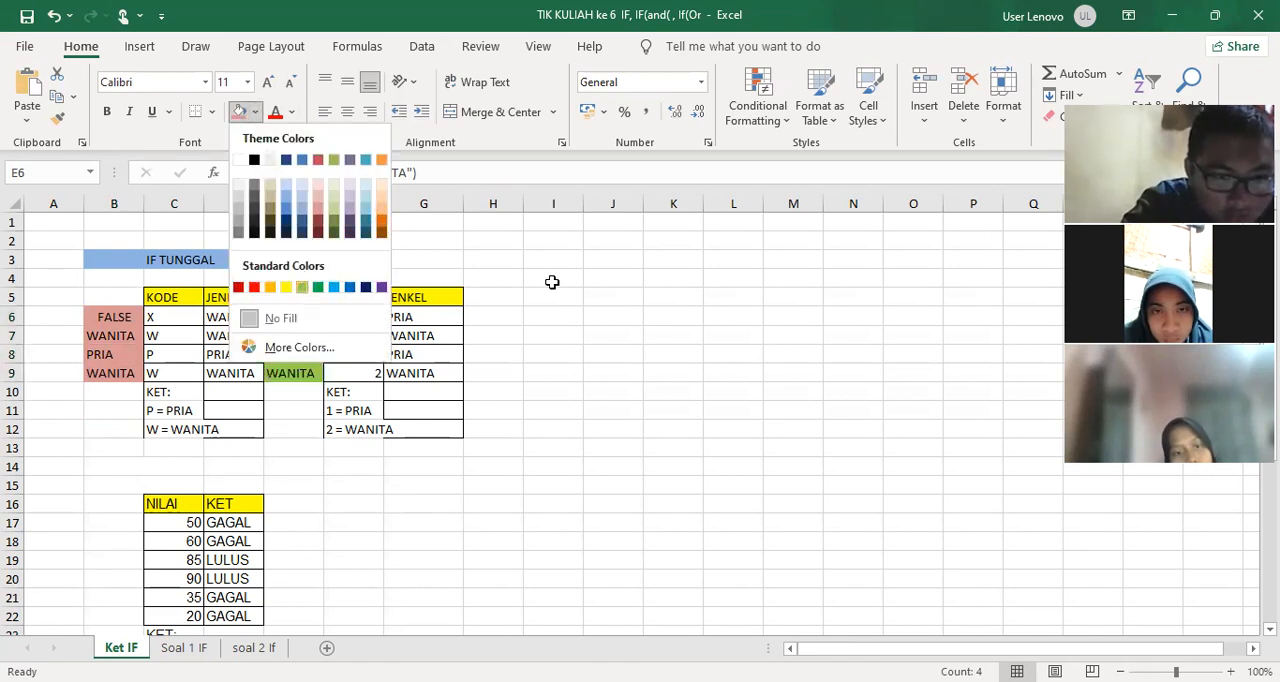
pyautogui.click(551, 281)
# Compare the formulas in B6, E6 and D6, and test them by entering CCC as the code in C6
pyautogui.click(102, 320)
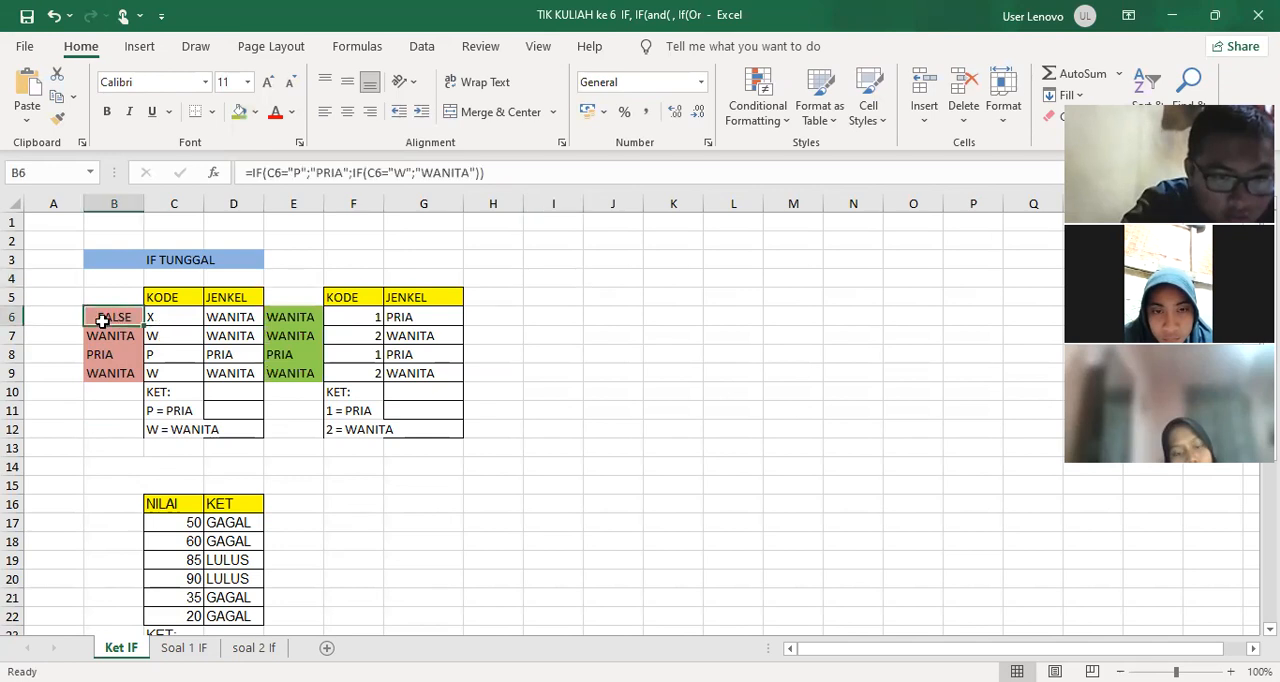
pyautogui.click(276, 319)
pyautogui.click(230, 319)
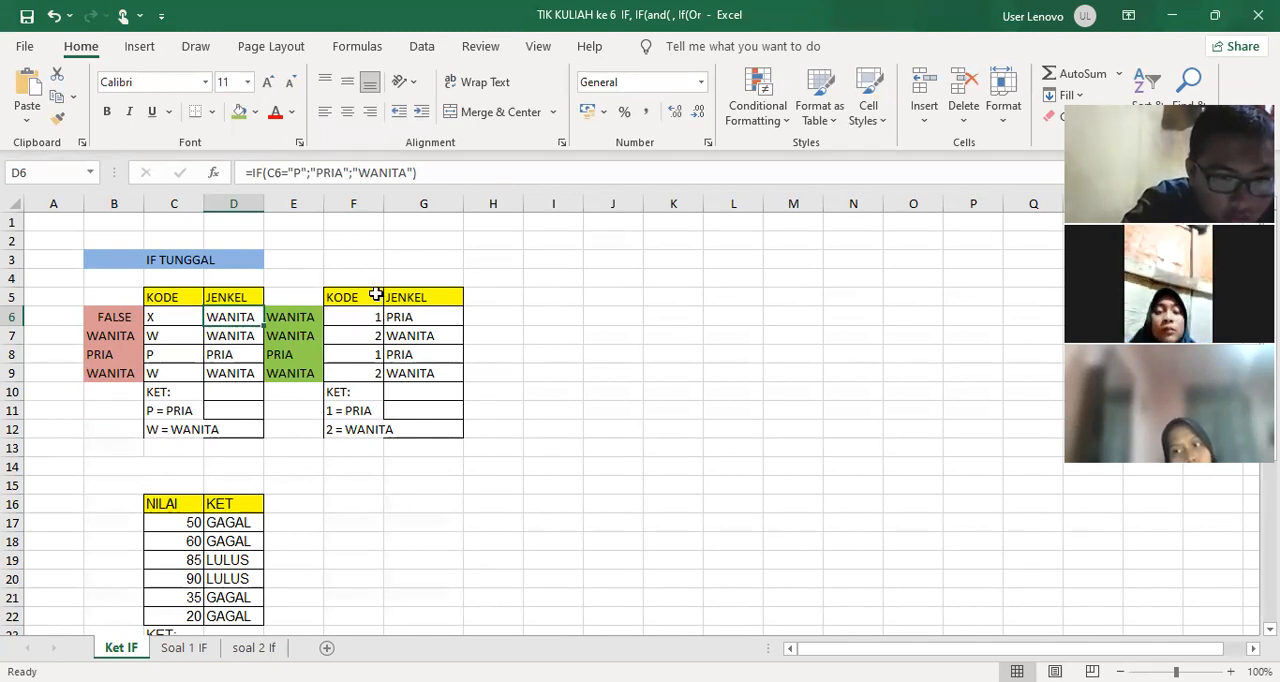
pyautogui.scroll(-2, 362, 293)
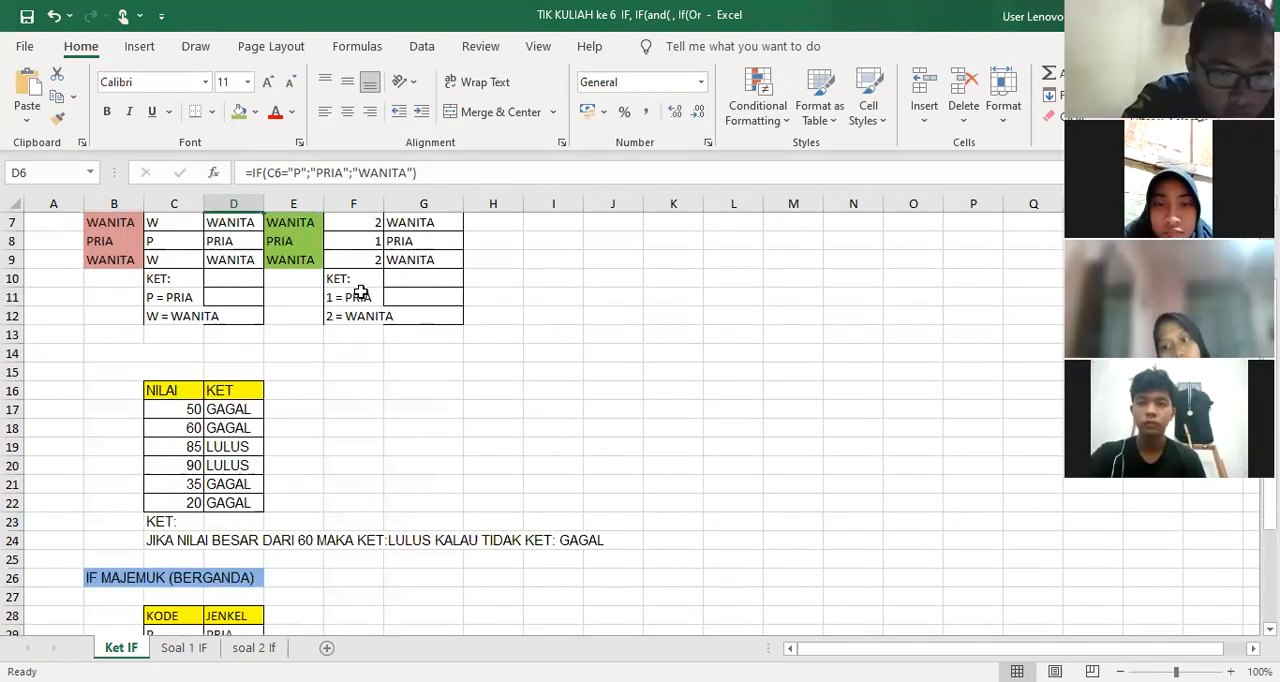
pyautogui.scroll(2, 360, 293)
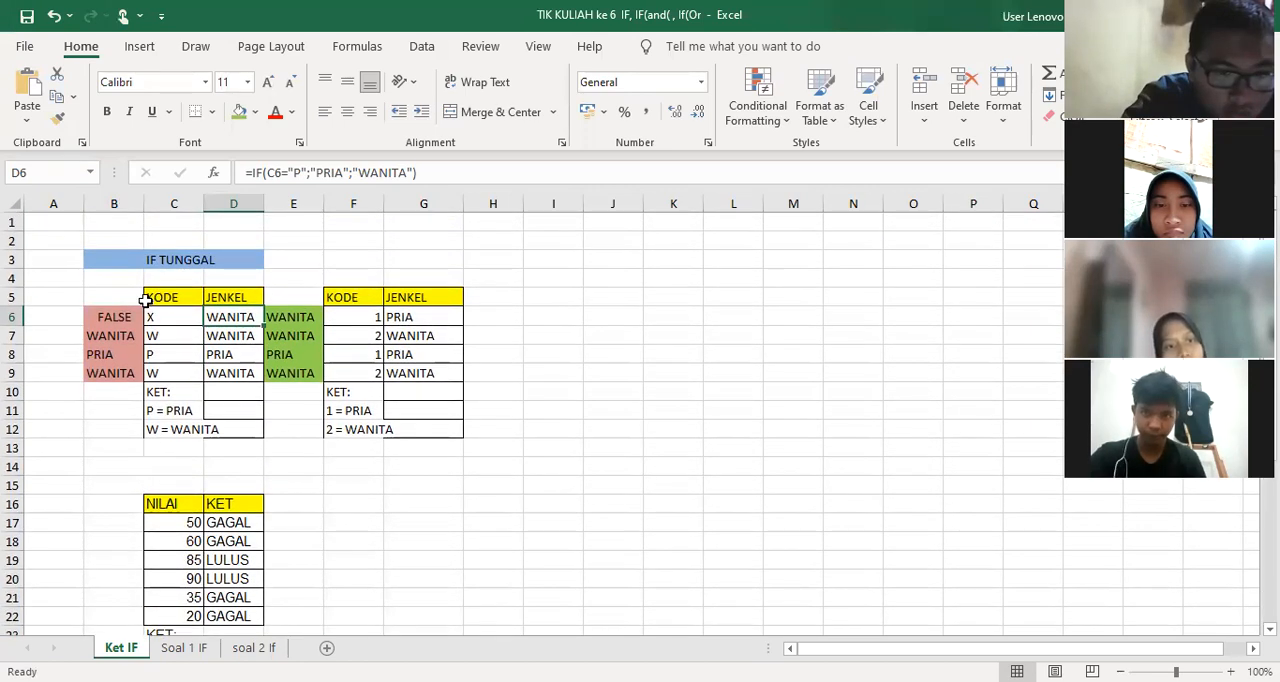
pyautogui.click(176, 319)
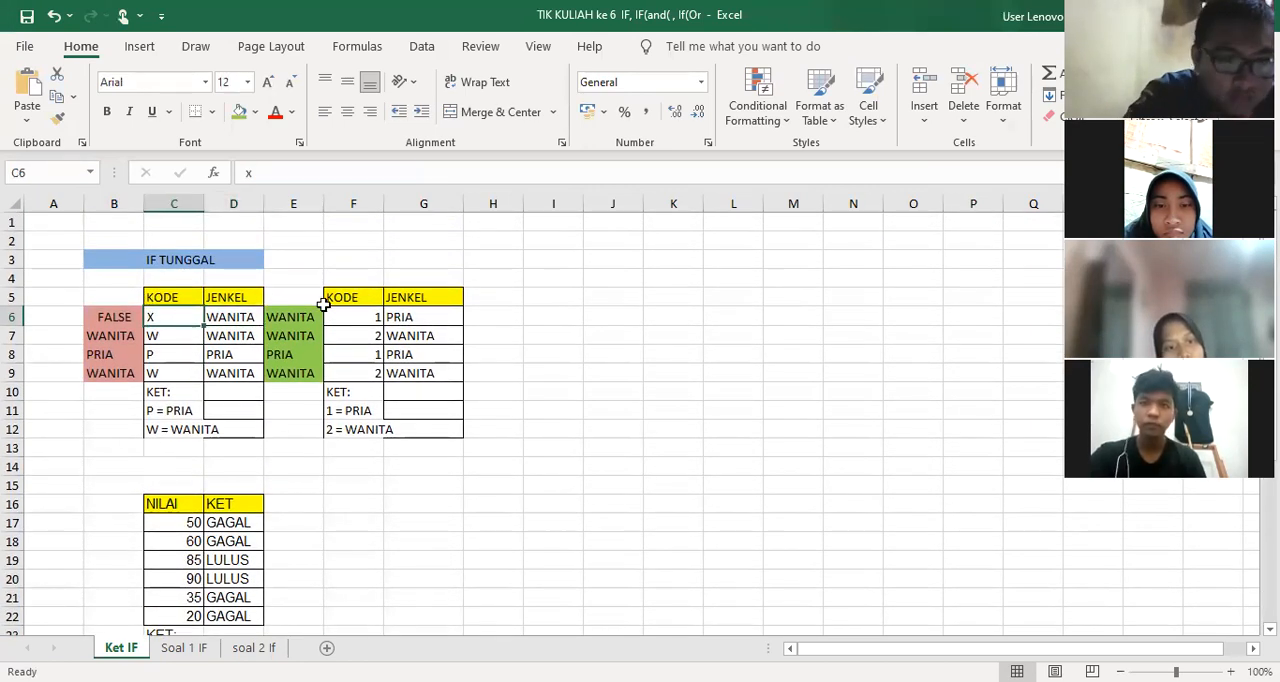
pyautogui.write('CCC')
pyautogui.press('Return')
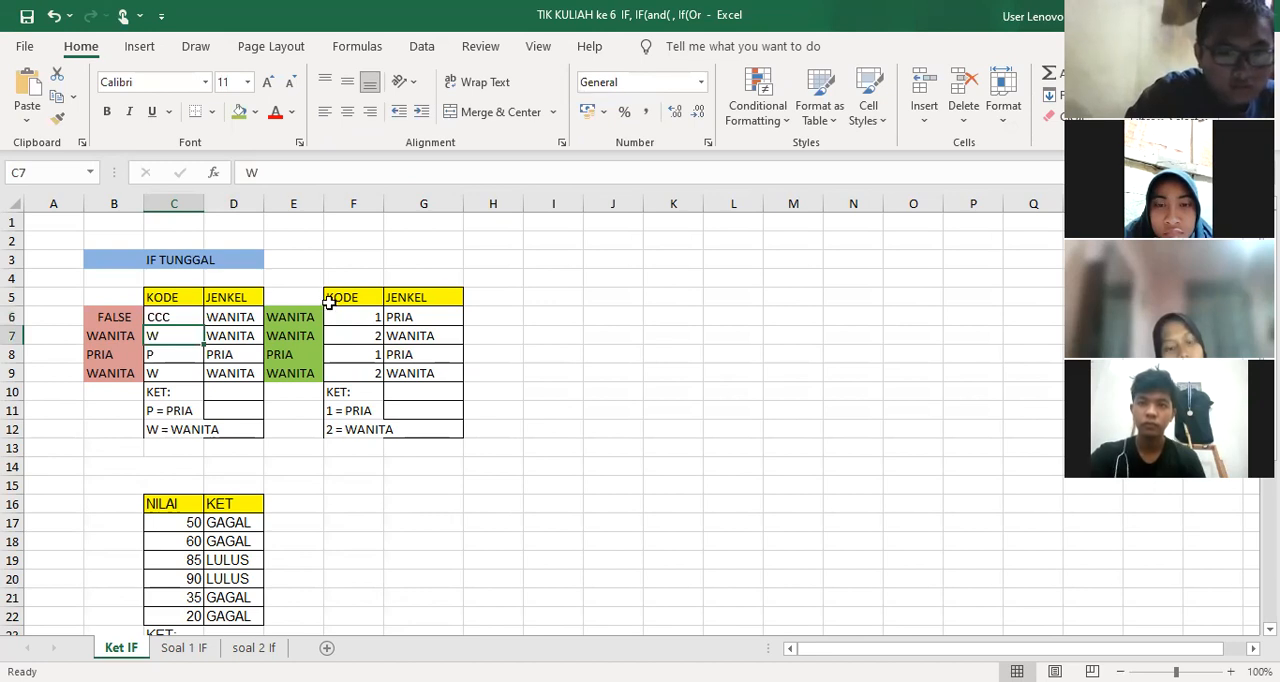
pyautogui.click(190, 316)
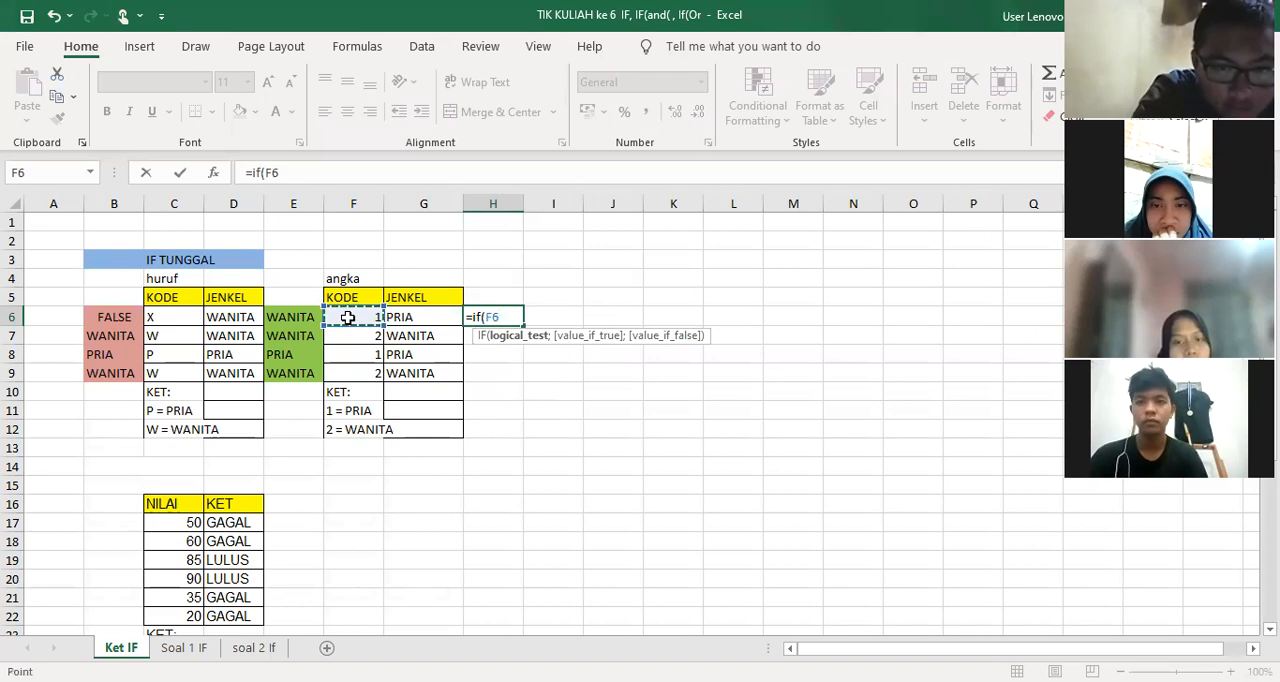
# Enter =IF(F6=1;"pria";"wanita") in H6 for the numeric codes and fill it down to H9
pyautogui.write('=if(F6=')
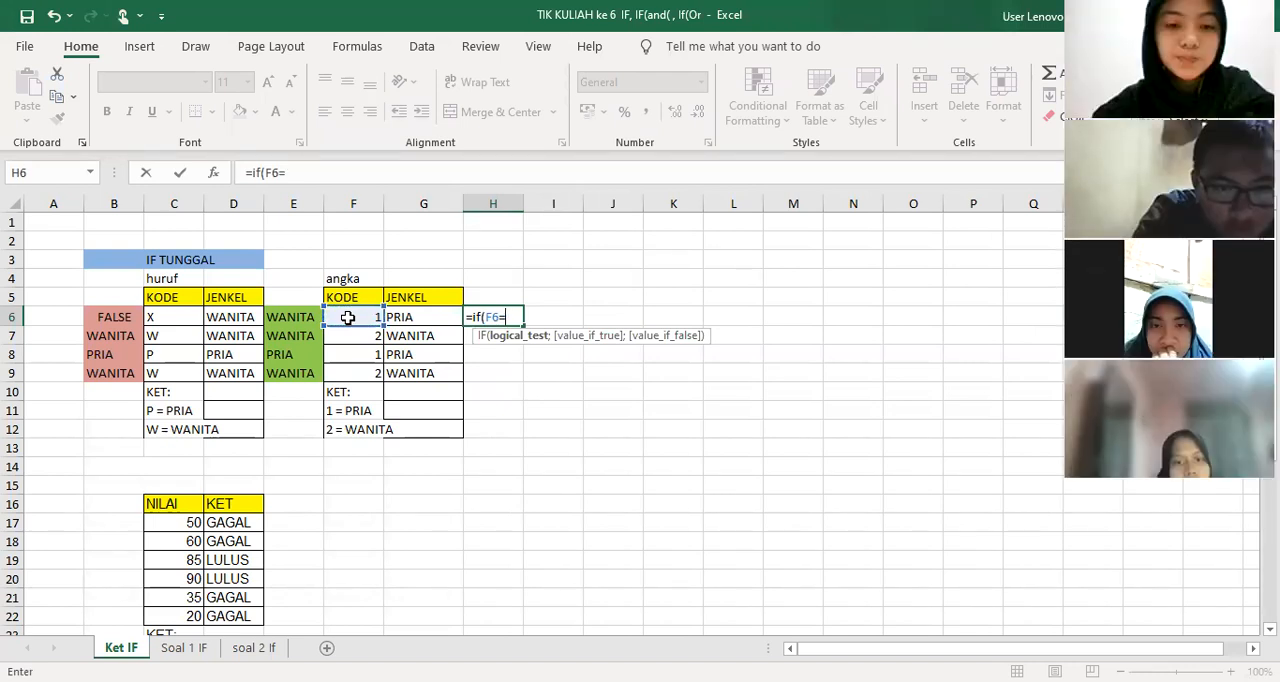
pyautogui.write('1;')
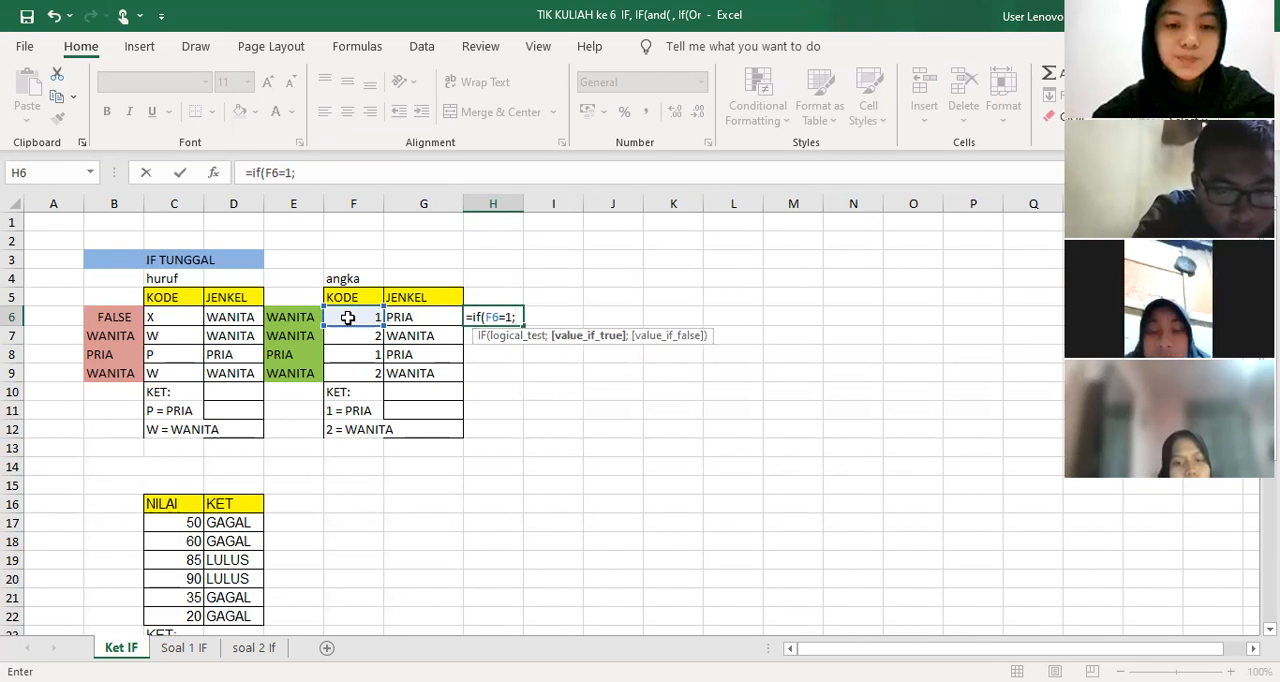
pyautogui.write('"pria')
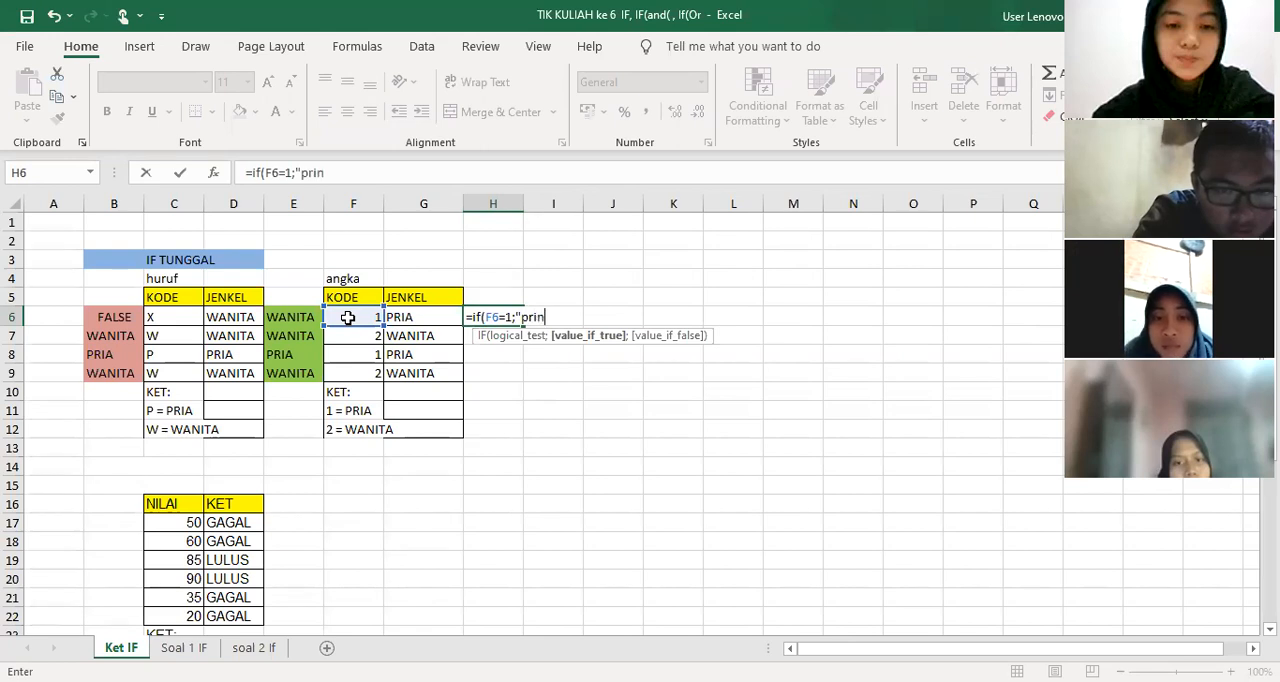
pyautogui.write('"')
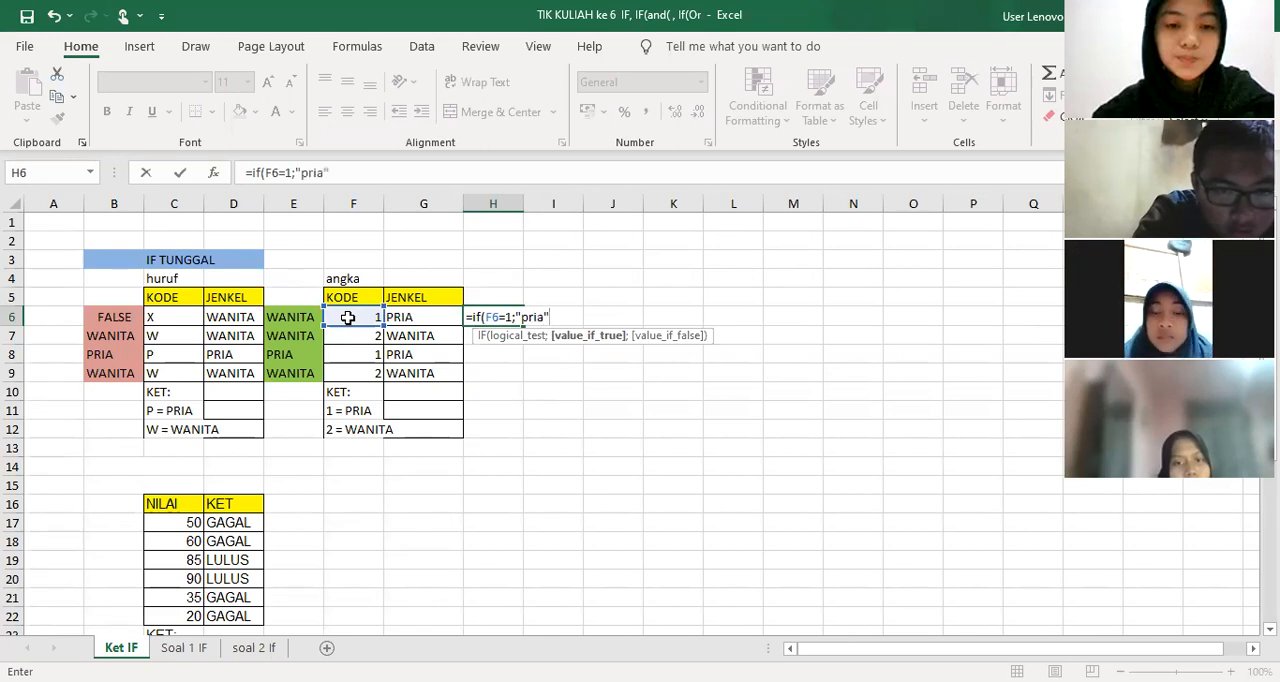
pyautogui.write(';')
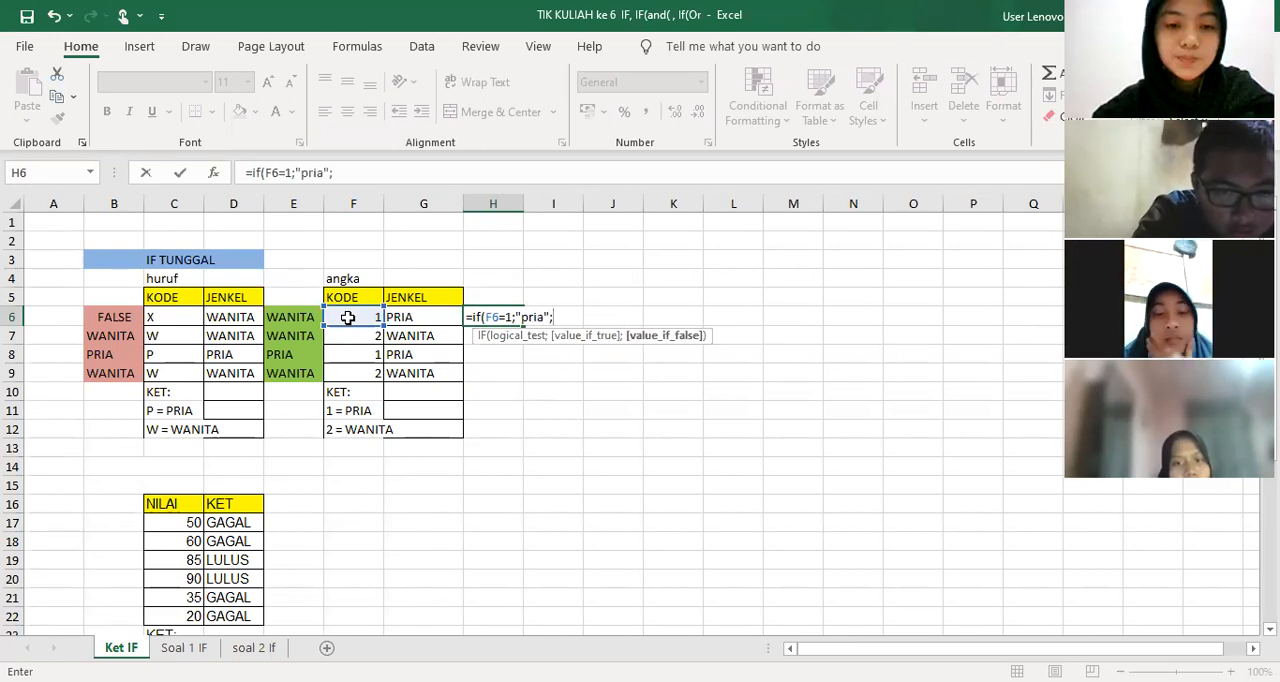
pyautogui.write('"wanita')
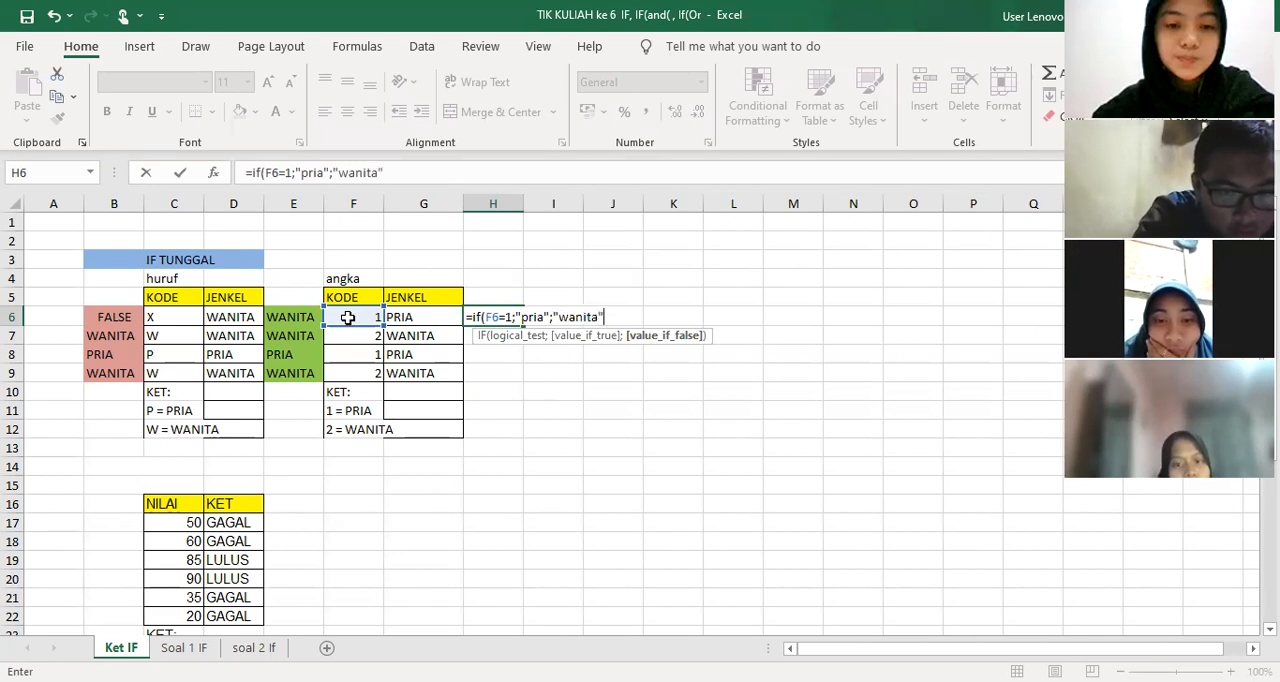
pyautogui.write('"')
pyautogui.press('Return')
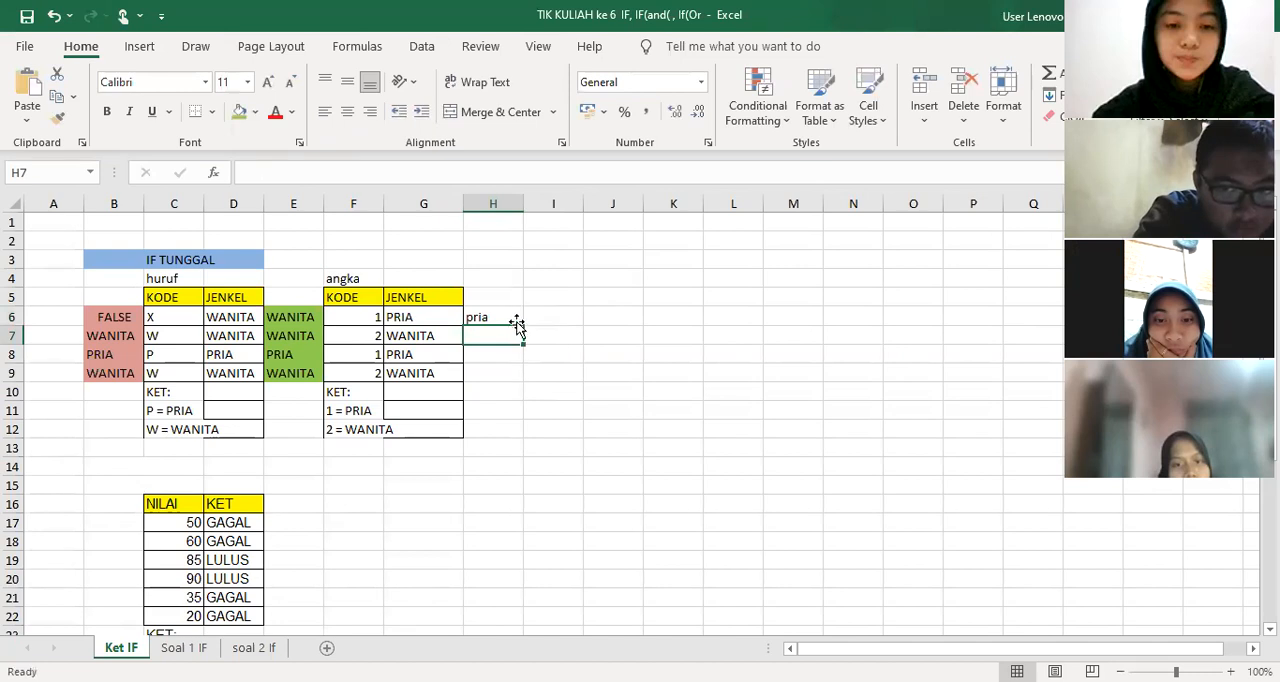
pyautogui.click(514, 320)
pyautogui.moveTo(522, 326); pyautogui.dragTo(514, 380)
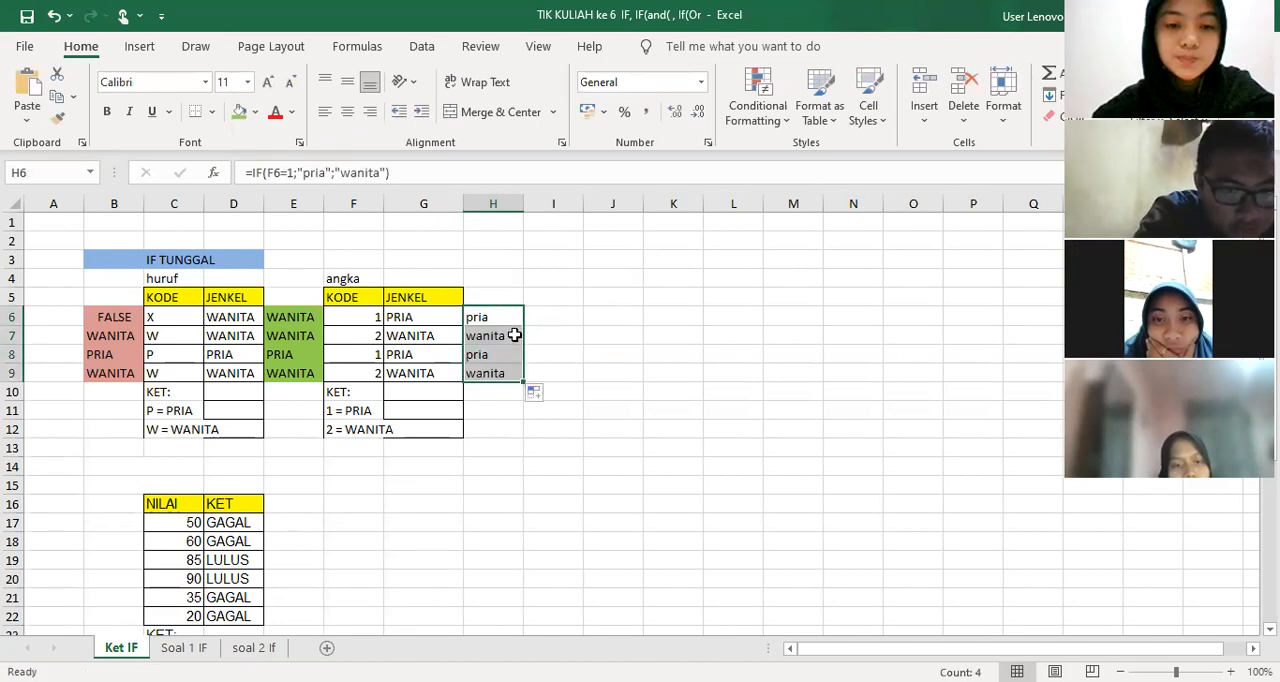
# Compare the results in H6:H9 with the JENKEL values in G6:G9 and inspect the formula in H6
pyautogui.click(503, 292)
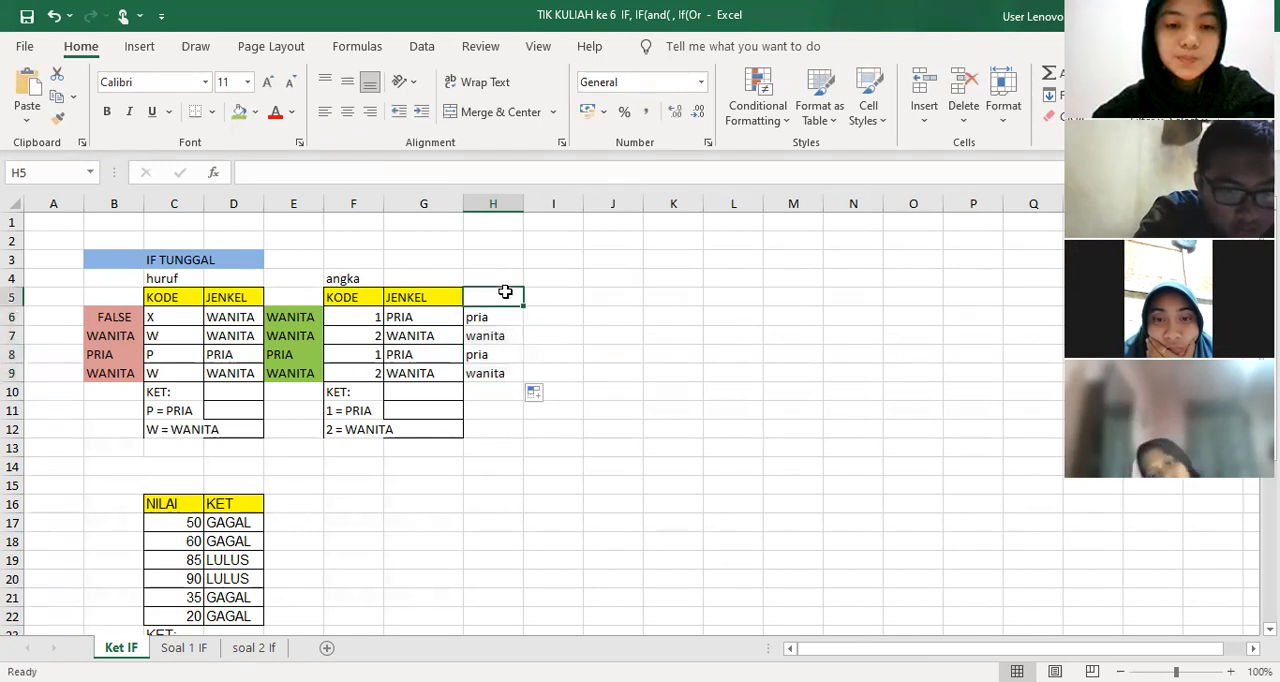
pyautogui.moveTo(497, 316); pyautogui.dragTo(515, 372)
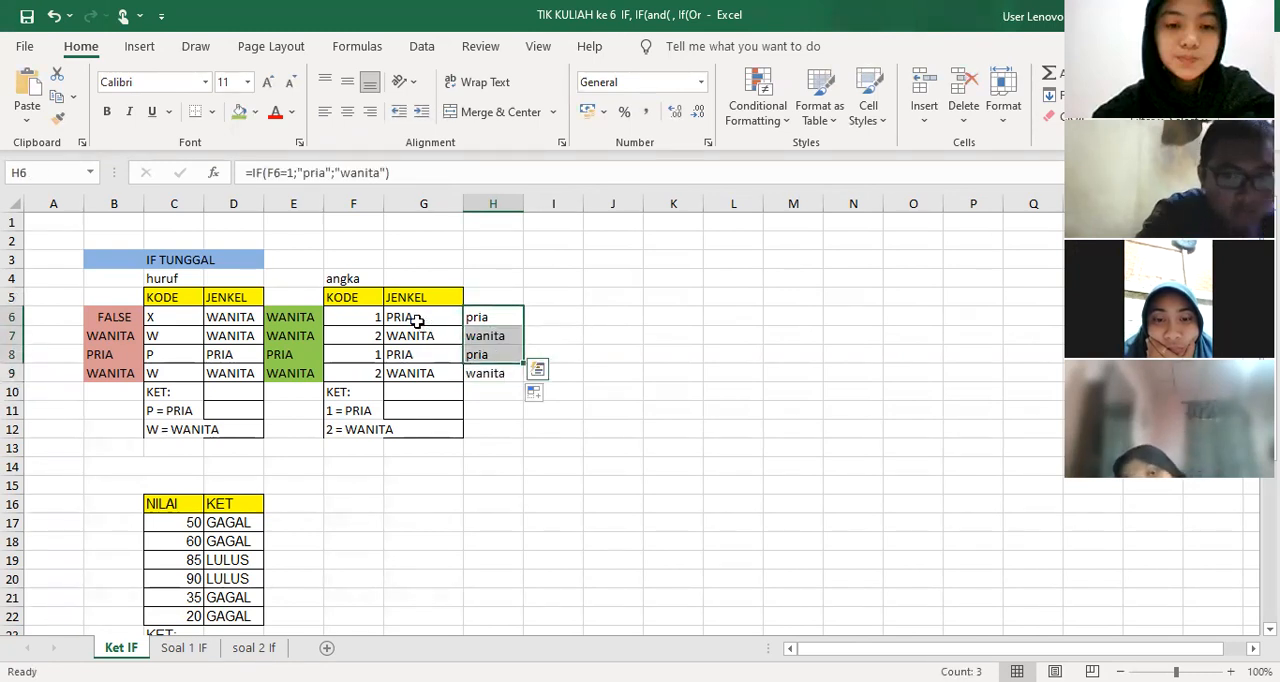
pyautogui.moveTo(409, 317); pyautogui.dragTo(521, 377)
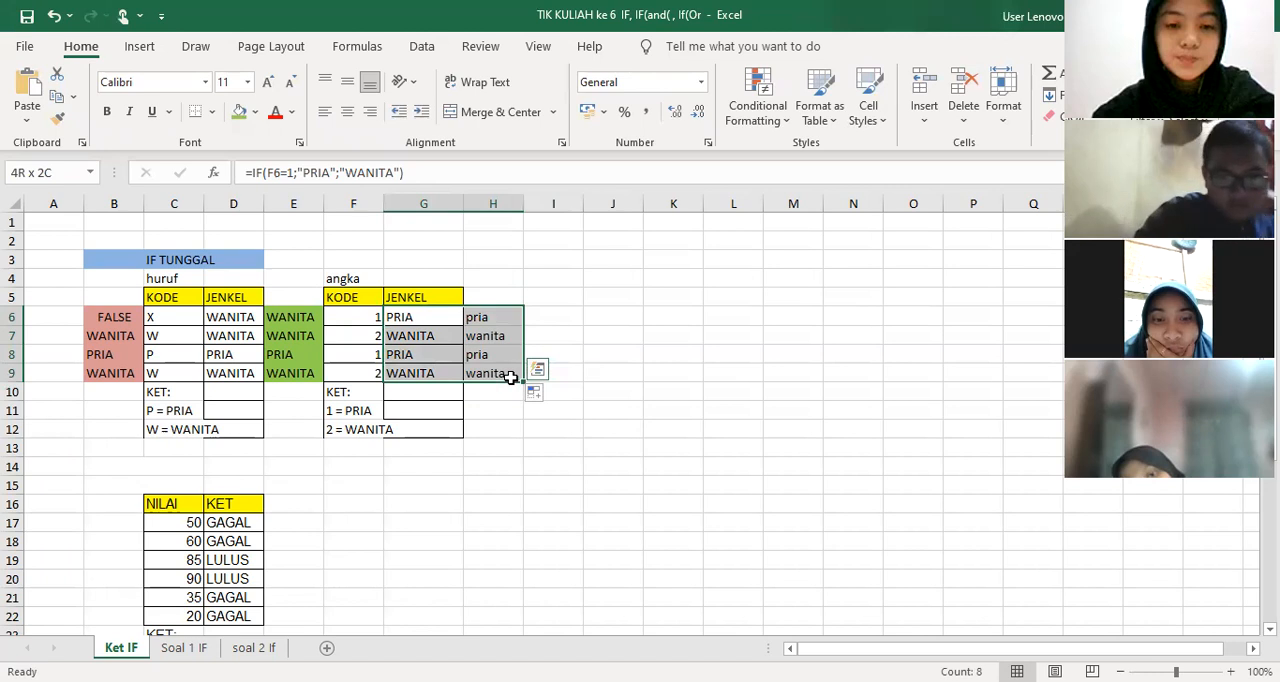
pyautogui.click(499, 316)
pyautogui.doubleClick(499, 316)
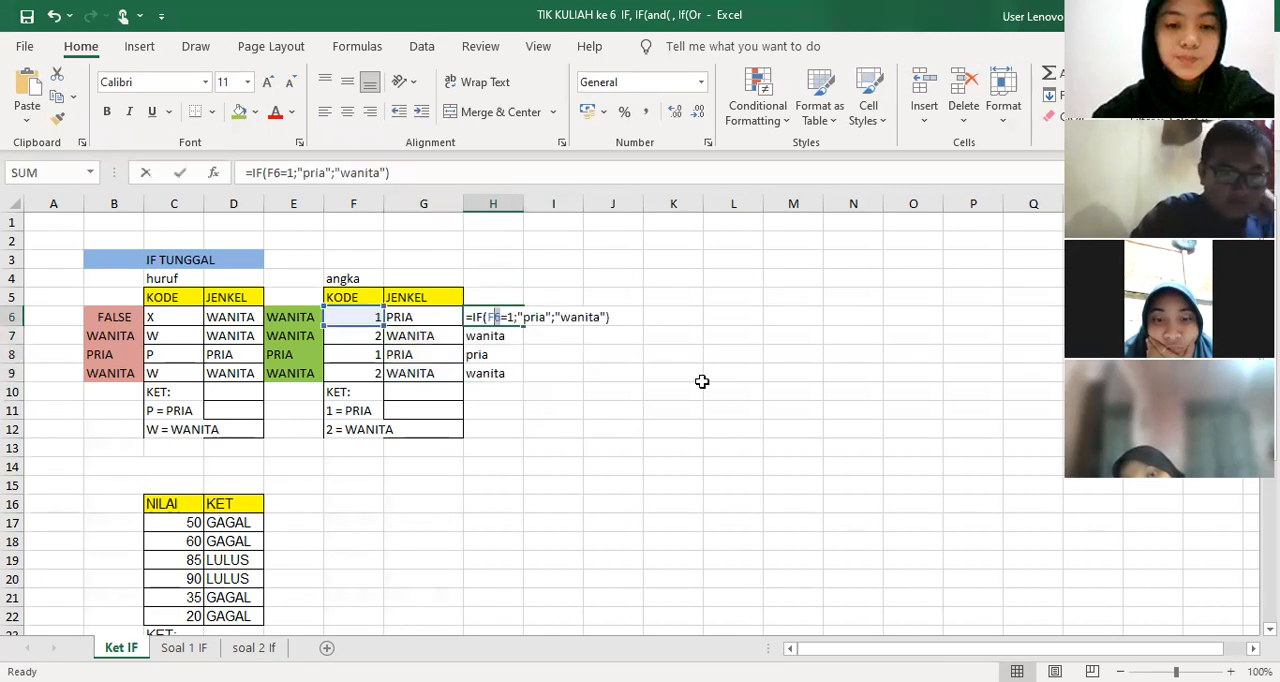
pyautogui.press('Escape')
pyautogui.click(567, 325)
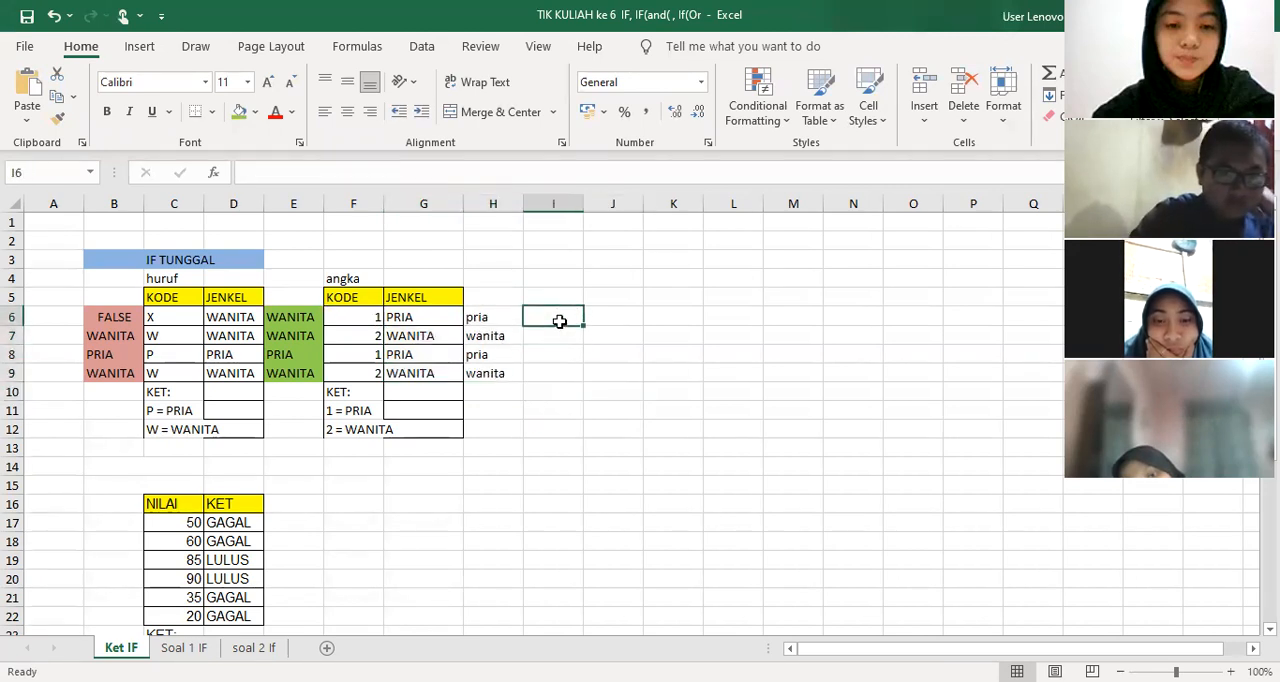
# Add the column headings aksi1 in H5 and aksi2 in I5
pyautogui.click(499, 298)
pyautogui.write('a')
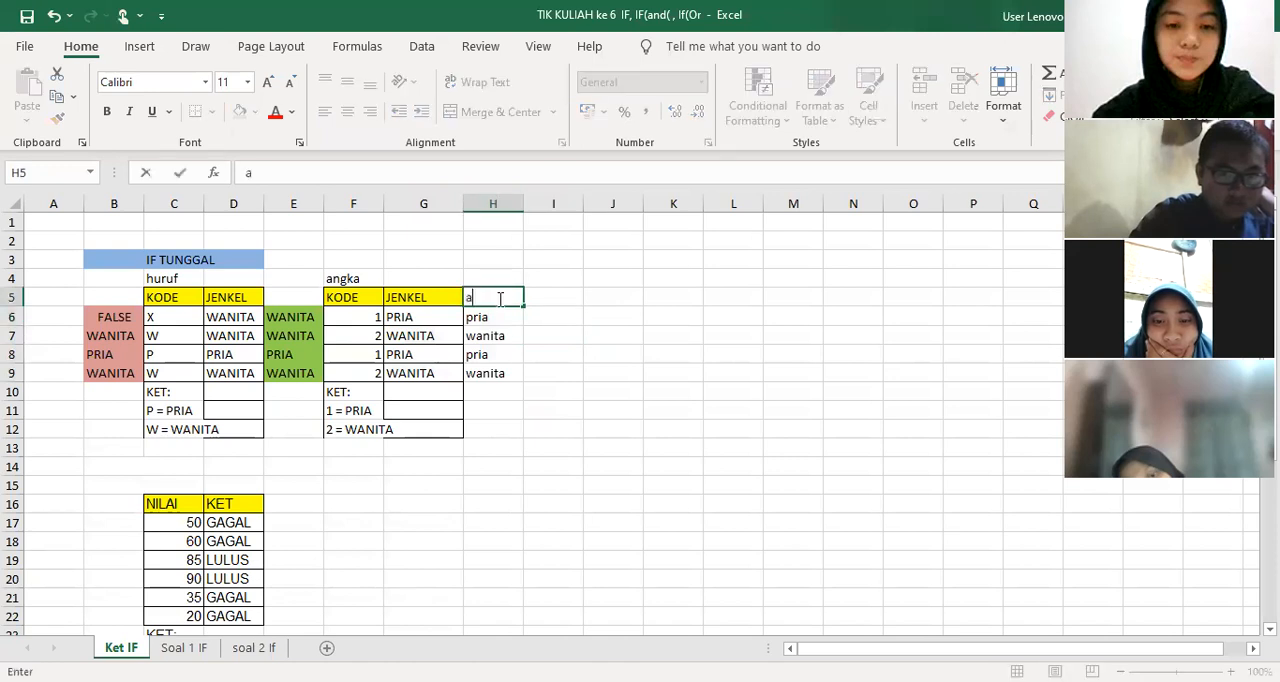
pyautogui.write('ksi1')
pyautogui.click(548, 302)
pyautogui.write('aksi2')
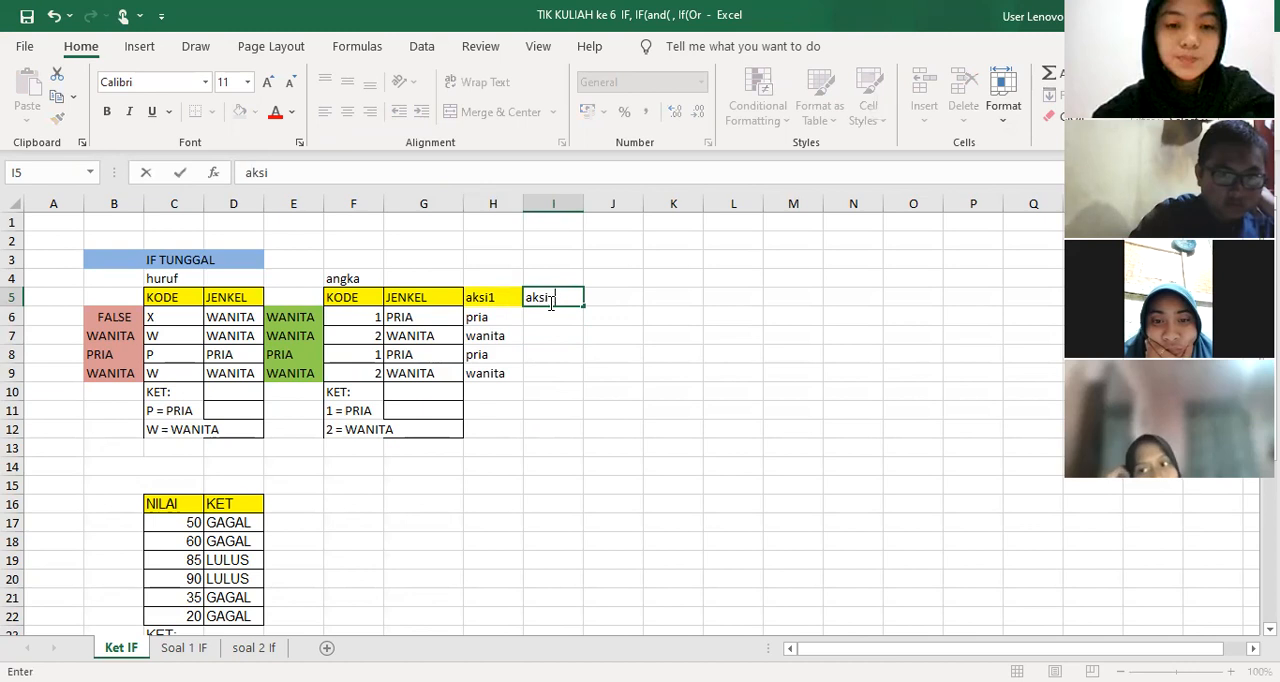
pyautogui.click(556, 368)
pyautogui.click(557, 321)
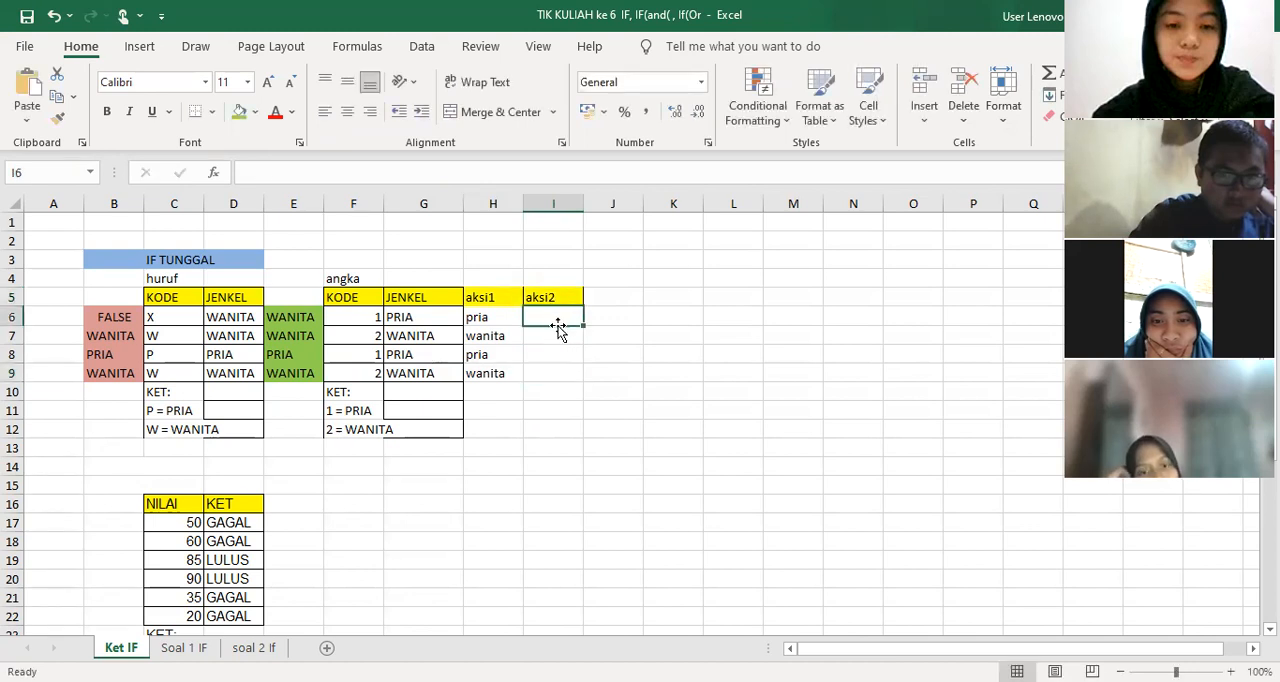
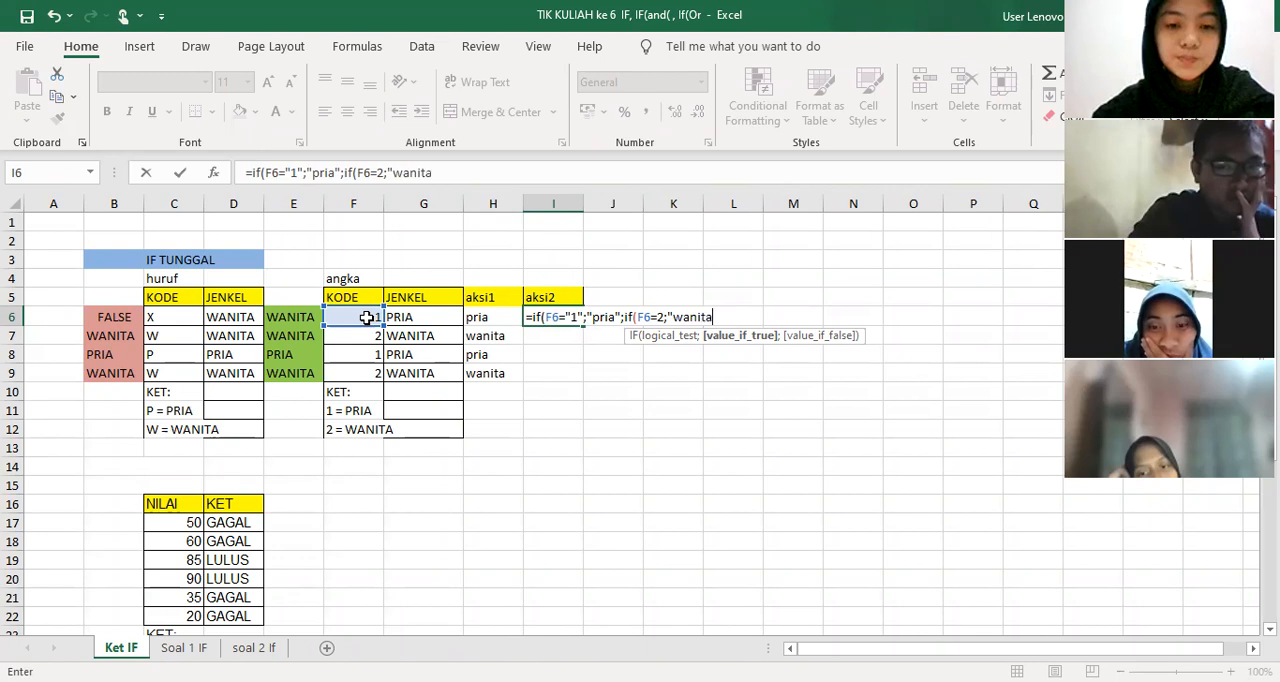
# Complete the nested formula in I6 as =if(F6="1";"pria";if(F6=2;"wanita"))
pyautogui.write('))')
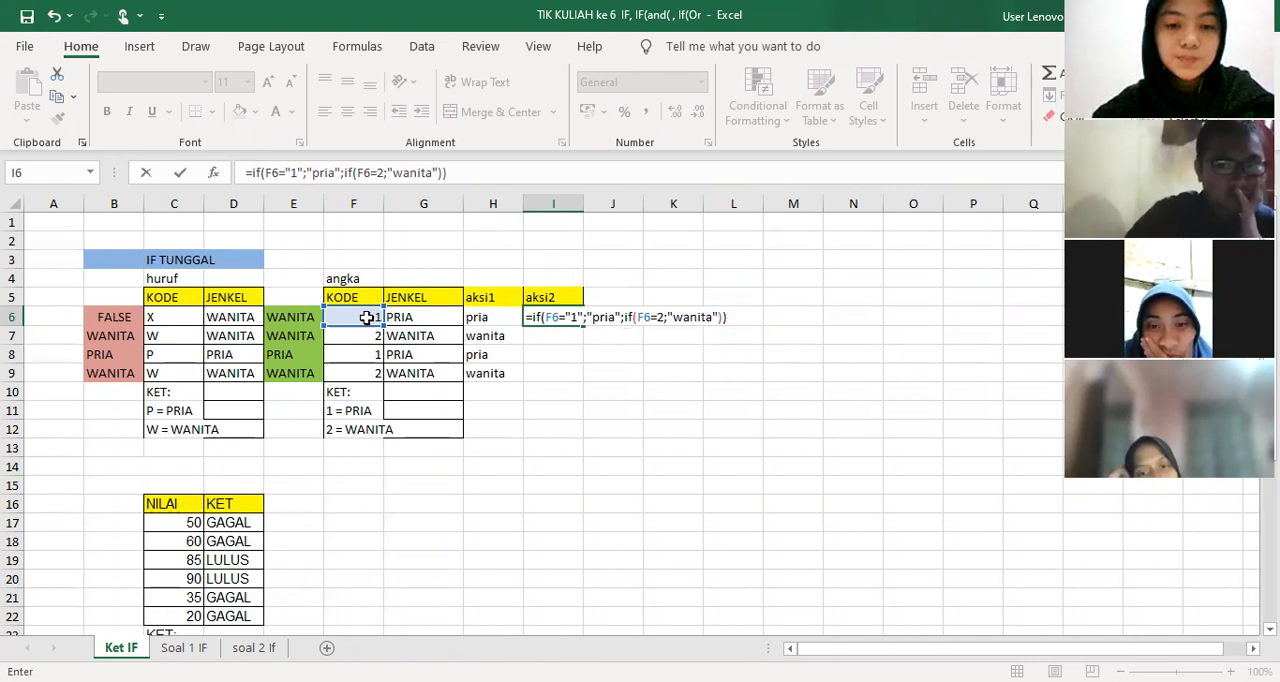
pyautogui.press('Return')
pyautogui.click(605, 392)
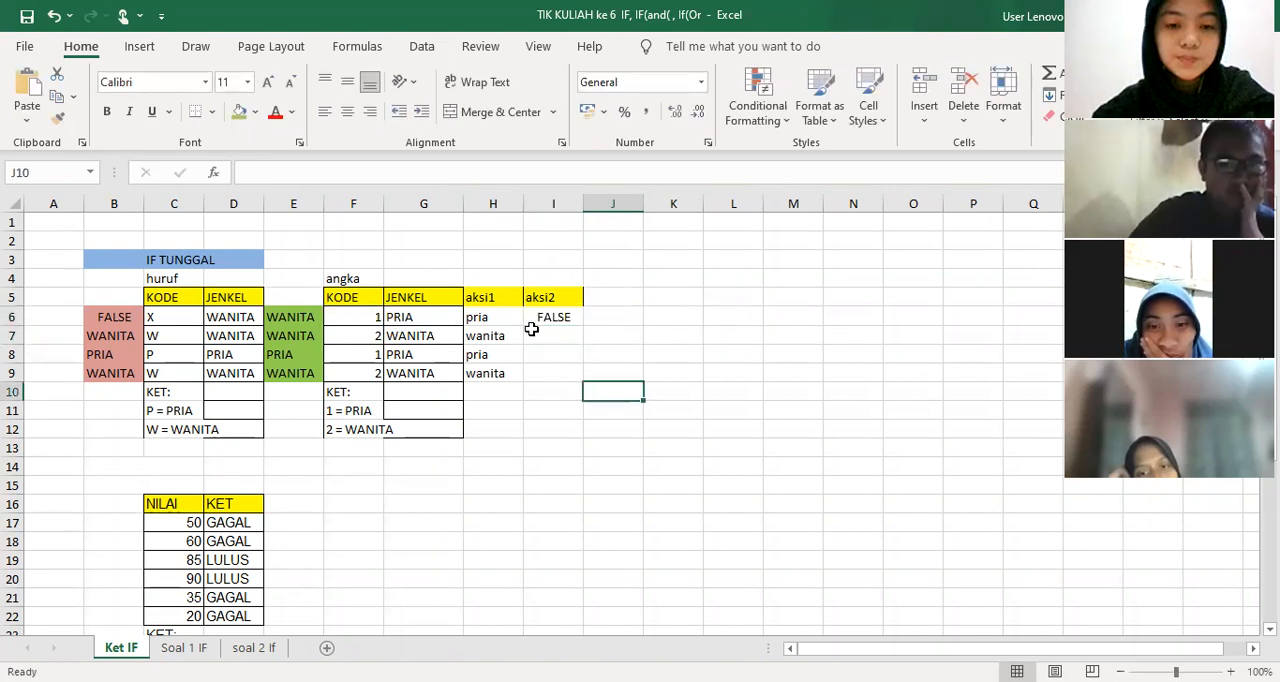
# Remove the quotation marks around 1 in I6, giving =IF(F6=1;"pria";IF(F6=2;"wanita")), and fill the formula down to I9
pyautogui.click(548, 315)
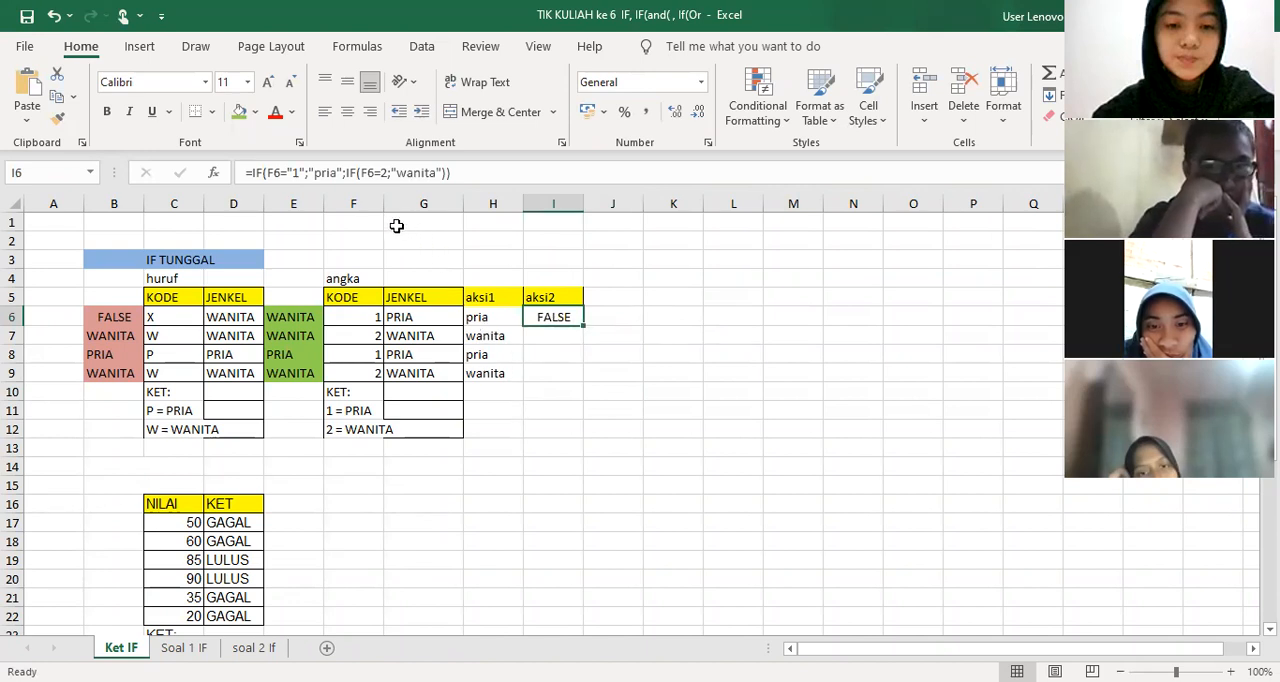
pyautogui.click(294, 171)
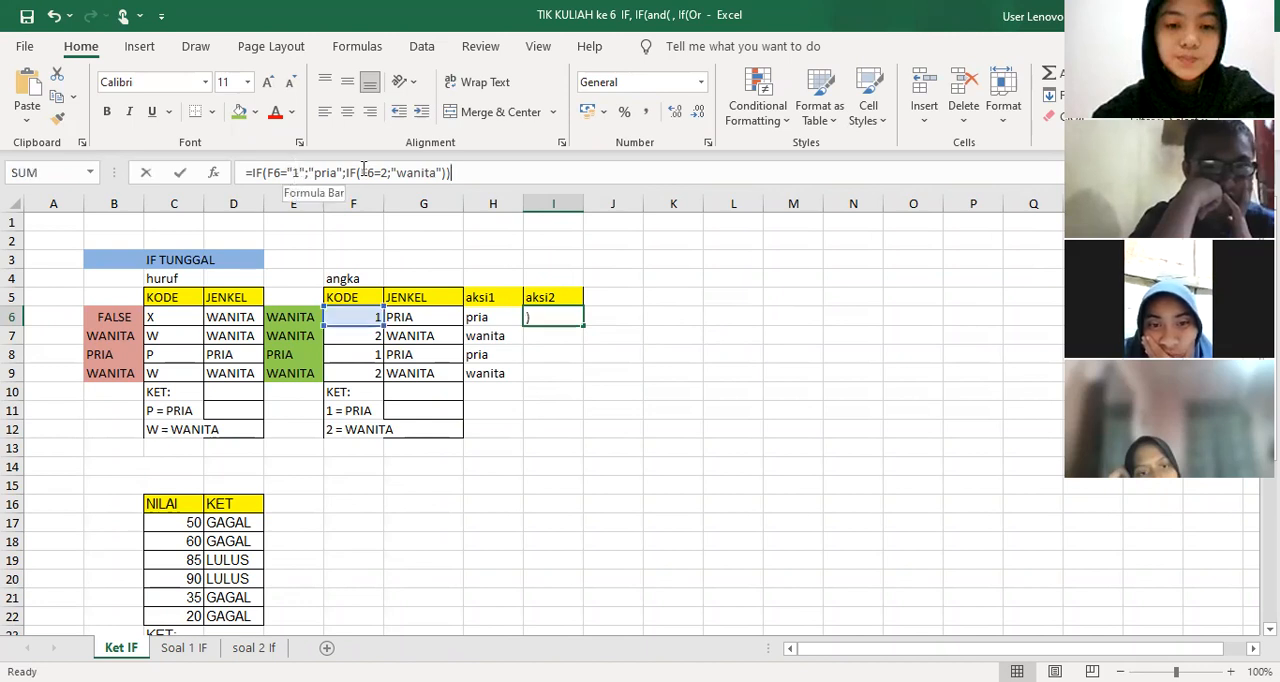
pyautogui.press('BackSpace')
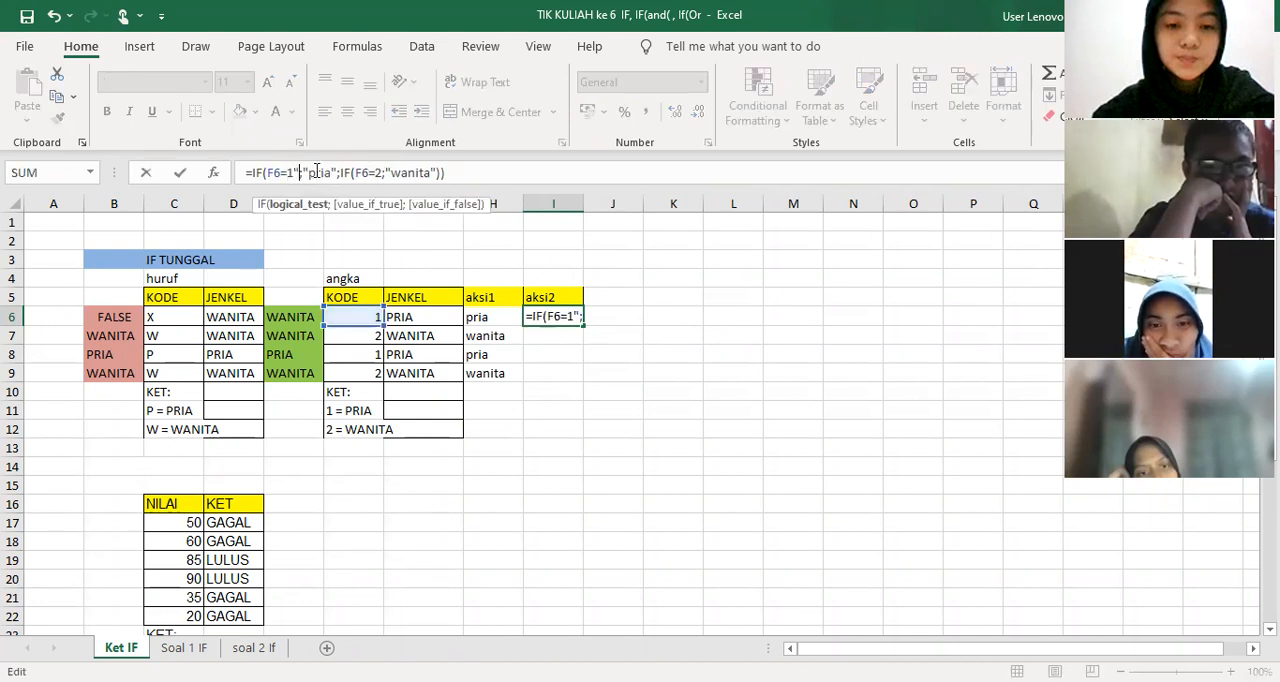
pyautogui.press('BackSpace')
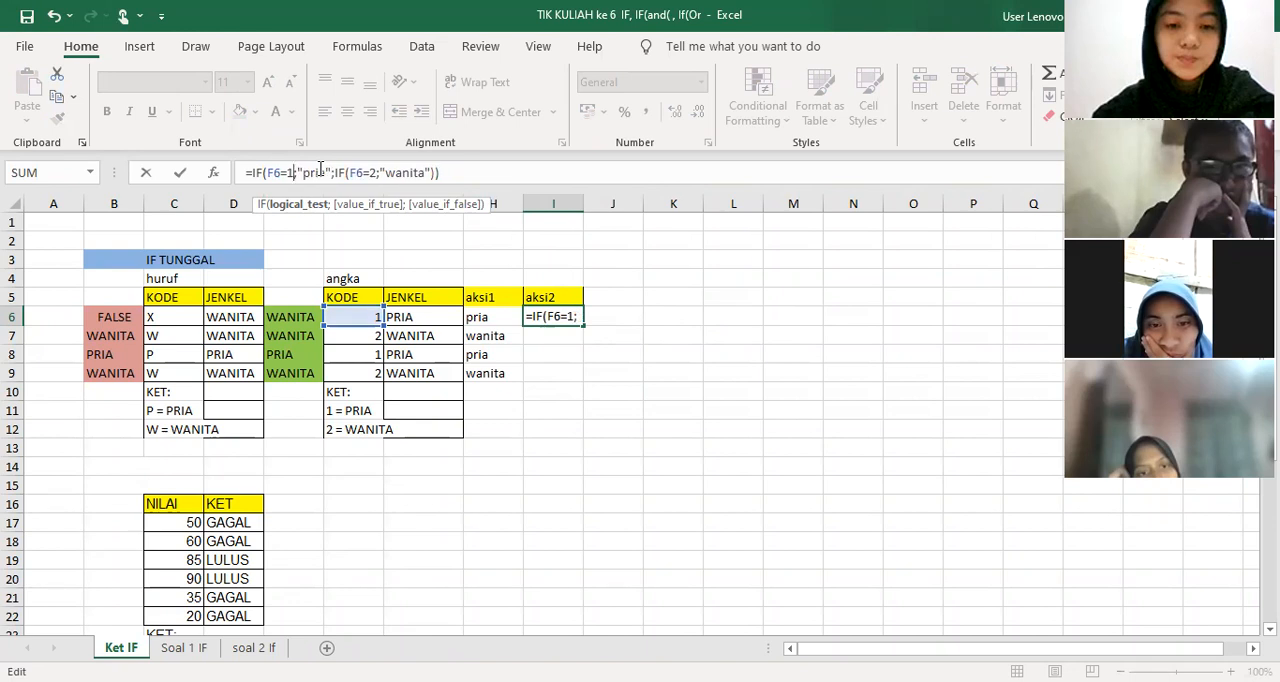
pyautogui.press('Return')
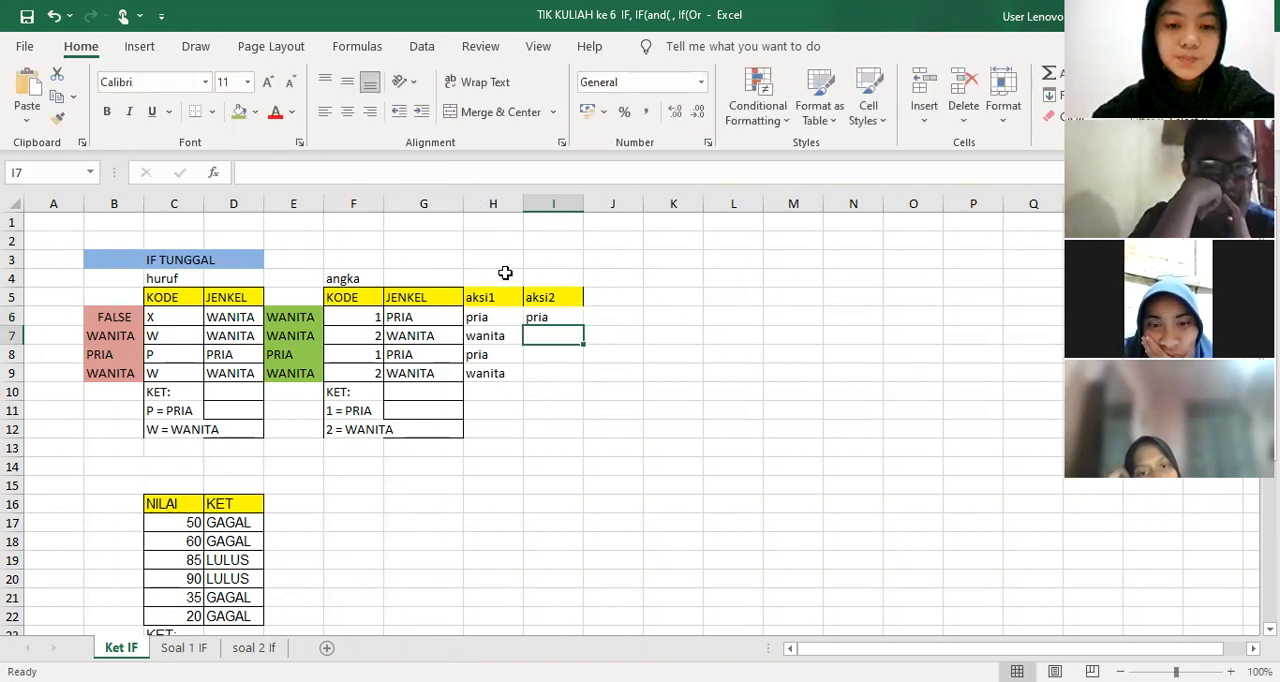
pyautogui.click(576, 318)
pyautogui.moveTo(585, 326); pyautogui.dragTo(583, 383)
pyautogui.click(673, 335)
# Fill the aksi1 results in H6:H9 with blue and the aksi2 results in I6:I9 with light orange
pyautogui.moveTo(503, 310); pyautogui.dragTo(494, 374)
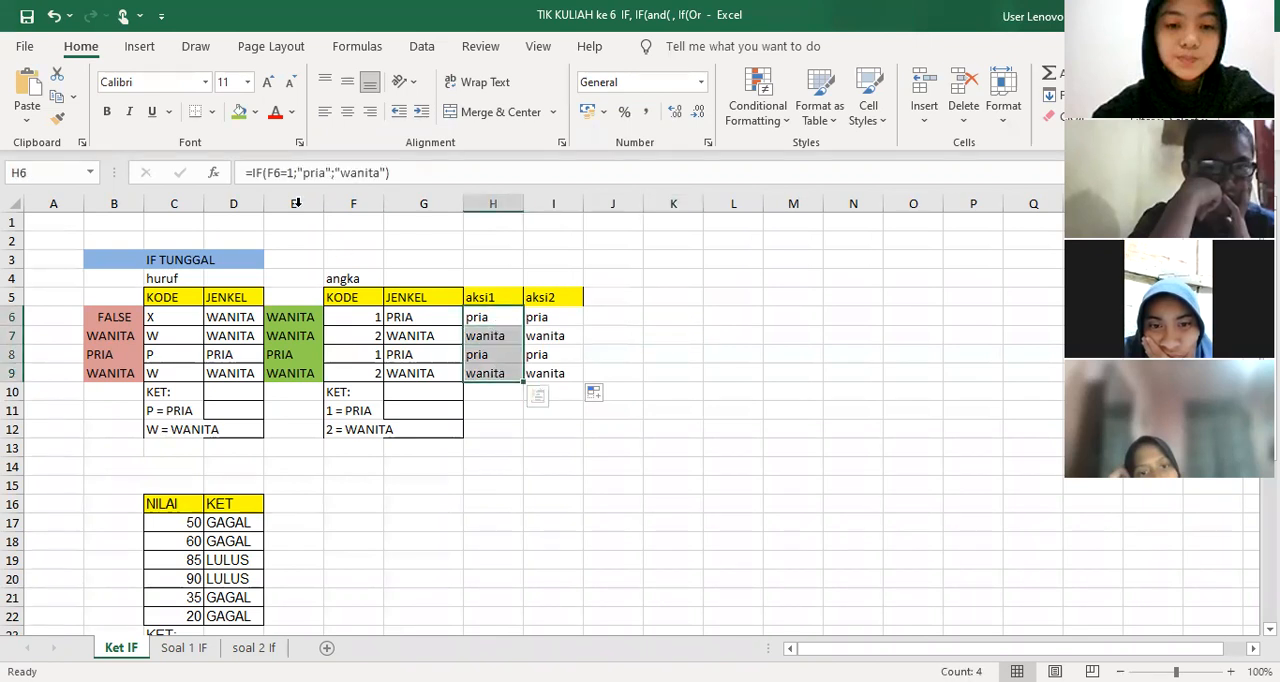
pyautogui.click(255, 112)
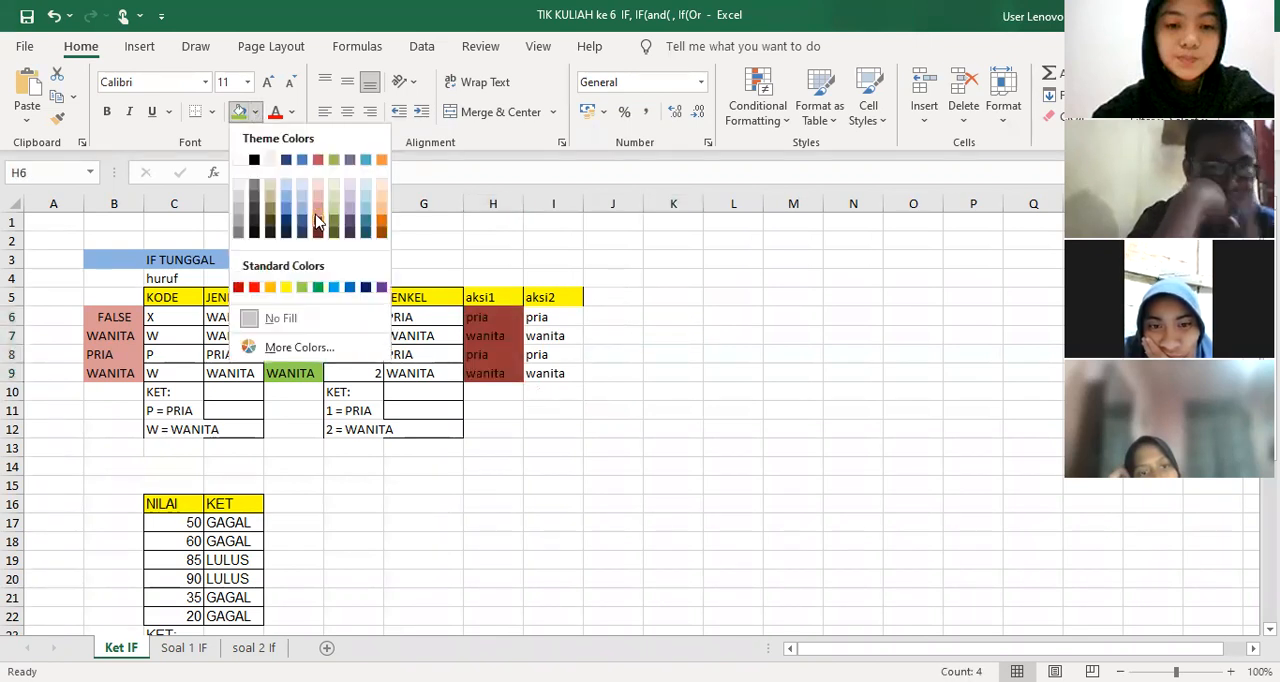
pyautogui.click(286, 208)
pyautogui.moveTo(545, 317); pyautogui.dragTo(563, 374)
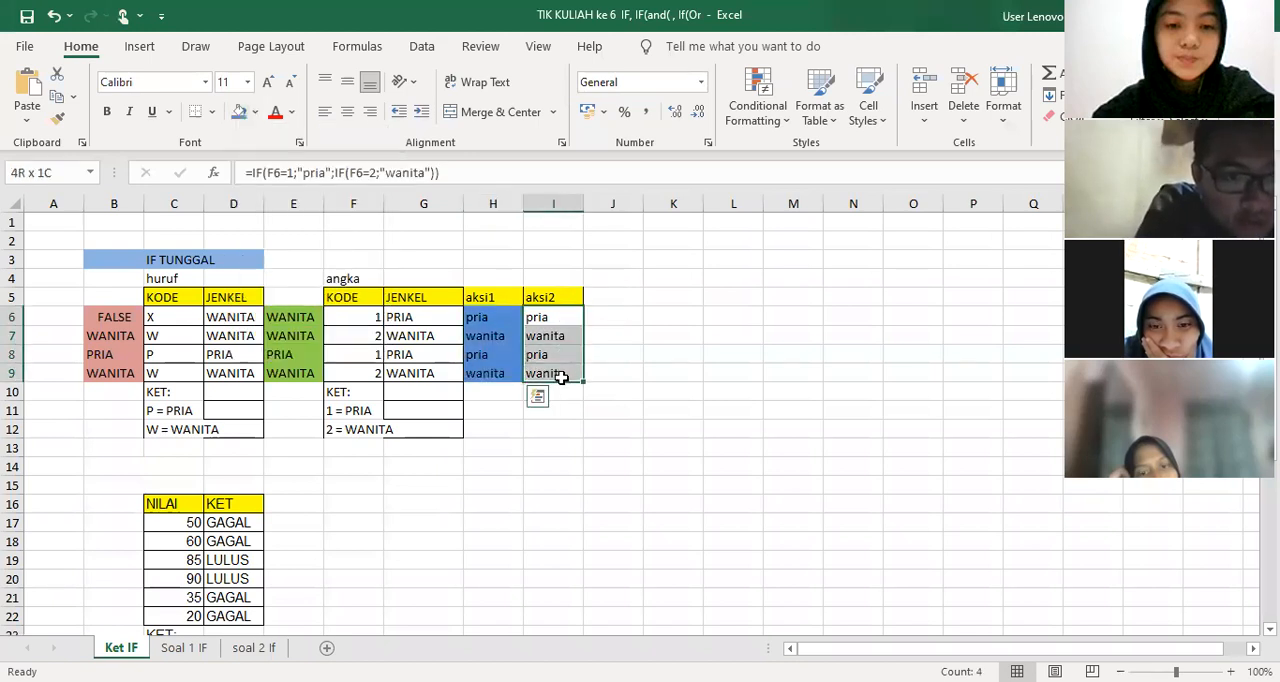
pyautogui.click(257, 111)
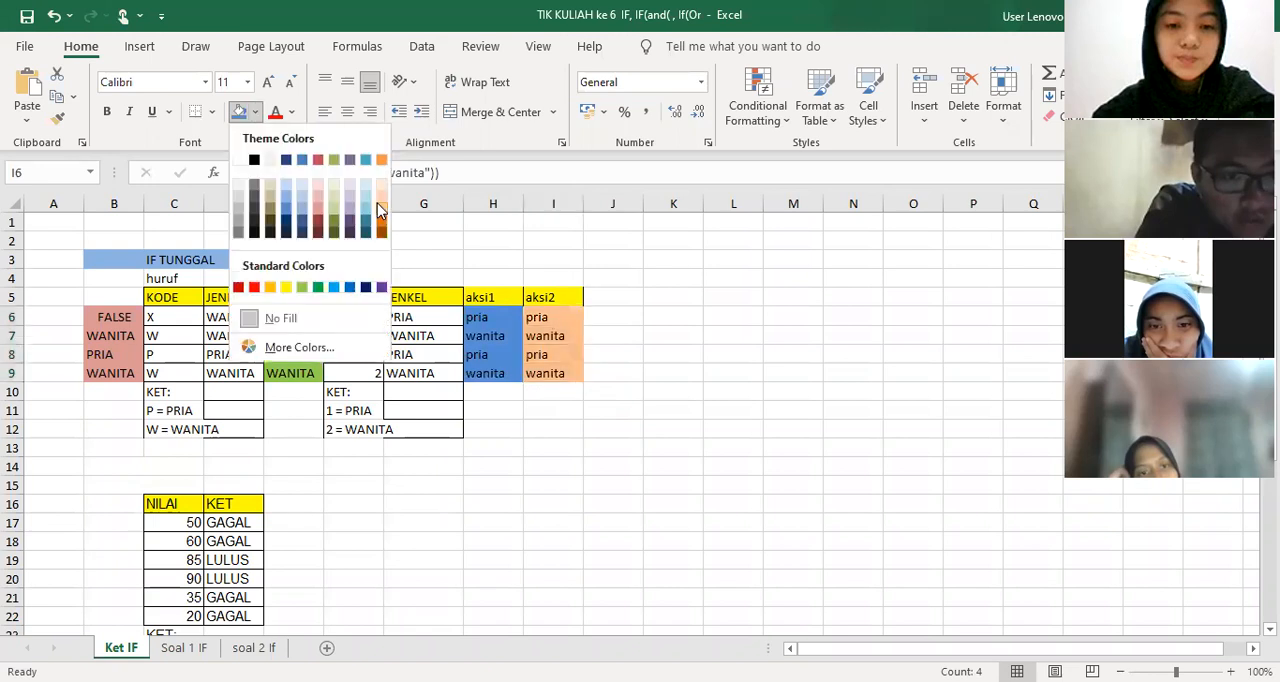
pyautogui.click(734, 335)
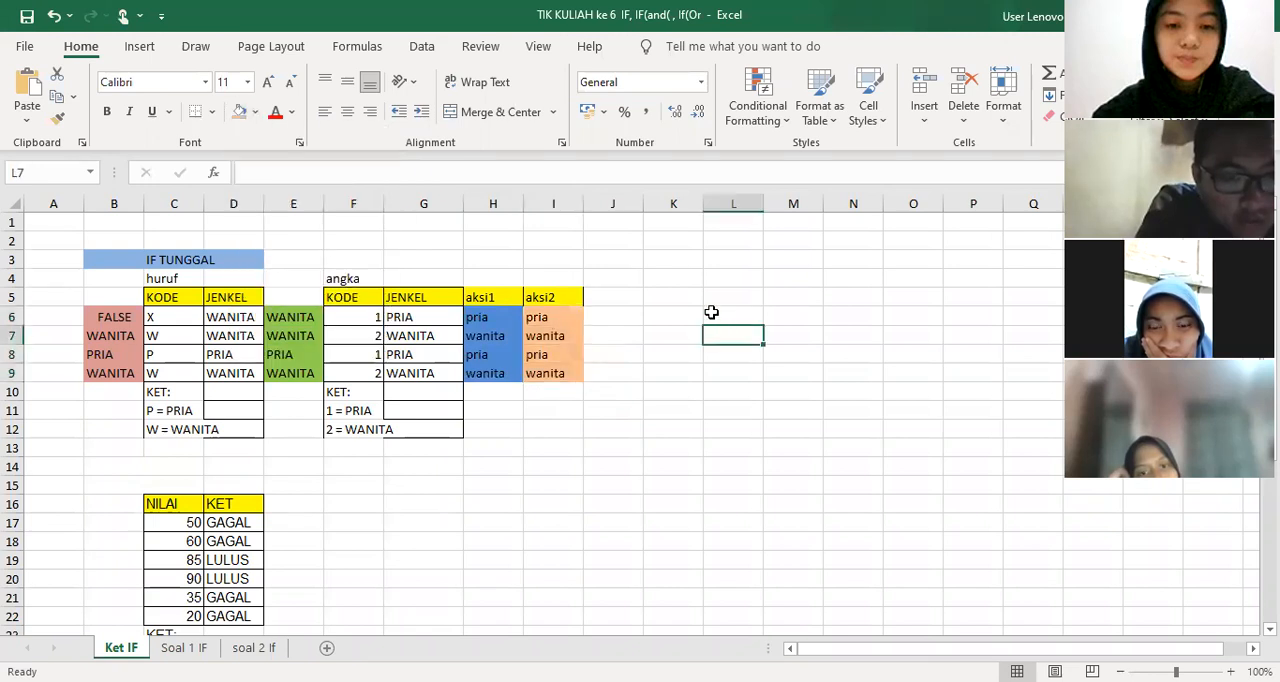
# Add the column headings opsi1 in E5 and opsi2 in B5
pyautogui.click(297, 296)
pyautogui.doubleClick(306, 292)
pyautogui.write('opsi1')
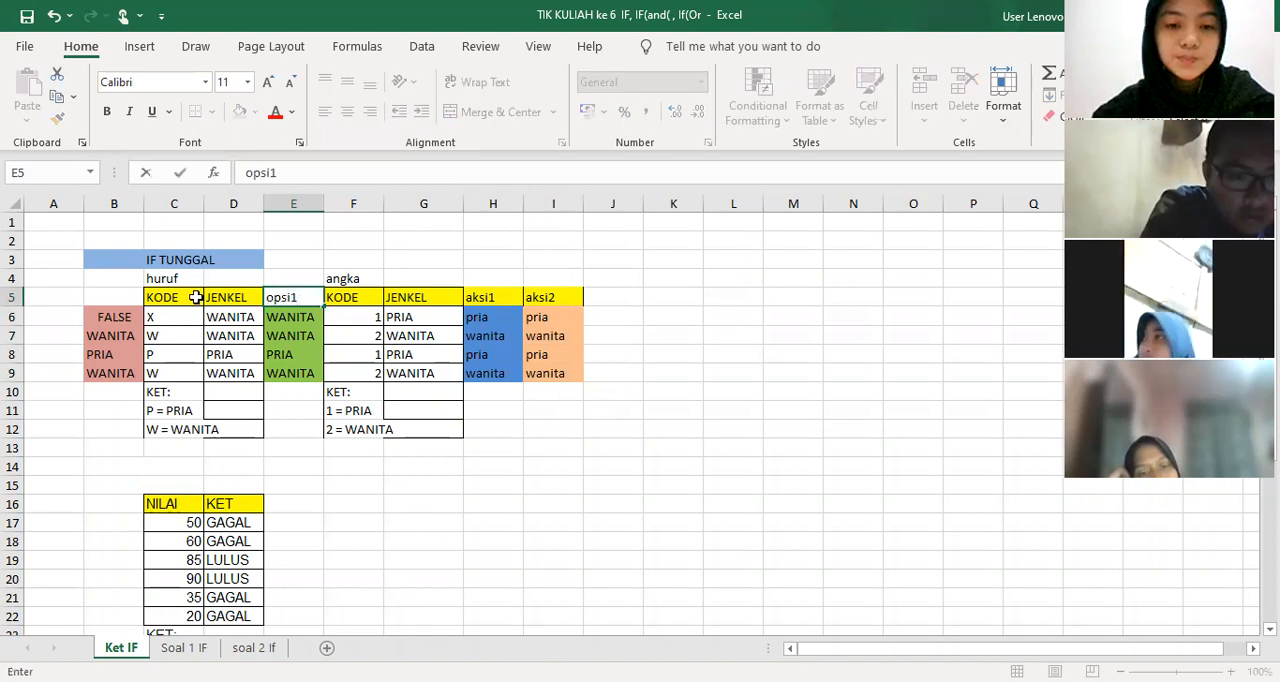
pyautogui.click(112, 300)
pyautogui.write('opsi2')
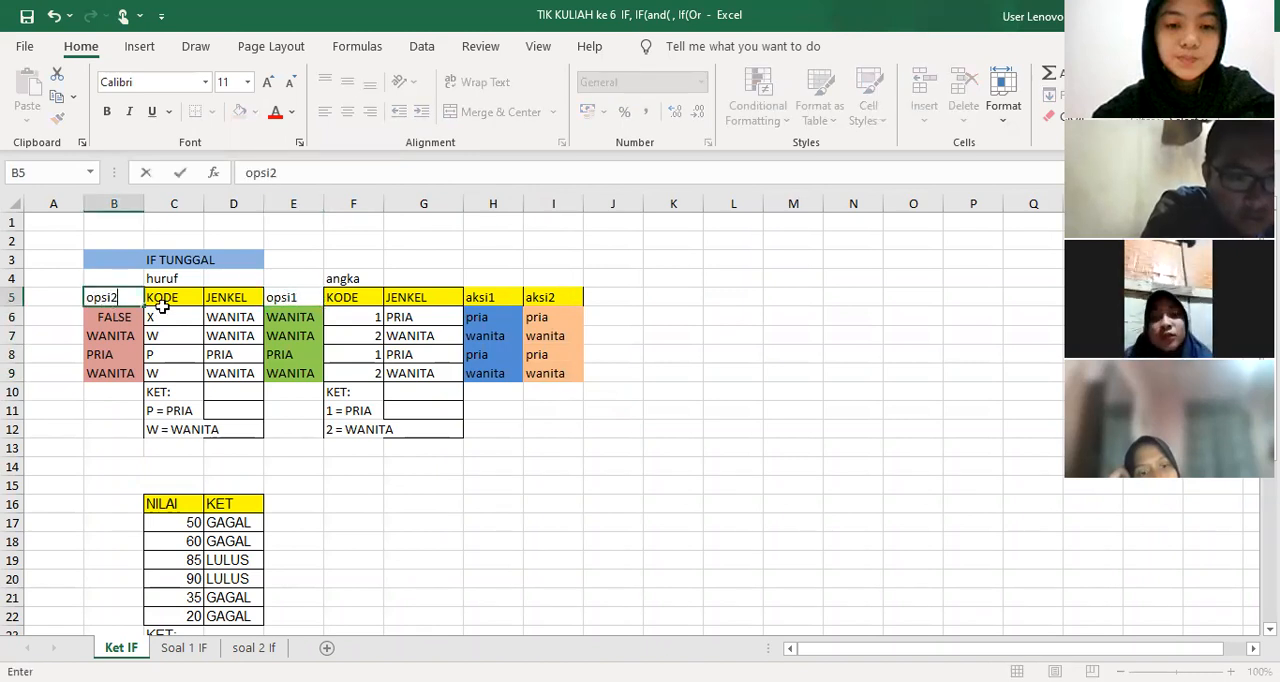
pyautogui.click(677, 489)
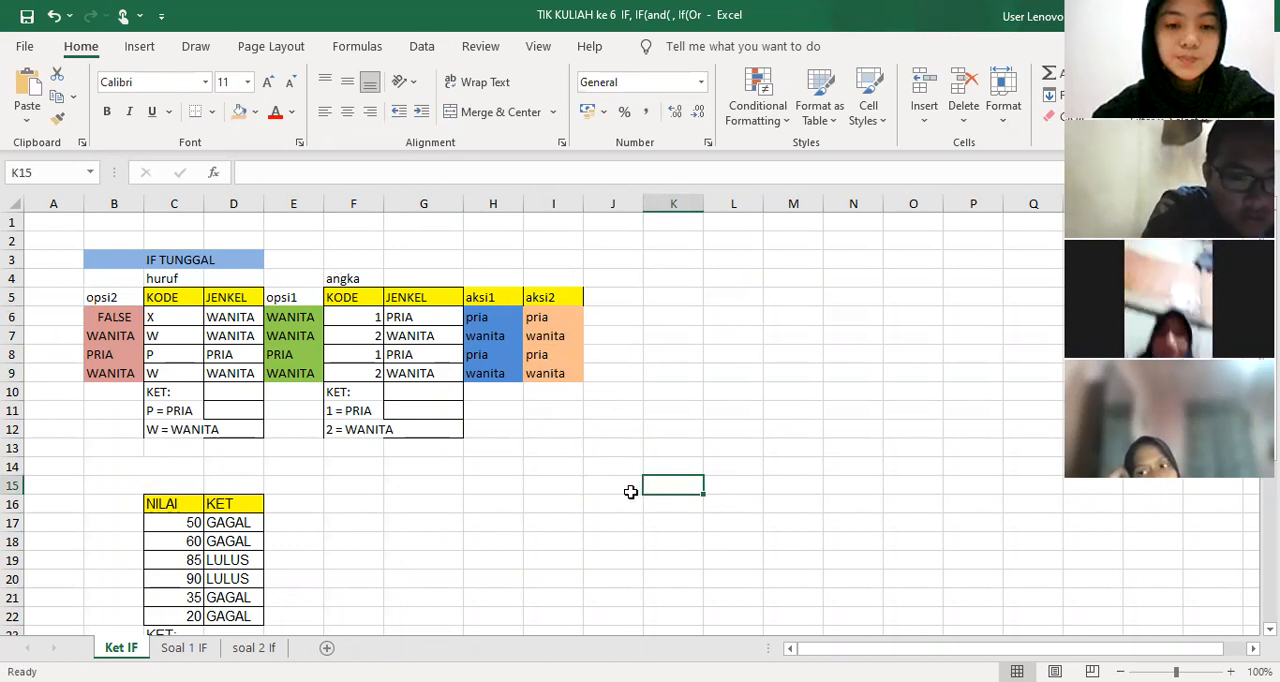
# Examine the score in C17 and compare the KET formula in D17 with the JENKEL formula in D6
pyautogui.scroll(-3, 535, 499)
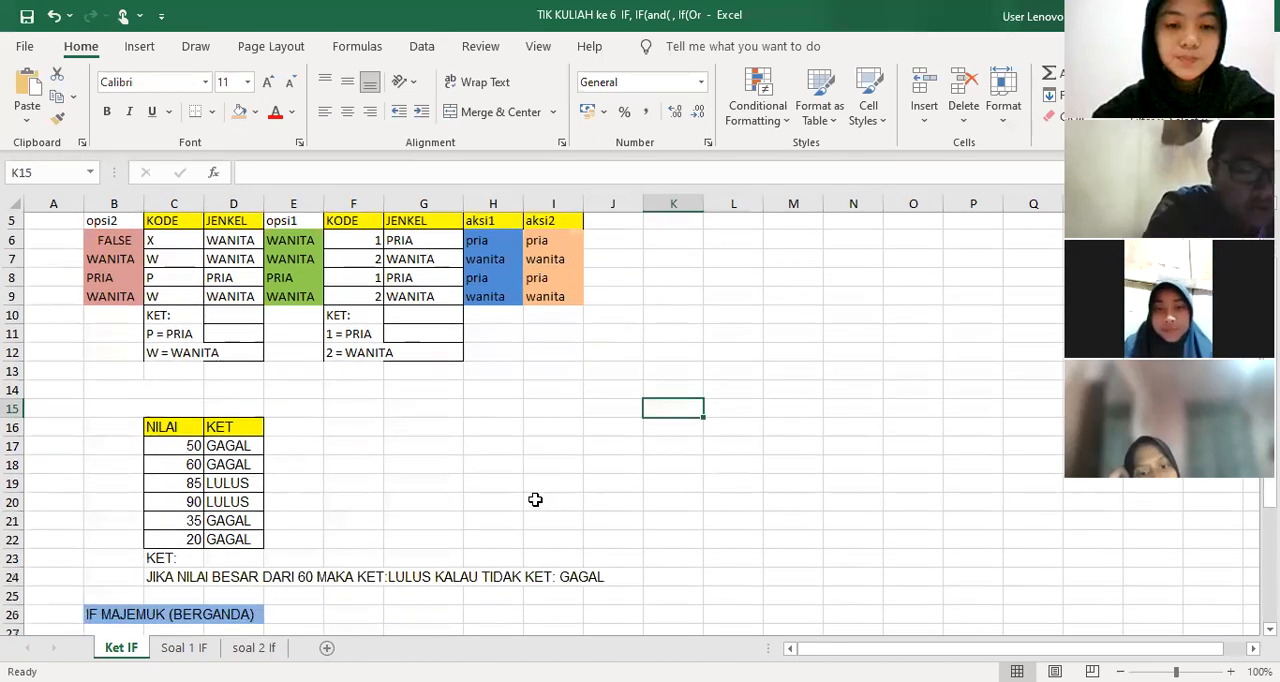
pyautogui.scroll(2, 535, 499)
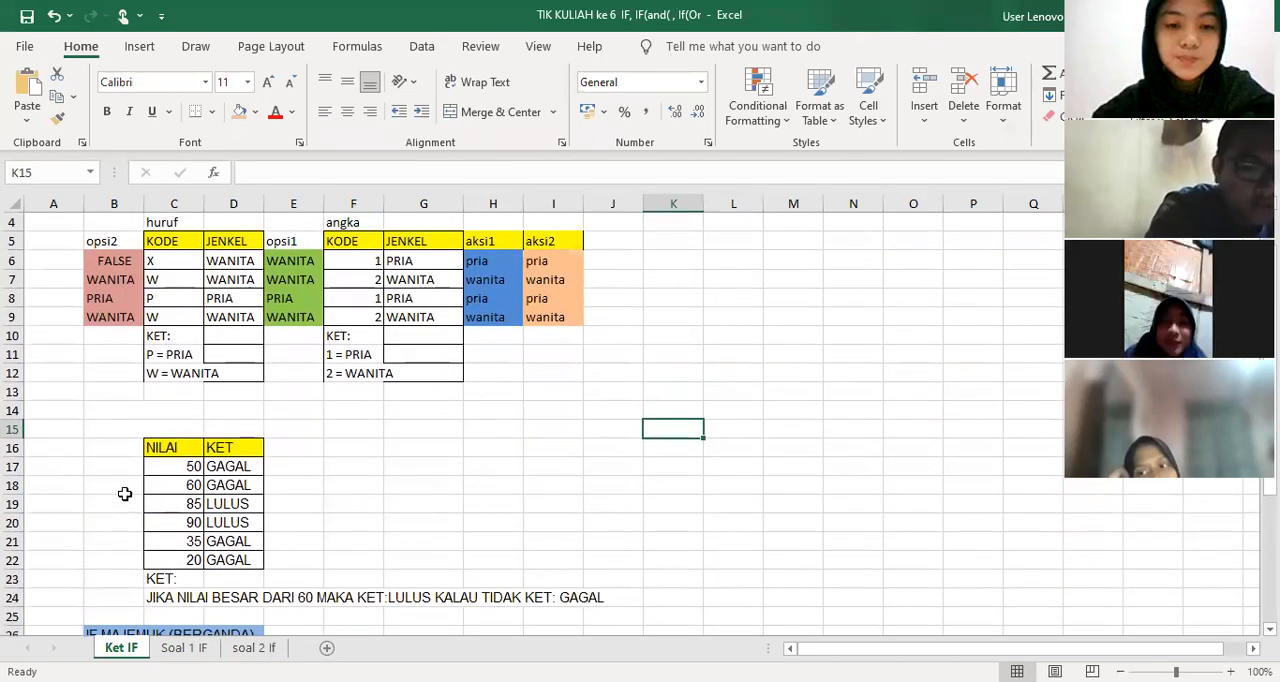
pyautogui.click(170, 467)
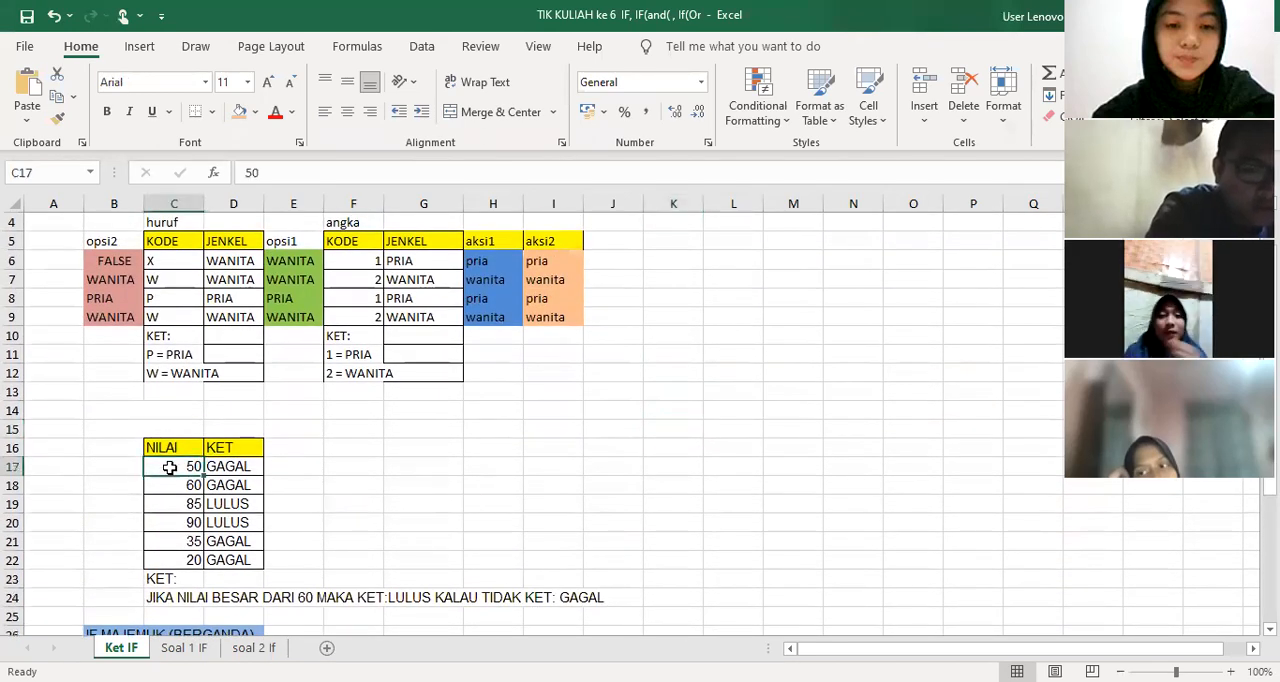
pyautogui.click(242, 467)
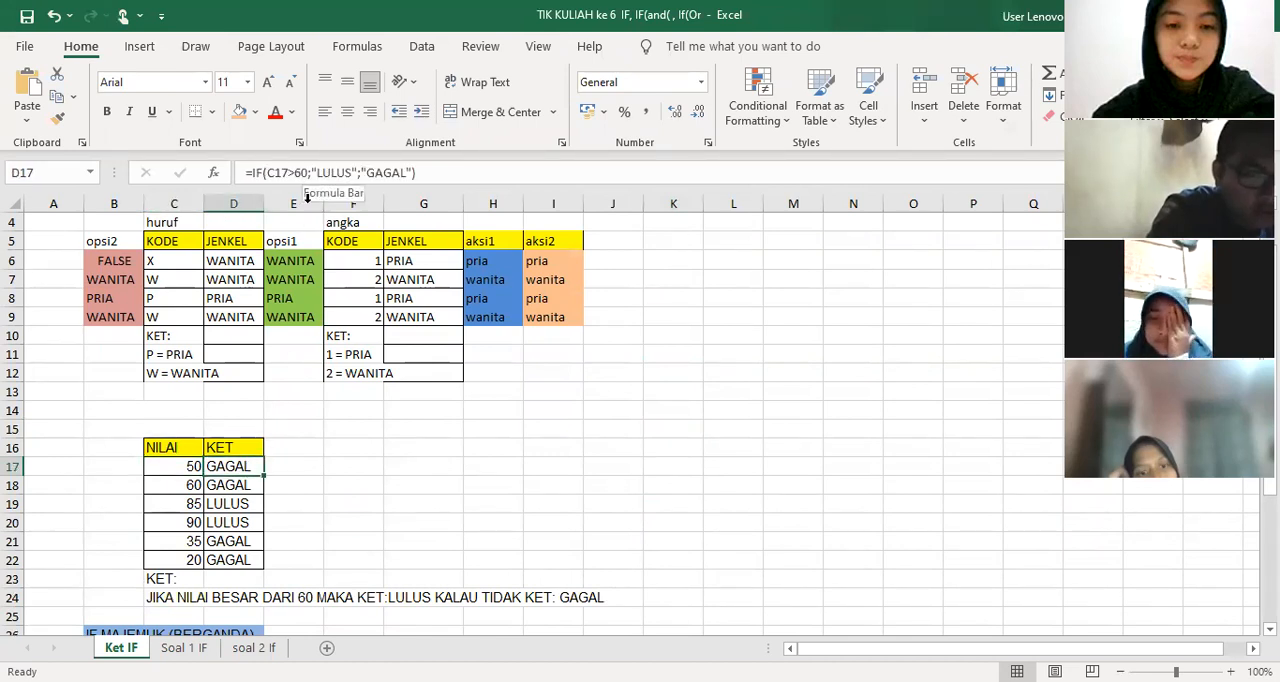
pyautogui.click(244, 262)
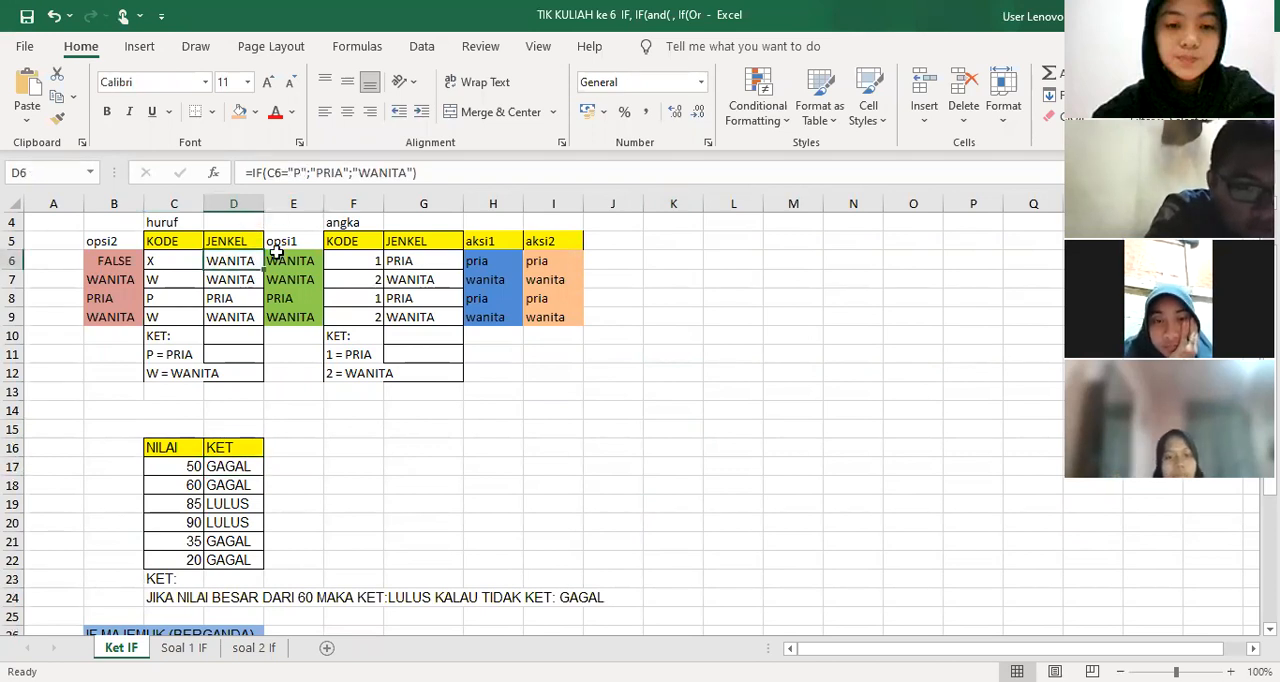
pyautogui.click(175, 465)
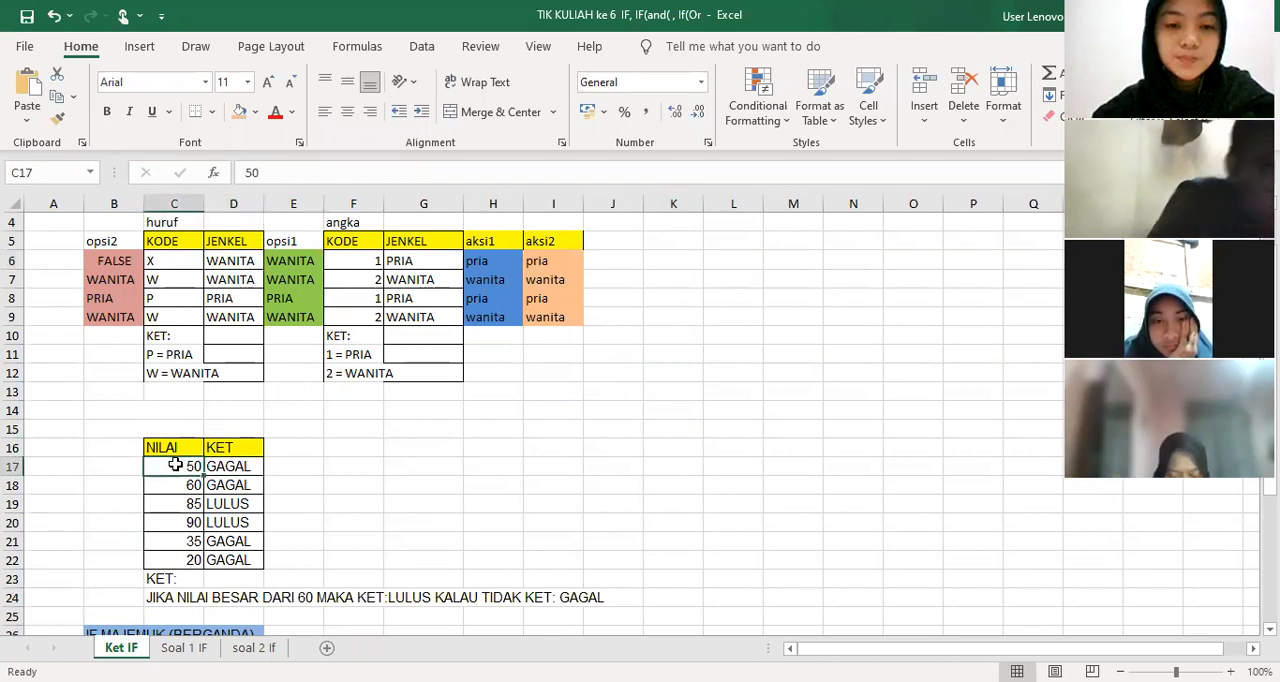
# Enter =IF(C17>60;"LULUS";"GAGAL") in E17 beside the NILAI table and fill it down to E22
pyautogui.click(302, 469)
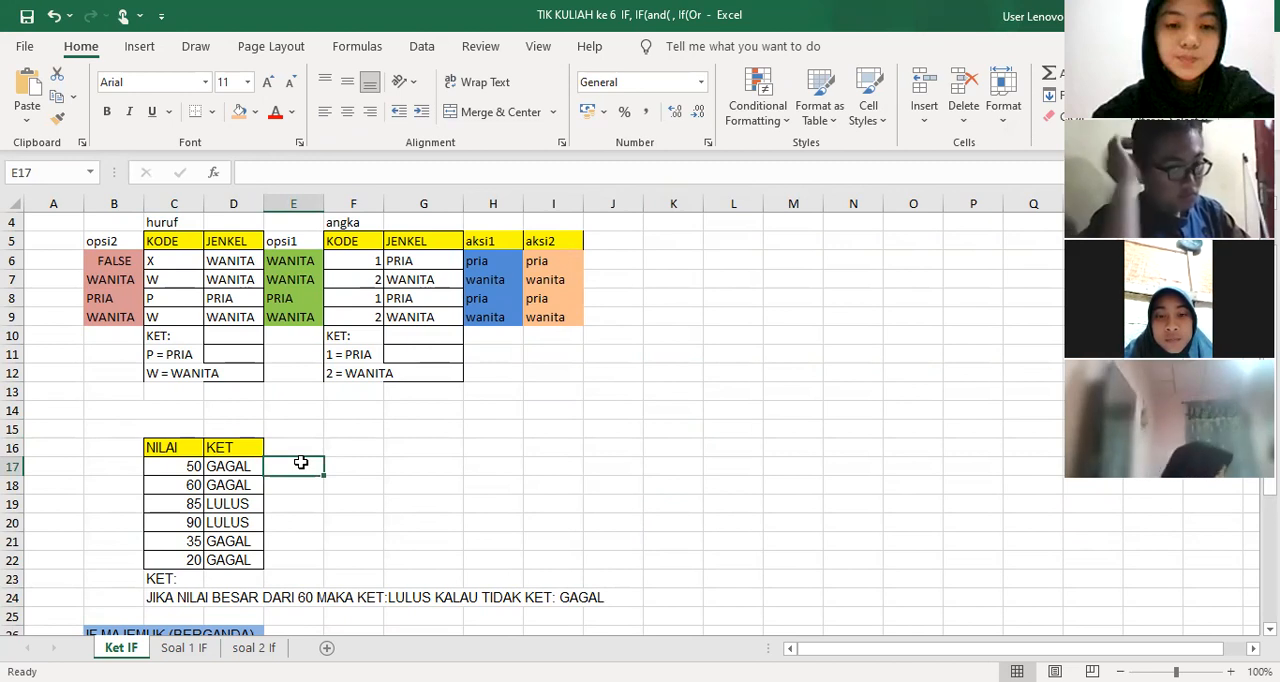
pyautogui.write('=')
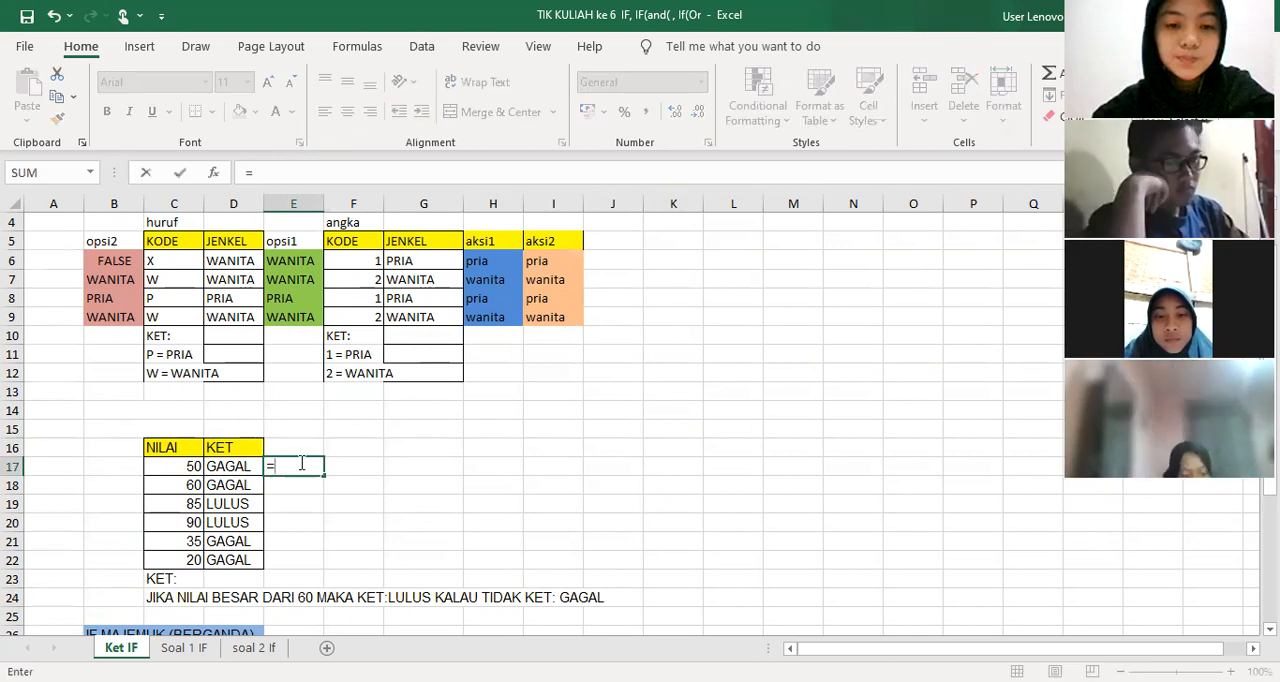
pyautogui.write('if(')
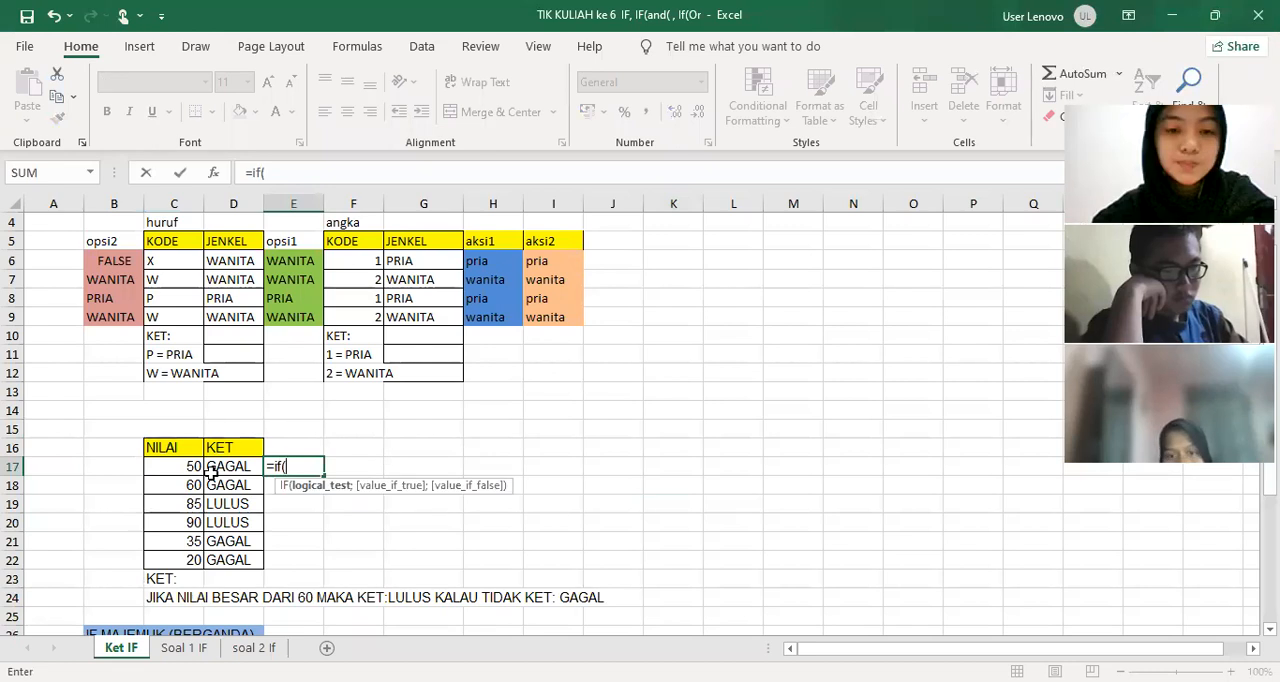
pyautogui.click(180, 469)
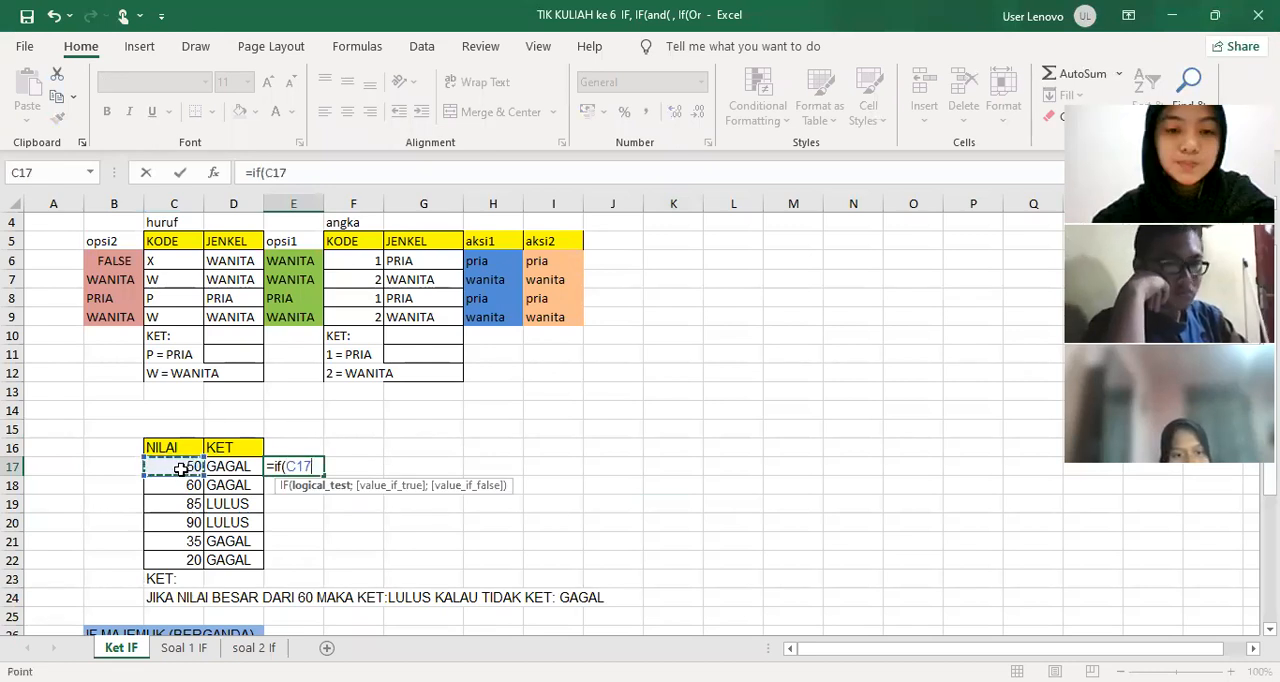
pyautogui.write('>')
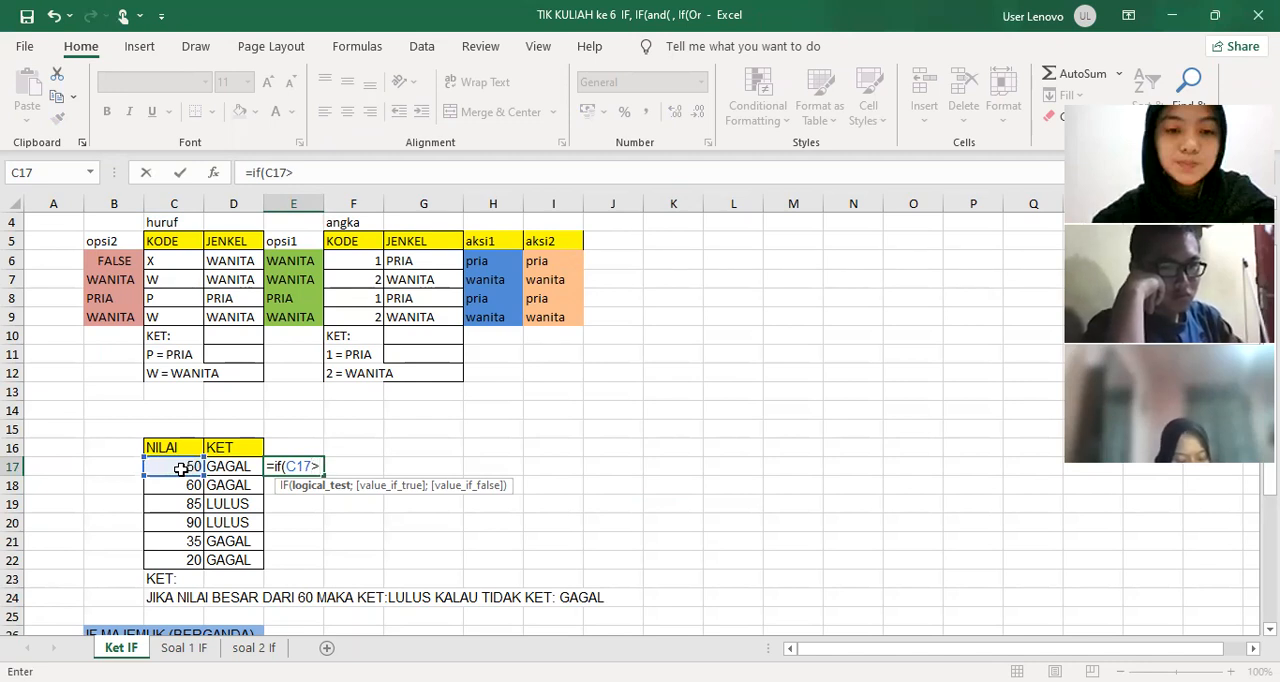
pyautogui.write('60')
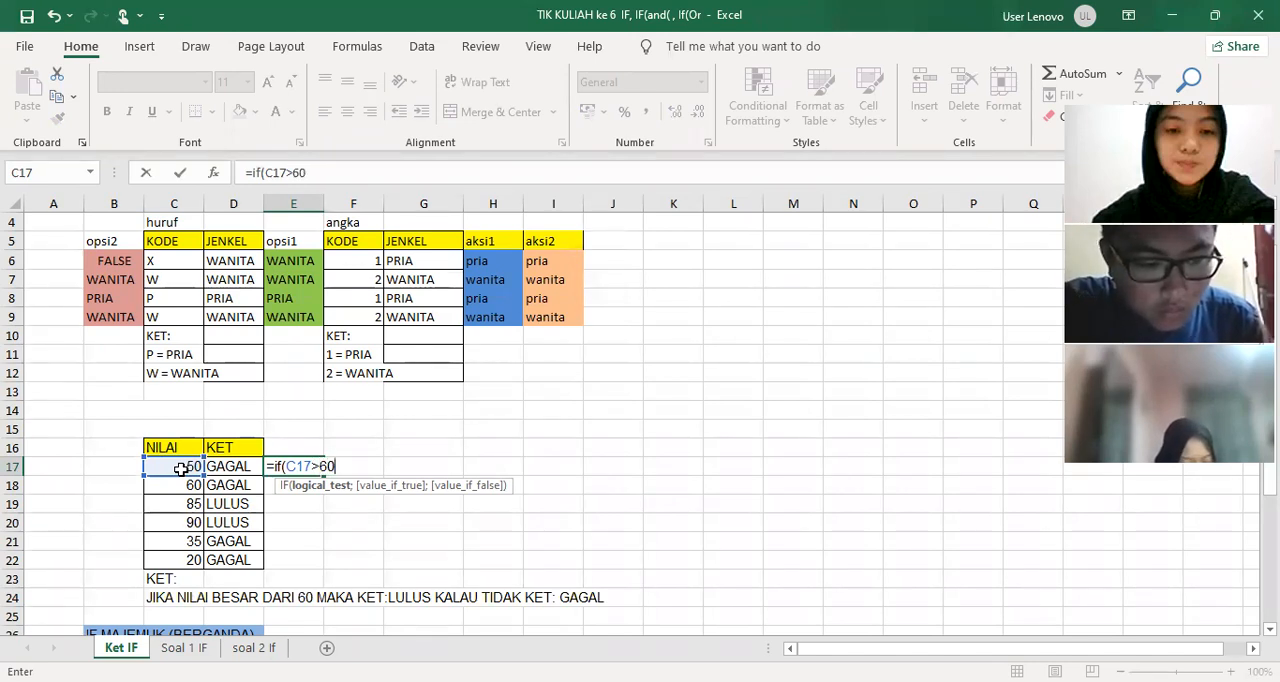
pyautogui.write(';"LULUS";"GAGAL')
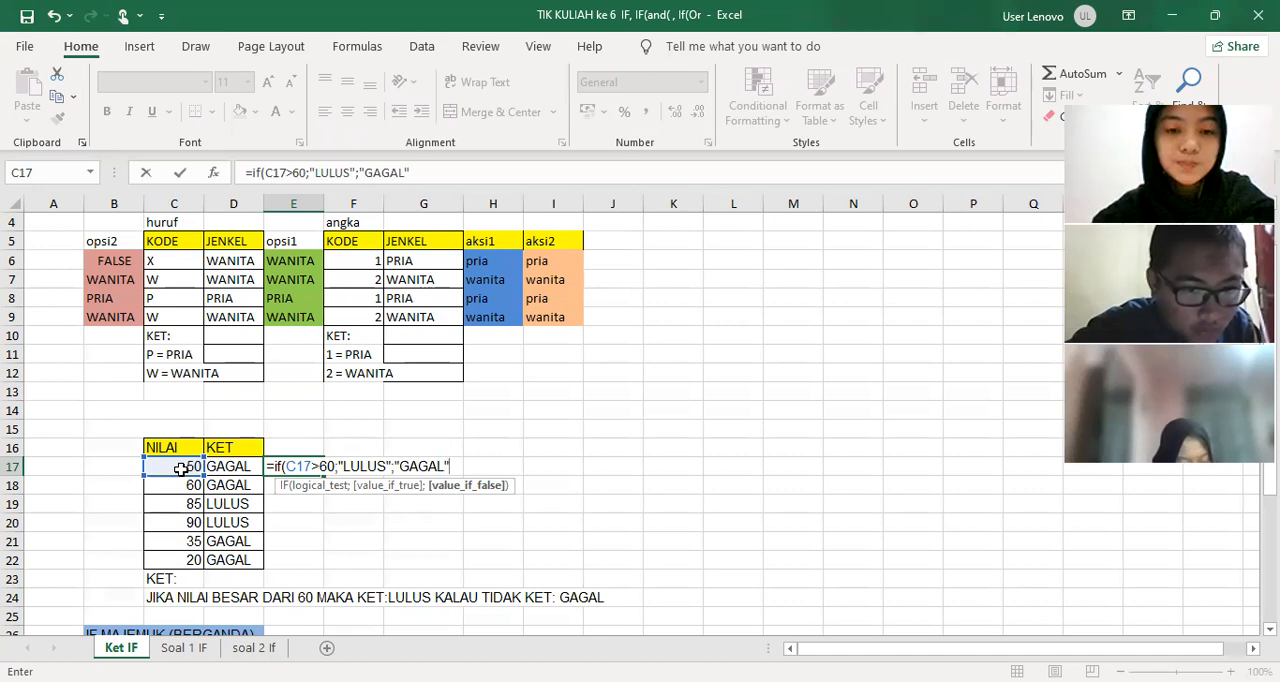
pyautogui.write('")')
pyautogui.press('Return')
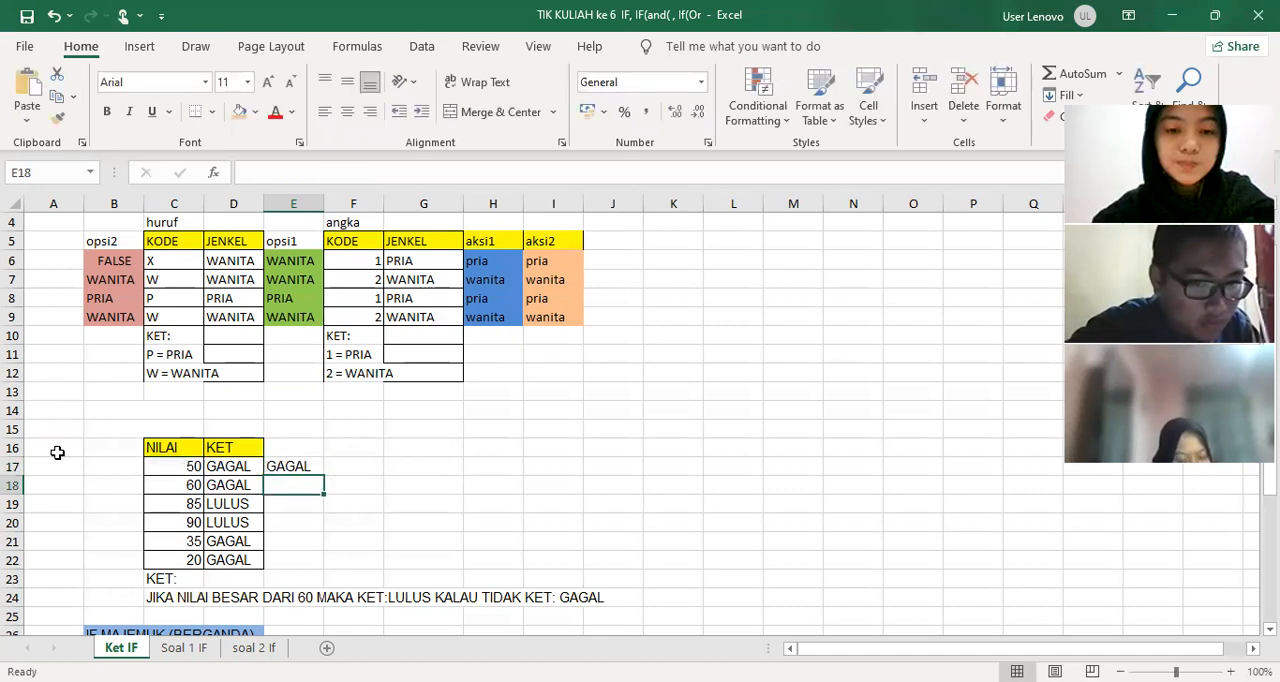
pyautogui.click(300, 467)
pyautogui.moveTo(323, 476); pyautogui.dragTo(313, 570)
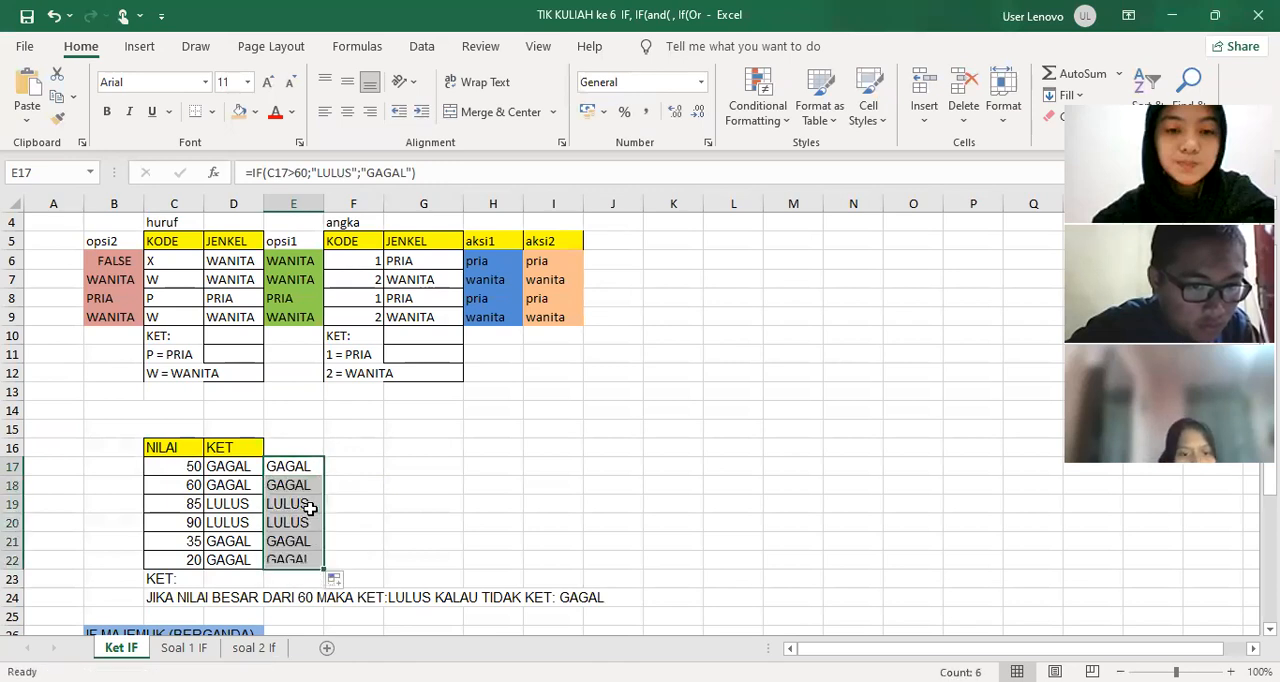
# Add the column heading opsi1 in E16 above the new pass/fail results
pyautogui.click(299, 451)
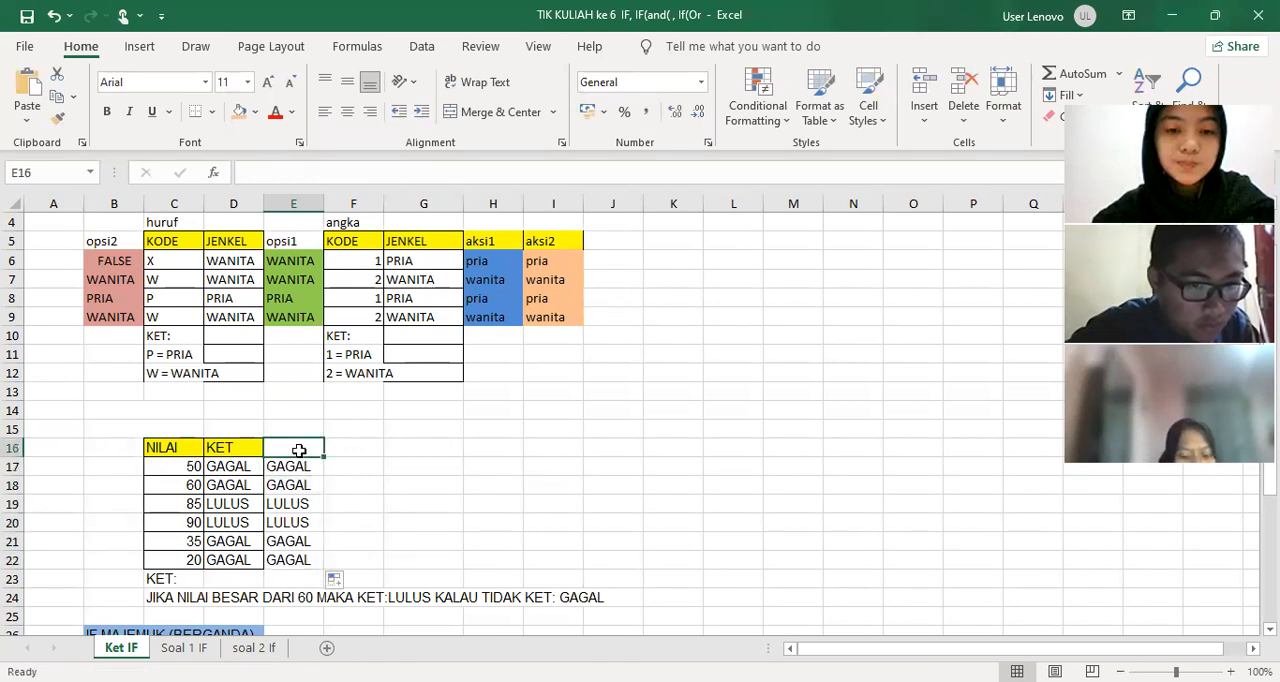
pyautogui.write('op')
pyautogui.write('si1')
pyautogui.press('BackSpace')
pyautogui.write('i1')
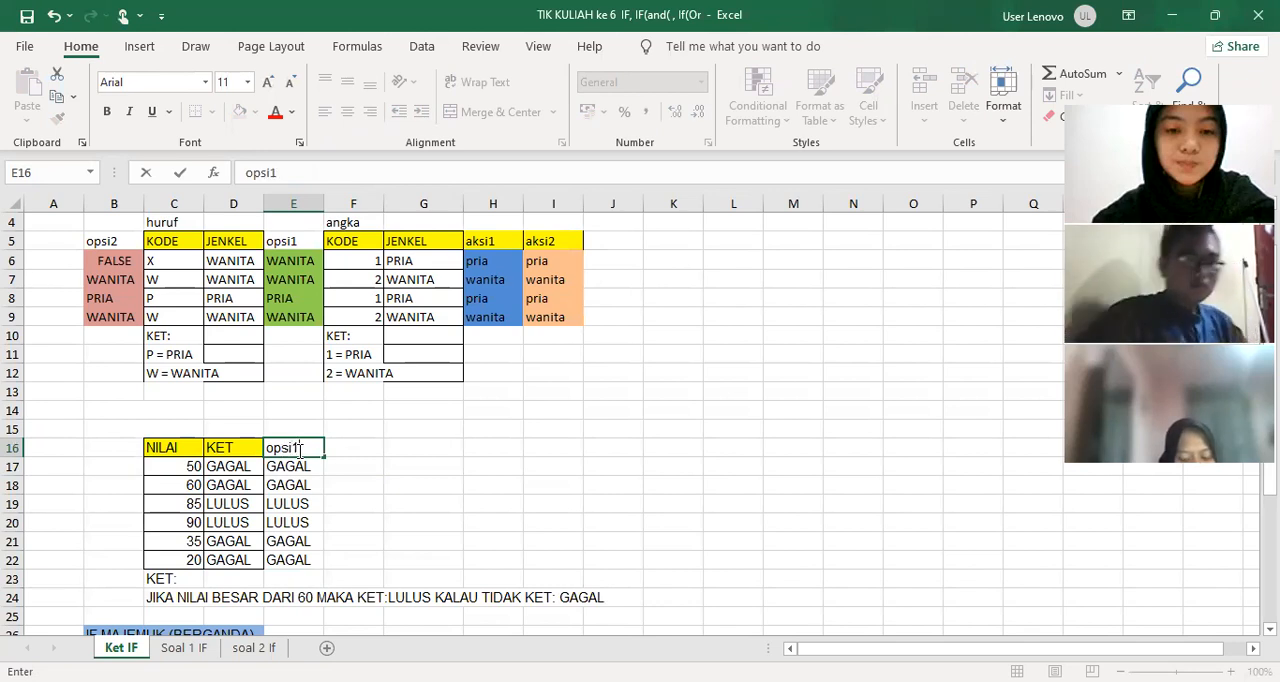
pyautogui.click(366, 484)
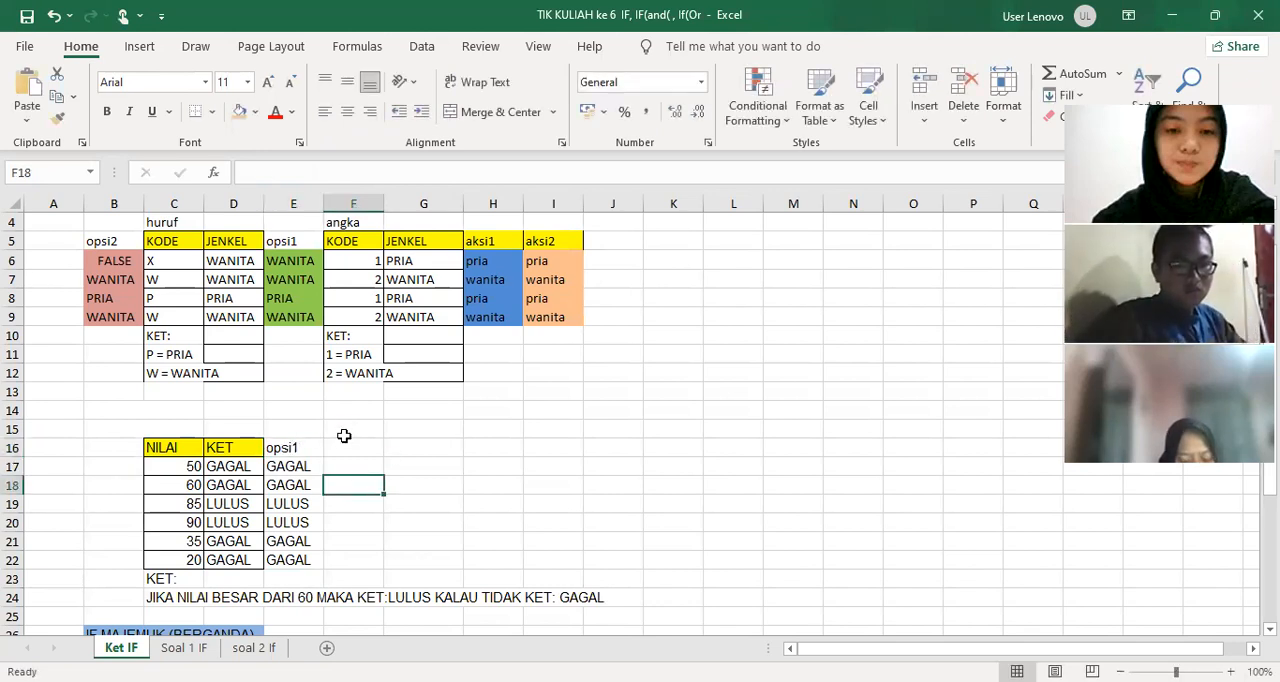
# Fill the opsi1 results in E17:E22 beside the NILAI table with grey
pyautogui.moveTo(298, 474); pyautogui.dragTo(297, 558)
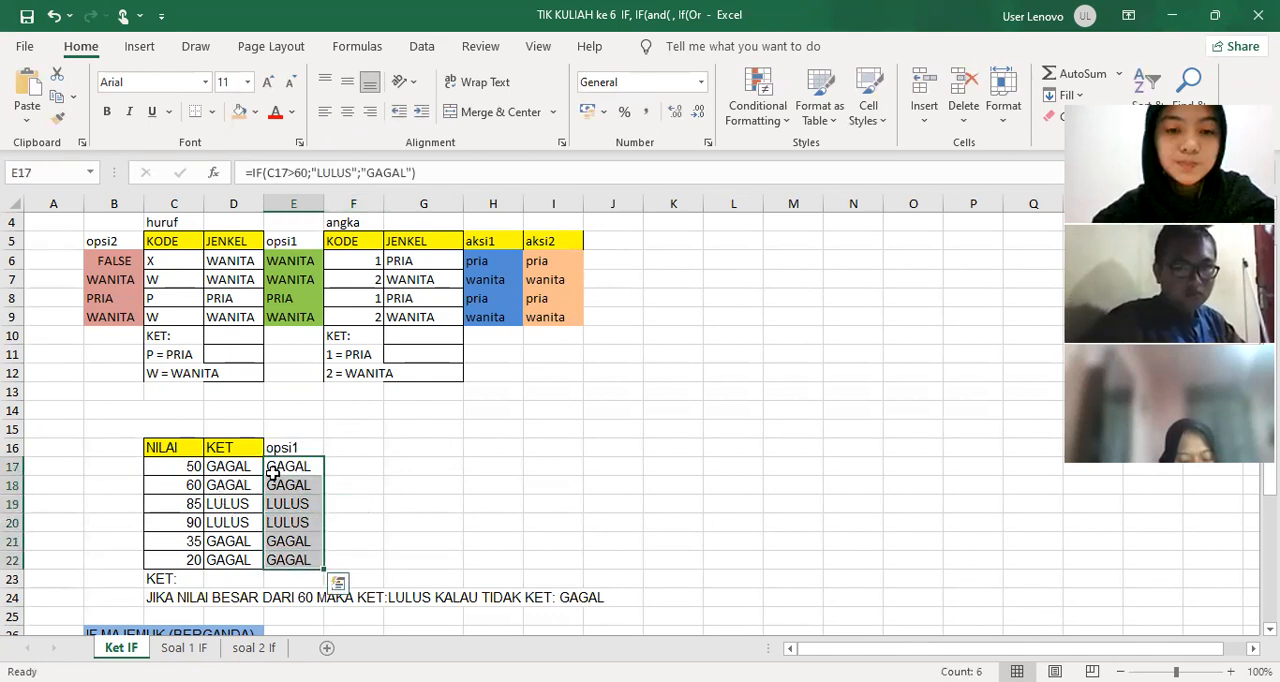
pyautogui.click(255, 113)
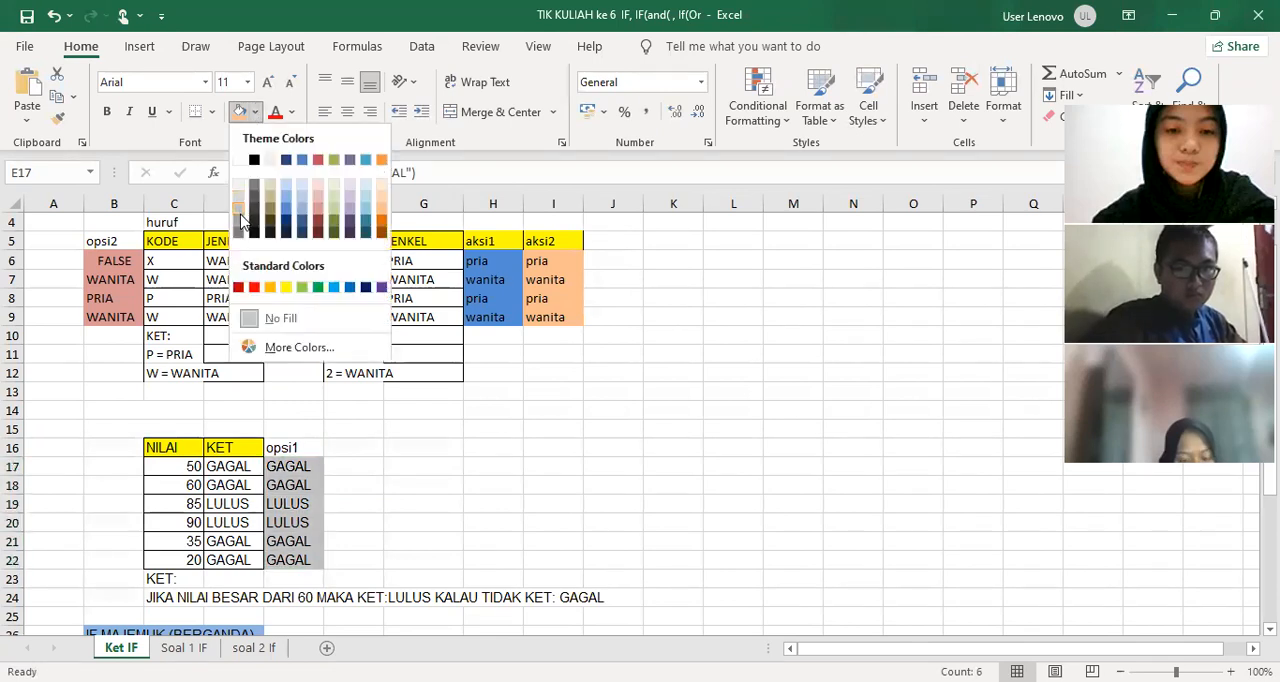
pyautogui.click(241, 221)
pyautogui.click(493, 466)
pyautogui.click(218, 472)
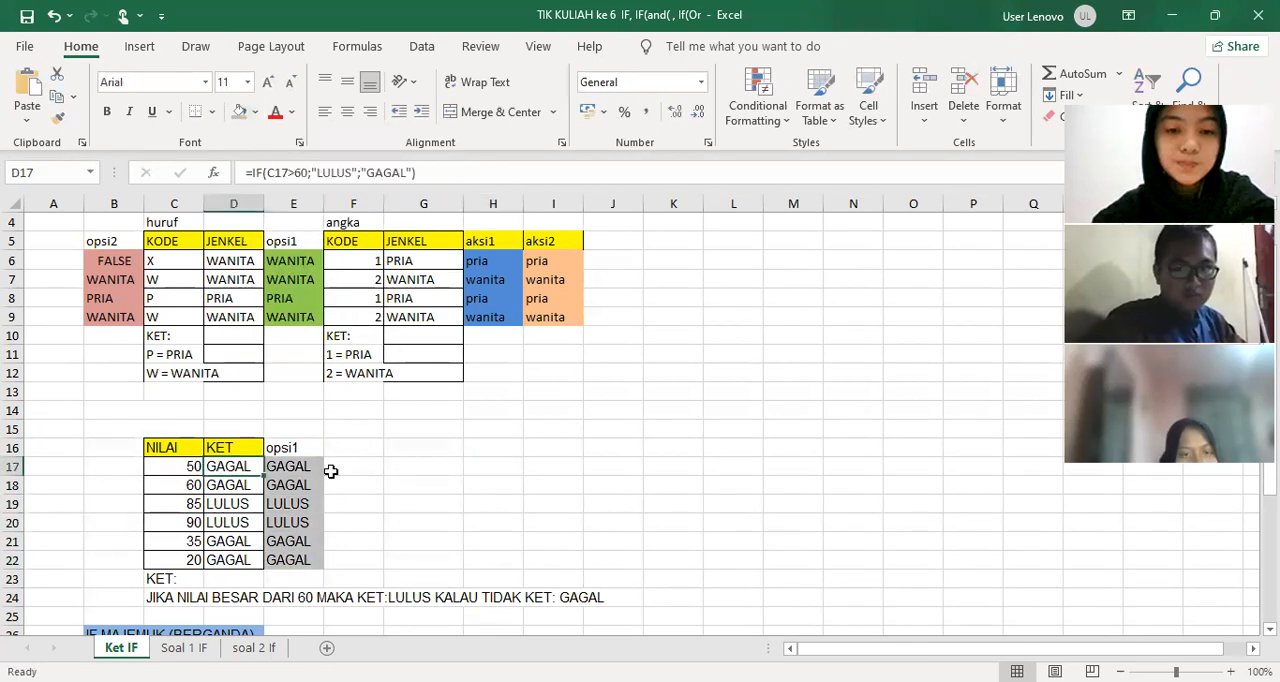
pyautogui.click(360, 468)
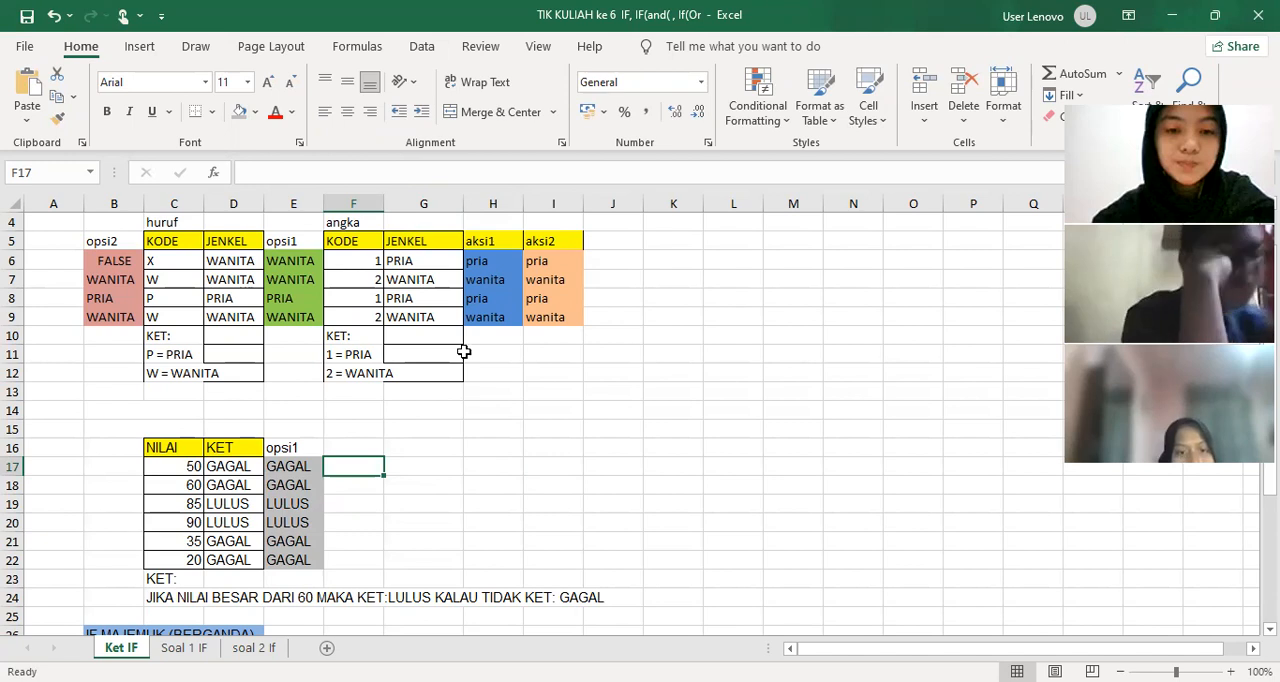
# Add the column heading opsi2 in F16 beside the opsi1 heading
pyautogui.click(358, 445)
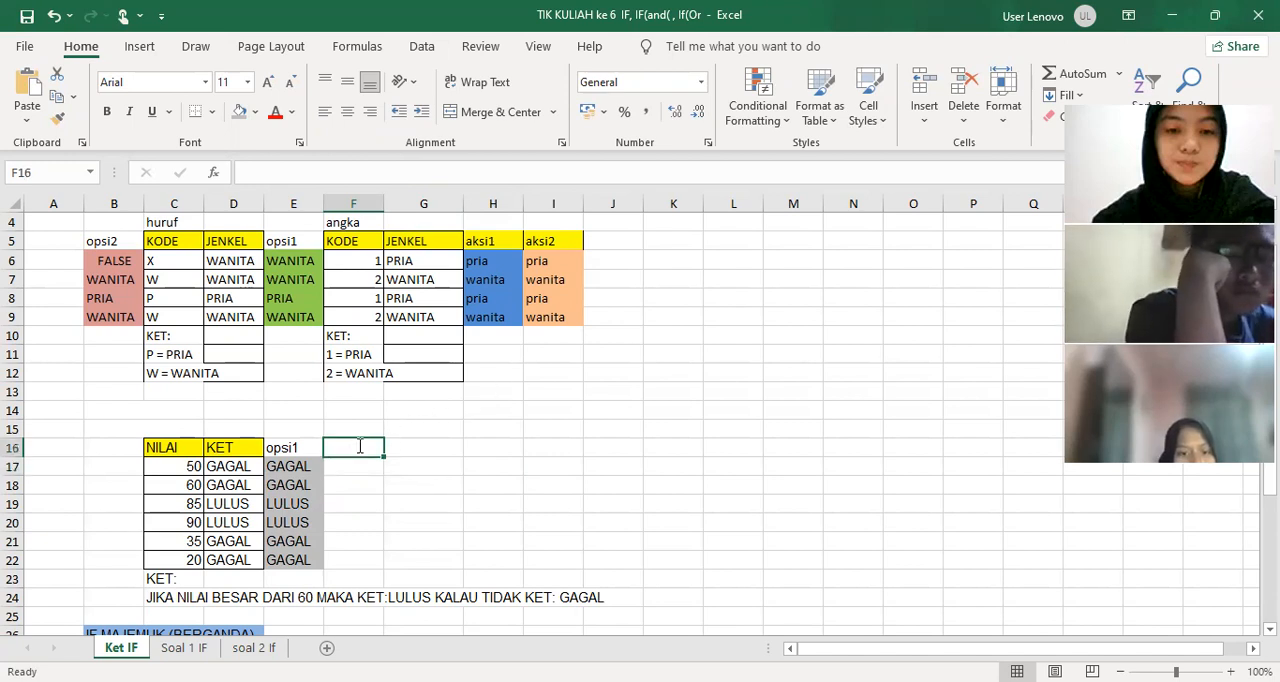
pyautogui.write('opsi2')
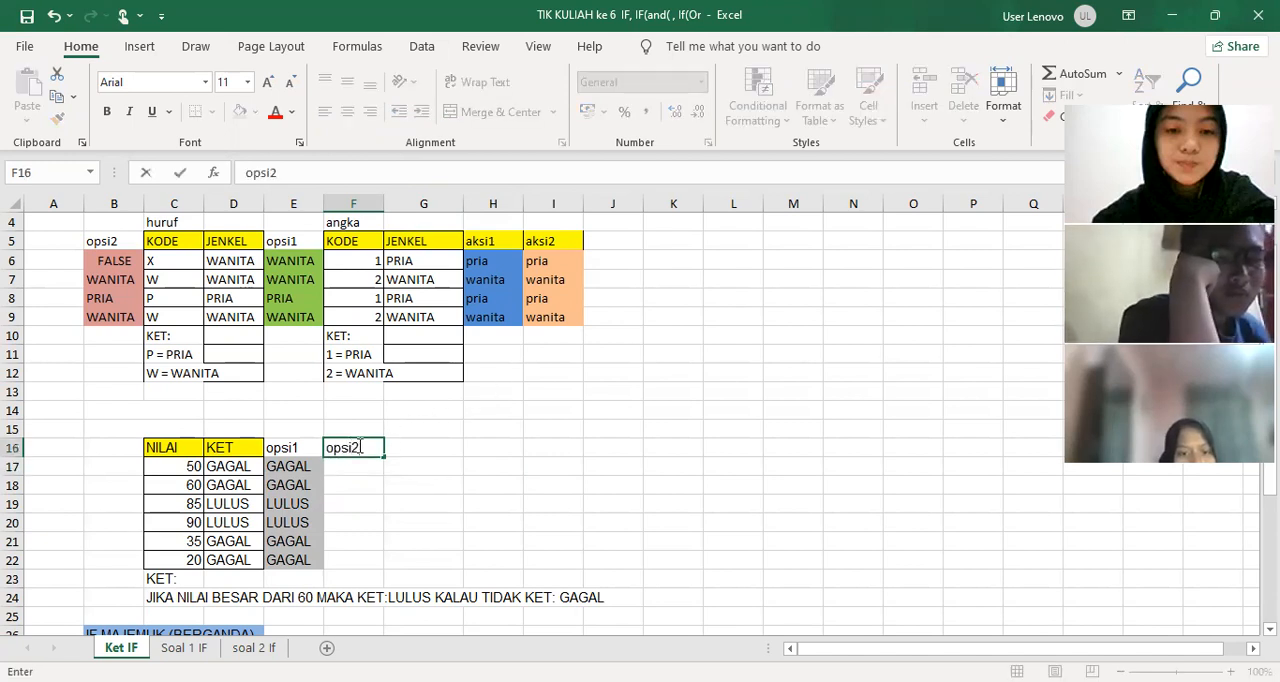
pyautogui.click(370, 466)
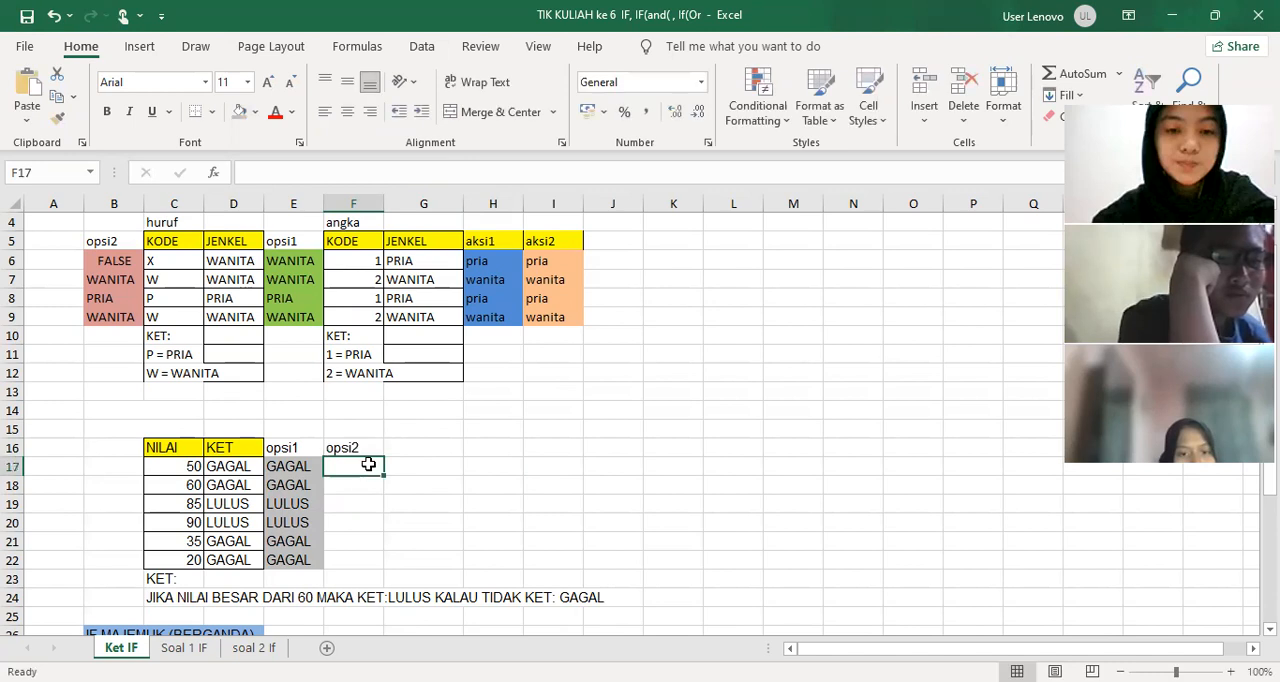
# Begin an IF formula in F17 that tests C17>=60 and returns "LULUS", using semicolons as argument separators
pyautogui.write('=if(')
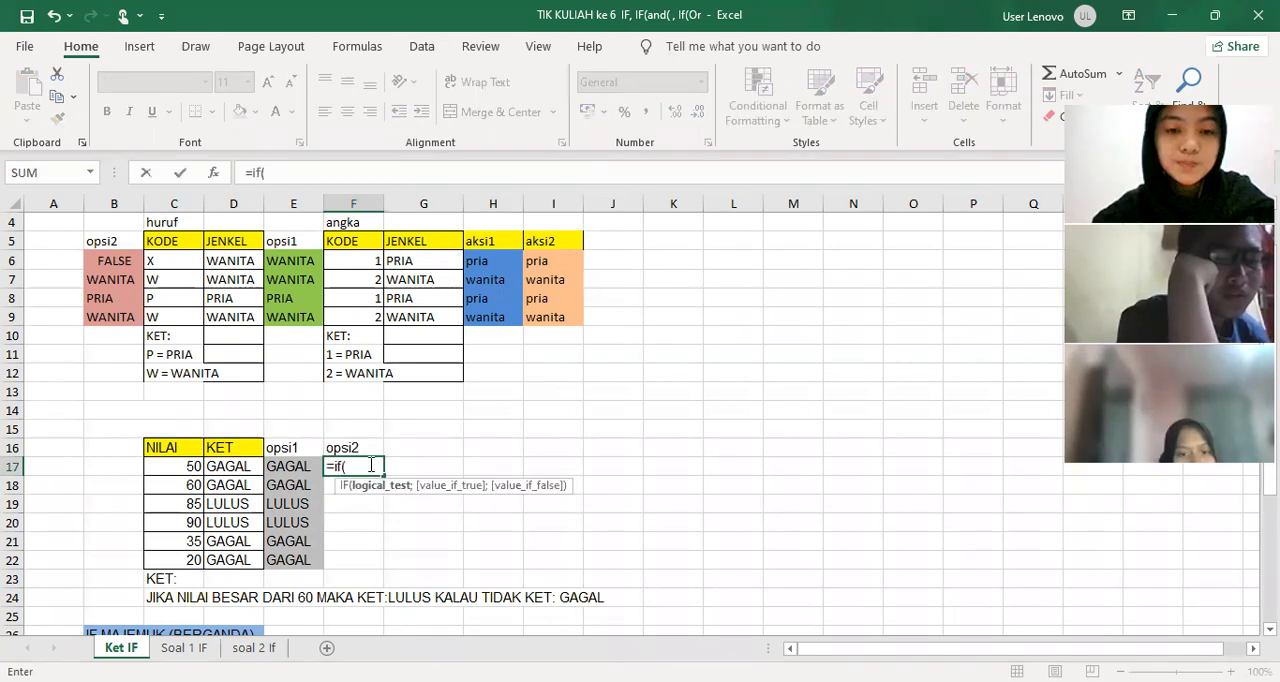
pyautogui.write('>')
pyautogui.press('BackSpace')
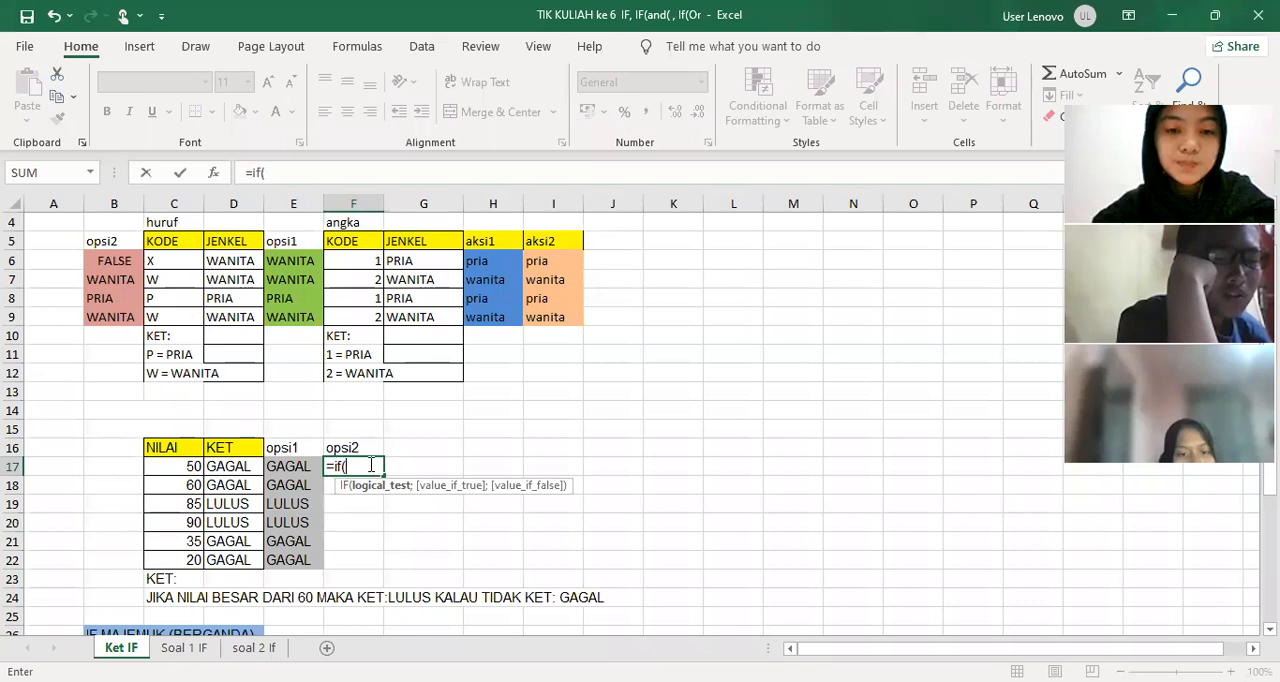
pyautogui.click(173, 466)
pyautogui.write('>')
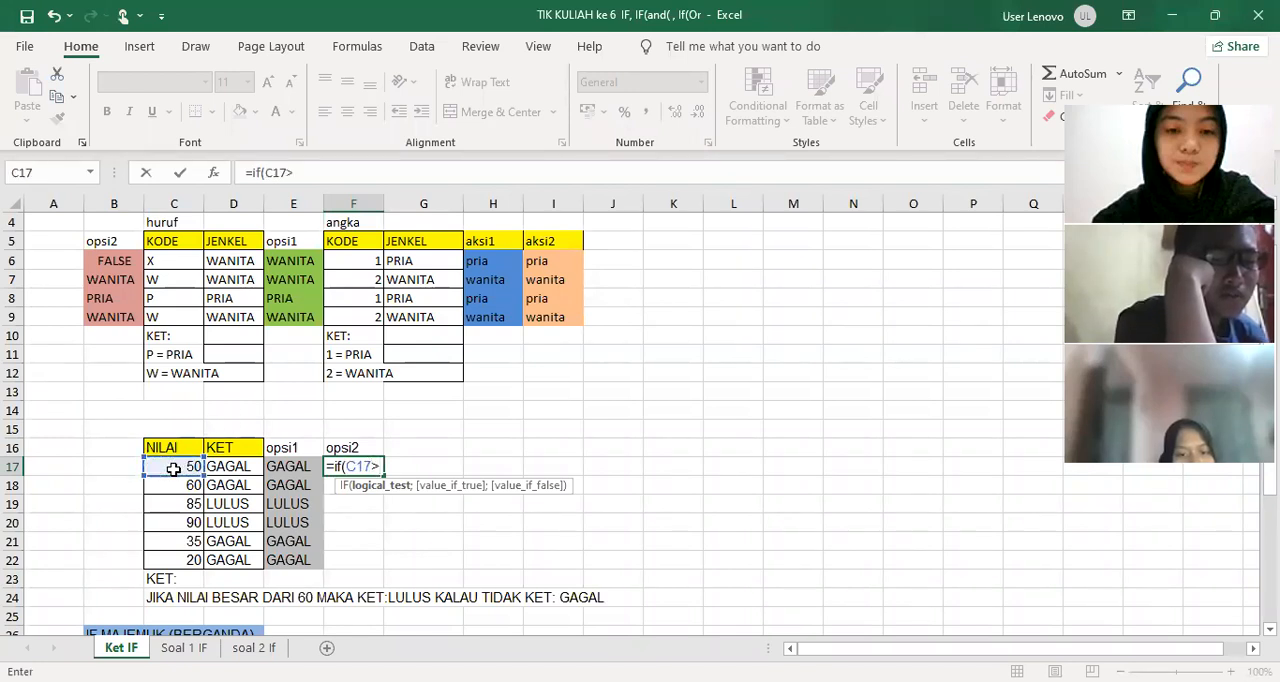
pyautogui.write('=')
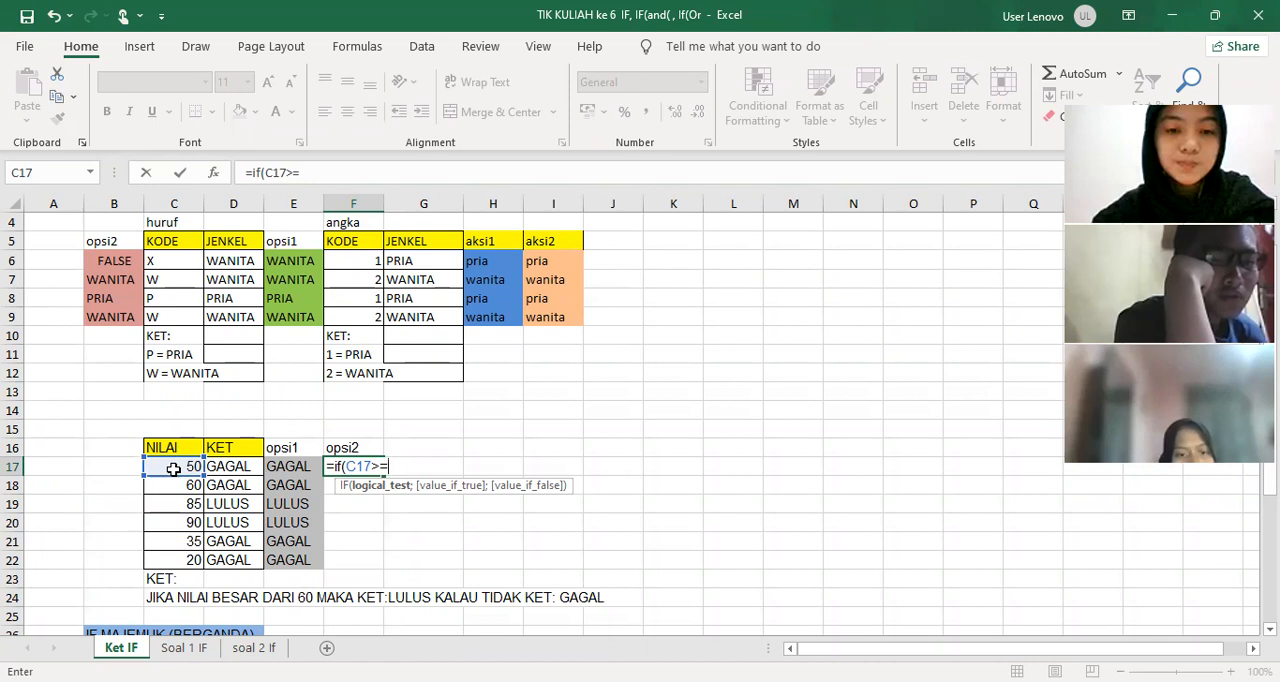
pyautogui.write('60,"')
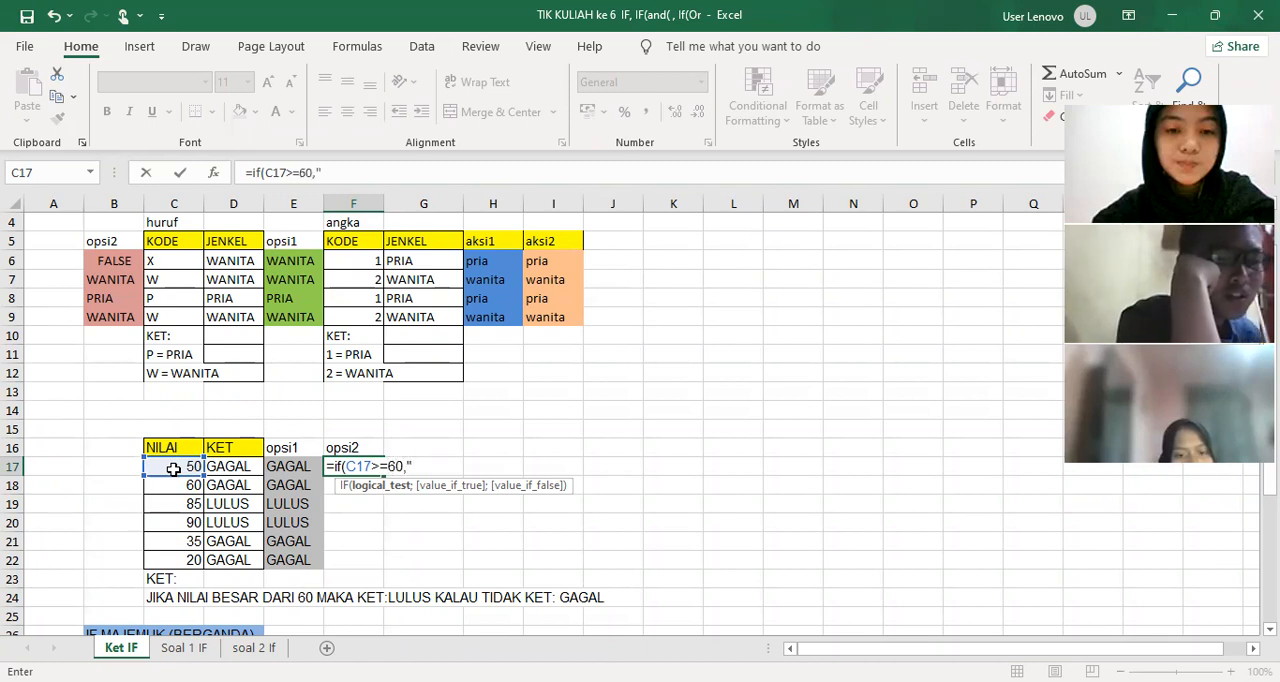
pyautogui.write('LULUS"')
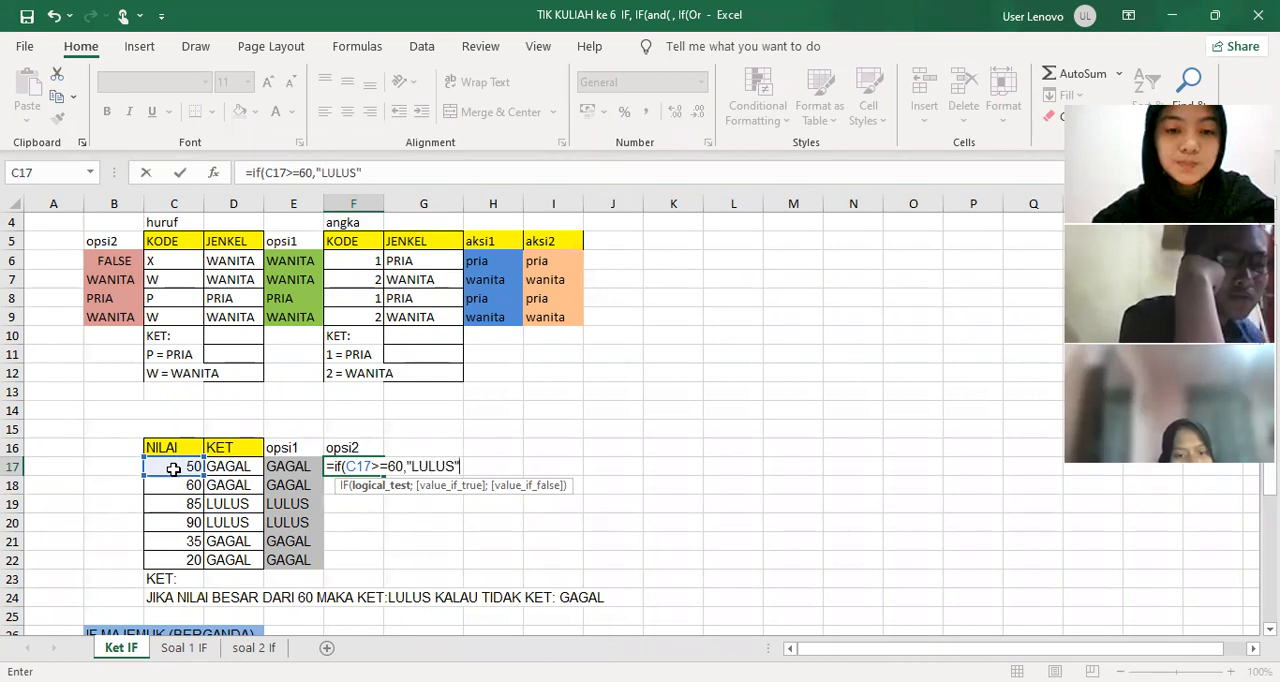
pyautogui.write(';')
pyautogui.click(410, 466)
pyautogui.press('BackSpace')
pyautogui.write(';')
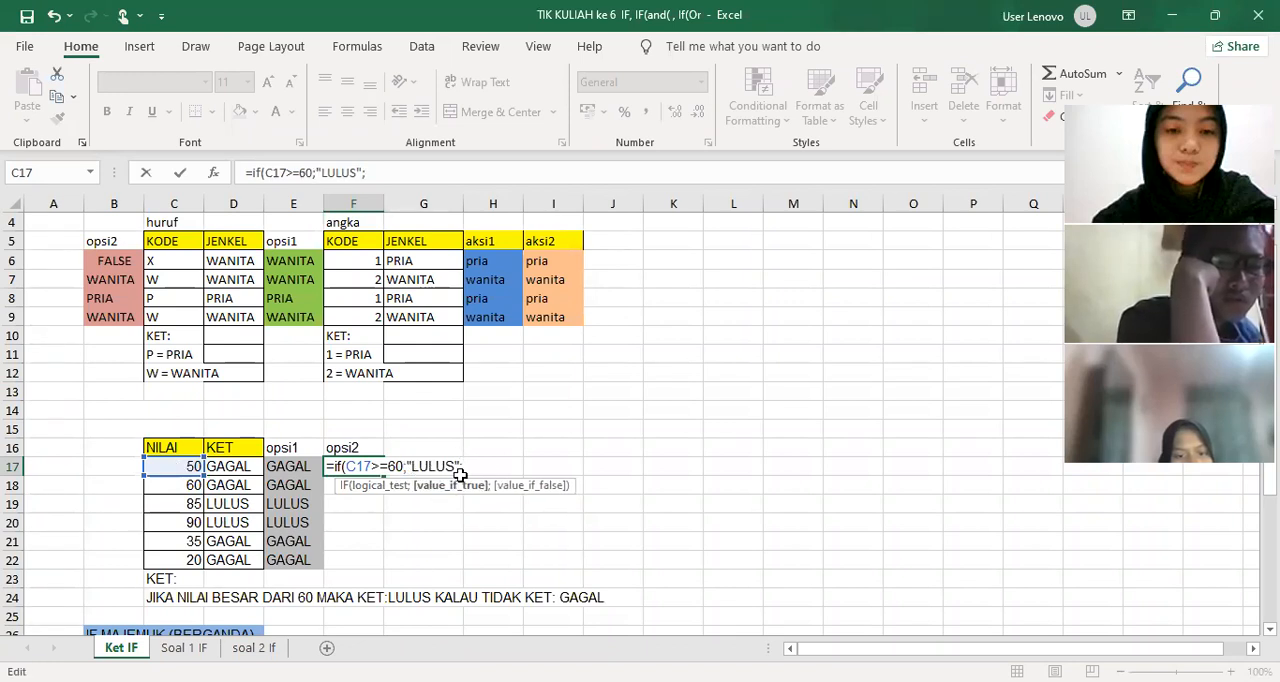
pyautogui.press('End')
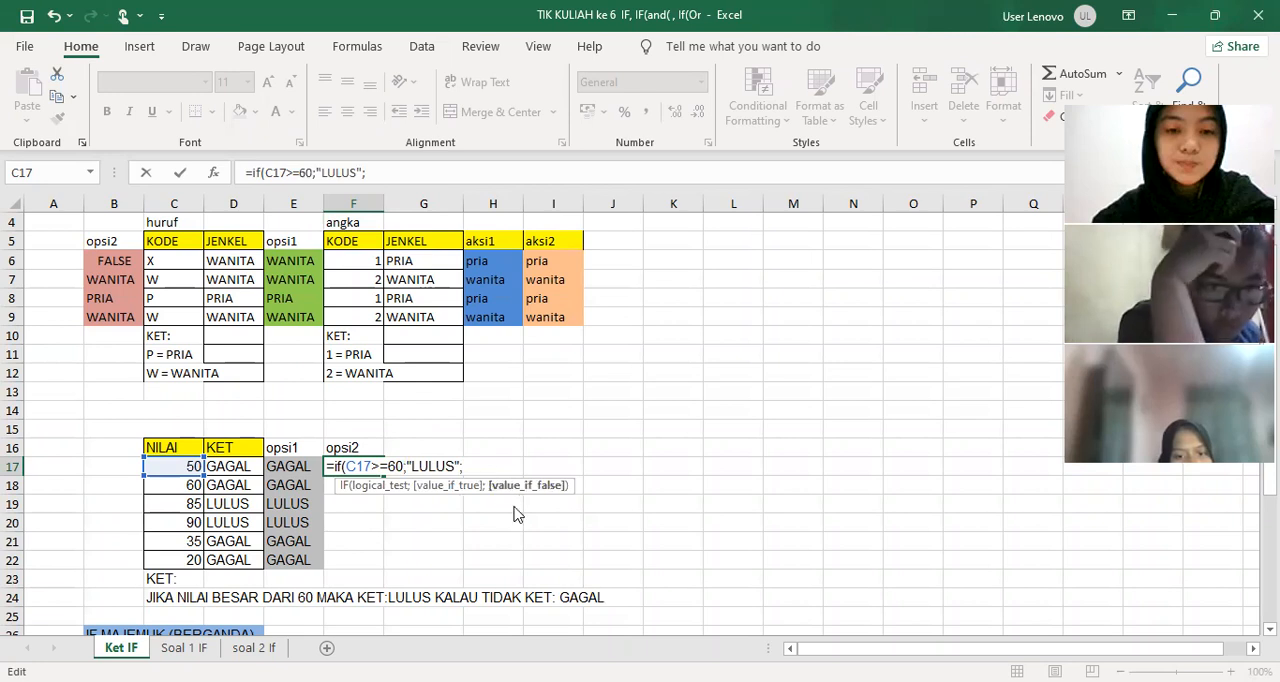
# Complete the F17 formula with a nested IF(C17<=59,9;"GAGAL") as the value if false
pyautogui.write('if(')
pyautogui.click(190, 466)
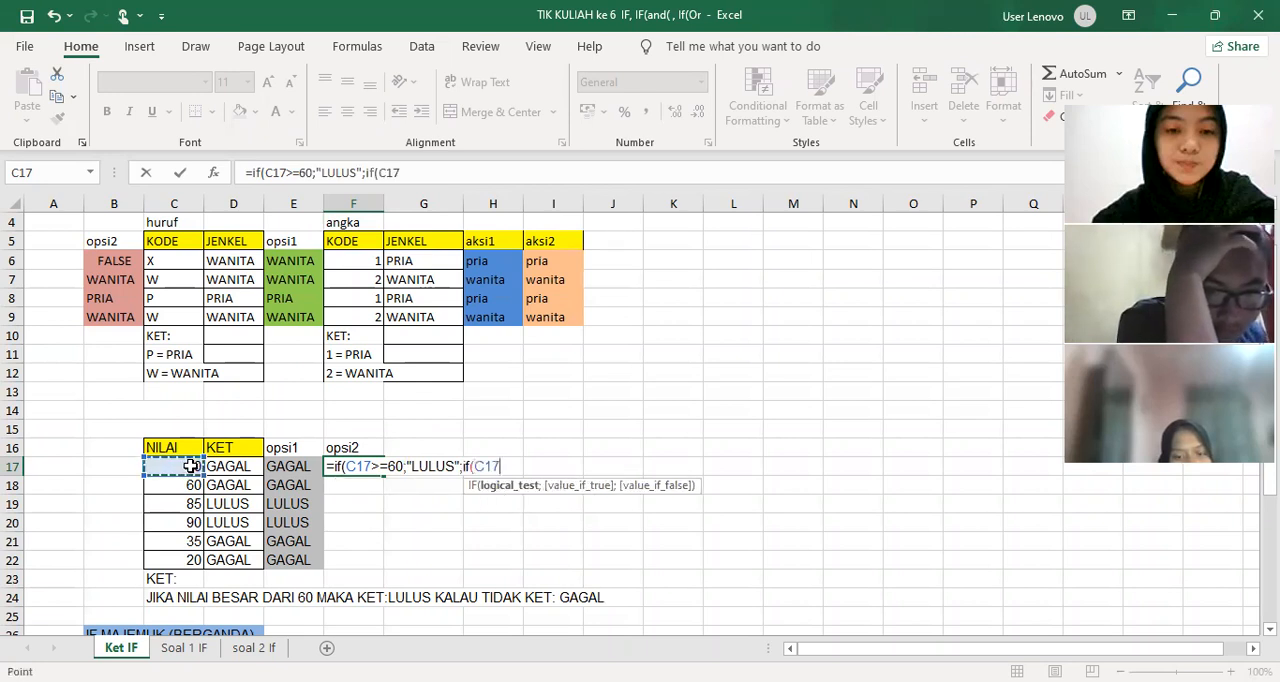
pyautogui.write('<')
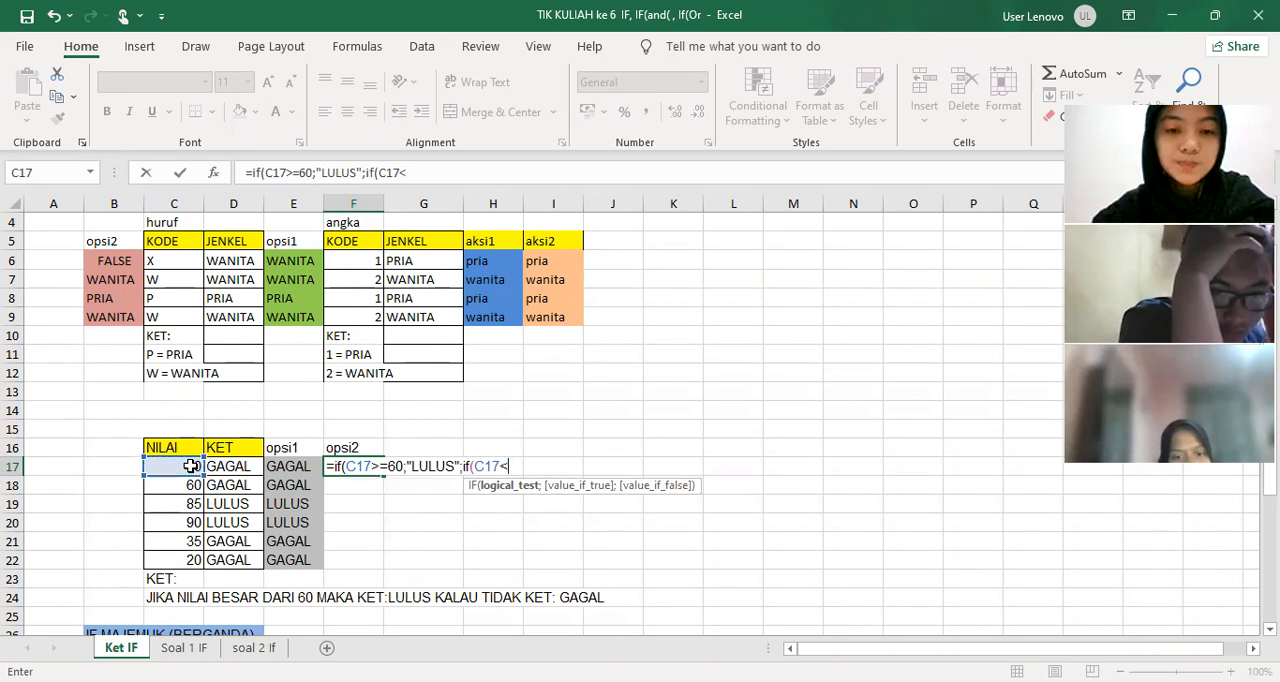
pyautogui.write('5')
pyautogui.press('BackSpace')
pyautogui.write('=')
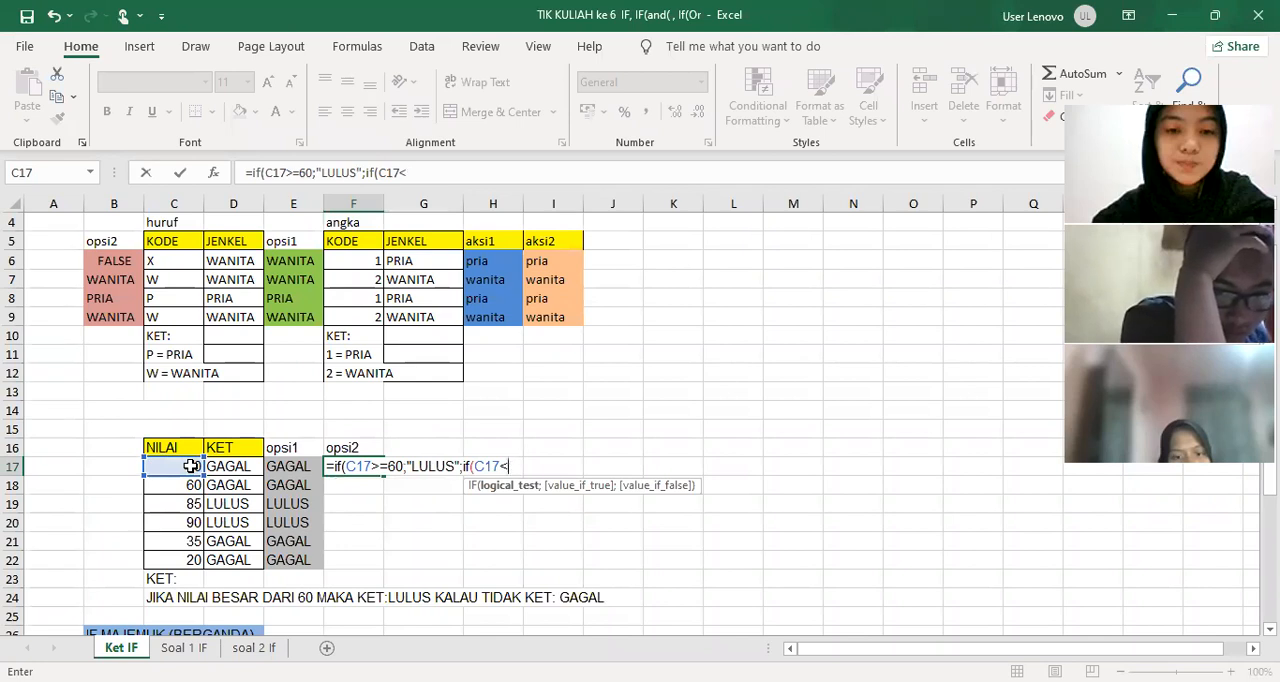
pyautogui.write('59')
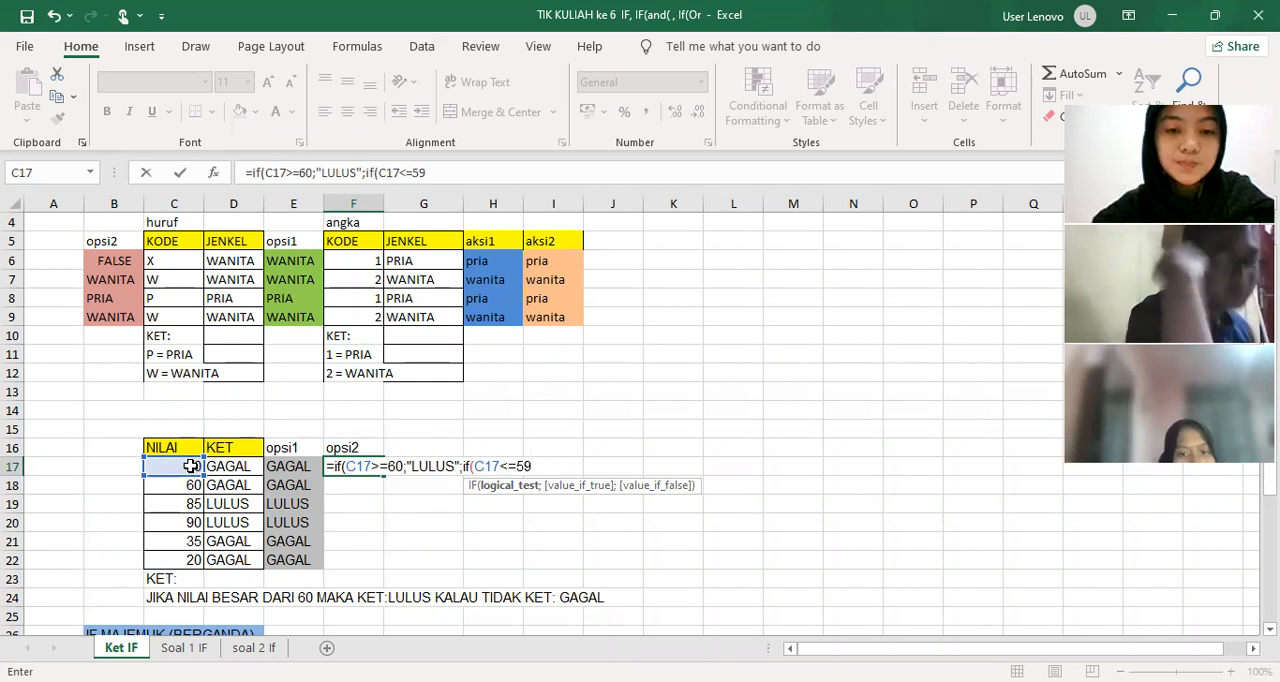
pyautogui.write(',')
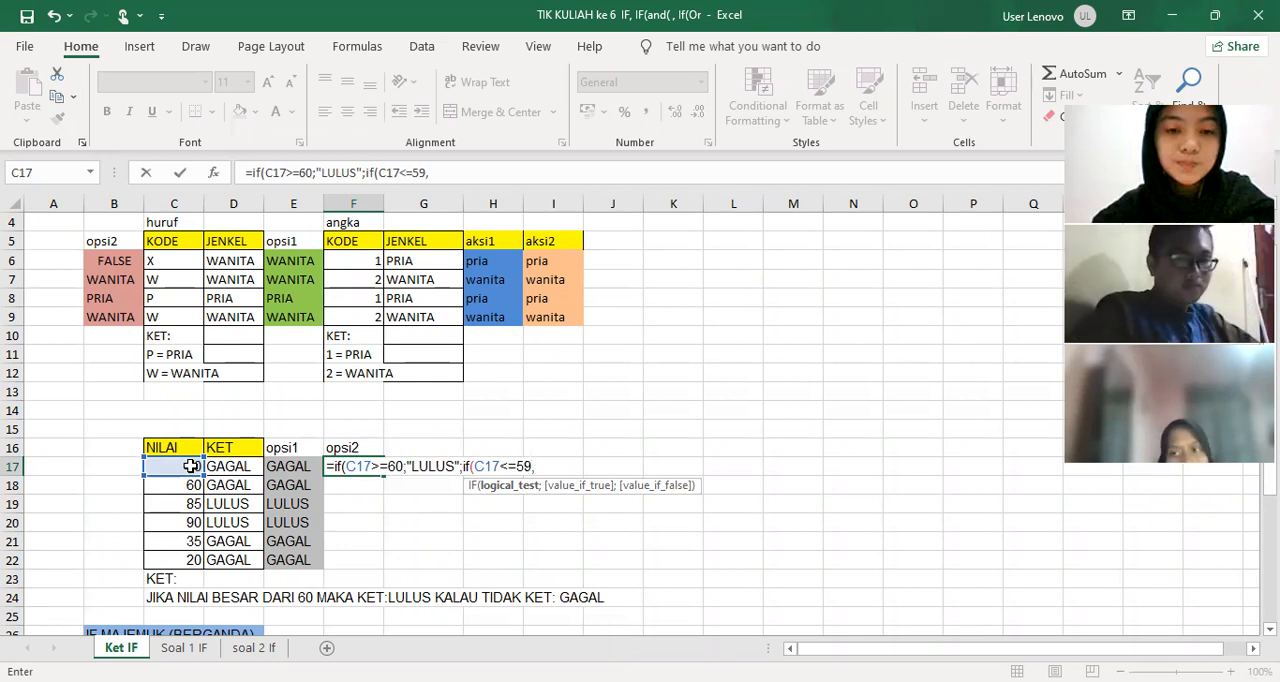
pyautogui.write('9')
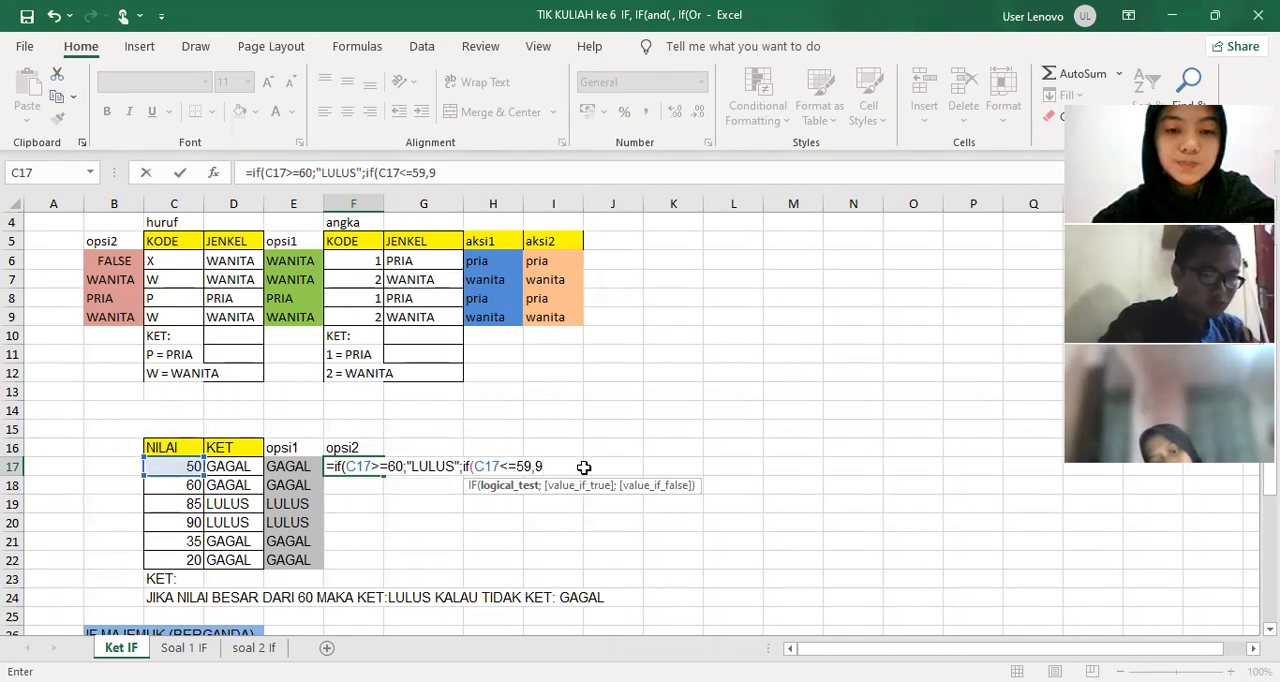
pyautogui.write(';"')
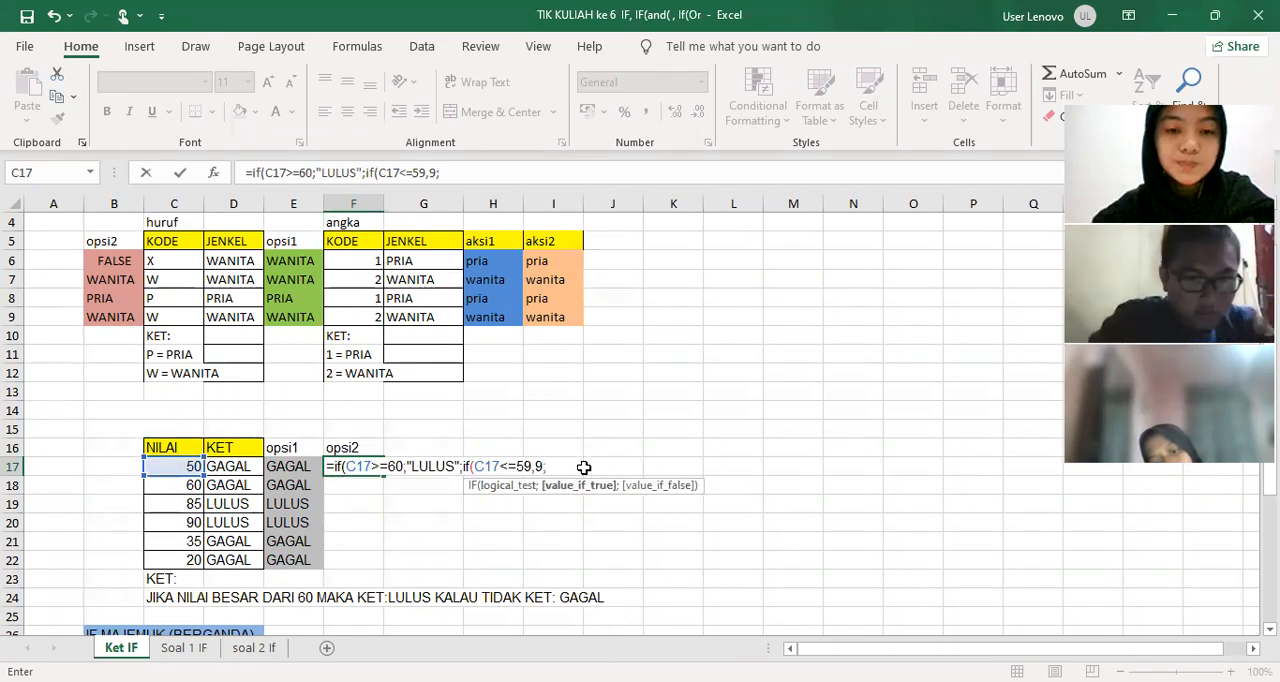
pyautogui.write('GAGAL')
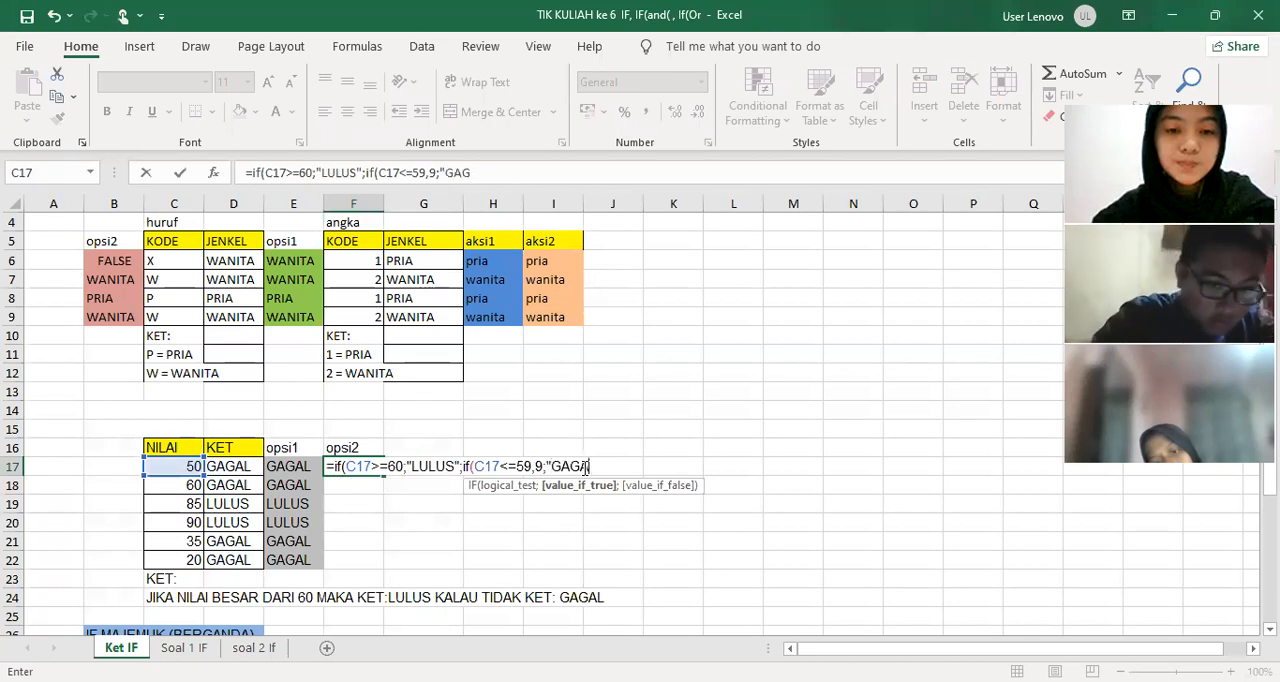
pyautogui.write('"')
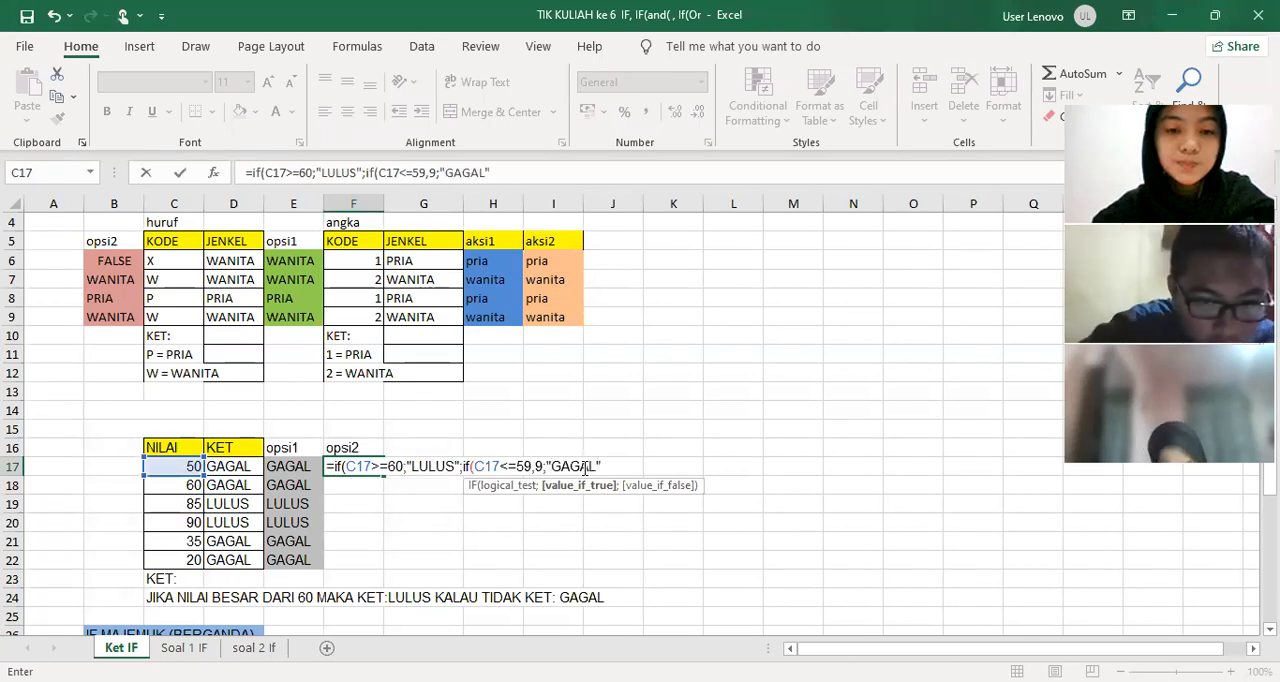
pyautogui.write(')')
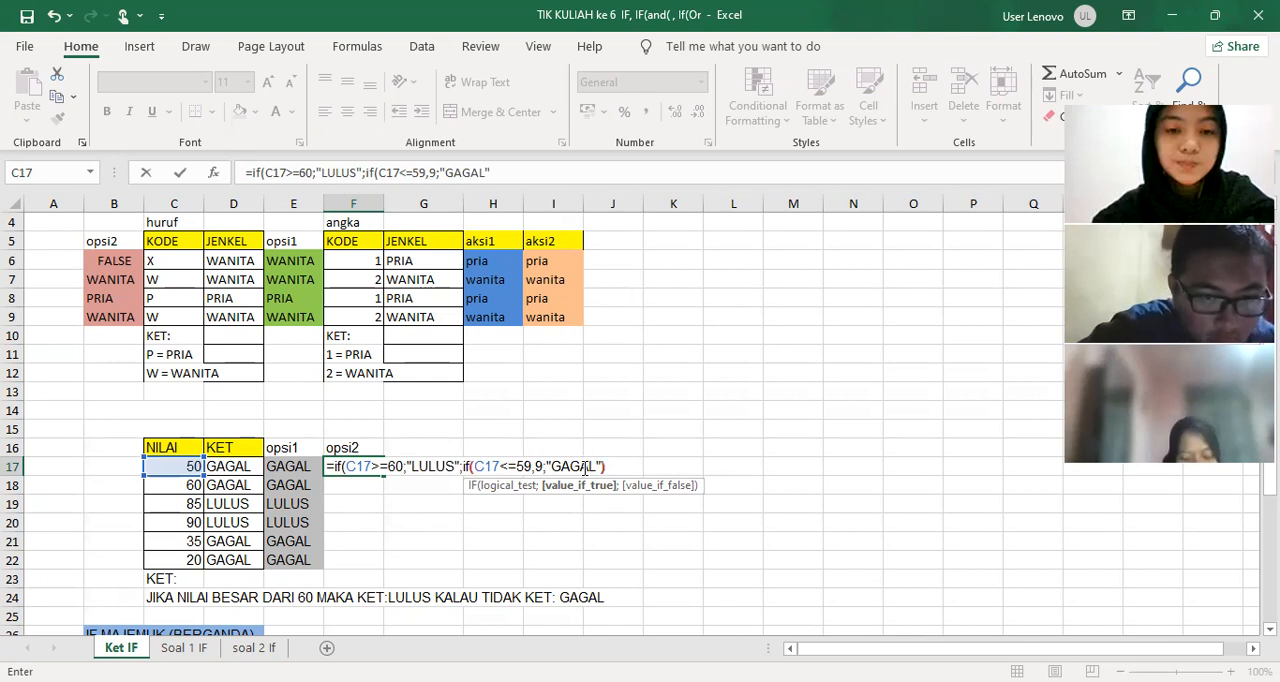
pyautogui.press('Return')
# Fill the nested IF formula from F17 down to F22
pyautogui.click(358, 468)
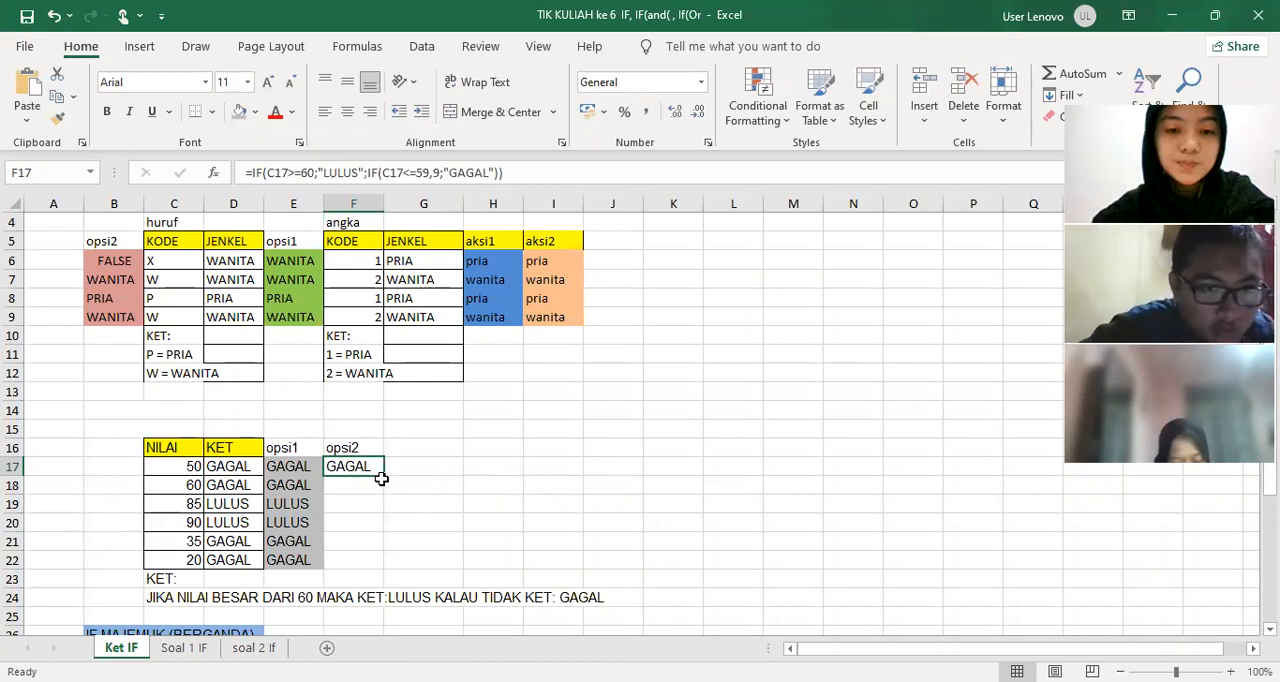
pyautogui.moveTo(381, 479); pyautogui.dragTo(381, 572)
pyautogui.click(465, 520)
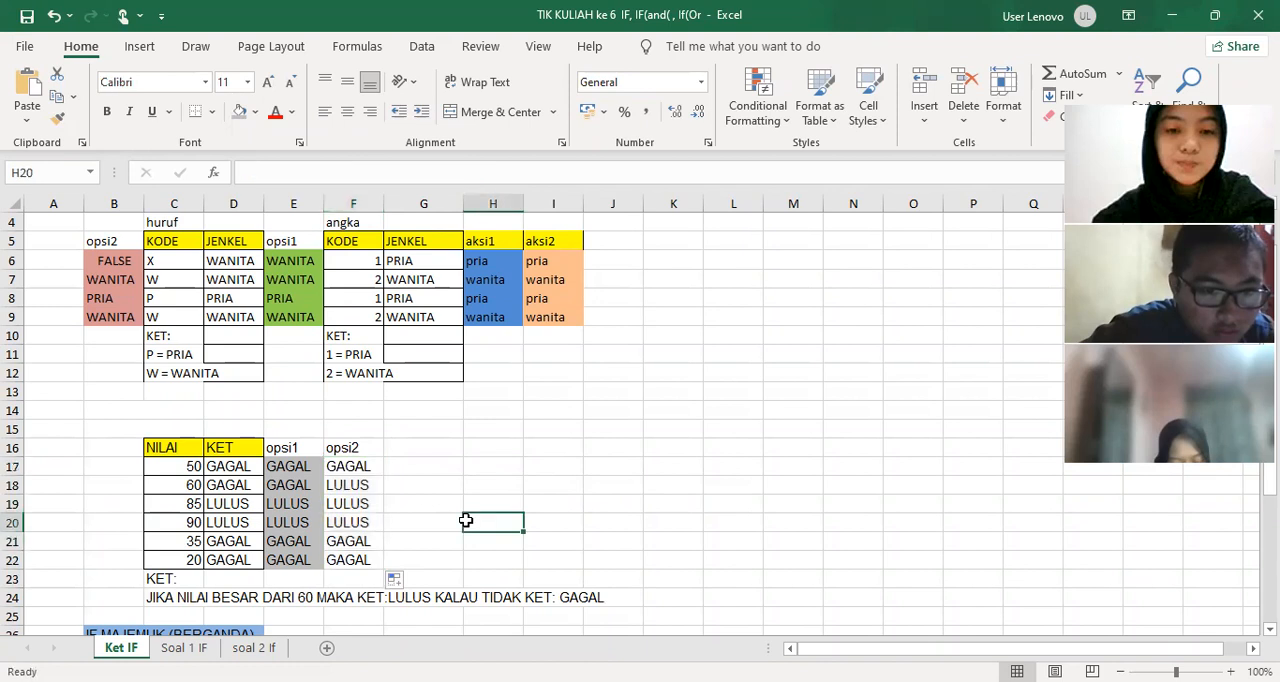
# Compare the formulas in E18 and F18 for the score 60 and highlight both cells with a purple fill
pyautogui.click(290, 487)
pyautogui.click(355, 484)
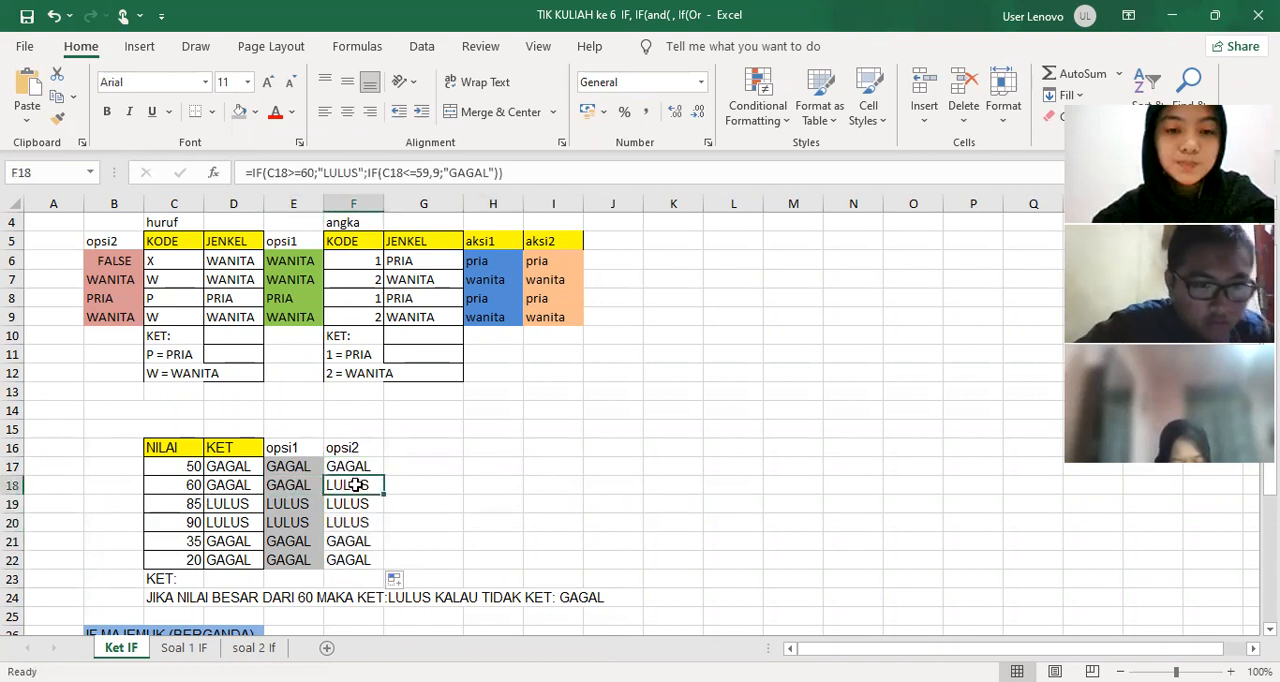
pyautogui.click(268, 485)
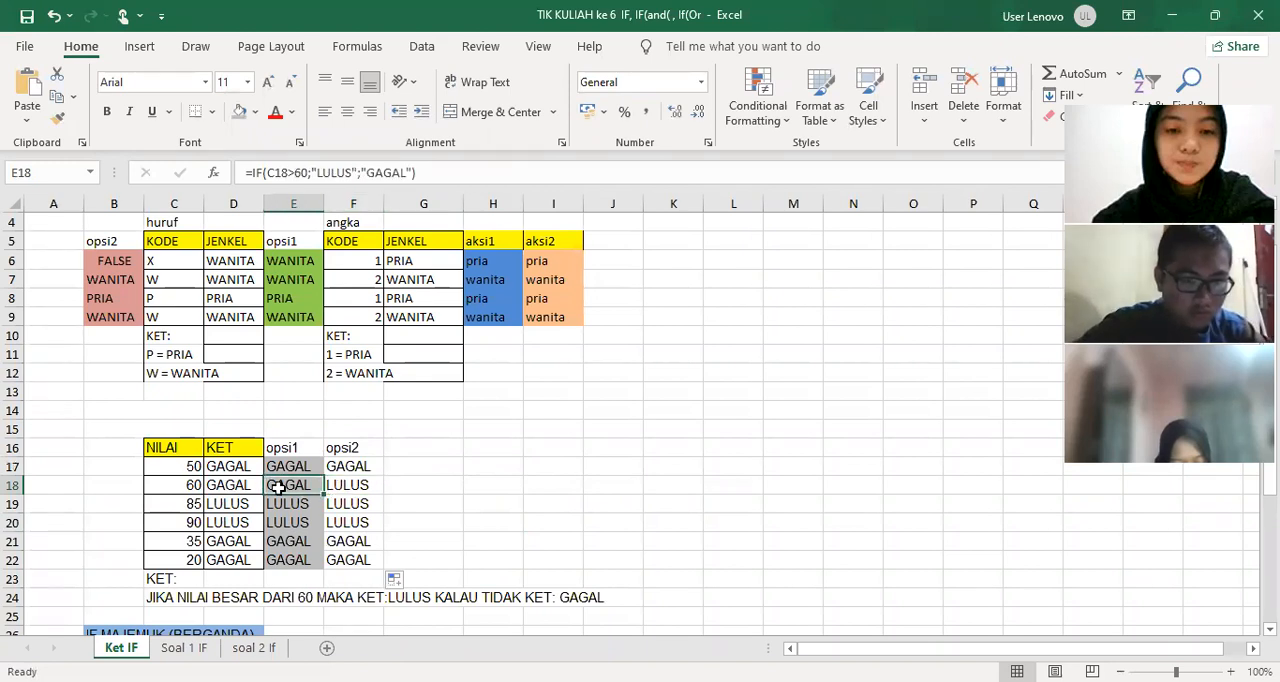
pyautogui.moveTo(331, 490); pyautogui.dragTo(357, 486)
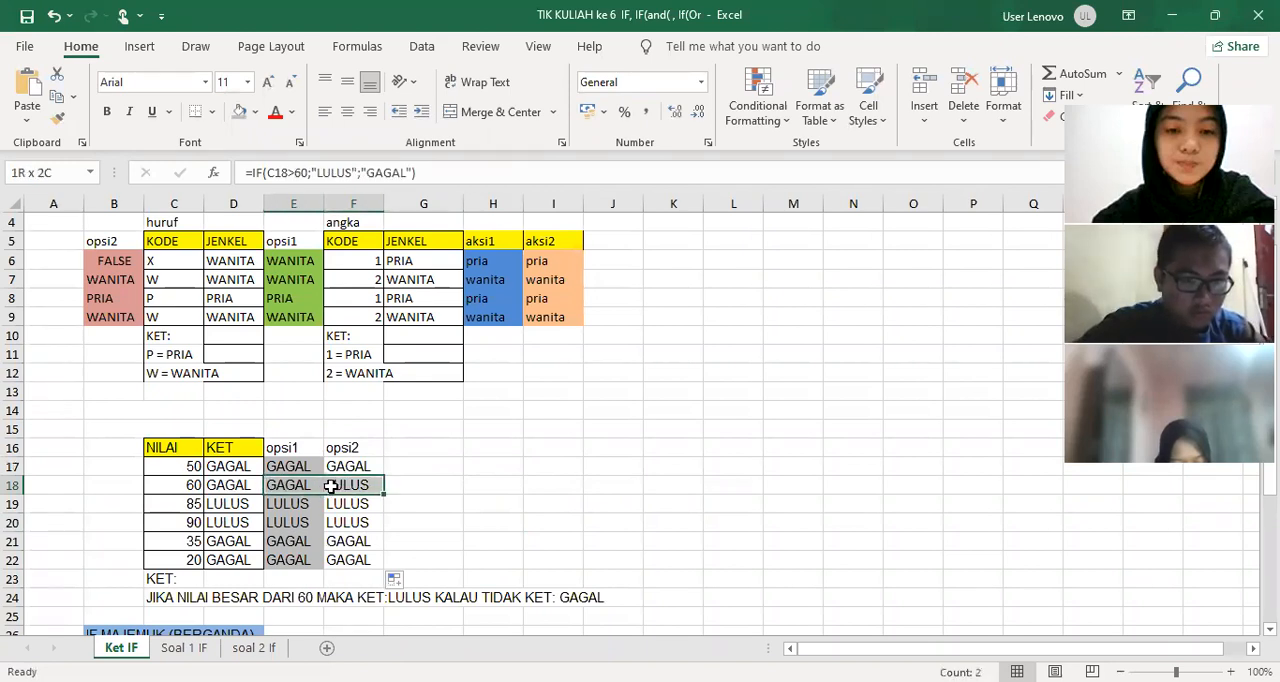
pyautogui.click(256, 113)
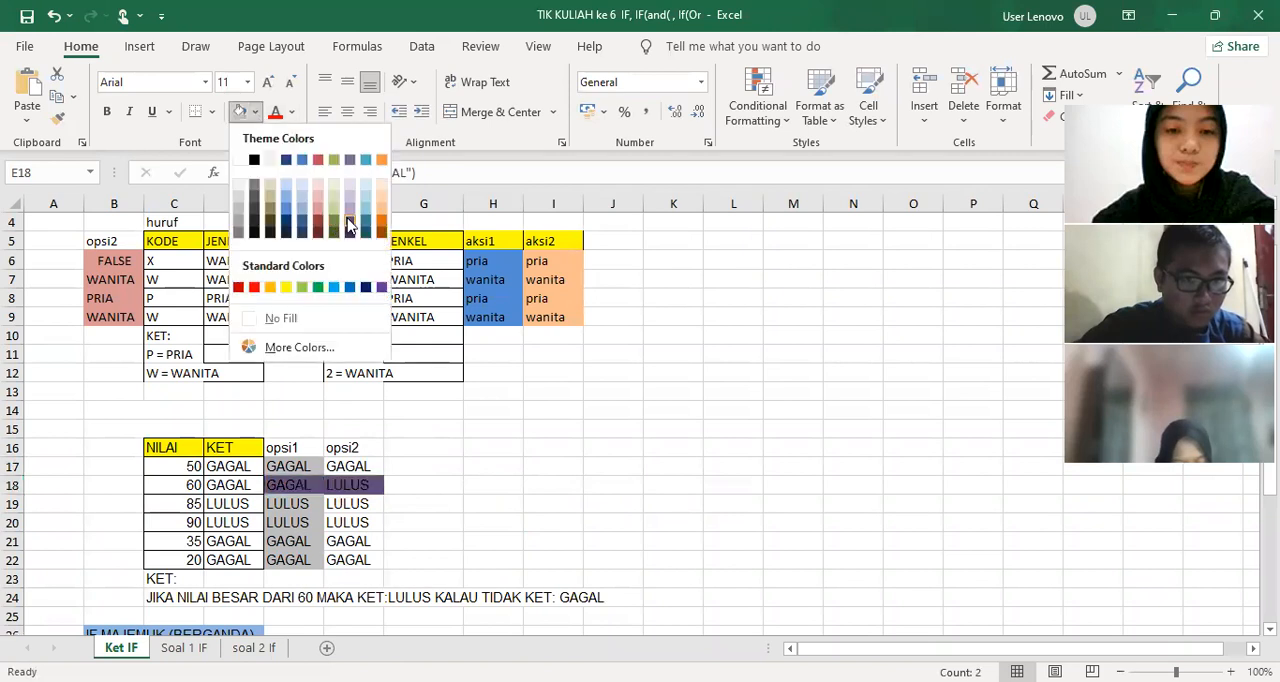
pyautogui.click(381, 287)
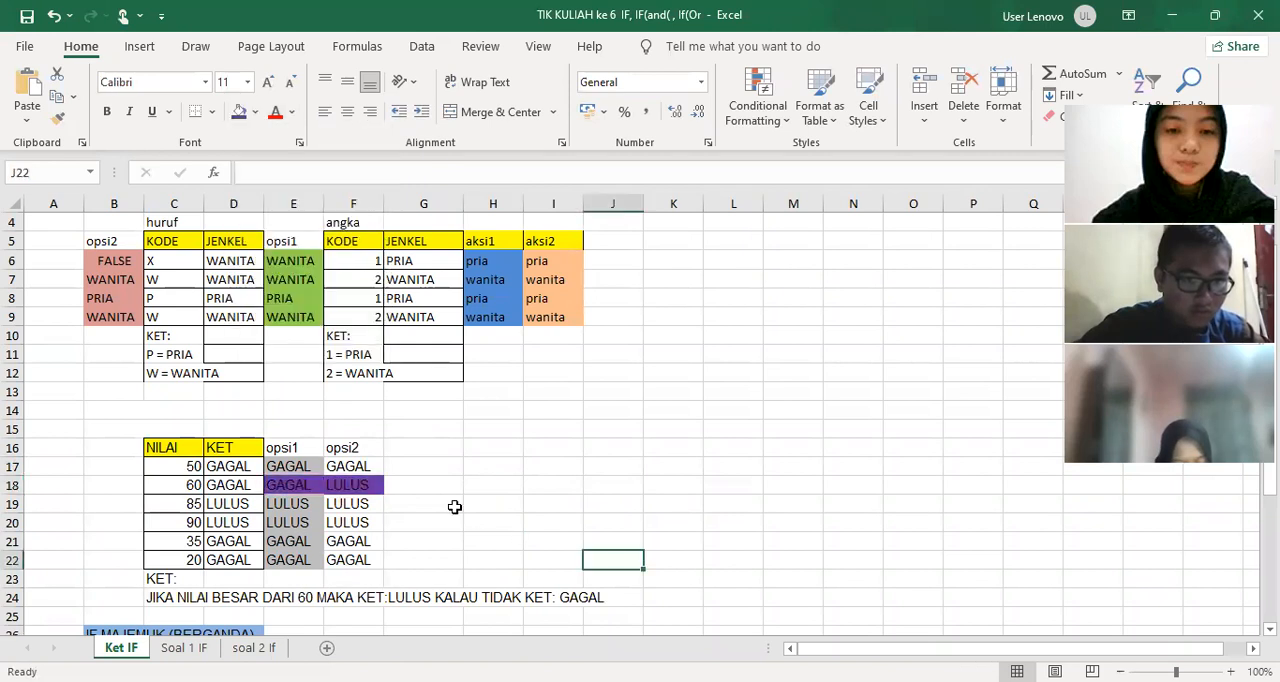
# Fill the opsi2 result cells F17:F22 with a dark tan colour
pyautogui.click(358, 467)
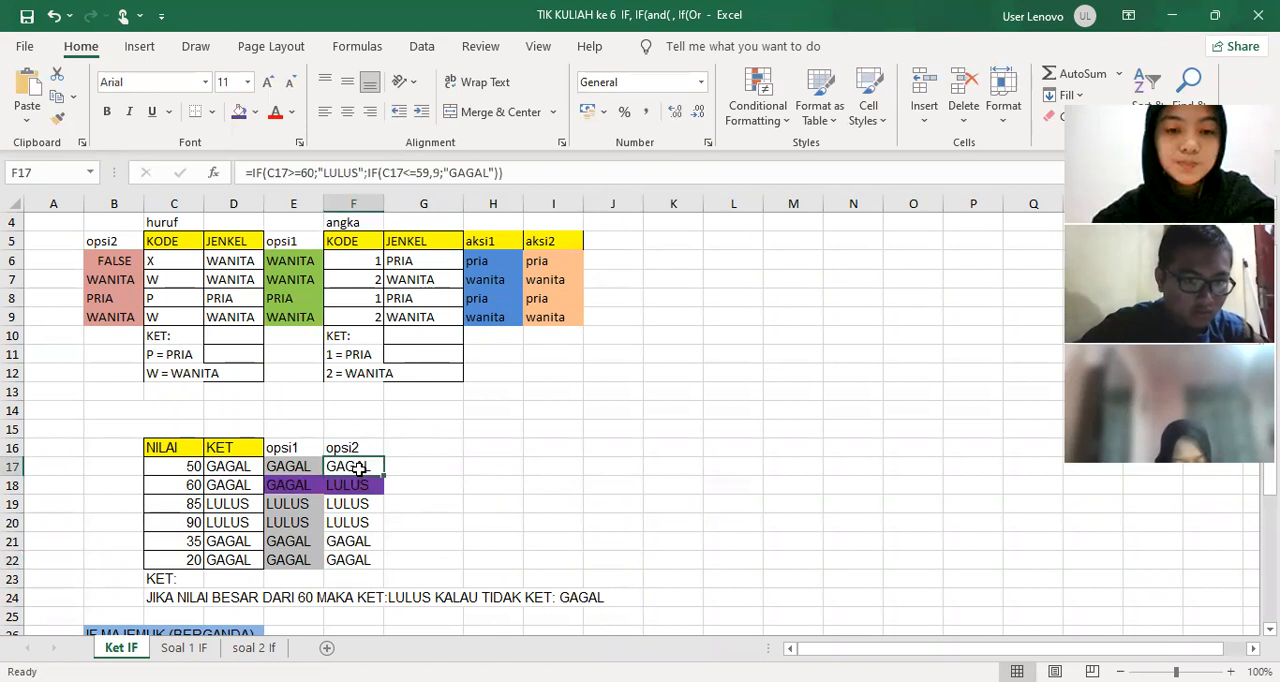
pyautogui.moveTo(358, 467); pyautogui.dragTo(360, 563)
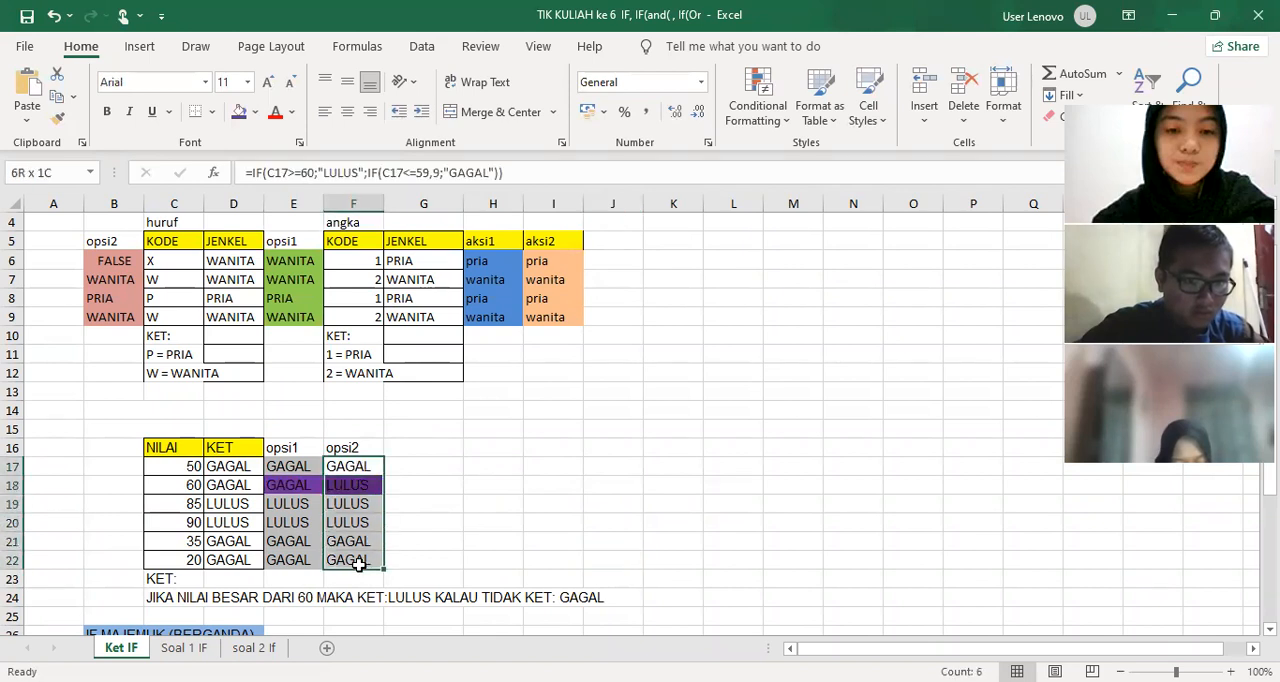
pyautogui.click(255, 112)
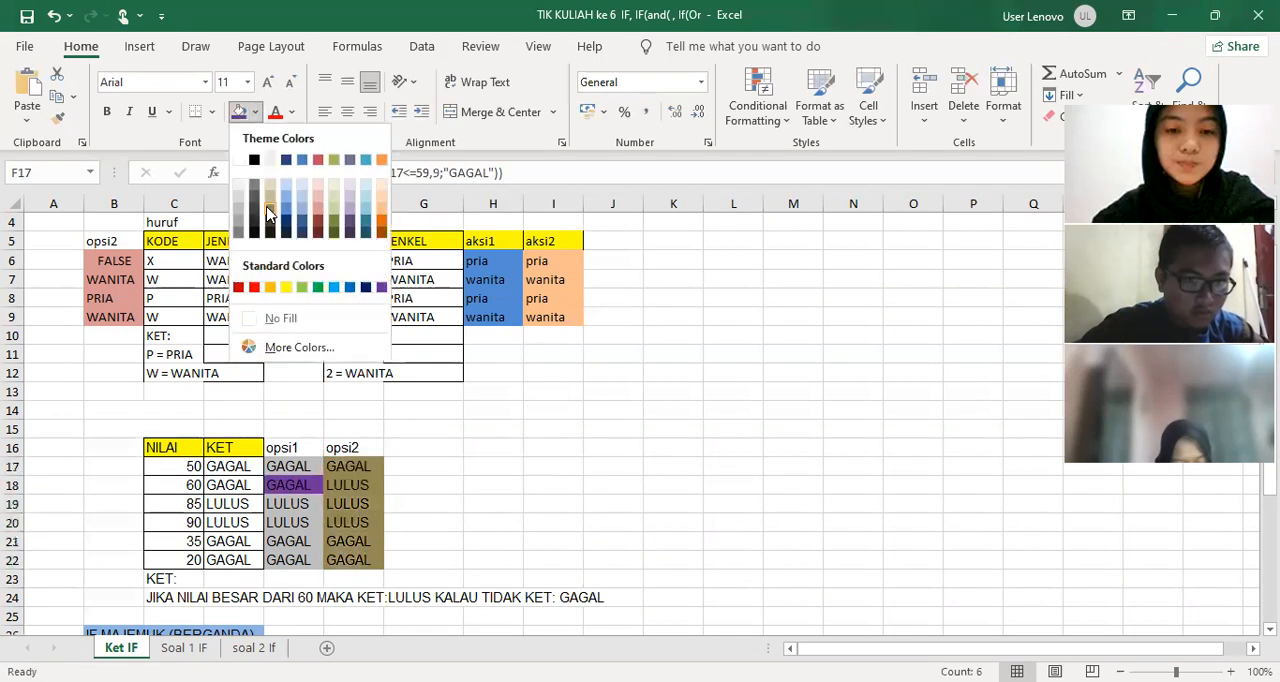
pyautogui.moveTo(293, 485); pyautogui.dragTo(366, 486)
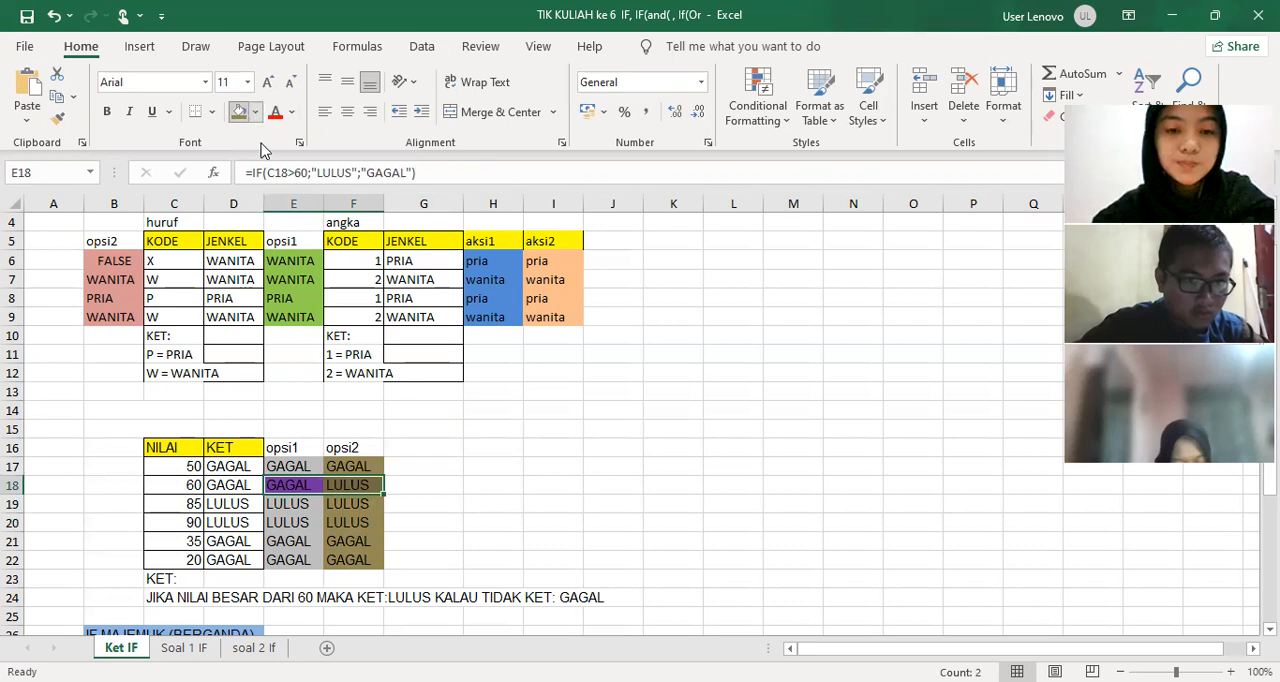
pyautogui.click(255, 112)
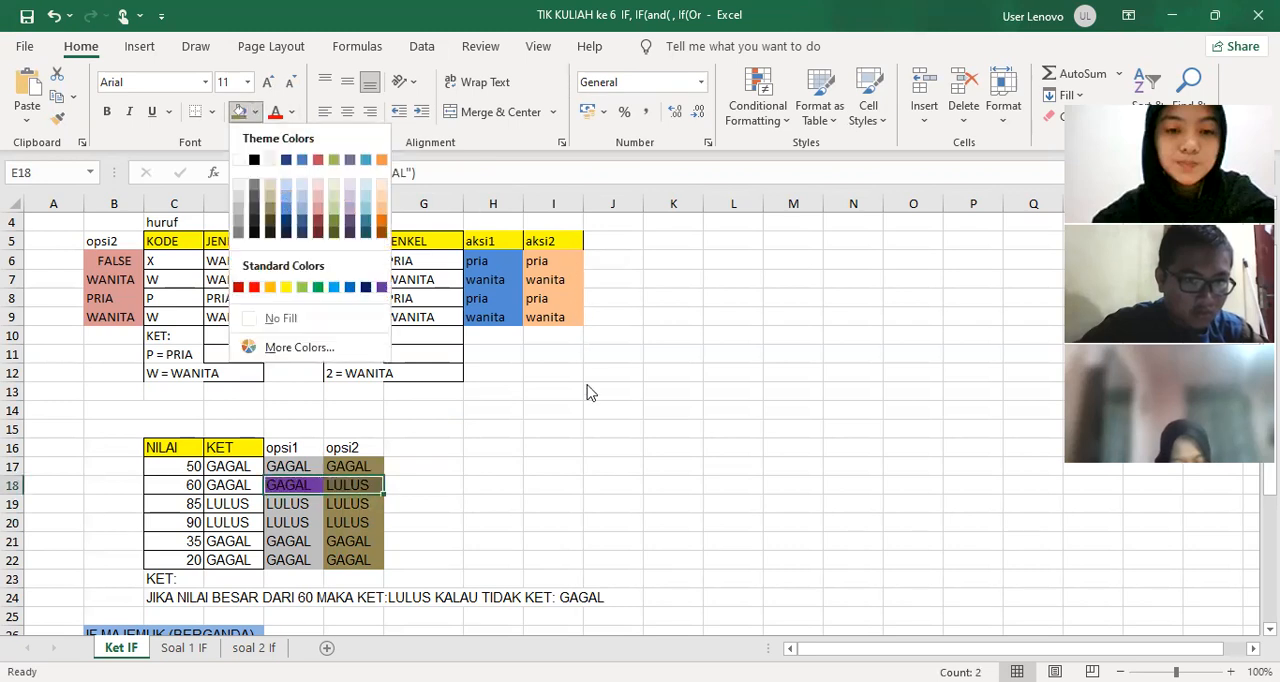
pyautogui.click(497, 466)
pyautogui.click(497, 467)
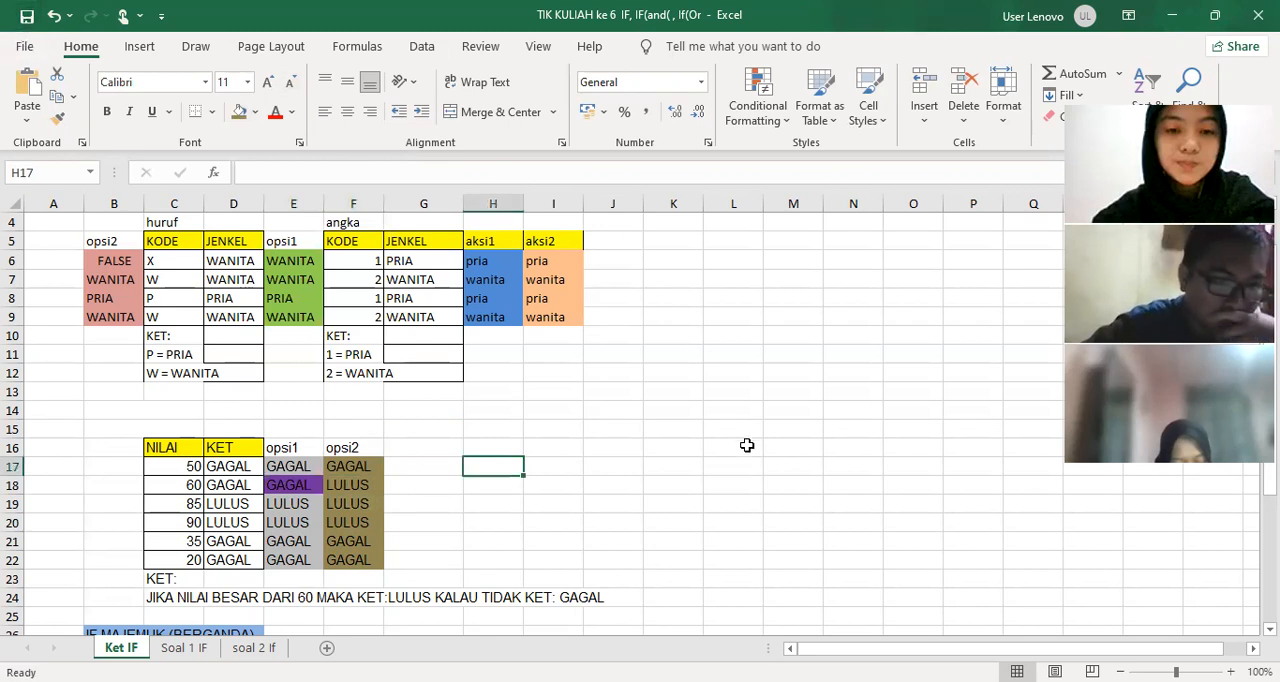
# Compare the opsi1 and opsi2 results for the score 60 and examine the formulas in F17 and E18
pyautogui.moveTo(287, 485); pyautogui.dragTo(353, 487)
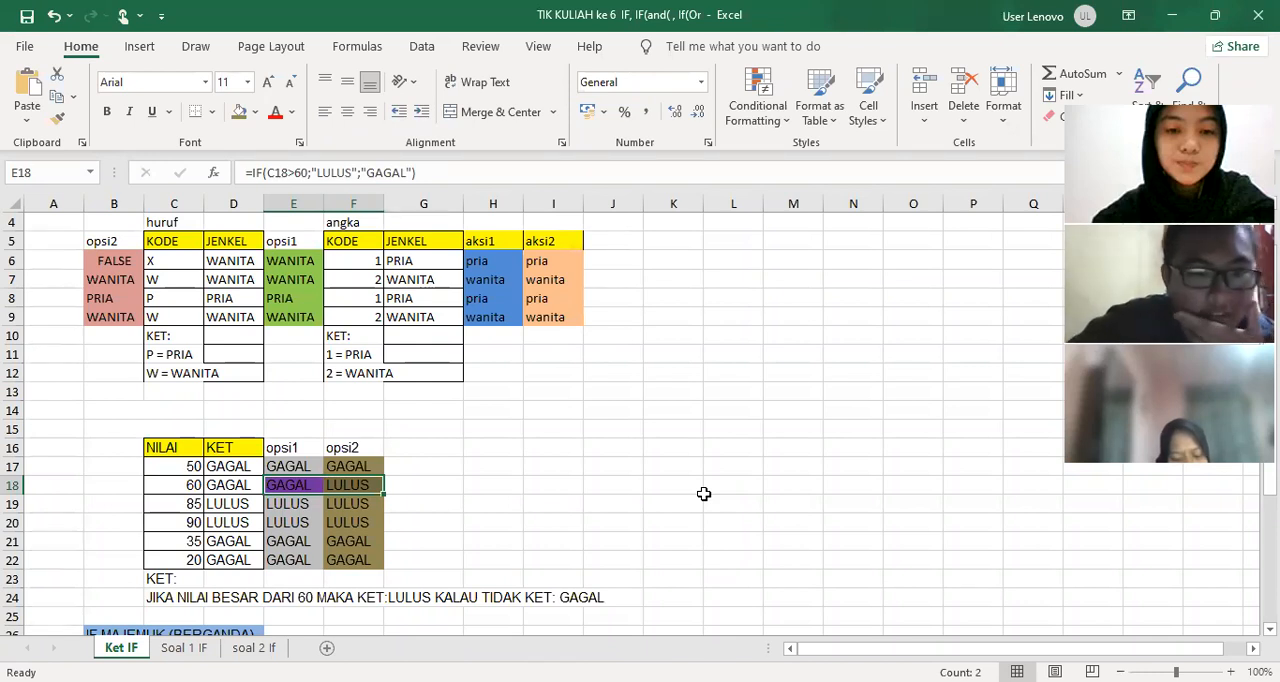
pyautogui.click(355, 465)
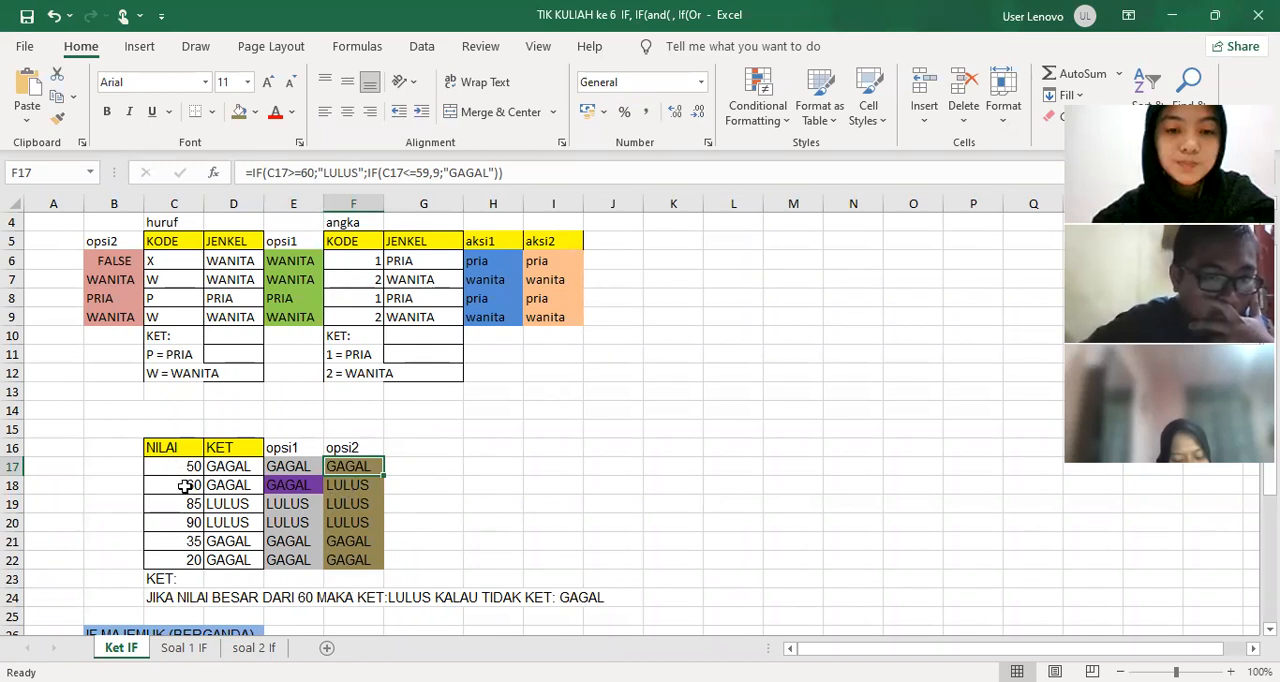
pyautogui.click(291, 487)
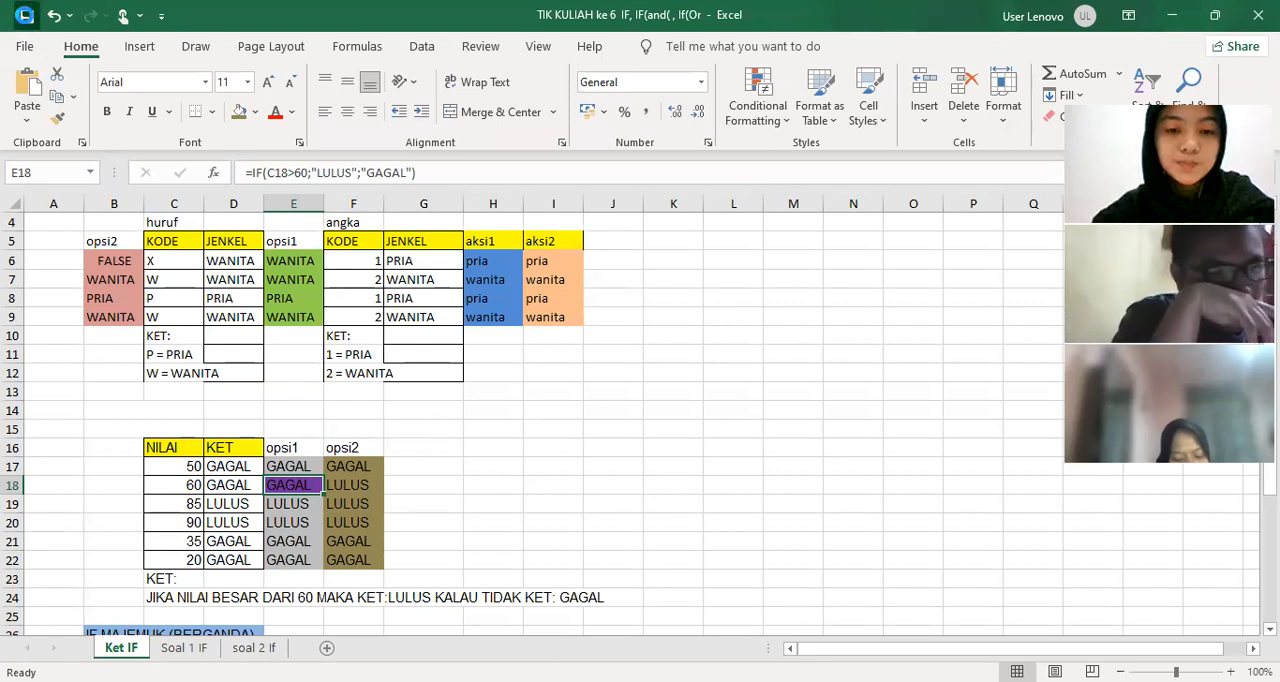
pyautogui.click(591, 486)
# Examine the IF MAJEMUK formula in D29 and compare it with the formulas in F17, B6, I6 and the aksi1 column
pyautogui.scroll(-6, 563, 508)
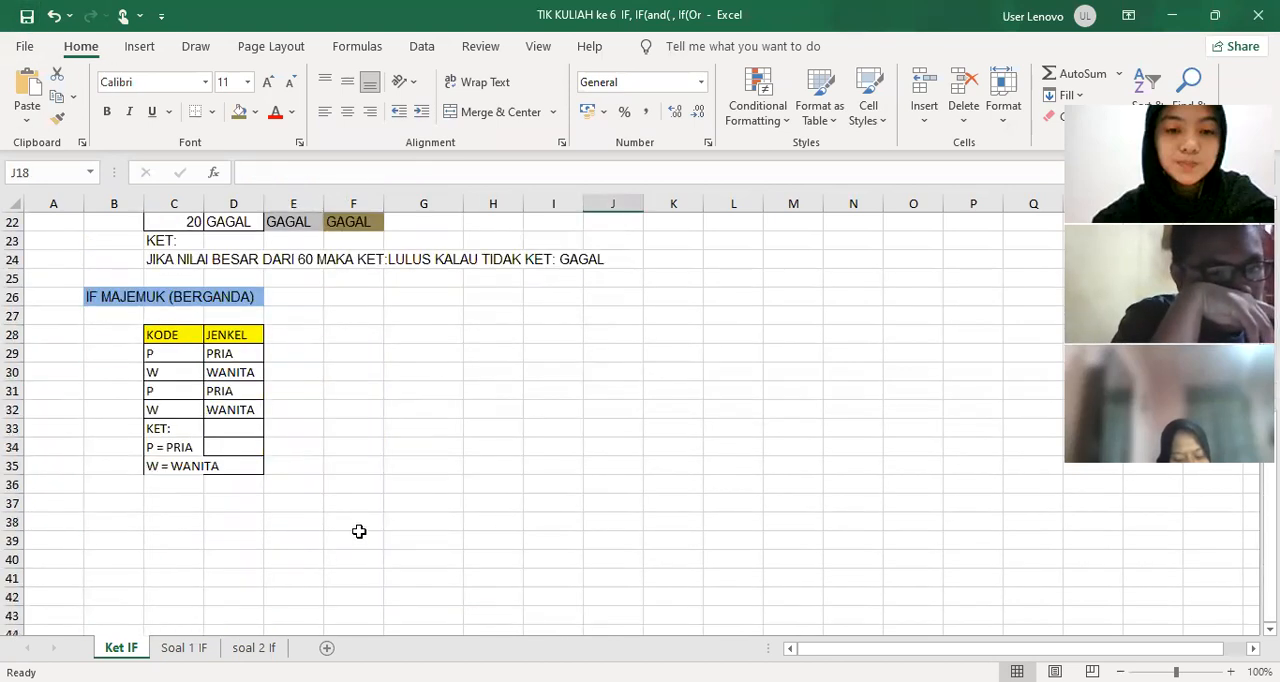
pyautogui.scroll(2, 363, 520)
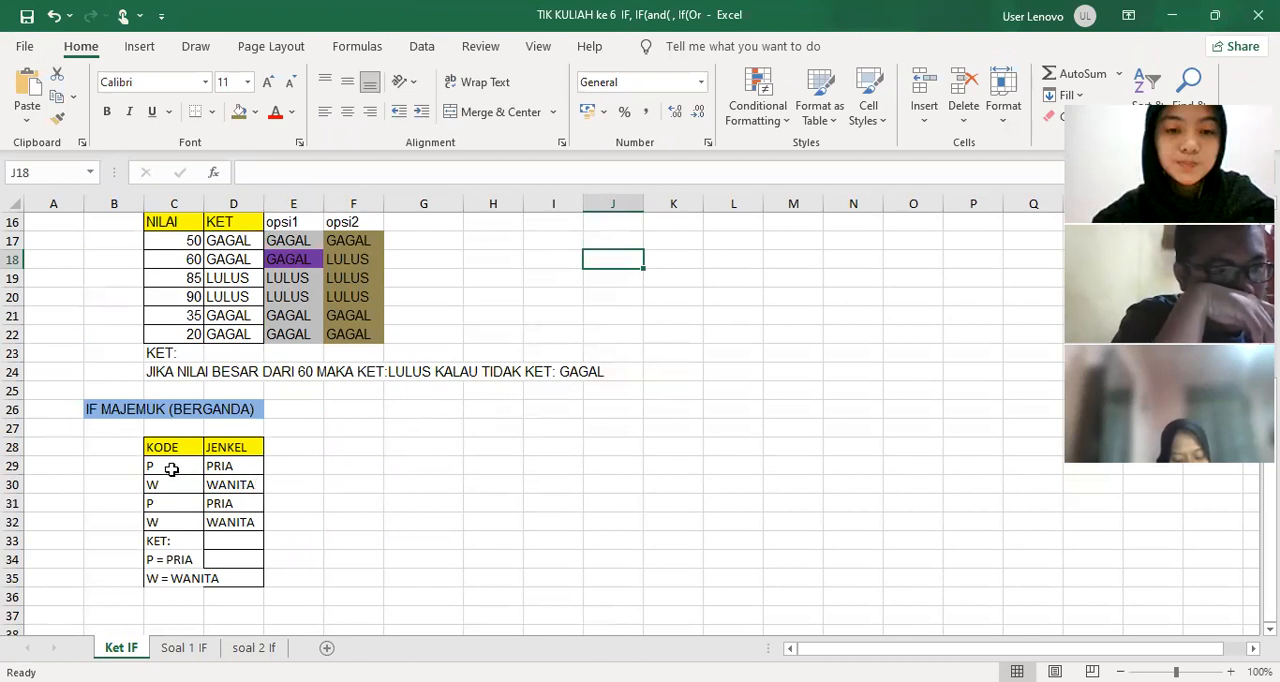
pyautogui.click(240, 468)
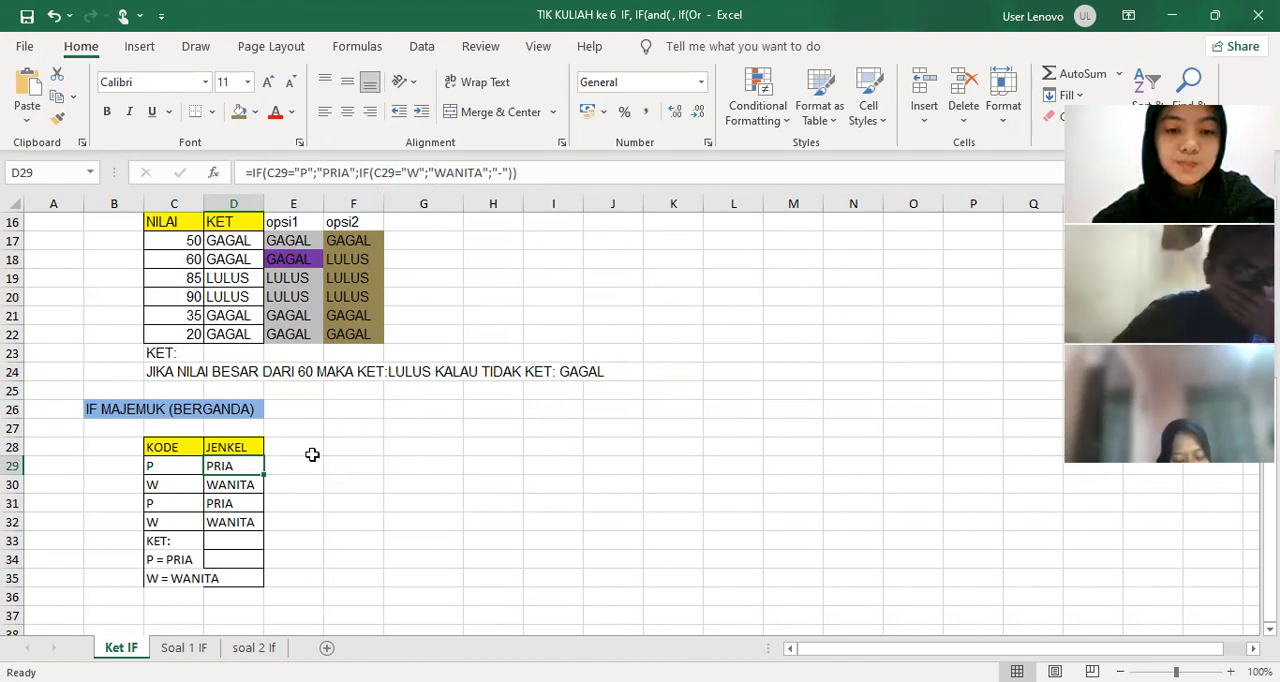
pyautogui.scroll(3, 312, 455)
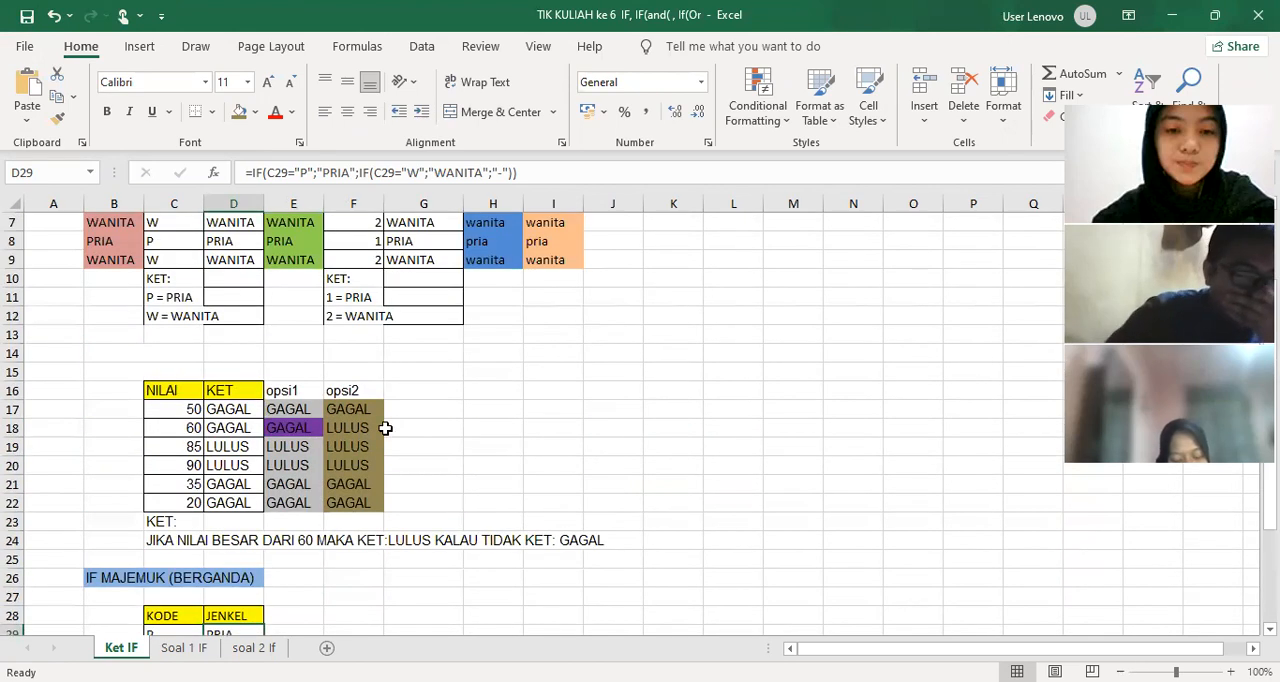
pyautogui.click(362, 411)
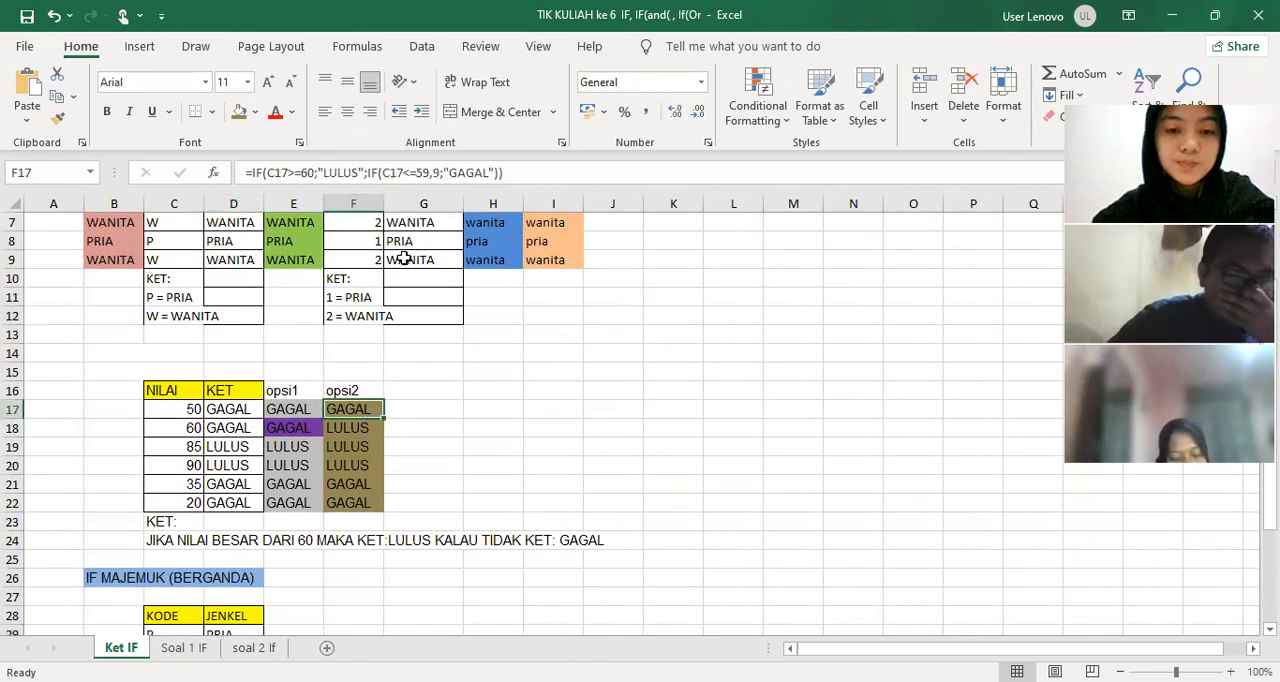
pyautogui.scroll(2, 400, 420)
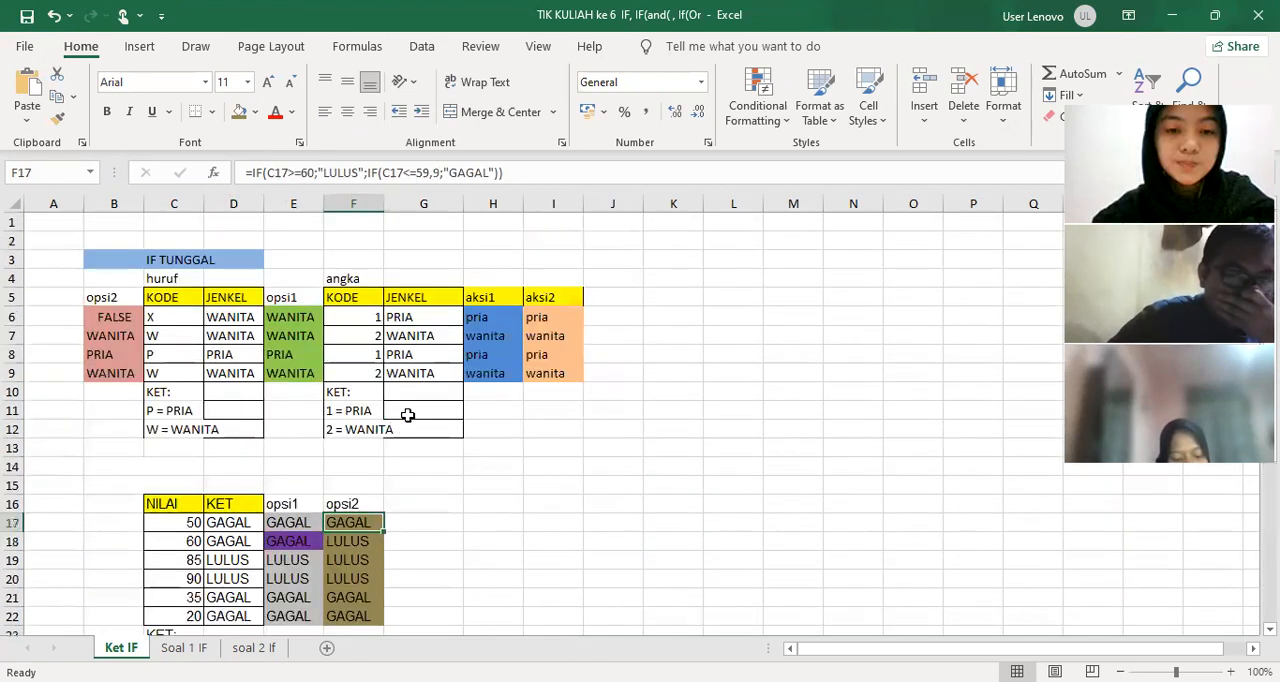
pyautogui.click(114, 316)
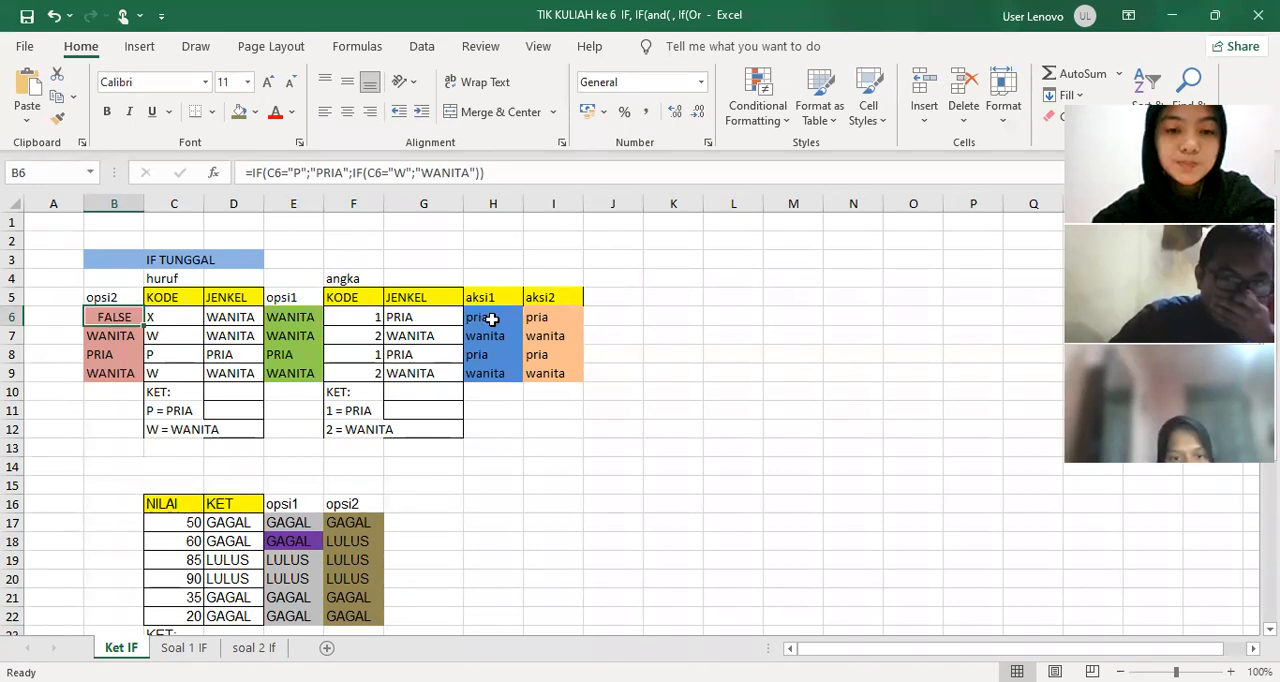
pyautogui.click(546, 320)
pyautogui.click(484, 330)
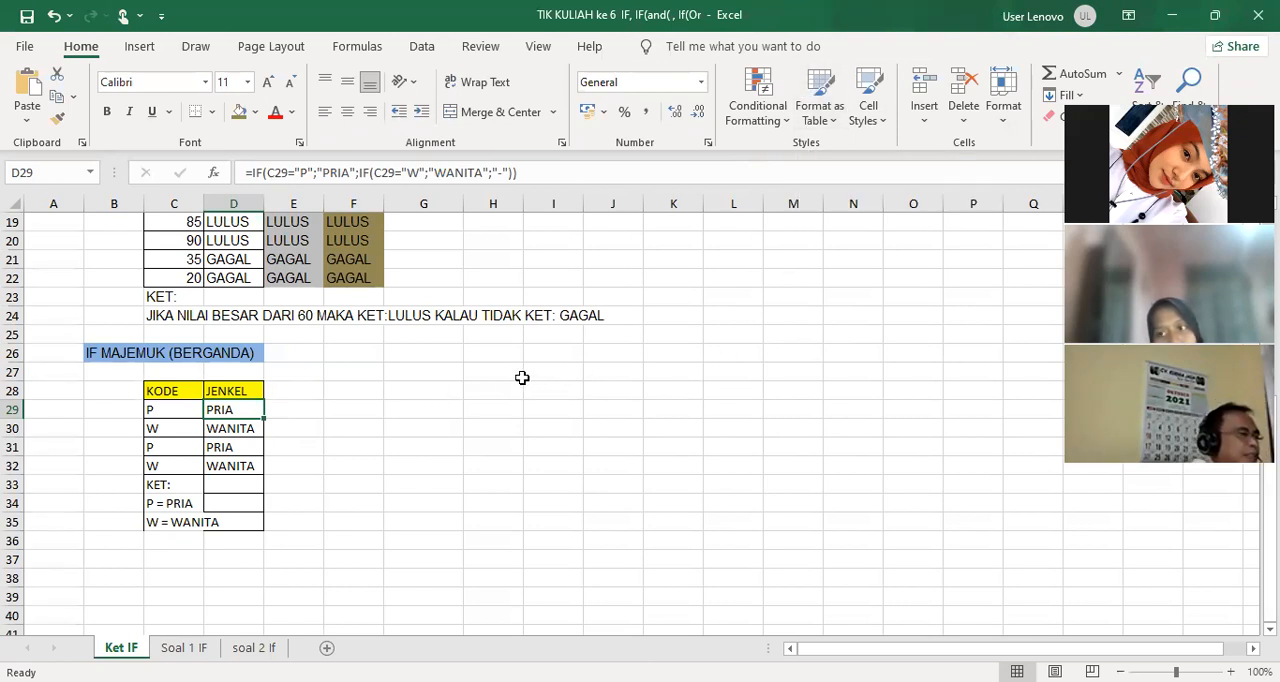
# Test the score formulas by setting the score in C18 to 62, and restore it to 60
pyautogui.scroll(5, 528, 377)
pyautogui.scroll(1, 522, 377)
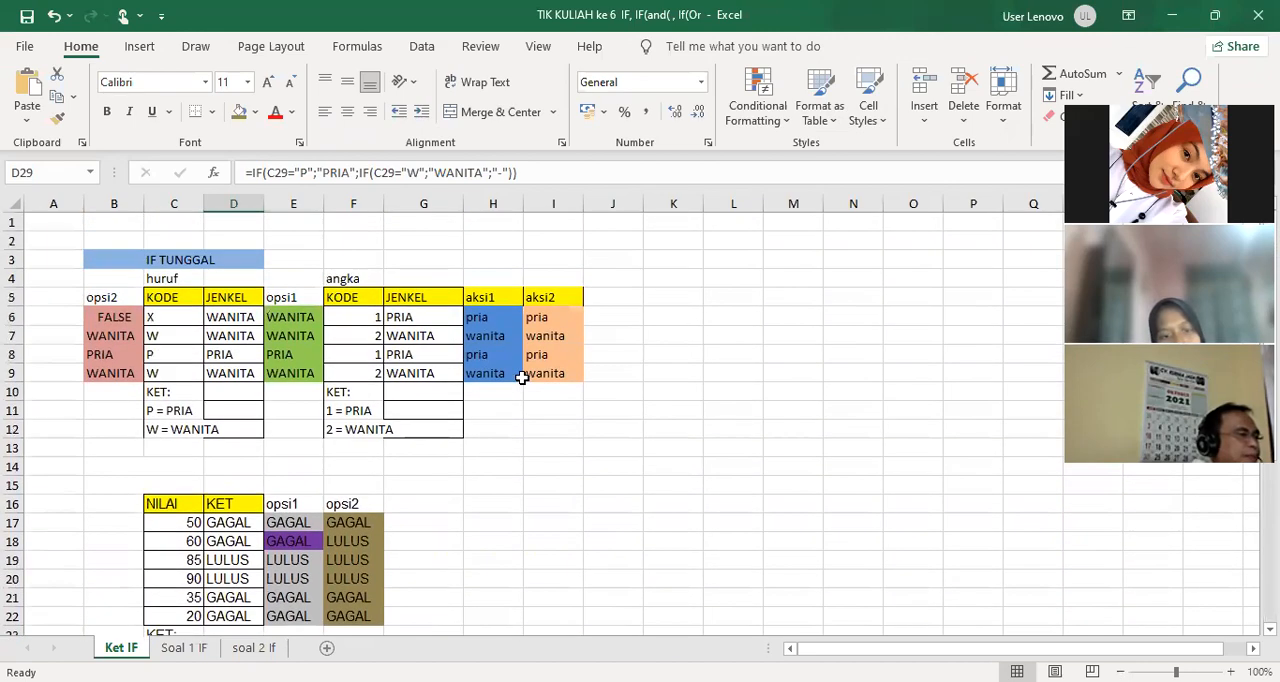
pyautogui.scroll(-3, 522, 377)
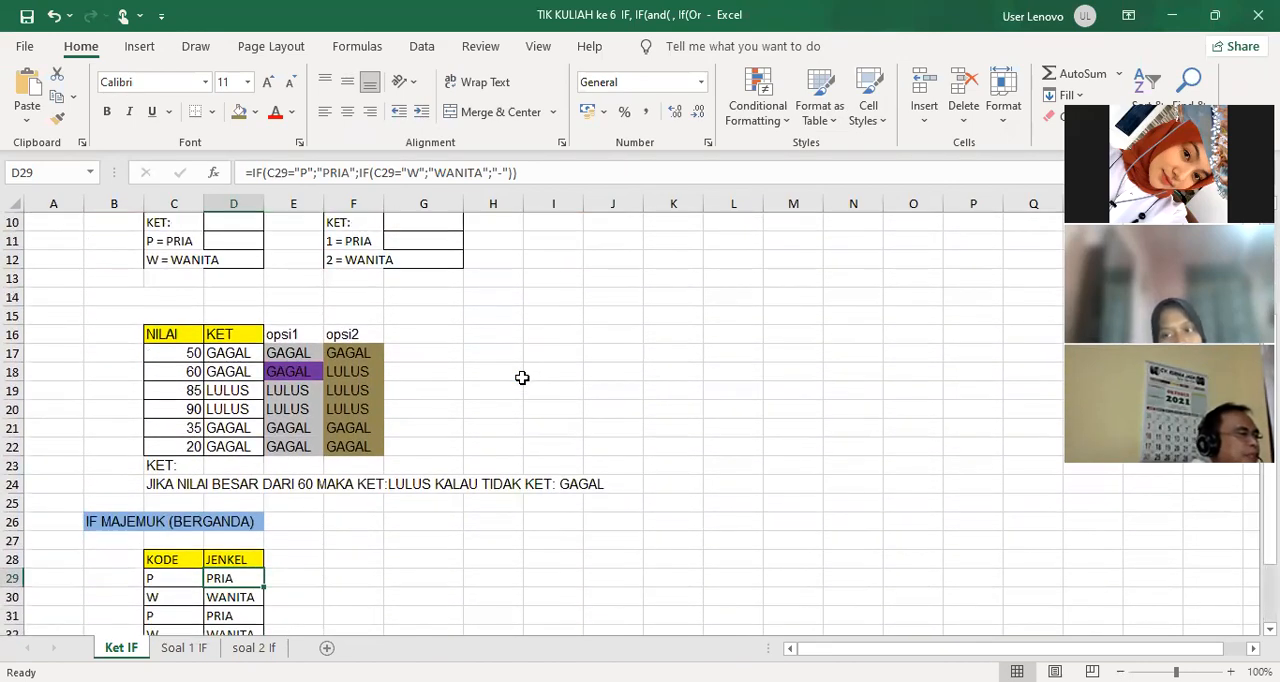
pyautogui.scroll(-2, 522, 377)
pyautogui.scroll(1, 522, 377)
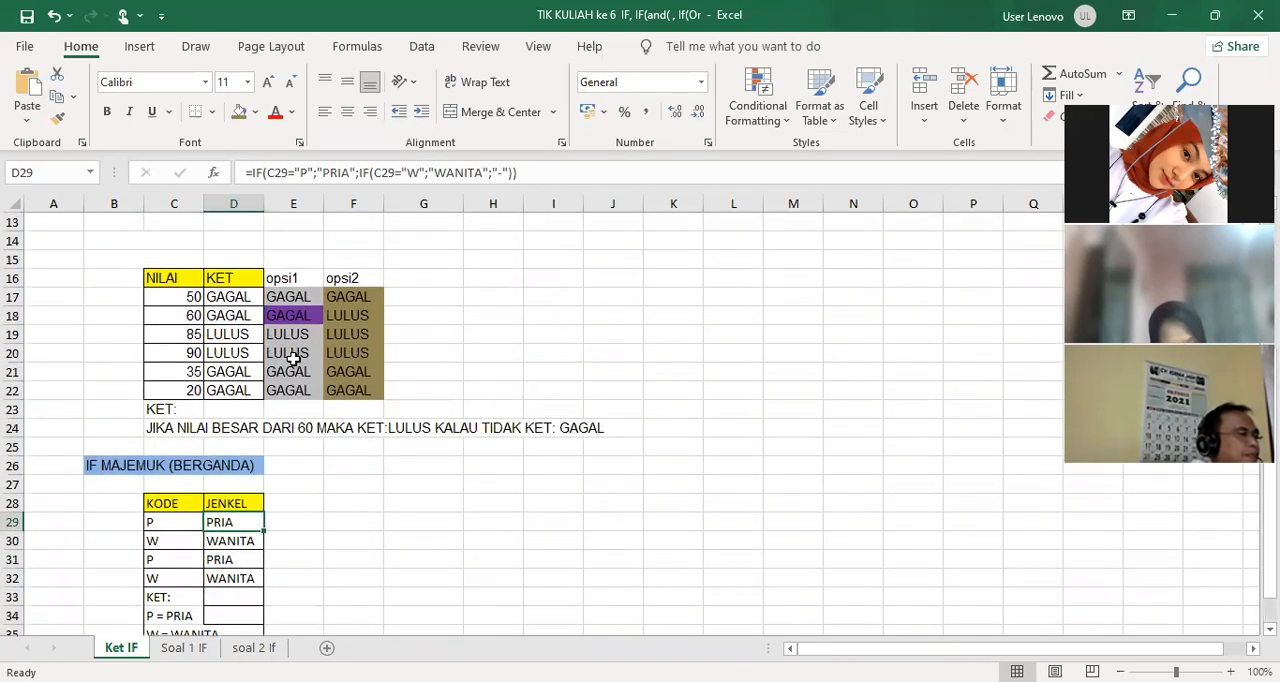
pyautogui.click(168, 316)
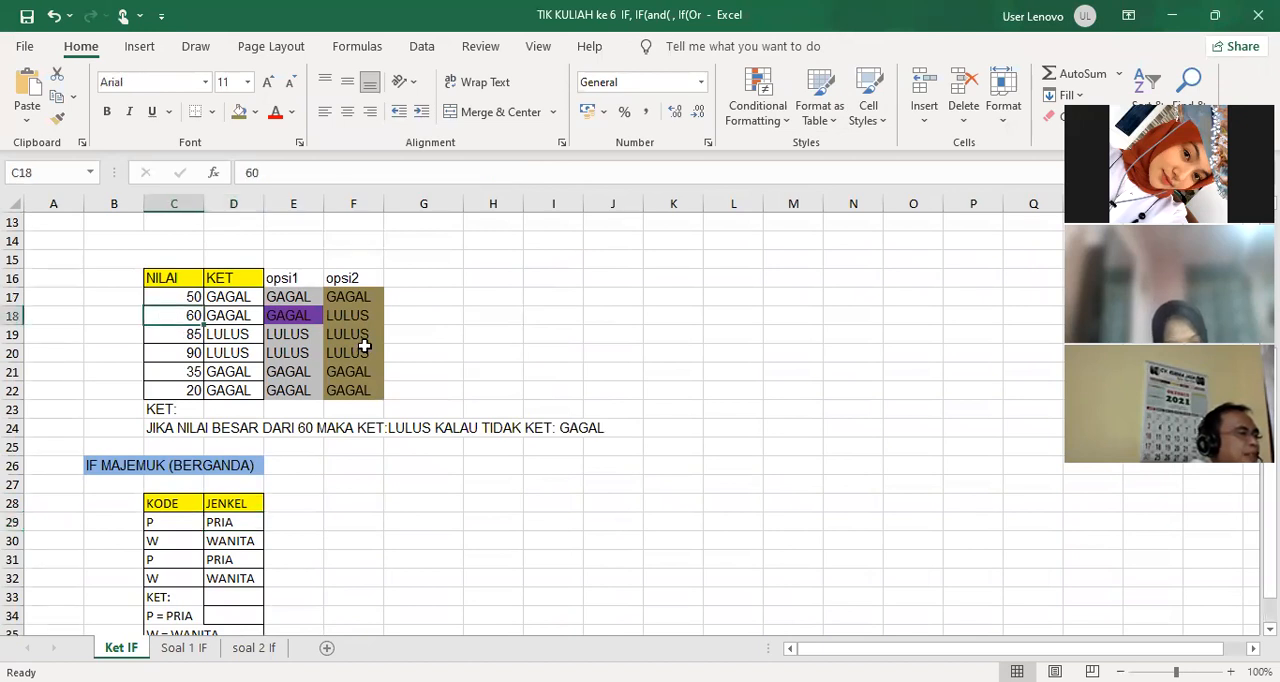
pyautogui.write('62')
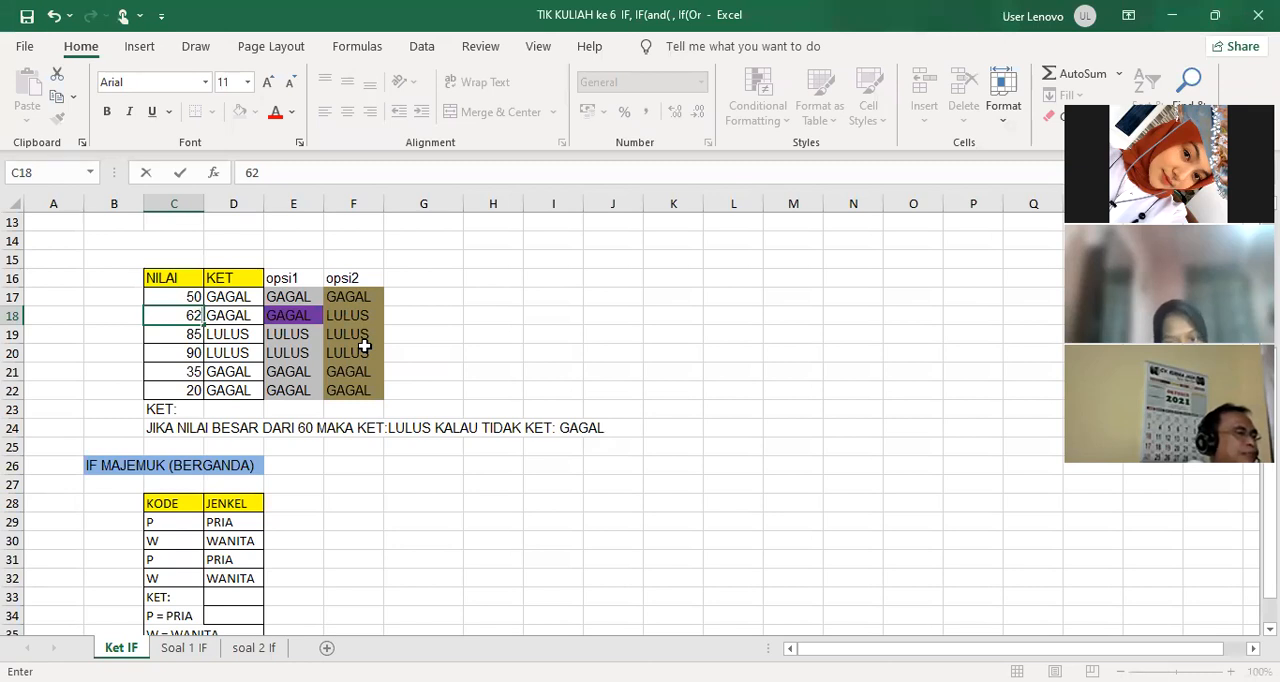
pyautogui.press('Return')
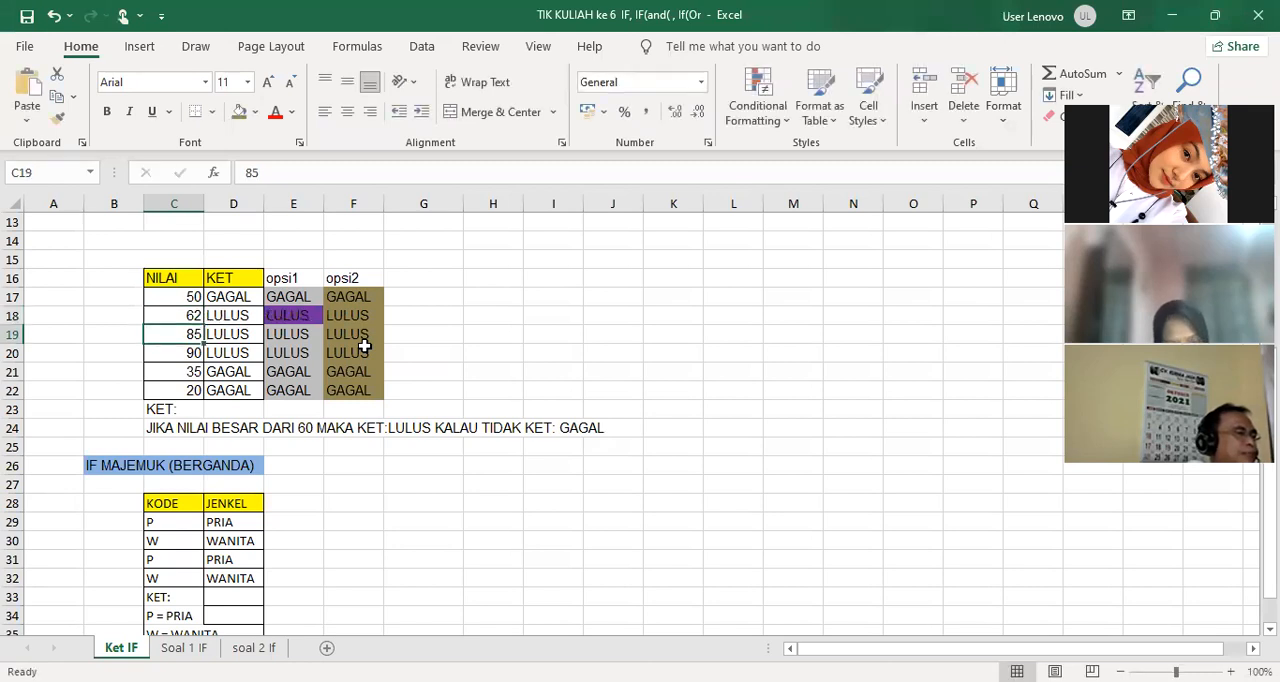
pyautogui.click(190, 316)
pyautogui.write('60')
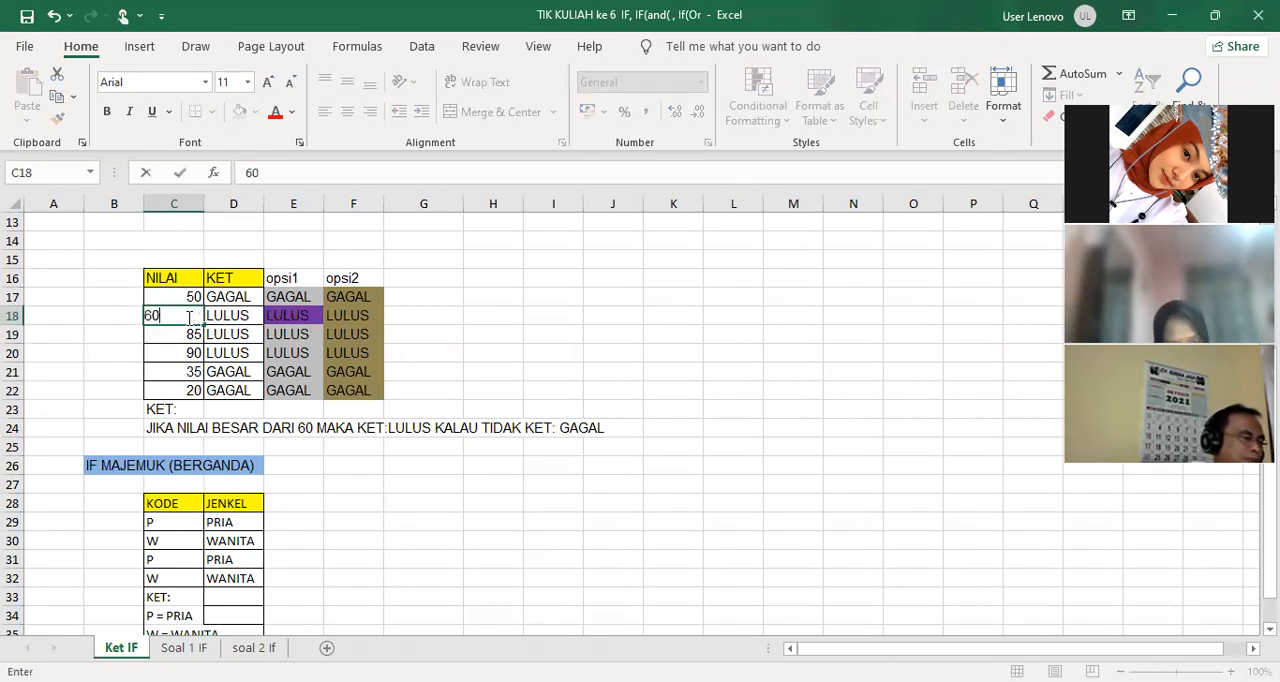
pyautogui.press('Return')
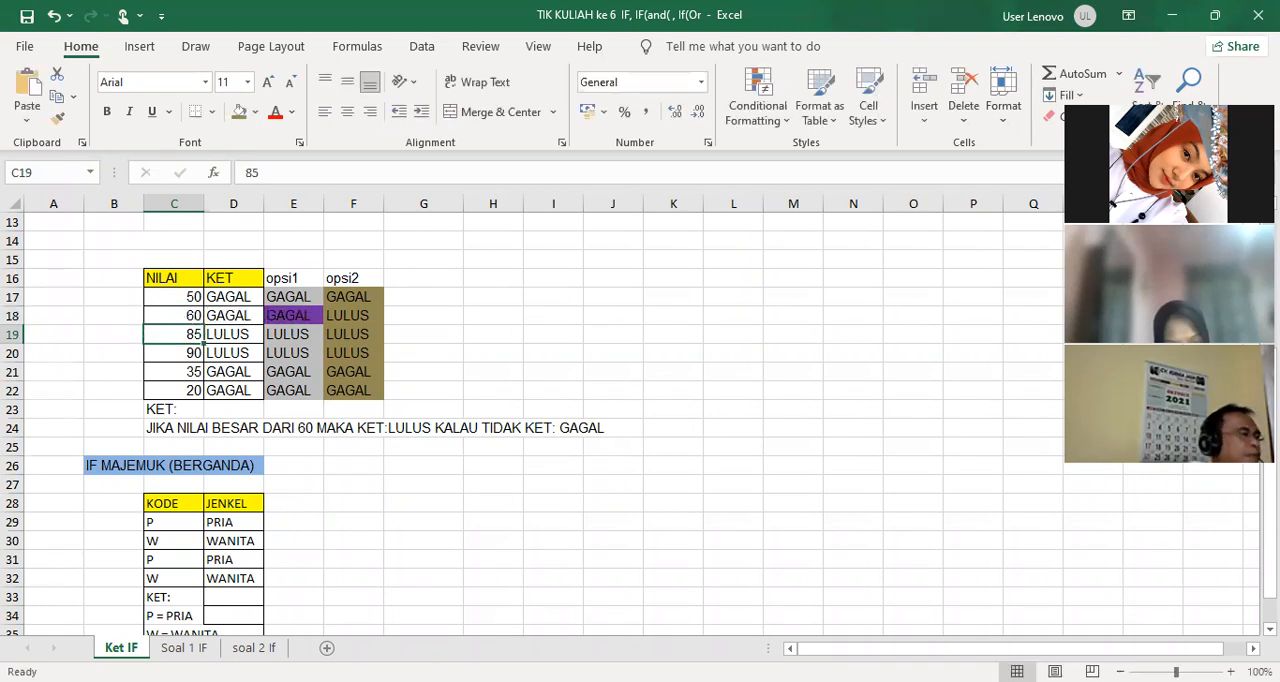
# Set the first numeric KODE in F6 to 3 to test the formulas with an undefined code
pyautogui.scroll(4, 420, 535)
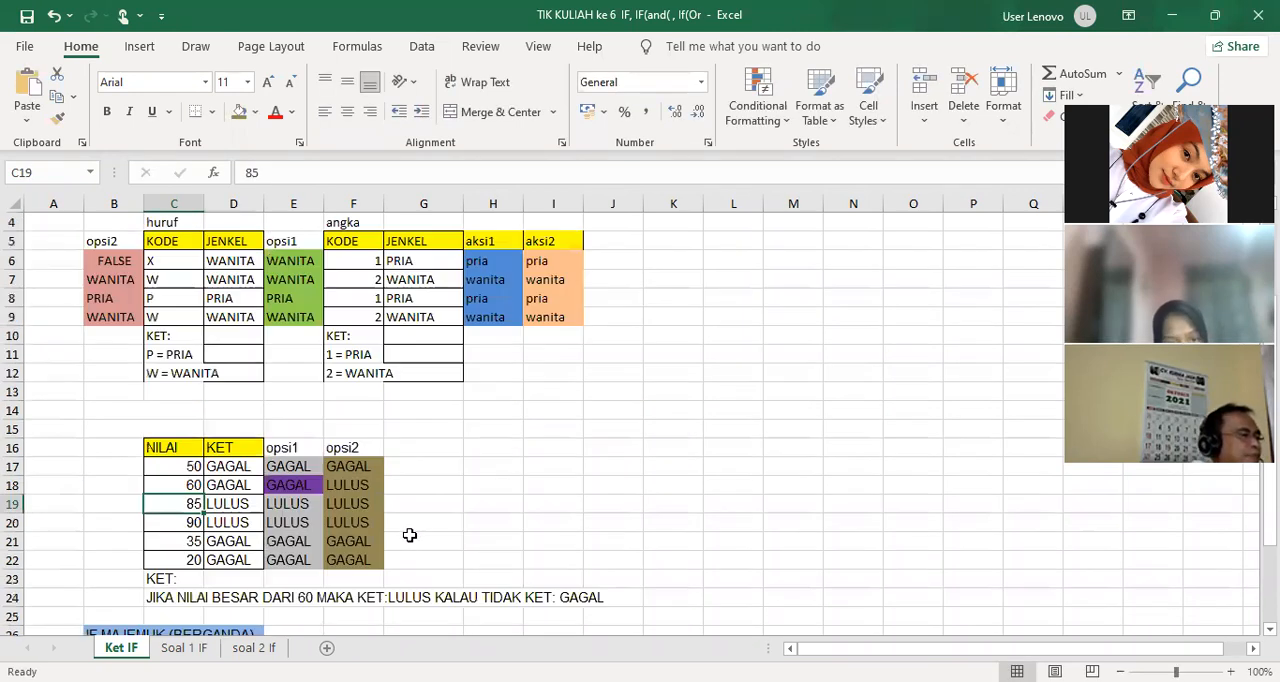
pyautogui.click(366, 336)
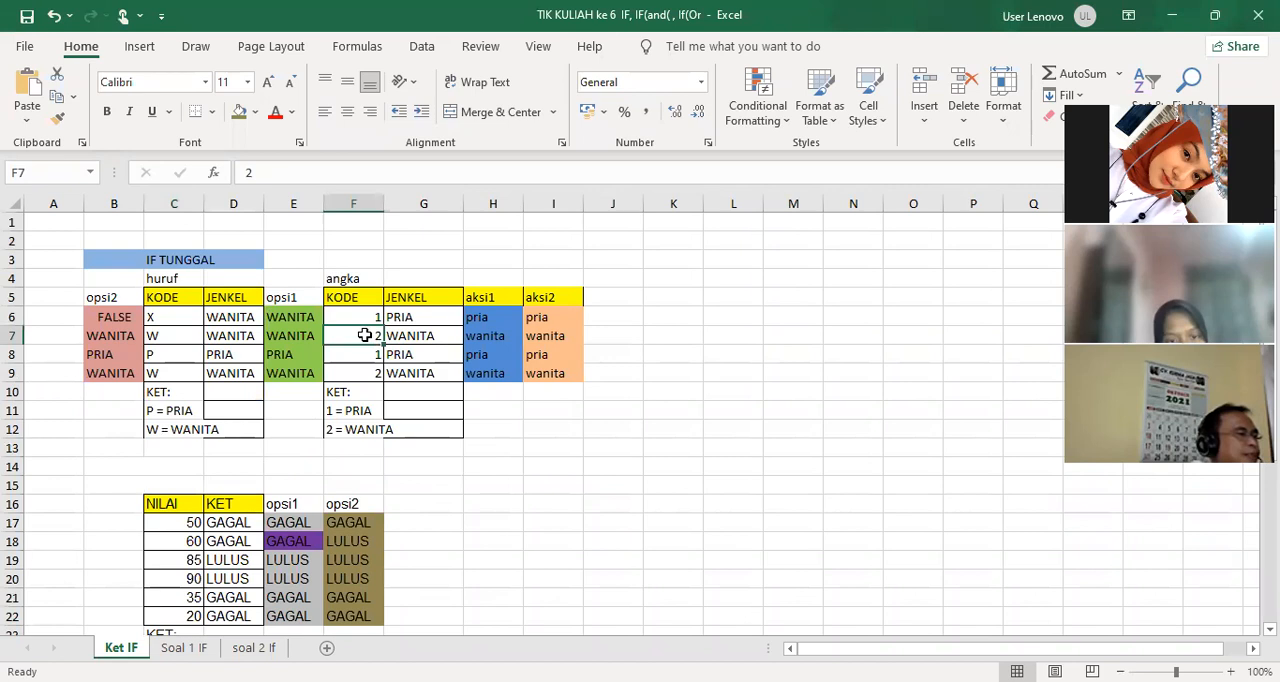
pyautogui.click(361, 319)
pyautogui.write('3')
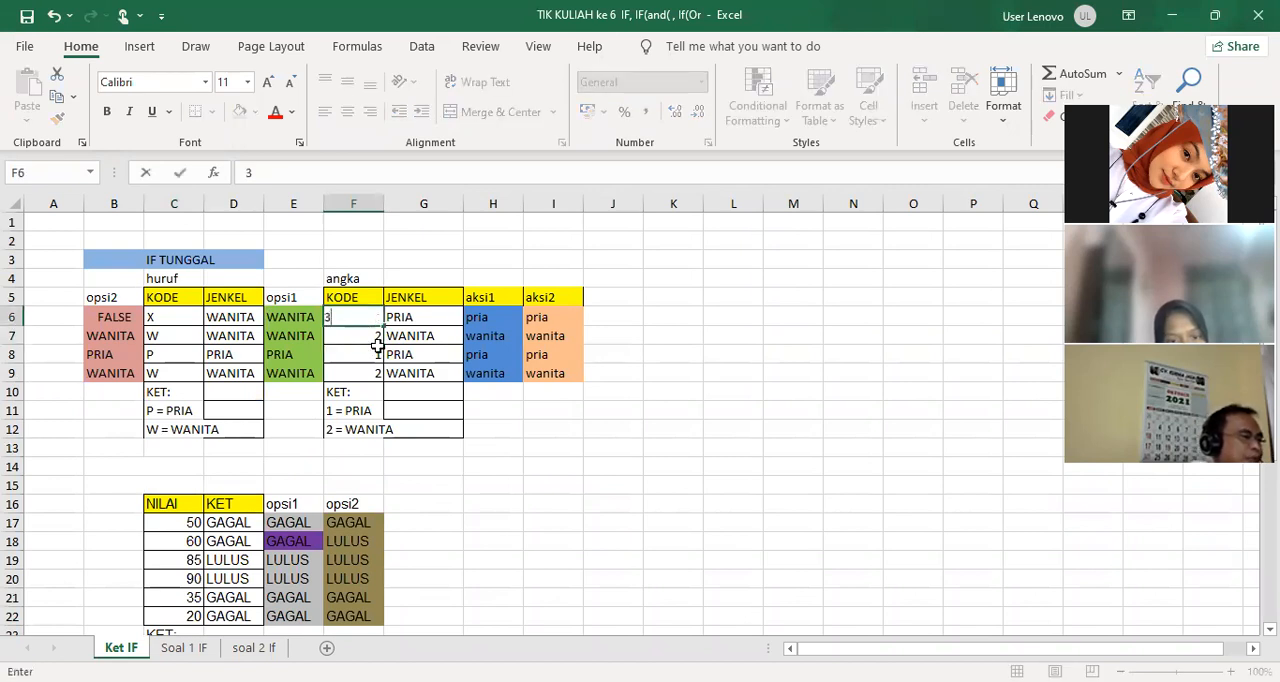
pyautogui.press('Return')
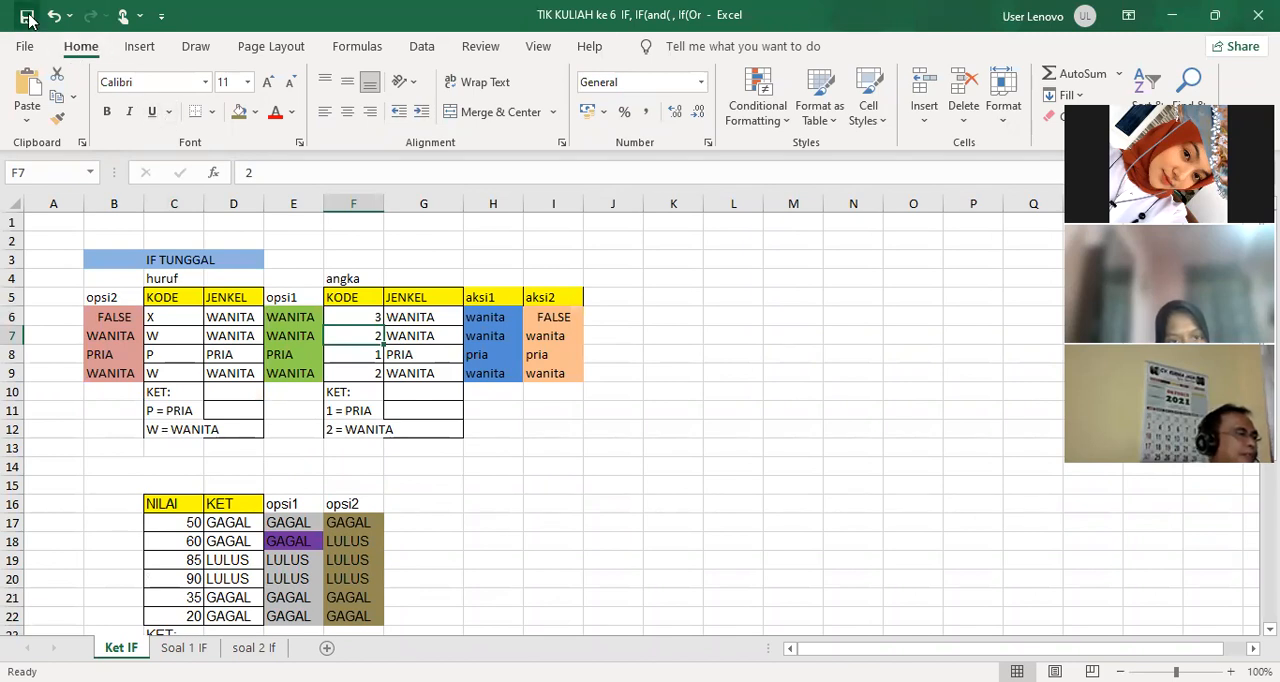
# Set the first KODE in the IF MAJEMUK table, C29, to x
pyautogui.scroll(-6, 360, 330)
pyautogui.scroll(1, 363, 337)
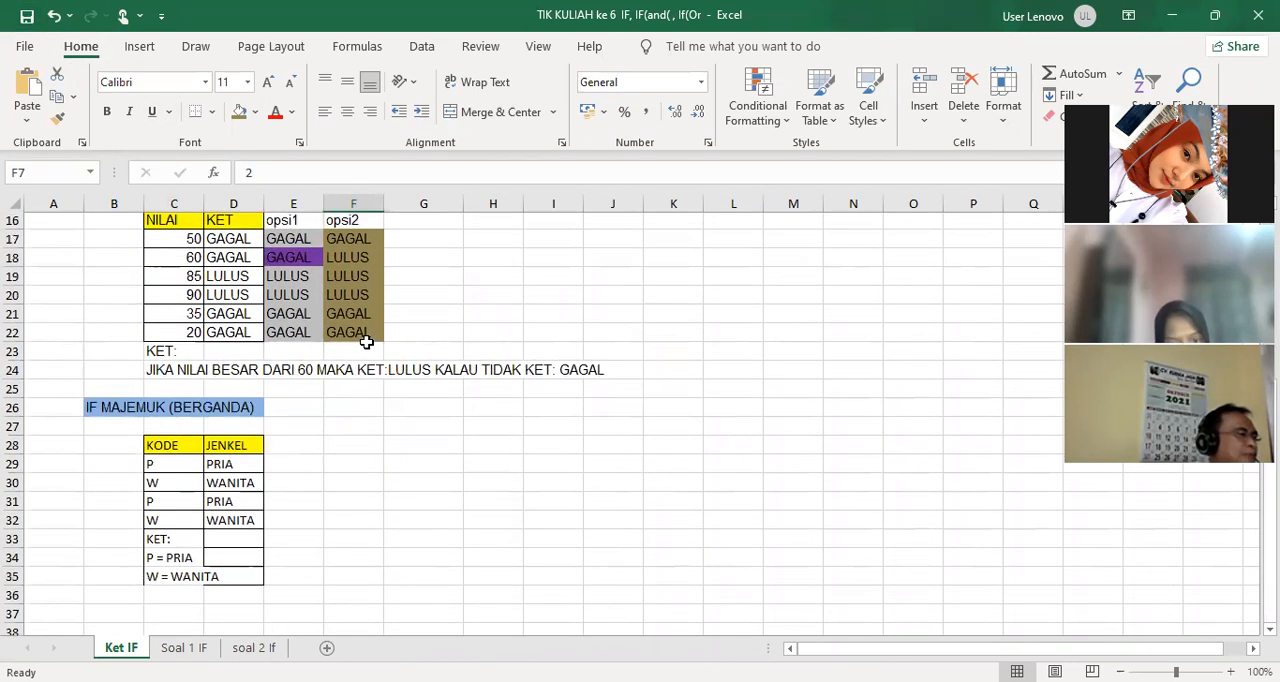
pyautogui.click(165, 466)
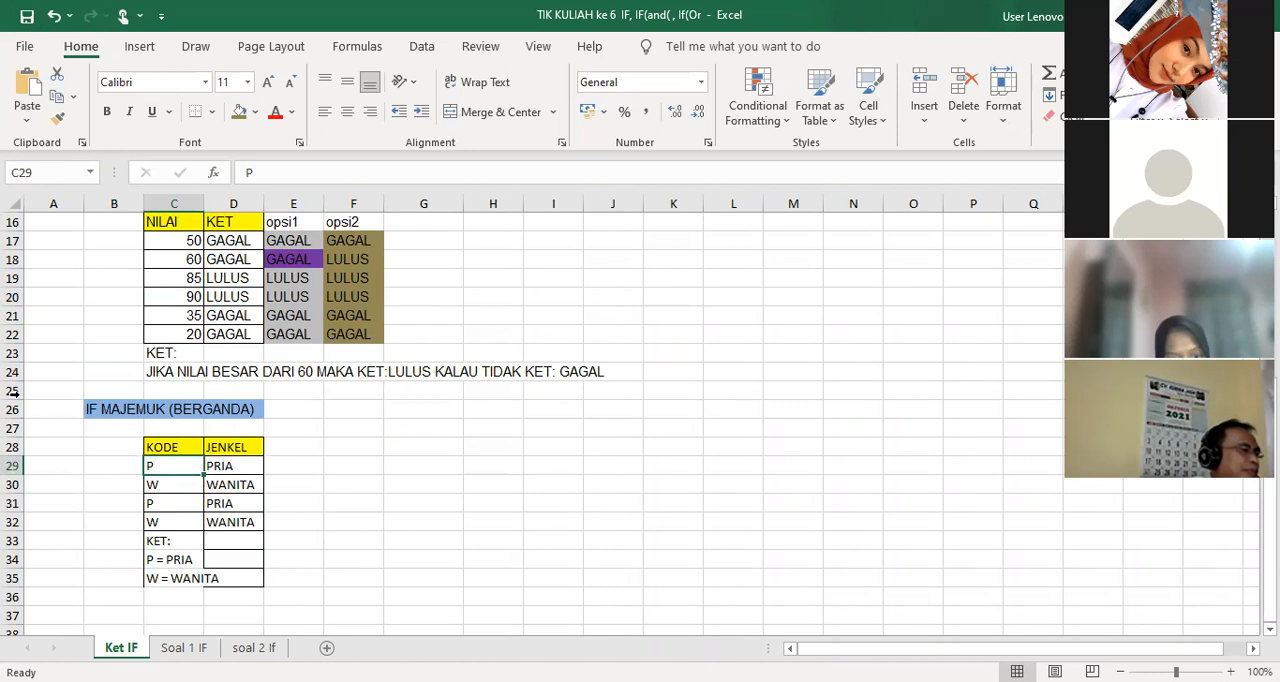
pyautogui.write('x')
pyautogui.click(262, 503)
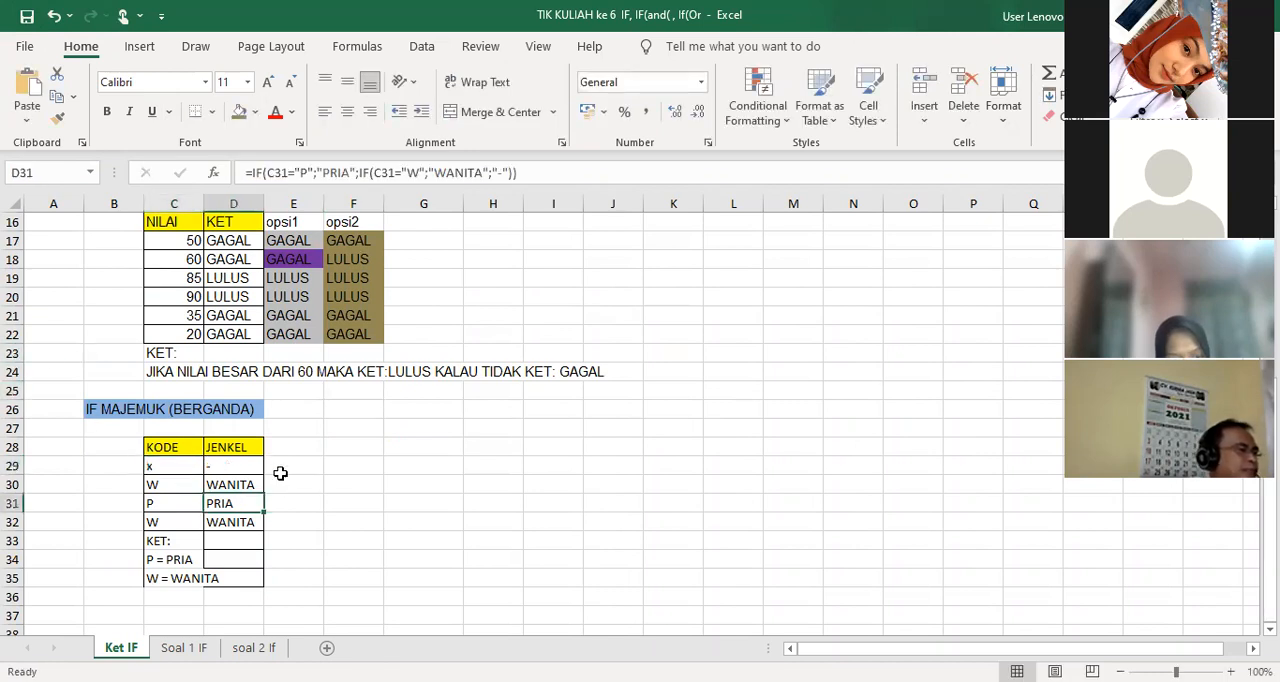
# Examine the "-" alternative result at the end of the nested IF formula in D29
pyautogui.click(256, 467)
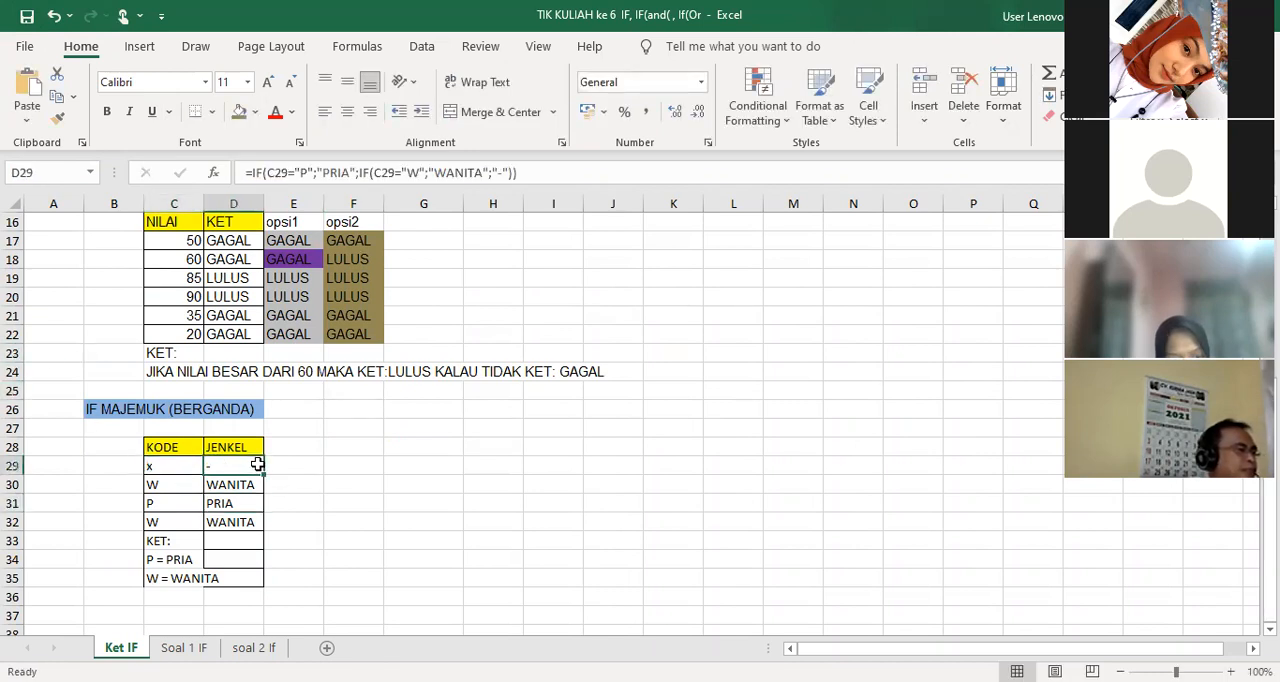
pyautogui.click(508, 174)
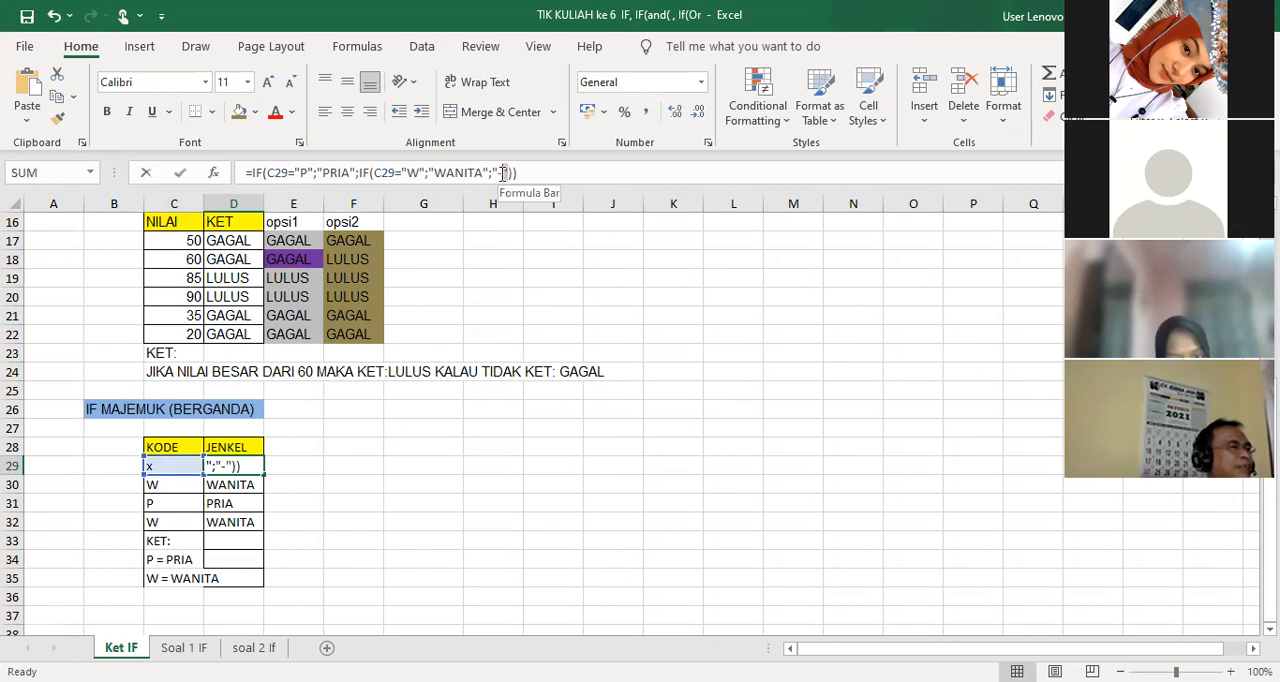
pyautogui.doubleClick(502, 173)
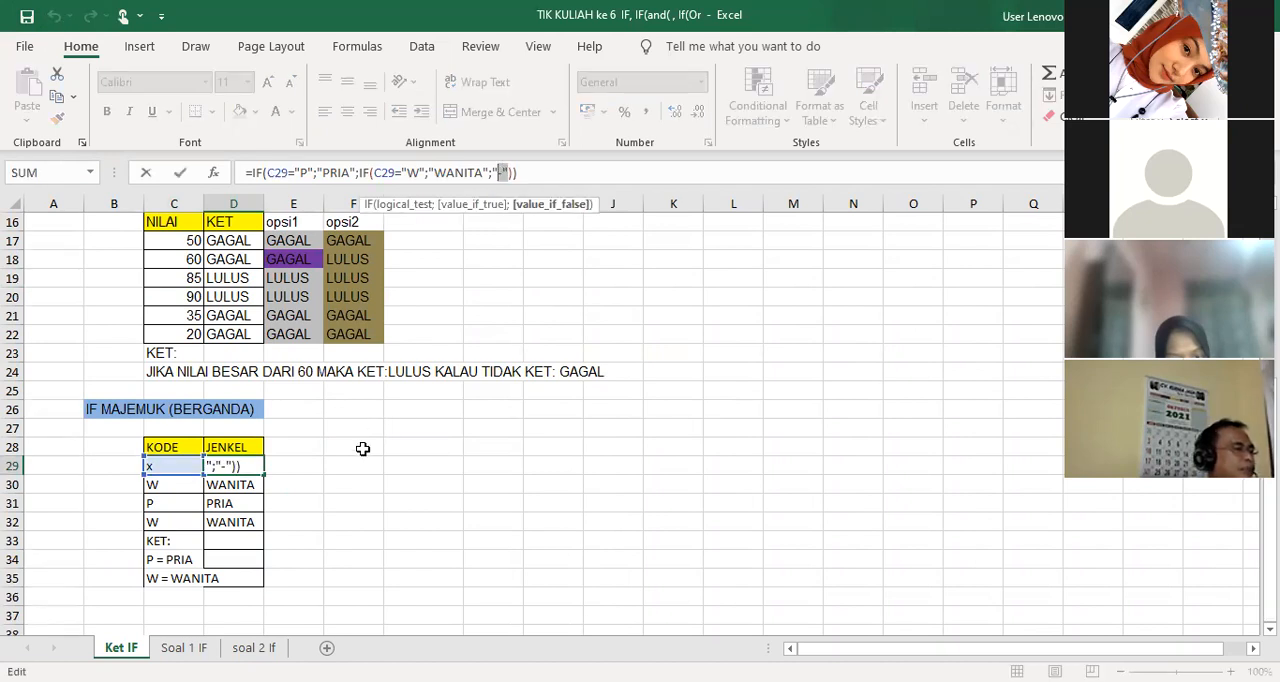
pyautogui.click(415, 485)
# Give the undefined-code row C29:D29 a light purple fill and red font
pyautogui.moveTo(165, 466); pyautogui.dragTo(247, 466)
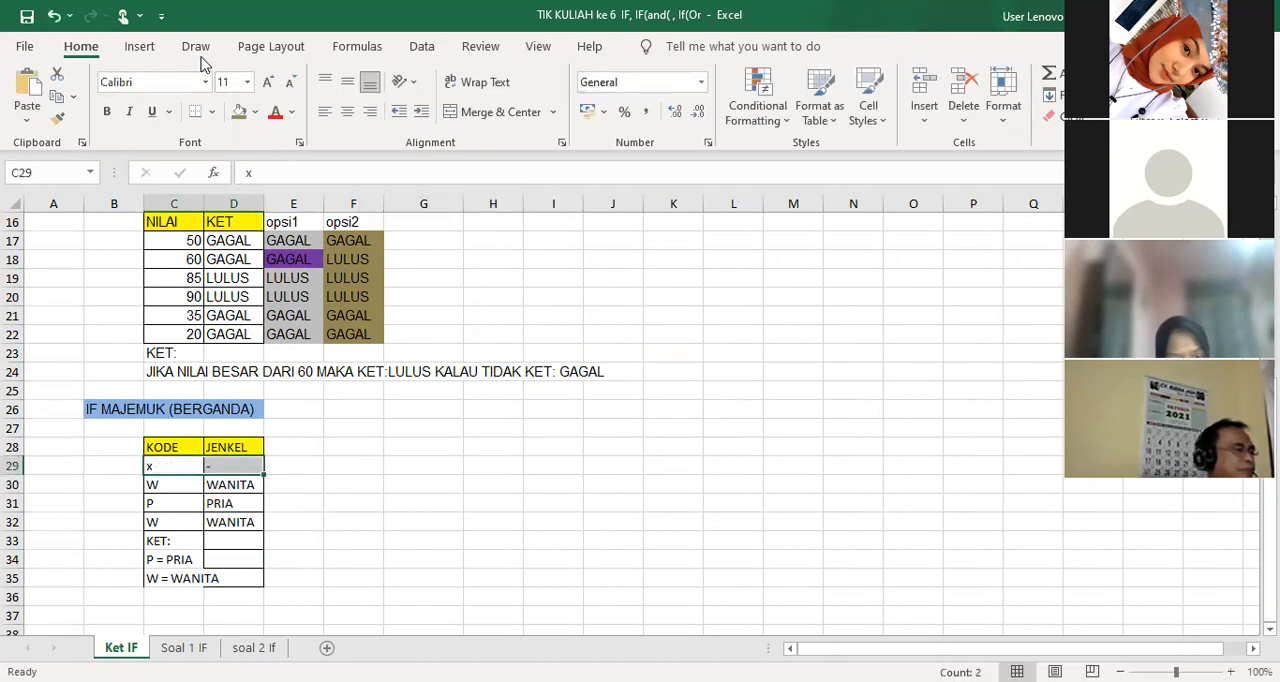
pyautogui.click(255, 112)
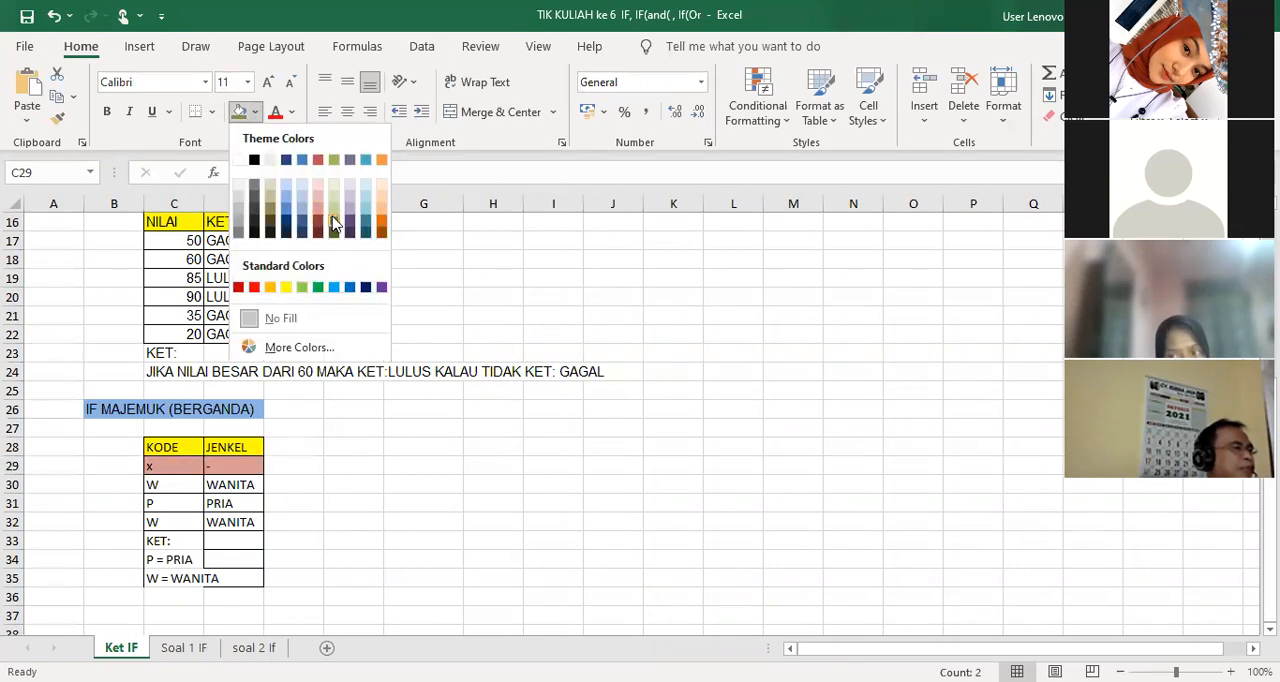
pyautogui.click(362, 446)
pyautogui.moveTo(190, 466); pyautogui.dragTo(232, 467)
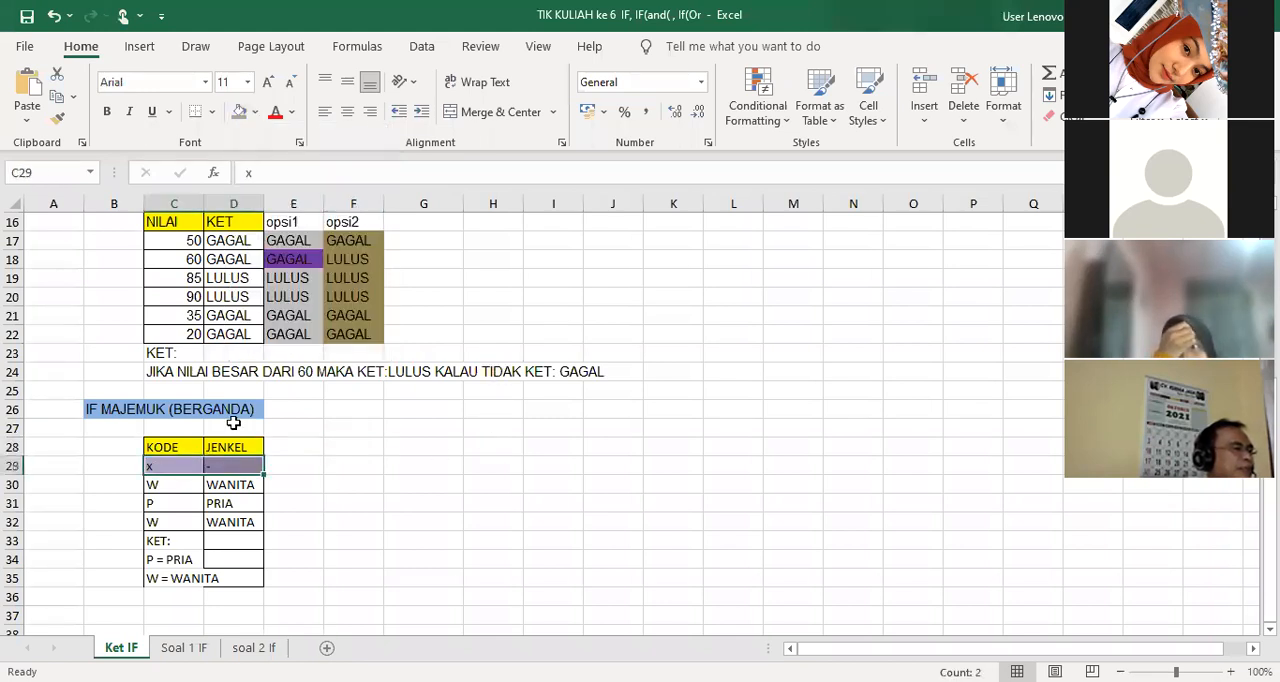
pyautogui.click(276, 113)
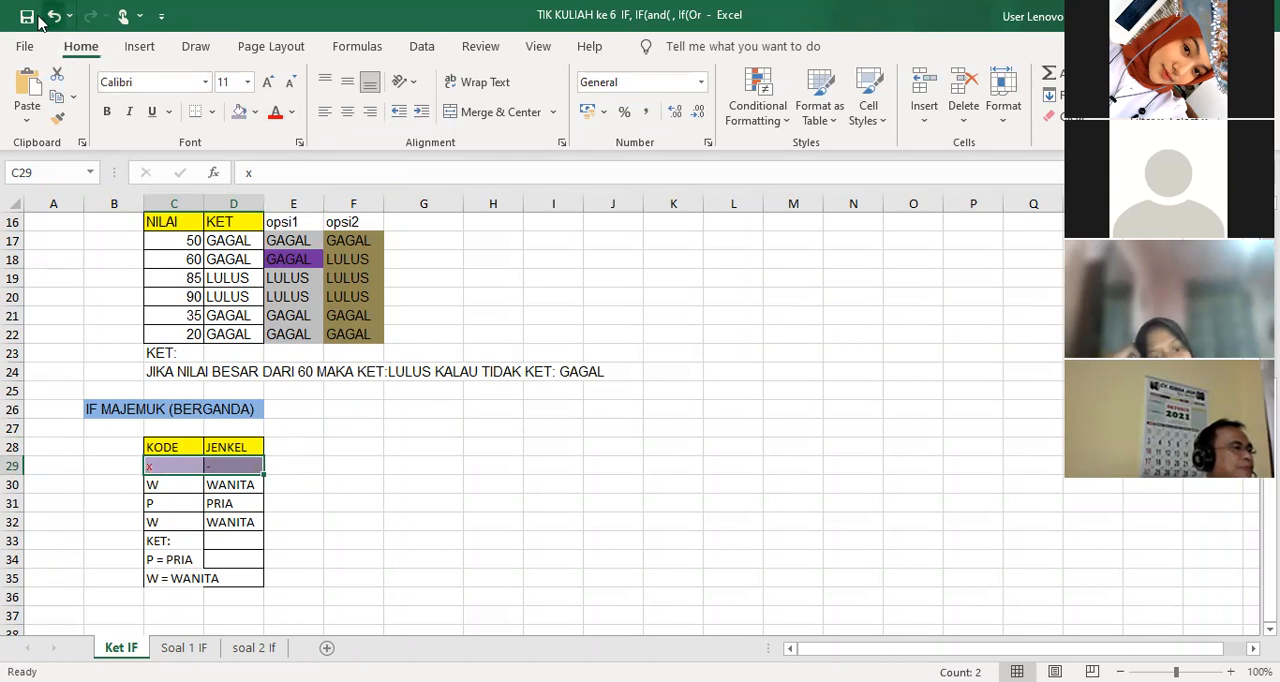
pyautogui.click(654, 449)
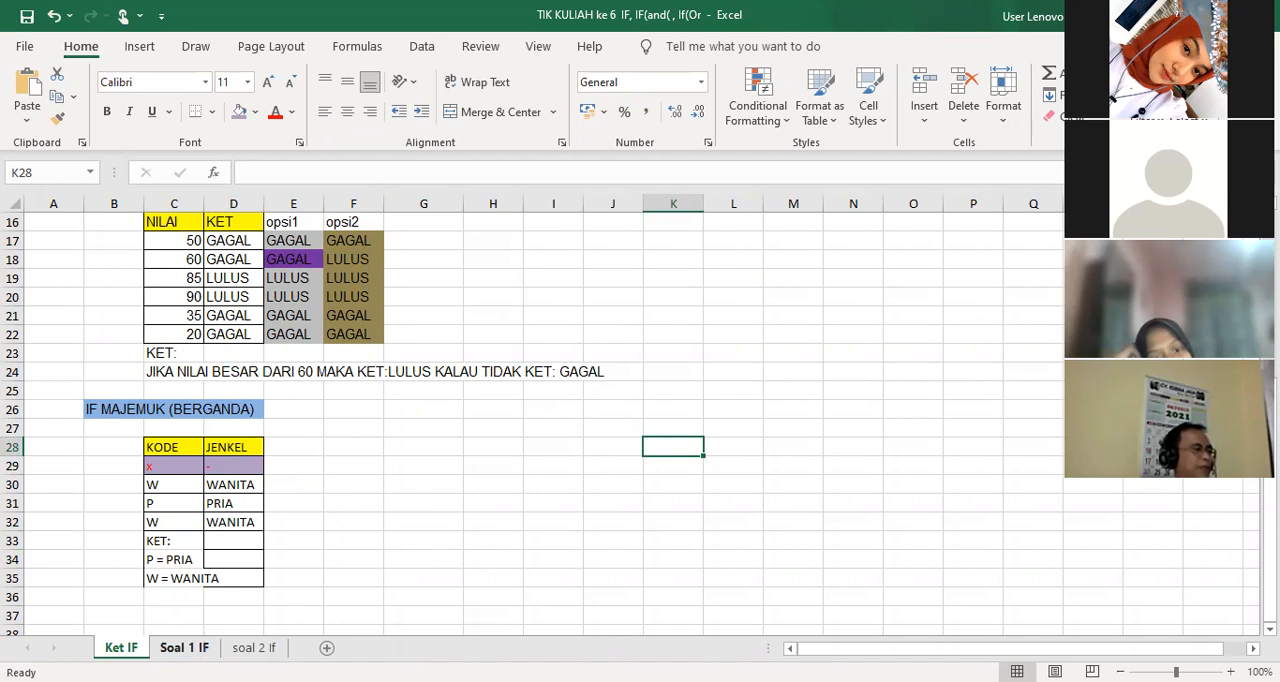
# Open the Soal 1 IF sheet and examine the sales table, the item-type and unit-price rules by KODE, and the discount rule
pyautogui.click(184, 647)
pyautogui.scroll(13, 229, 528)
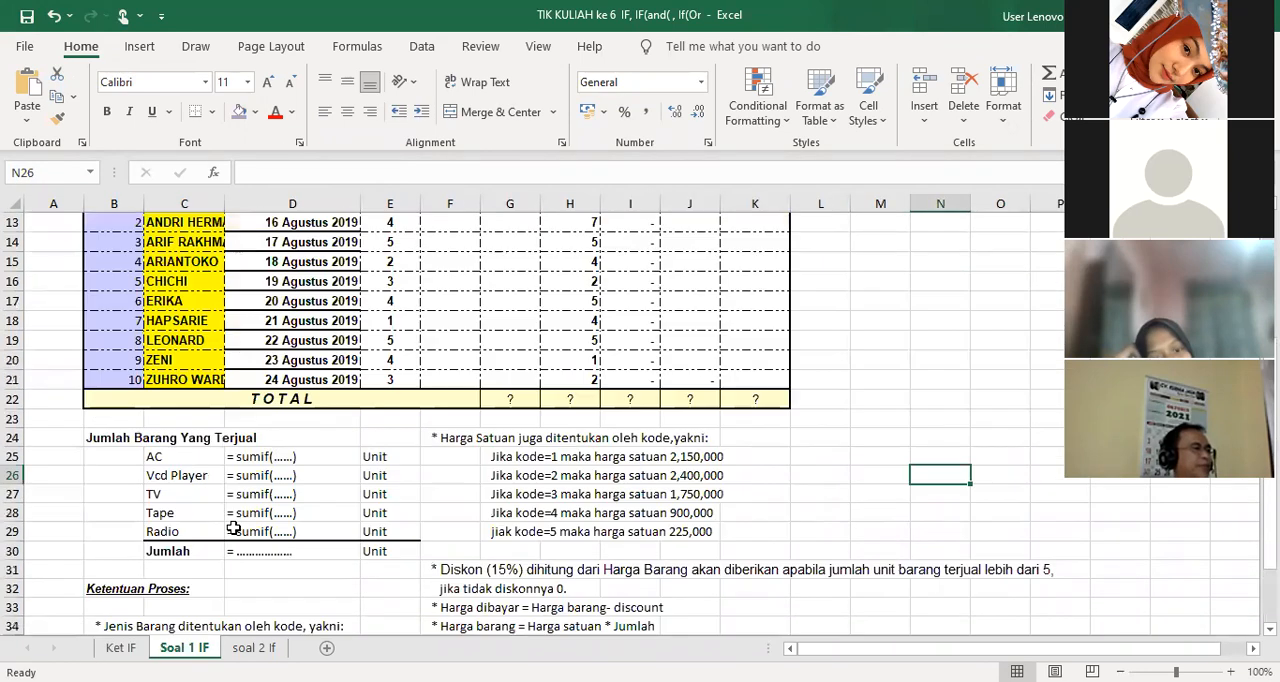
pyautogui.scroll(-1, 449, 437)
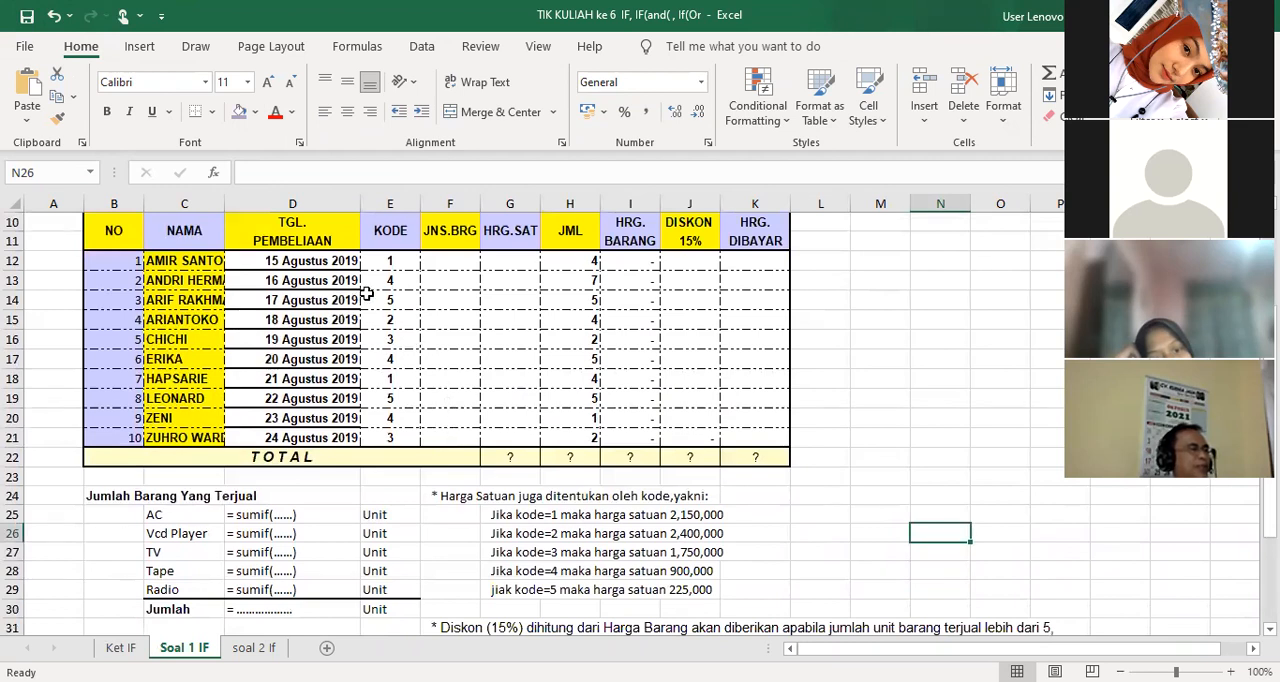
pyautogui.scroll(1, 132, 252)
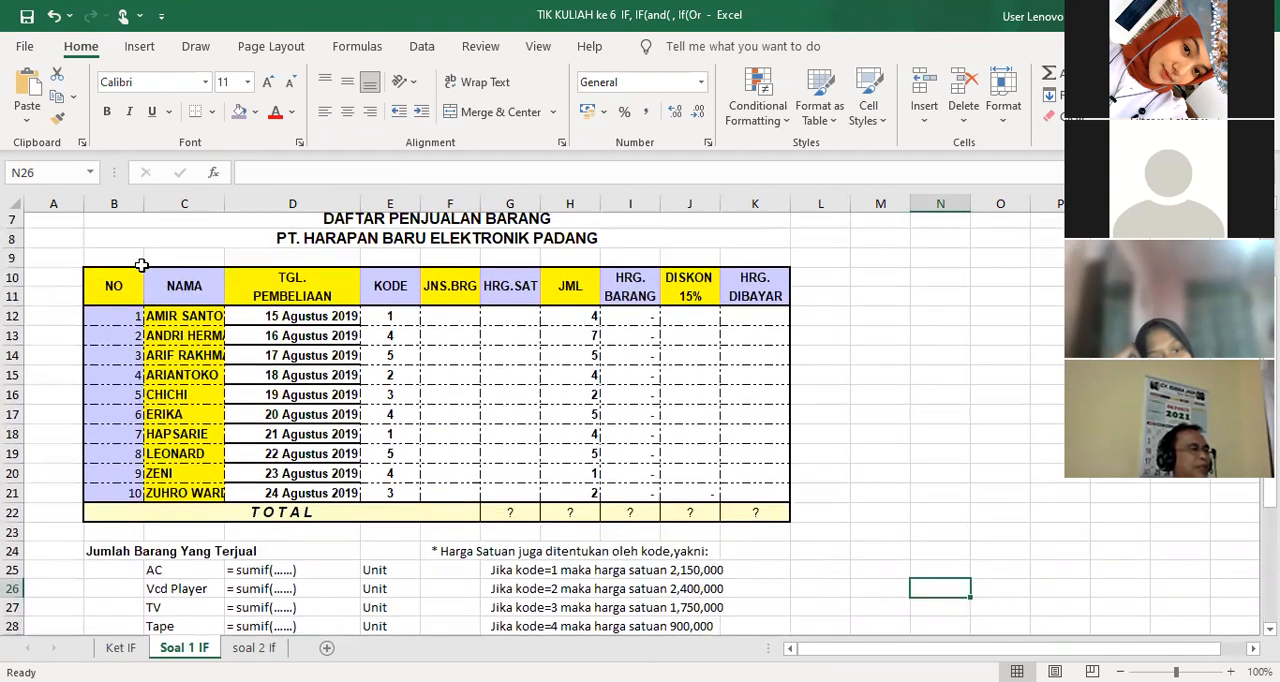
pyautogui.click(462, 322)
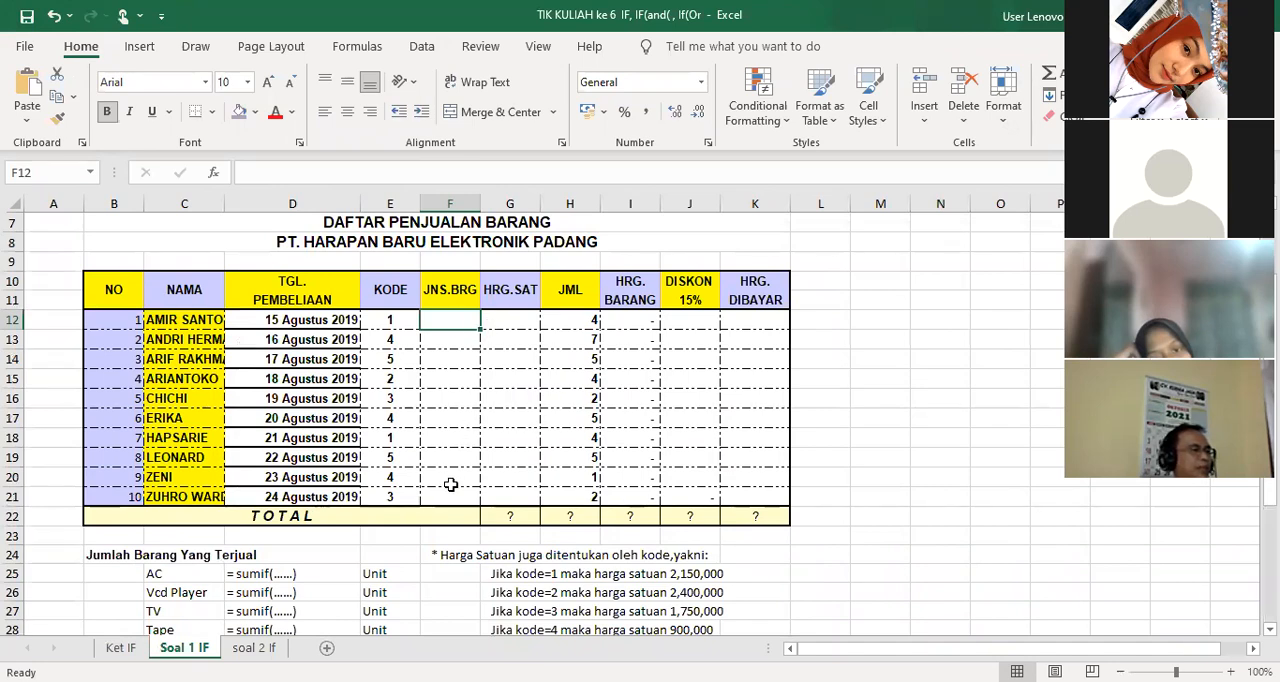
pyautogui.scroll(-1, 553, 508)
pyautogui.scroll(2, 553, 506)
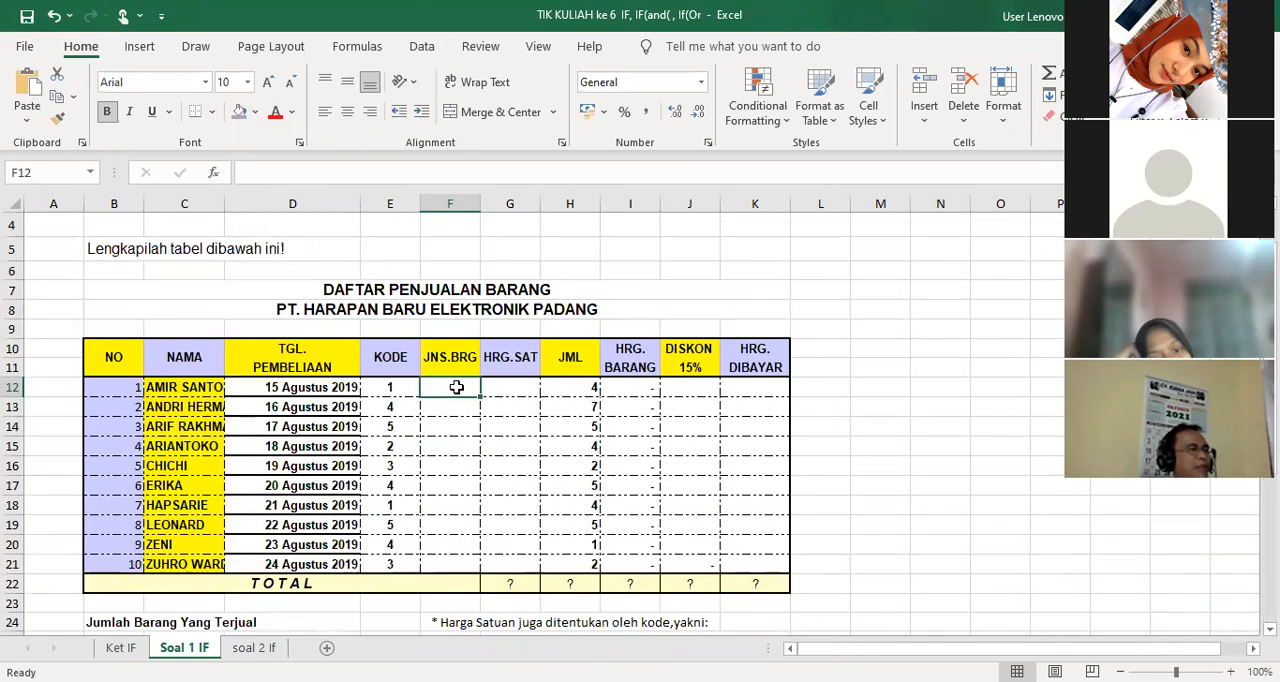
pyautogui.scroll(-3, 440, 405)
pyautogui.scroll(-2, 430, 428)
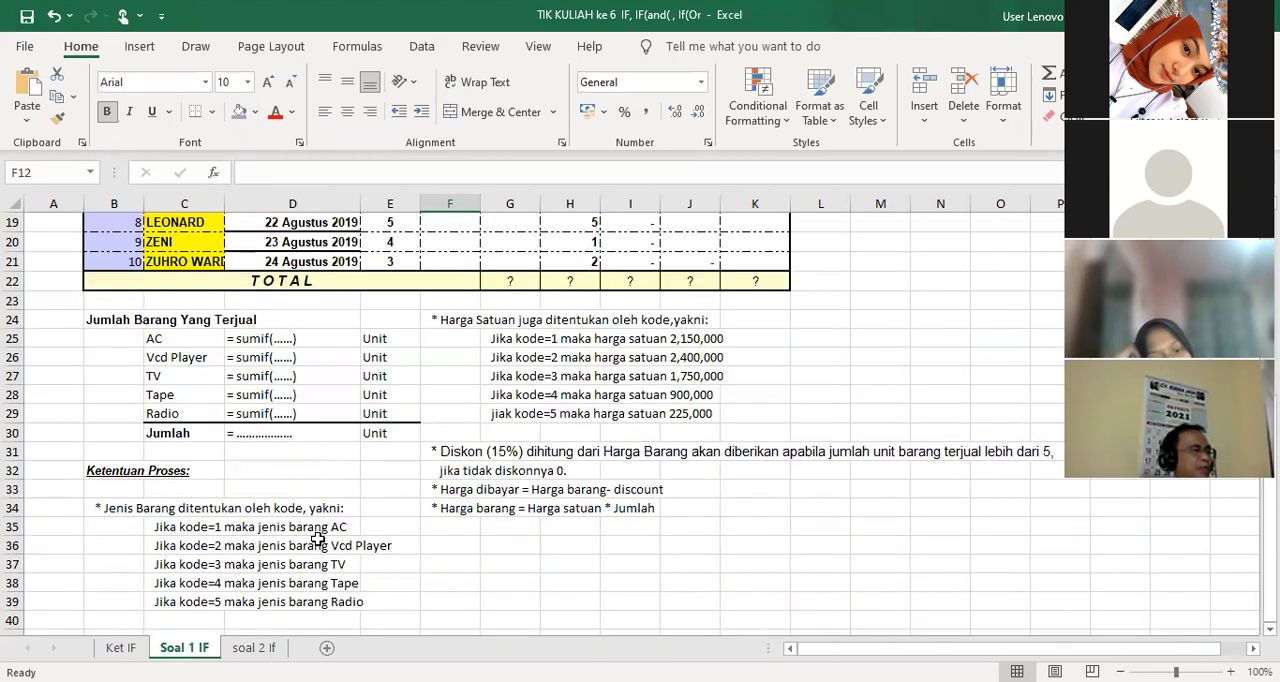
pyautogui.scroll(3, 378, 530)
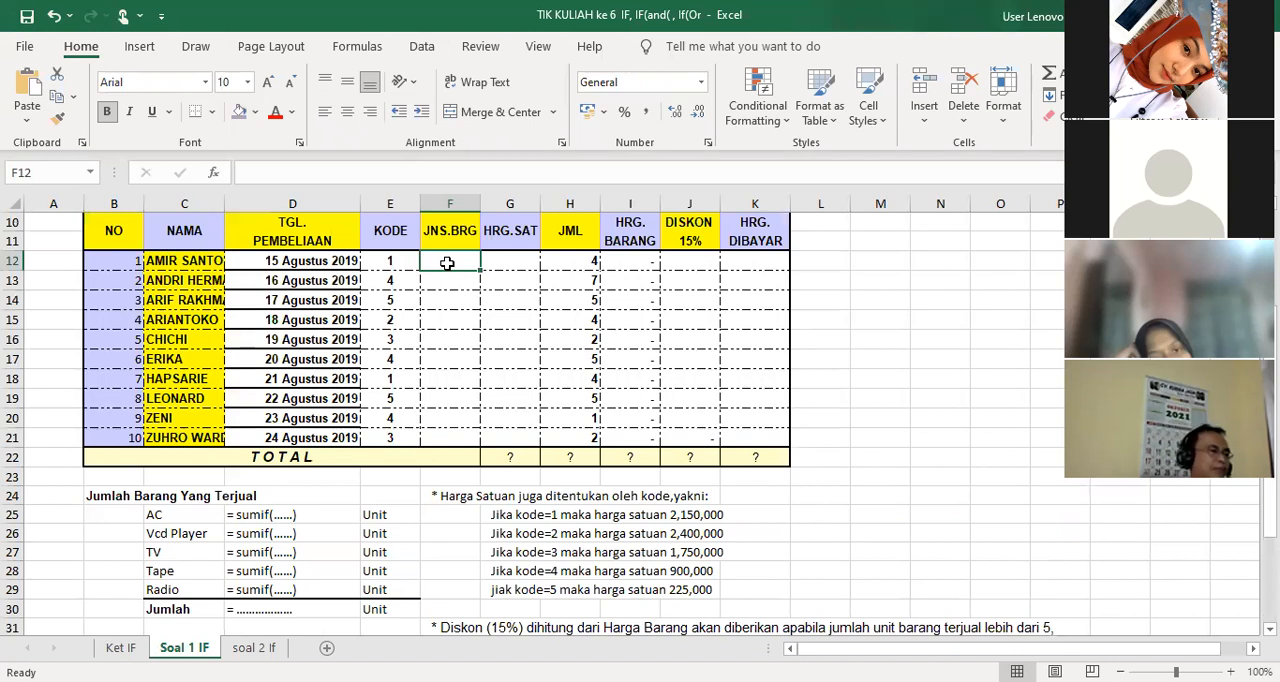
# Start an IF formula in F12 under JNS.BRG that returns "AC" when the KODE in E12 equals 1
pyautogui.write('=if(')
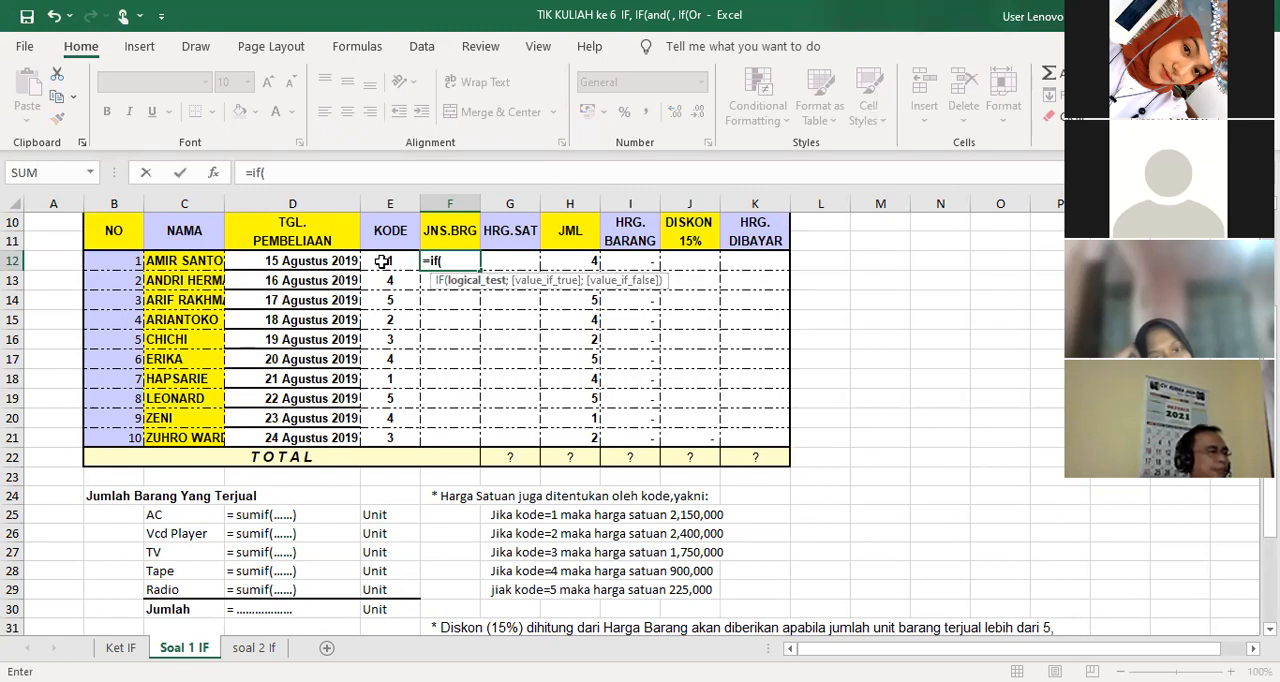
pyautogui.click(383, 261)
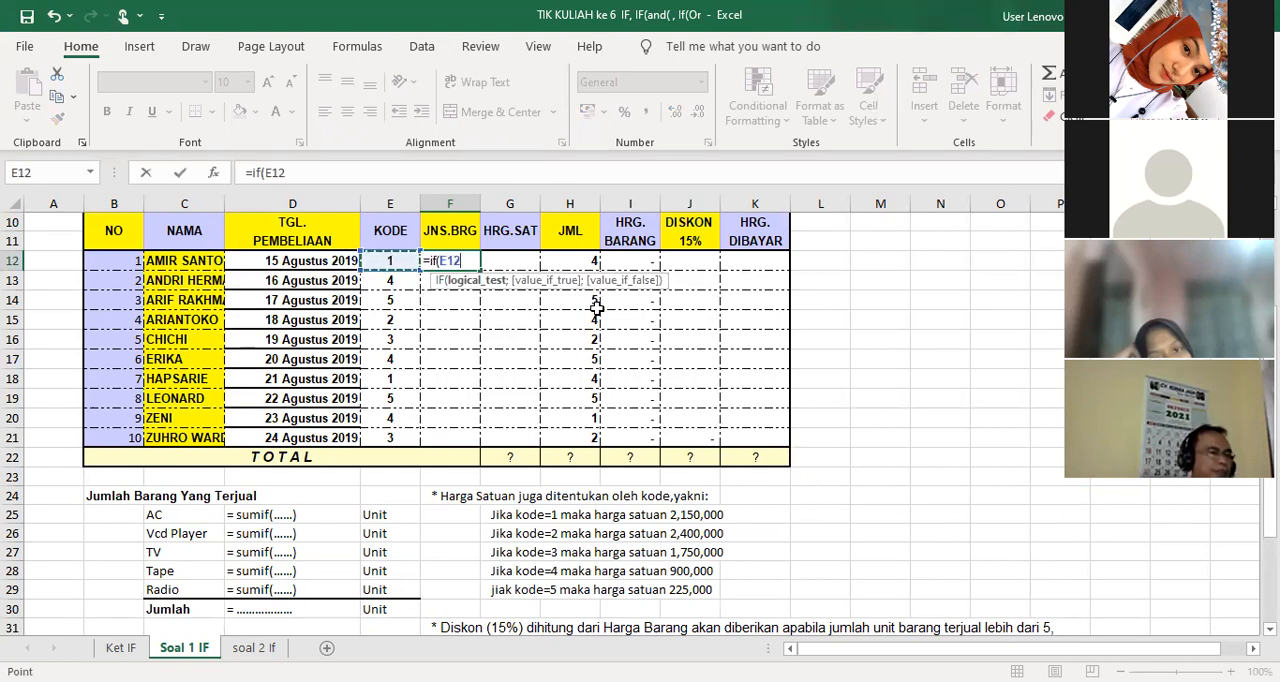
pyautogui.write('="AC";')
pyautogui.scroll(-3, 630, 370)
pyautogui.scroll(4, 497, 277)
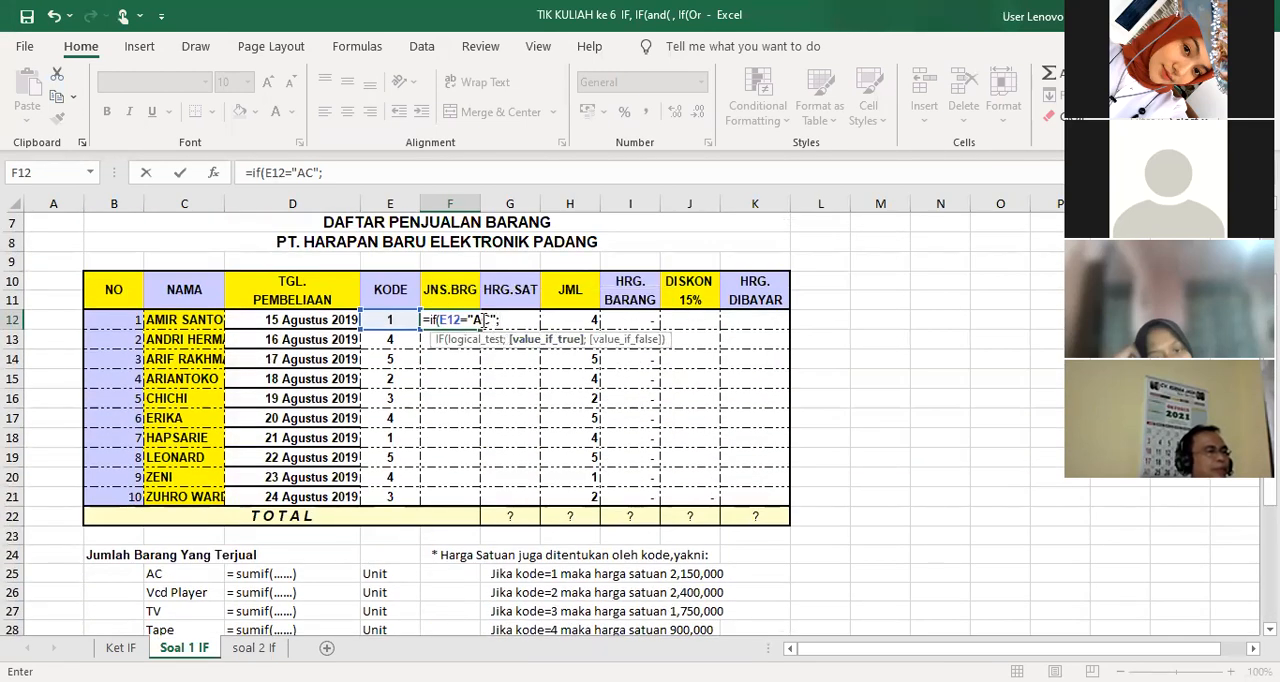
pyautogui.doubleClick(477, 320)
pyautogui.press('BackSpace')
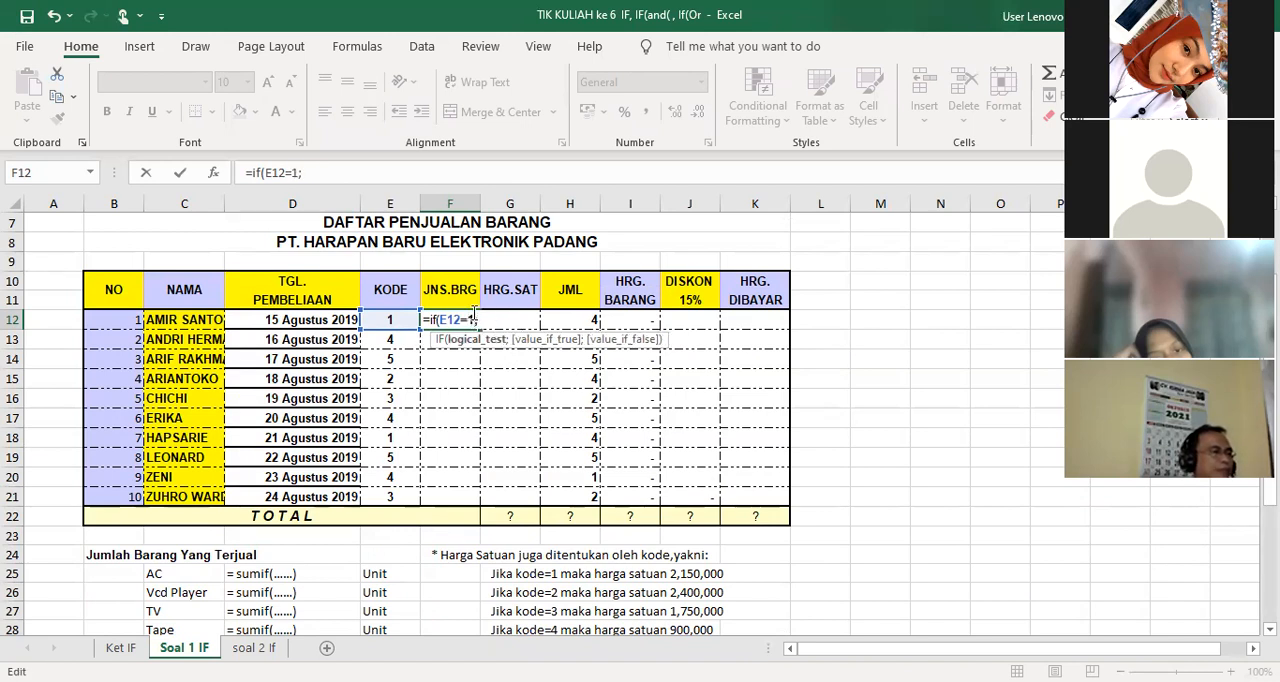
pyautogui.click(497, 322)
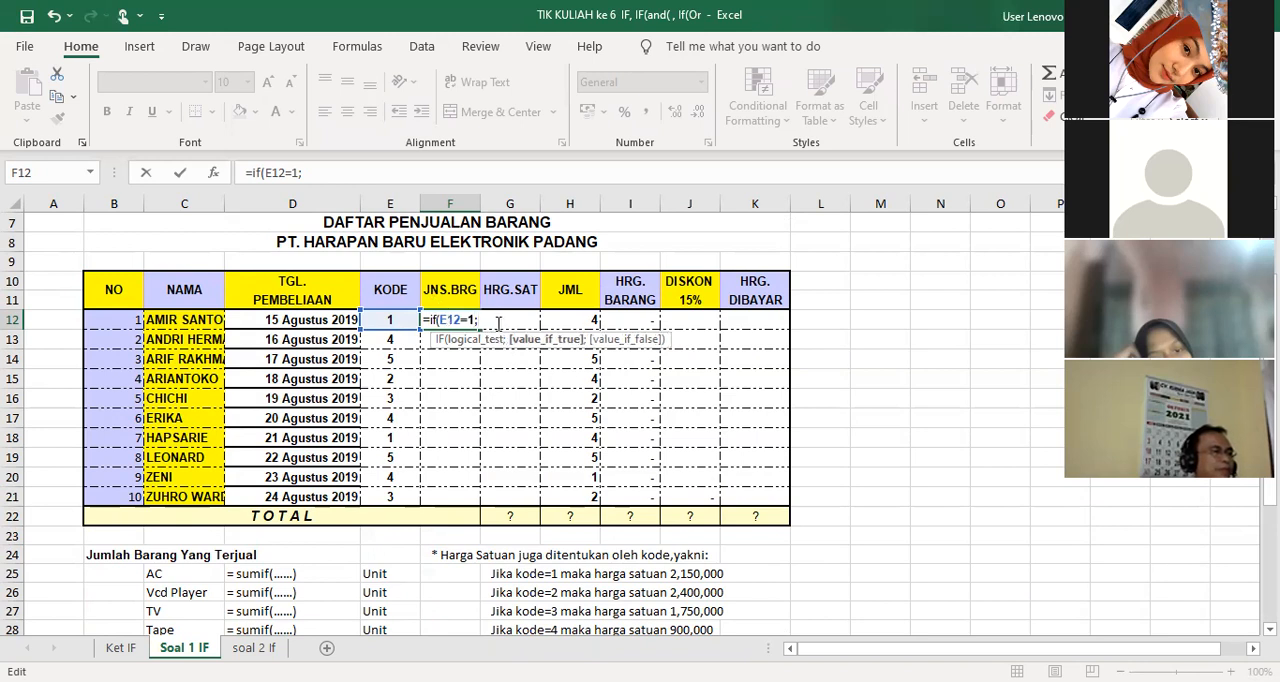
pyautogui.write('"AC')
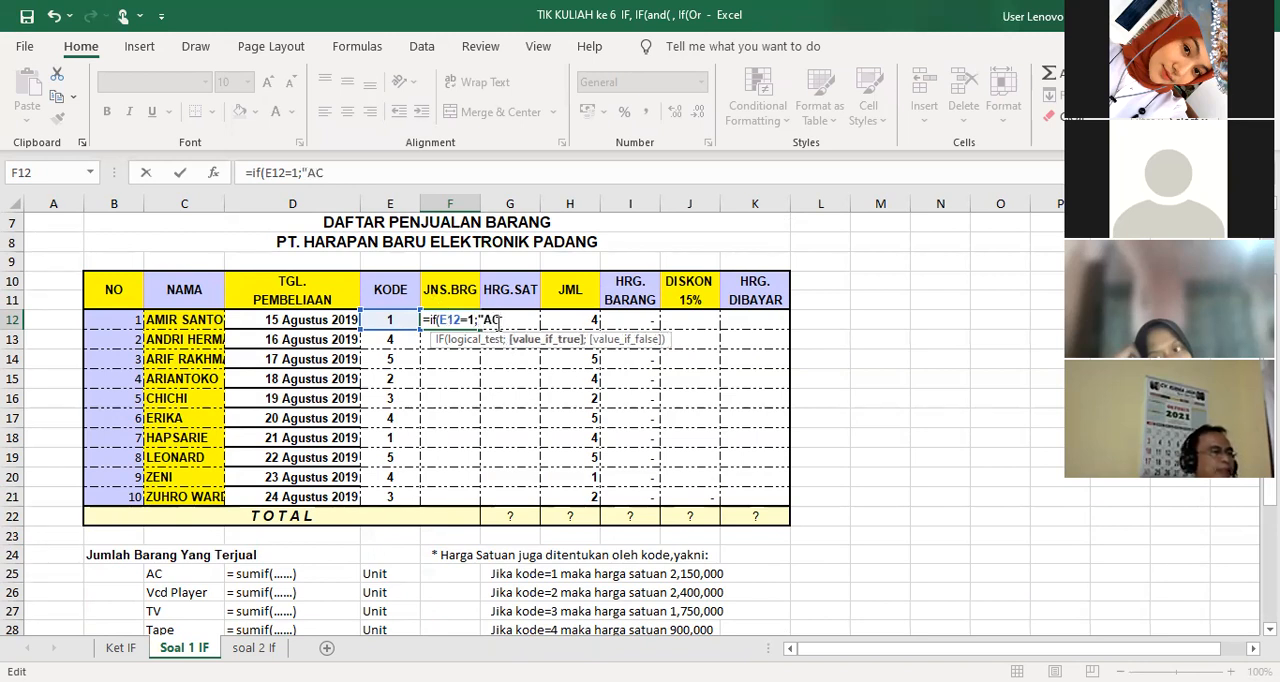
pyautogui.write('"')
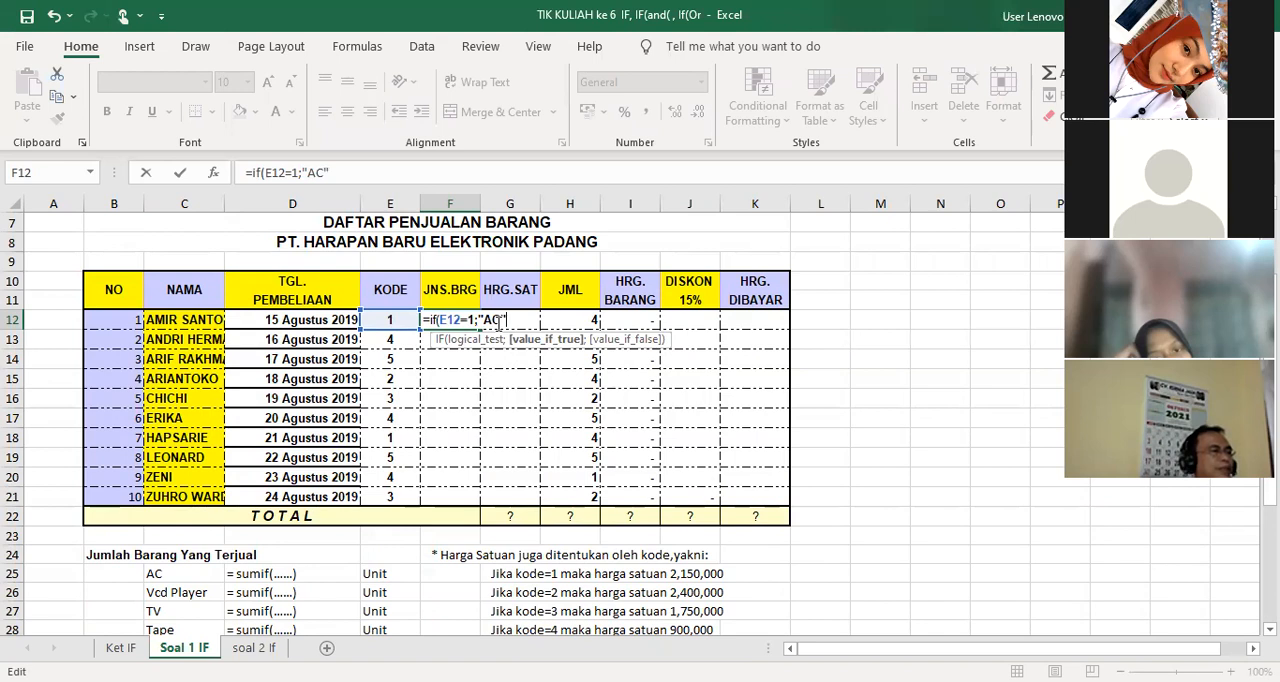
pyautogui.write(';')
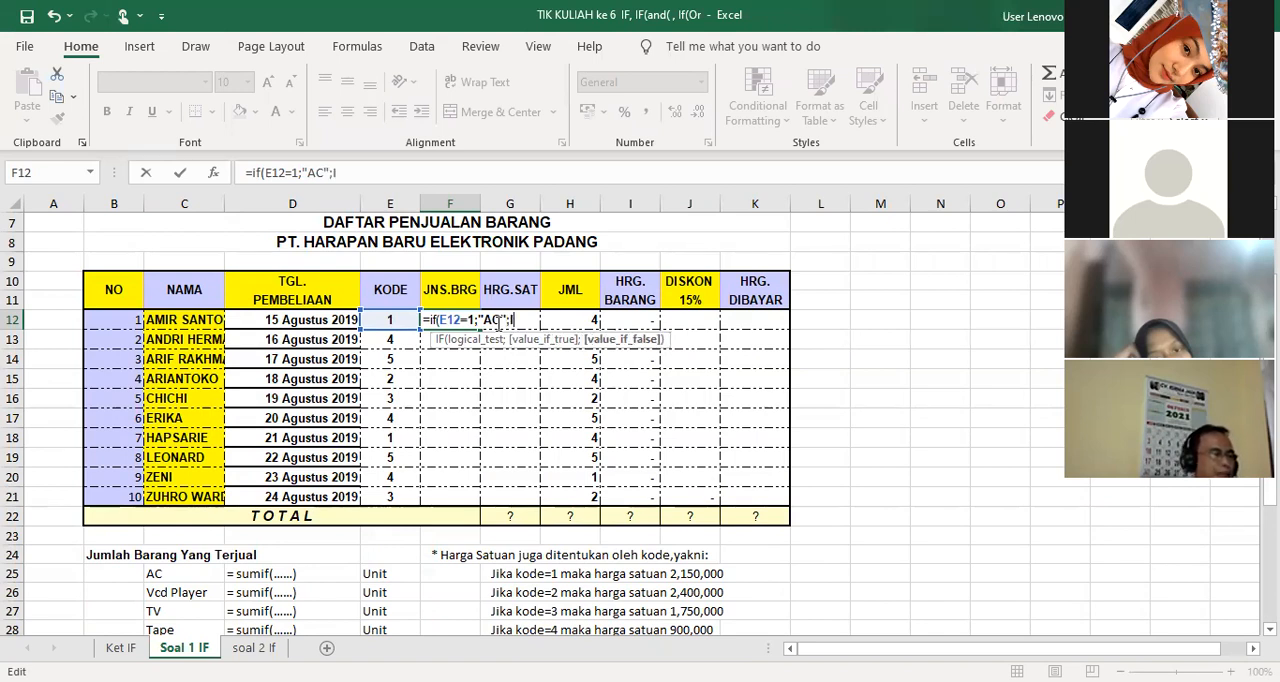
pyautogui.write('IF(')
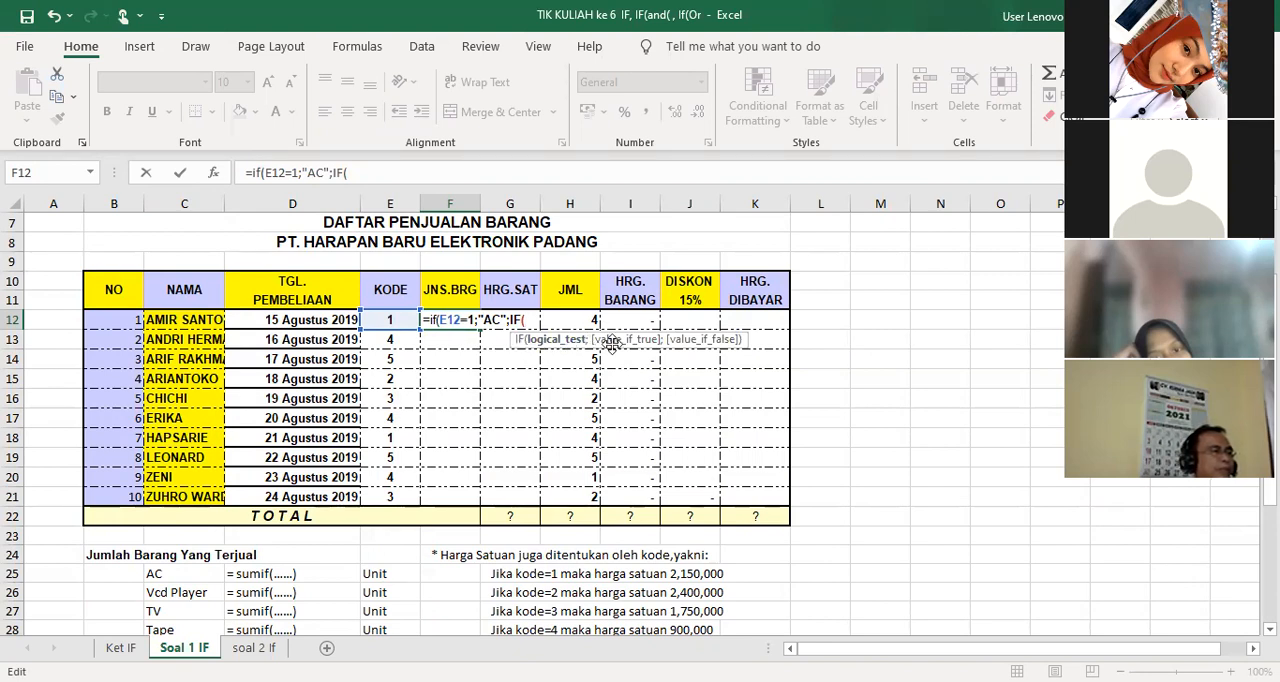
# Nest a second IF in the F12 formula that returns "VCD" when E12 equals 2, and enter the formula
pyautogui.click(390, 319)
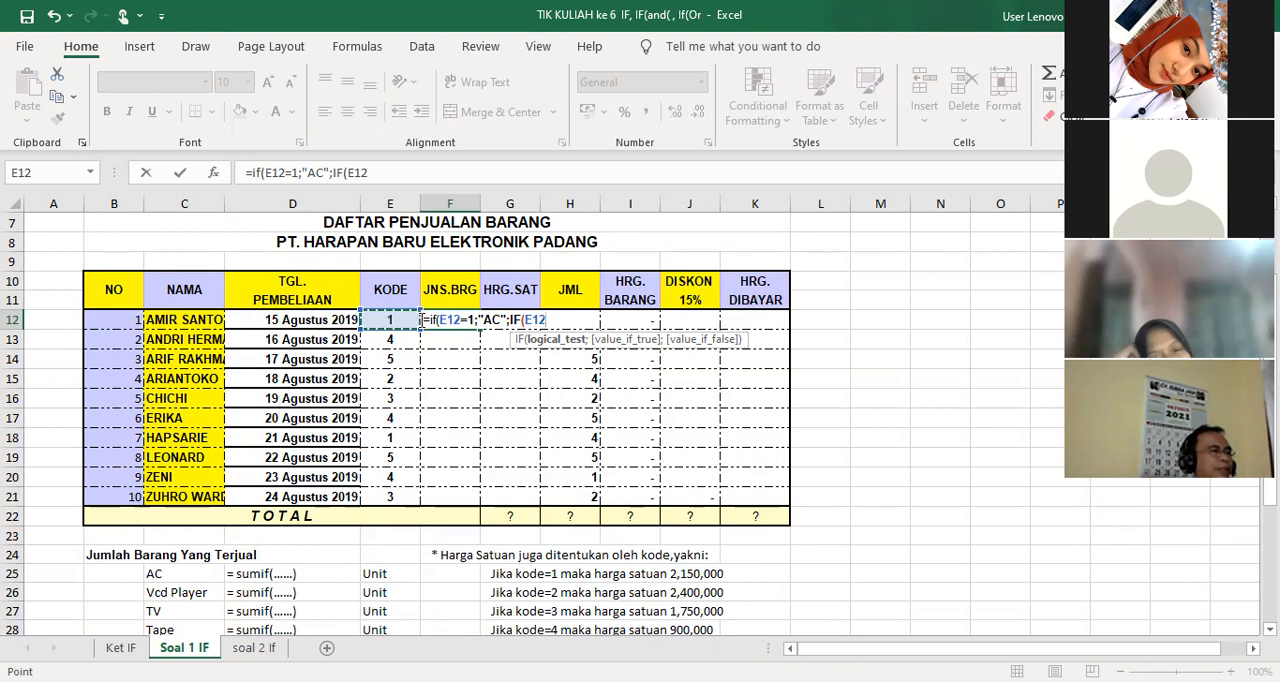
pyautogui.write('=')
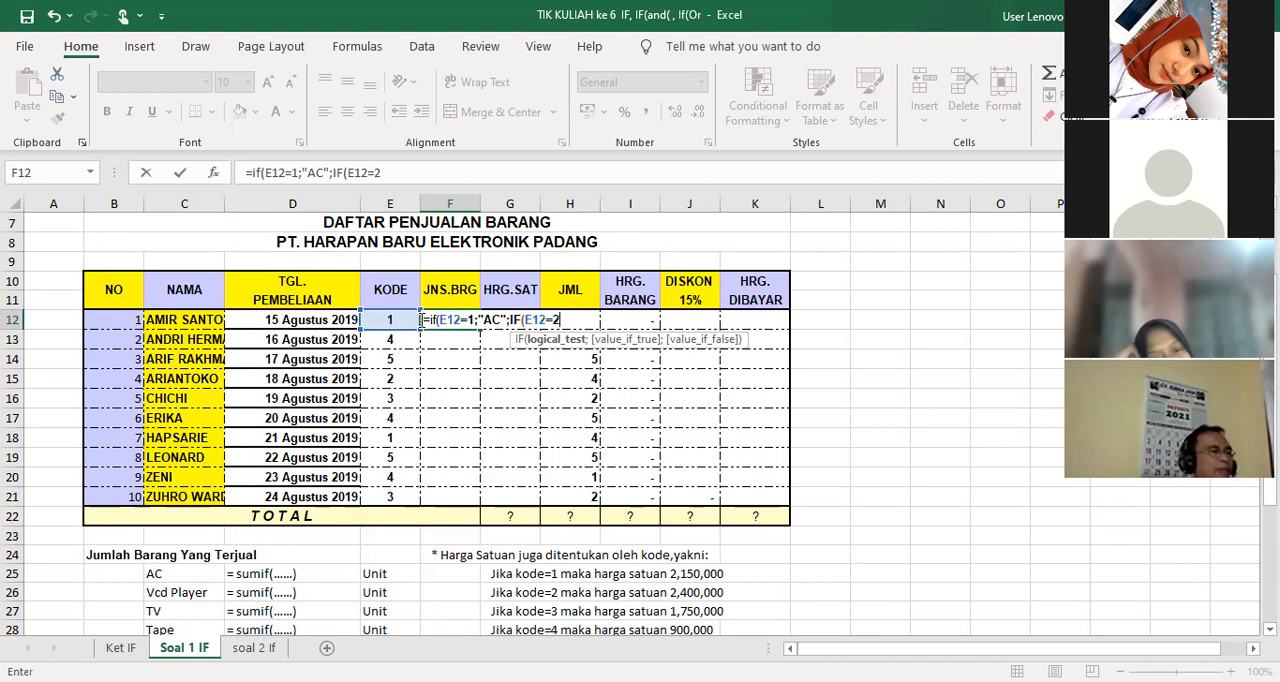
pyautogui.write('2;"')
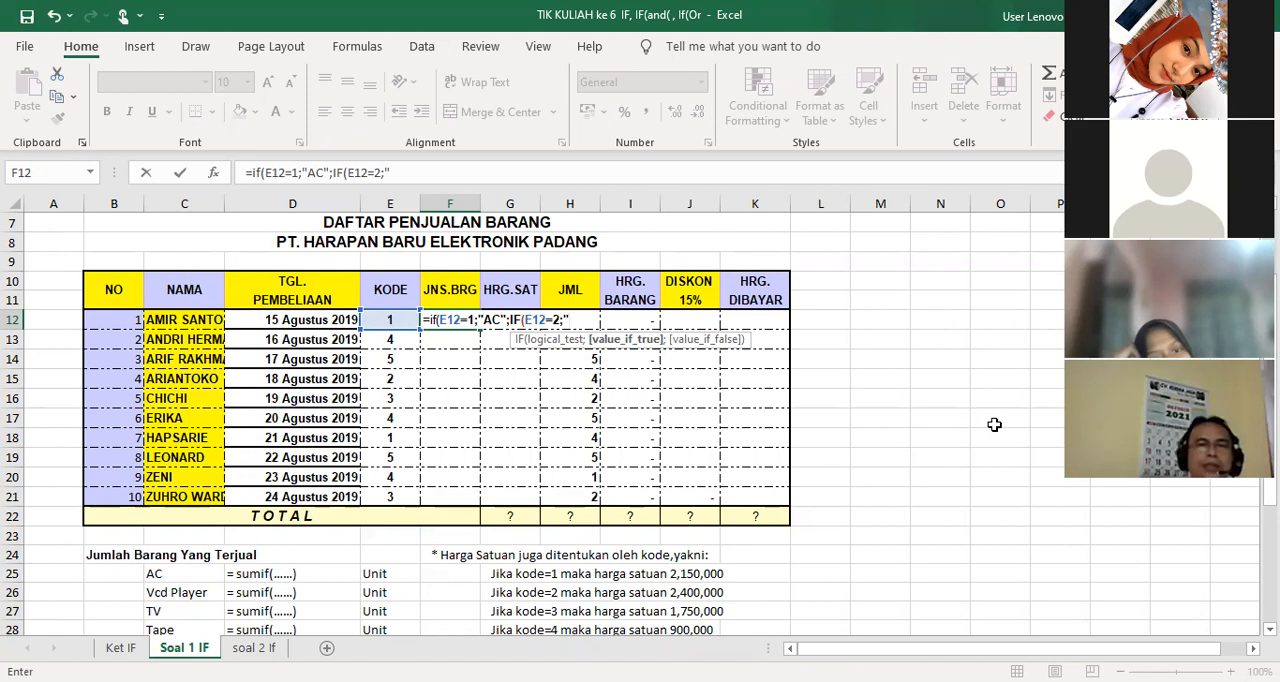
pyautogui.scroll(-1, 950, 458)
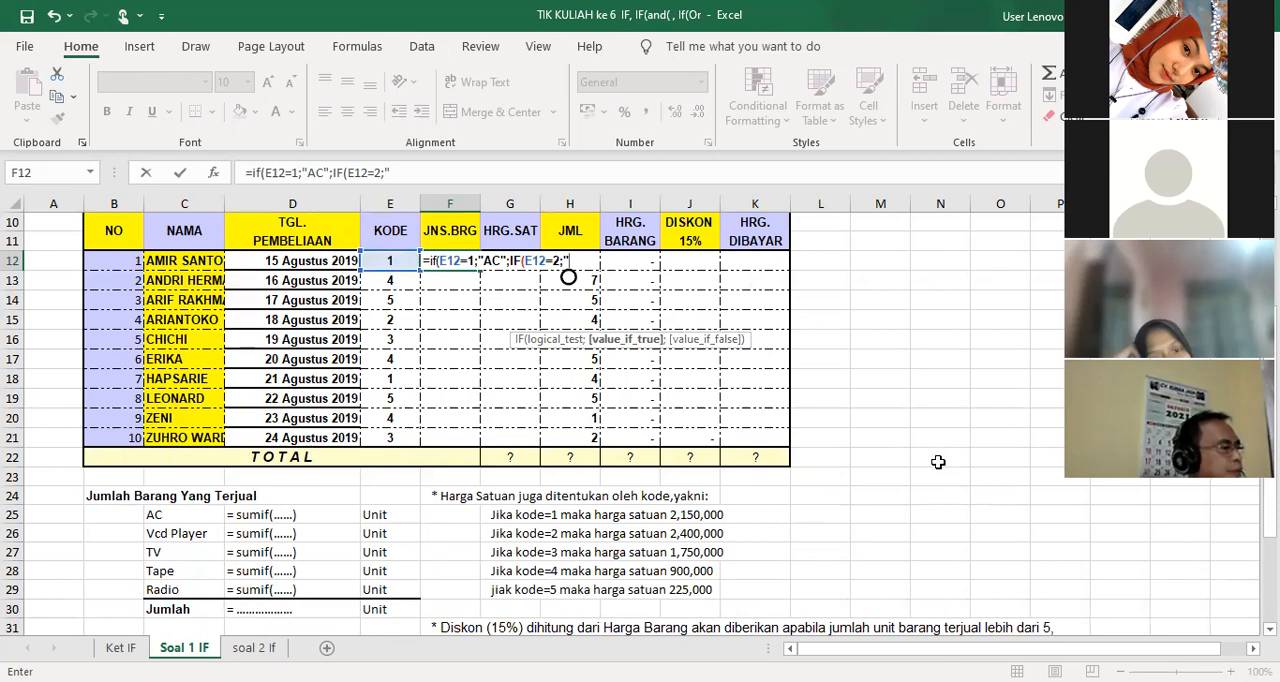
pyautogui.scroll(-2, 938, 462)
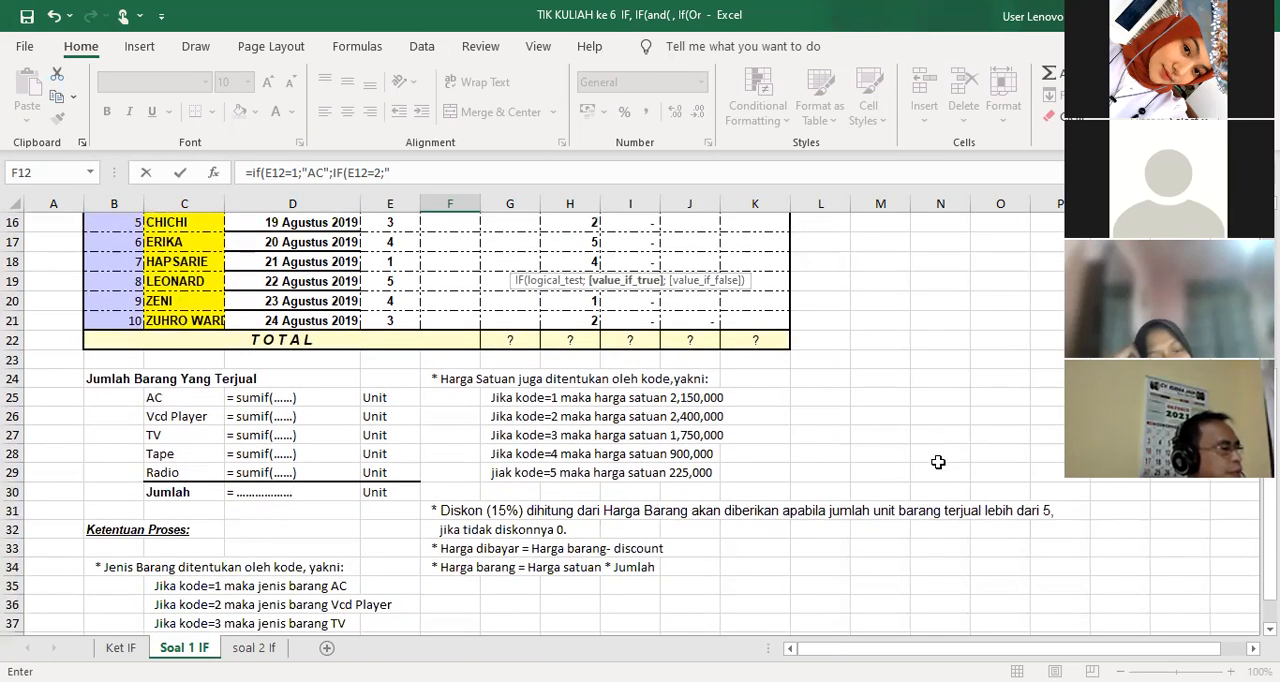
pyautogui.scroll(3, 938, 462)
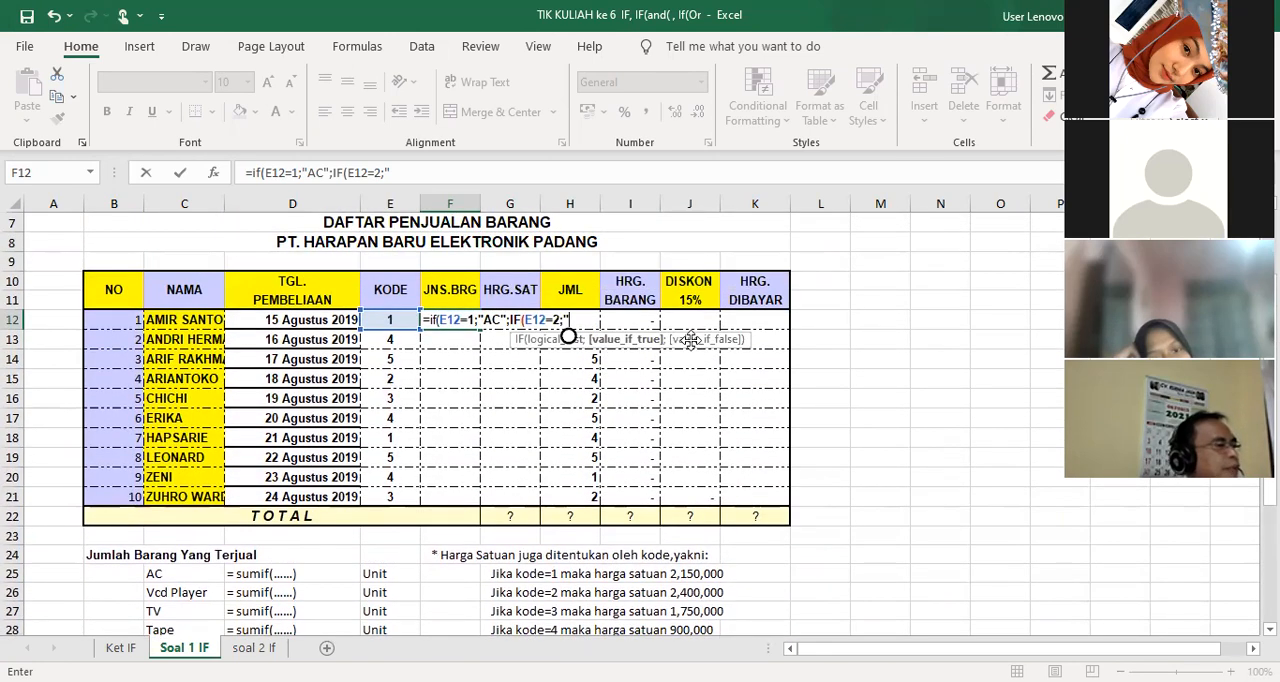
pyautogui.write('VCD"')
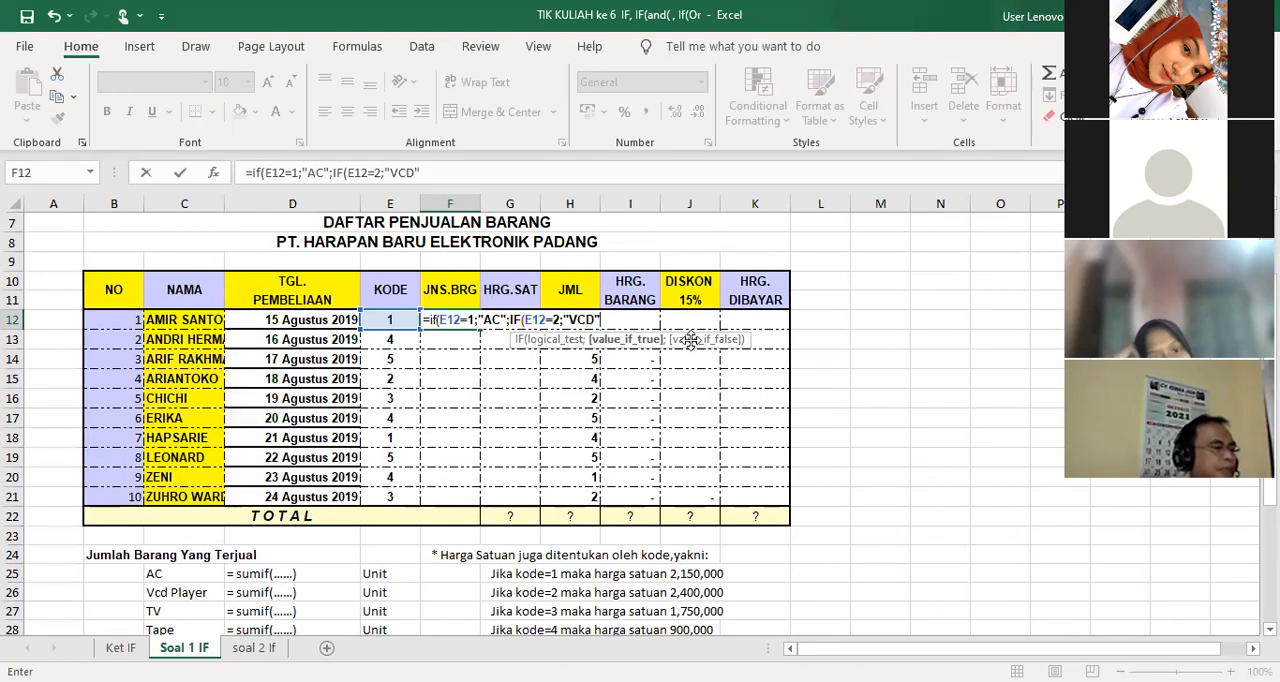
pyautogui.write('))')
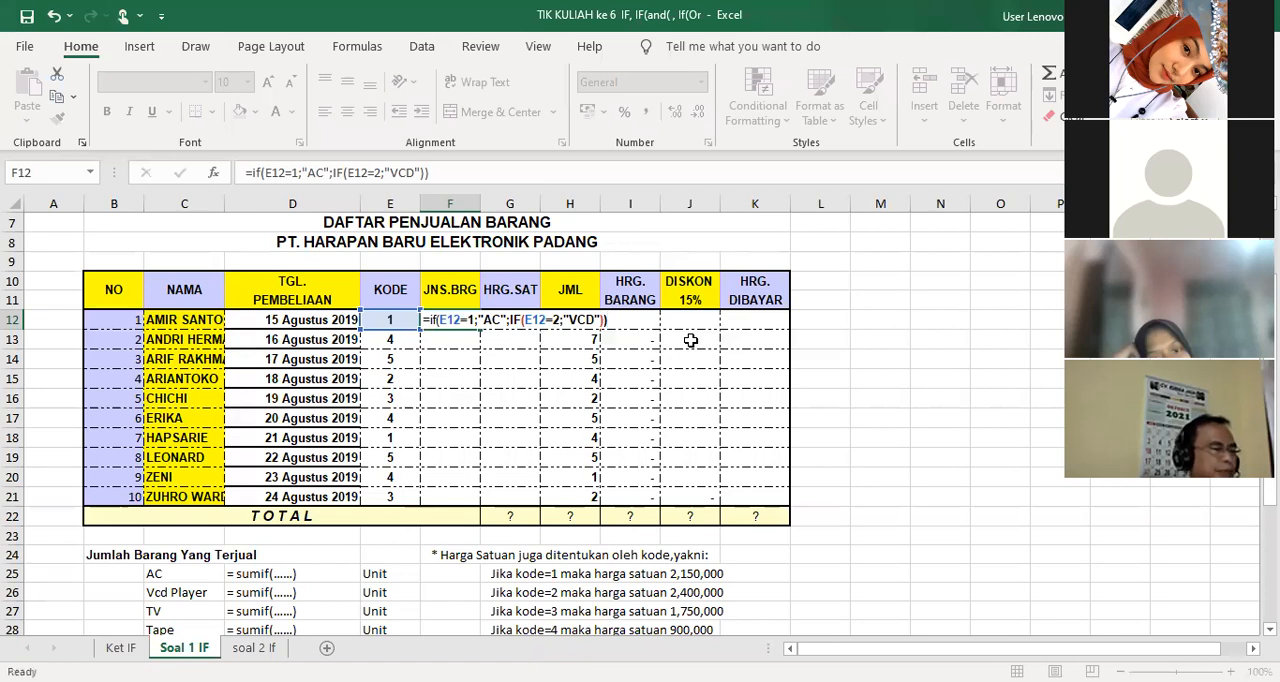
pyautogui.press('Return')
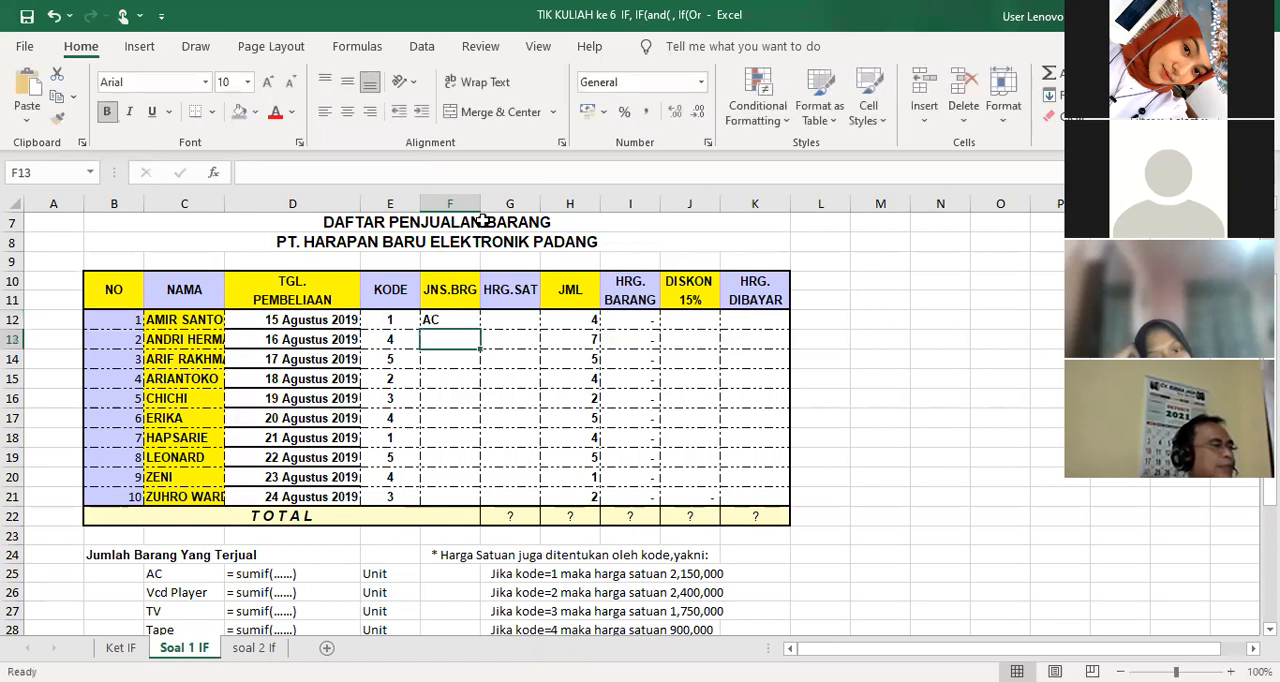
# Copy the JNS.BRG formula from F12 down to F13
pyautogui.click(468, 322)
pyautogui.moveTo(481, 331); pyautogui.dragTo(481, 349)
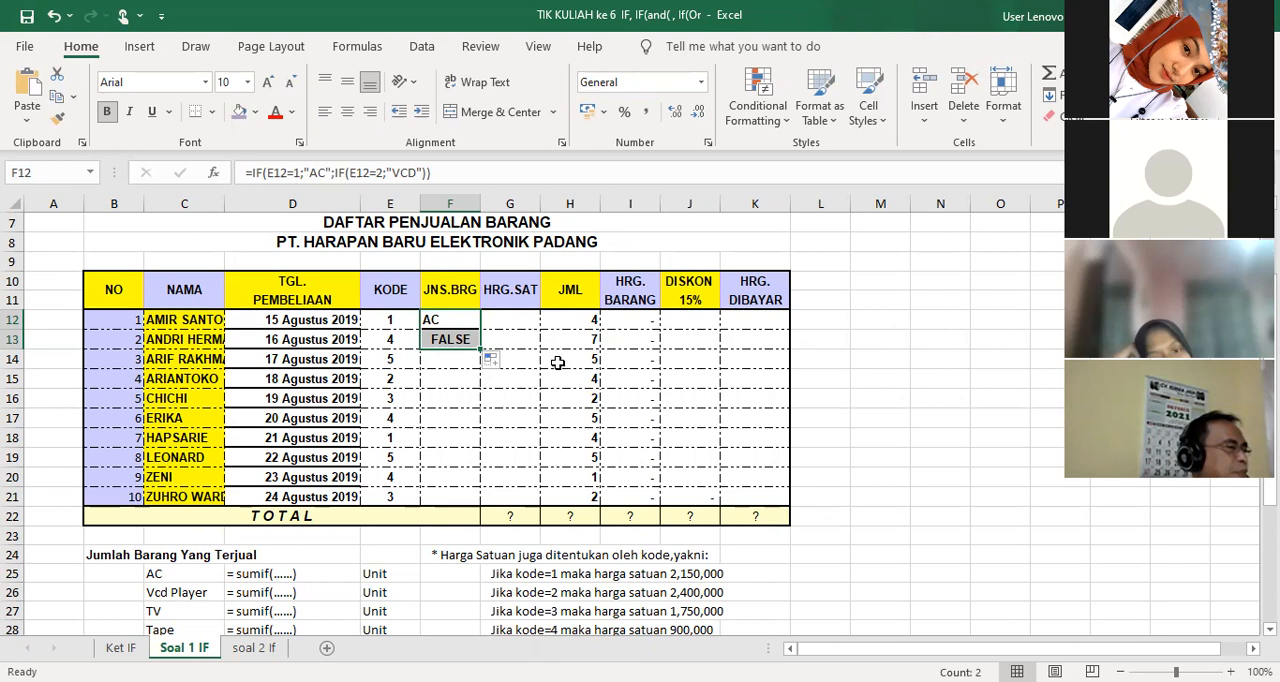
pyautogui.click(503, 319)
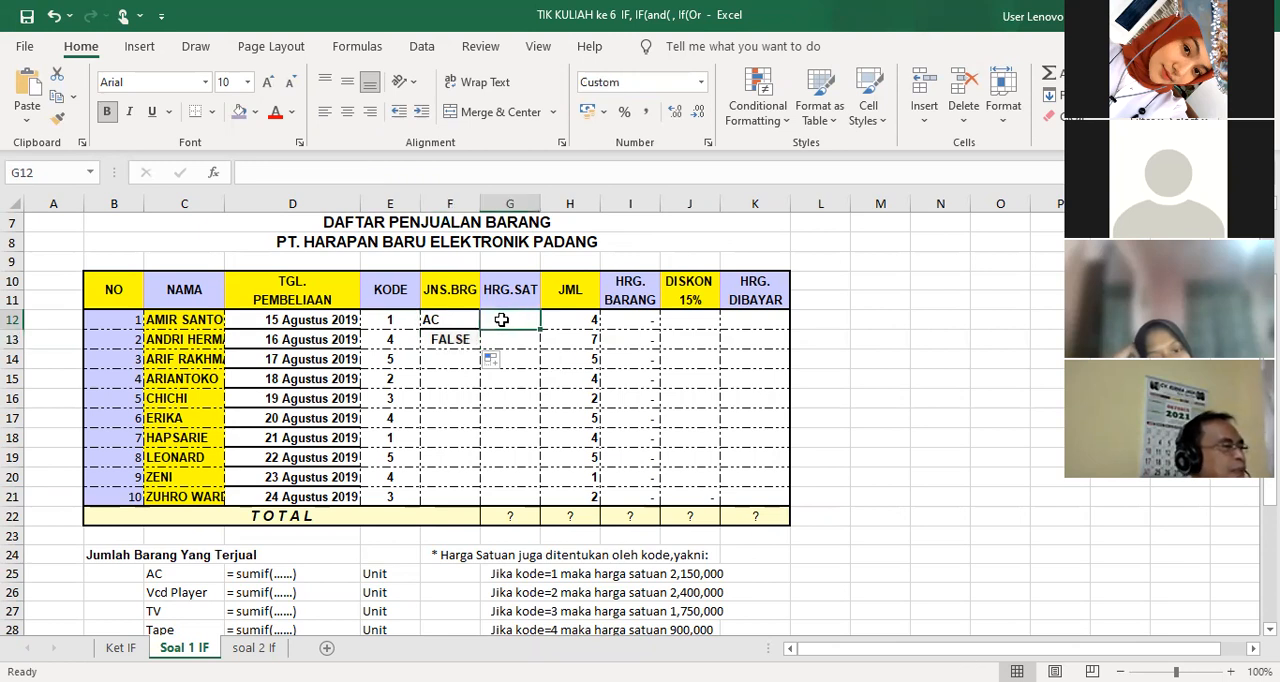
# Start an IF formula in G12 under HRG.SAT that tests whether the KODE in E12 equals 1
pyautogui.scroll(-1, 491, 468)
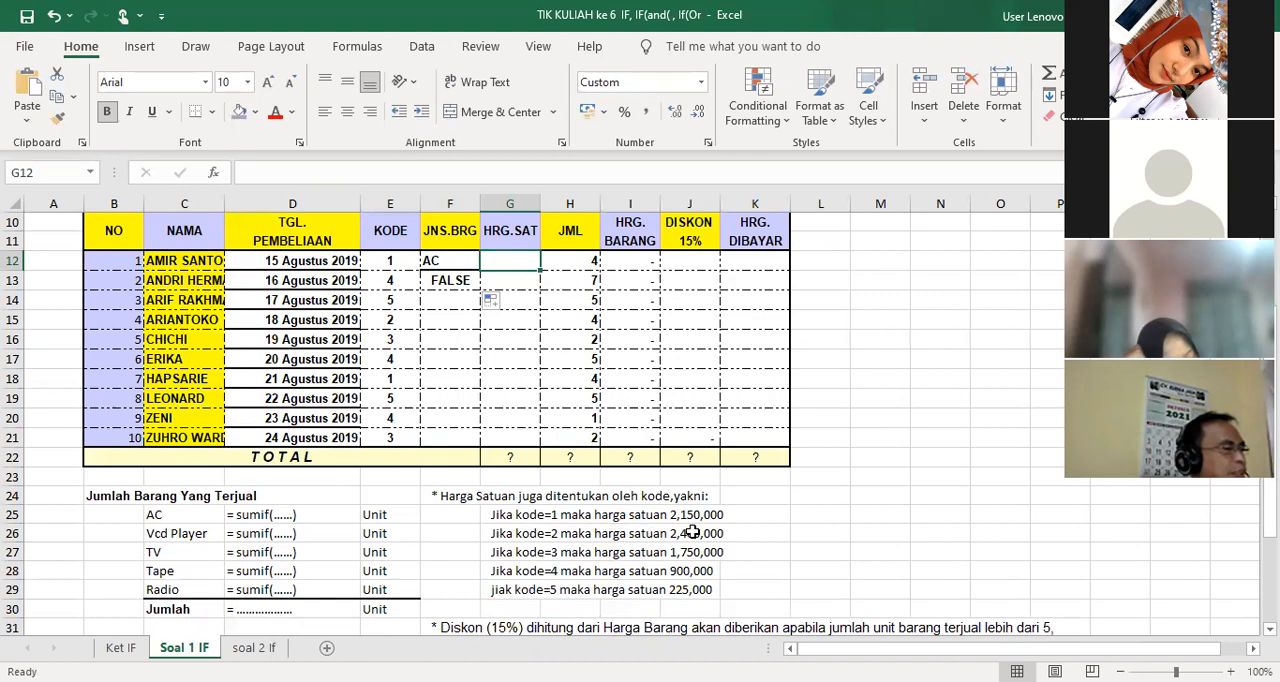
pyautogui.scroll(1, 692, 532)
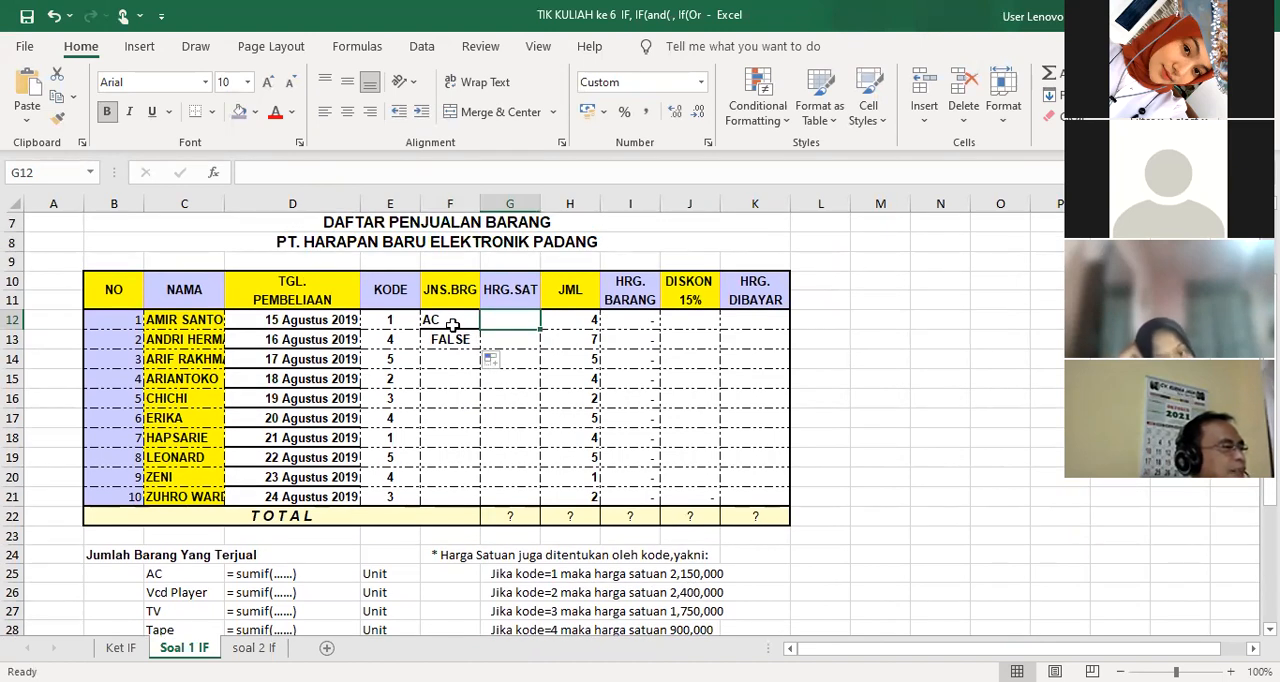
pyautogui.click(453, 325)
pyautogui.click(510, 320)
pyautogui.write('if(')
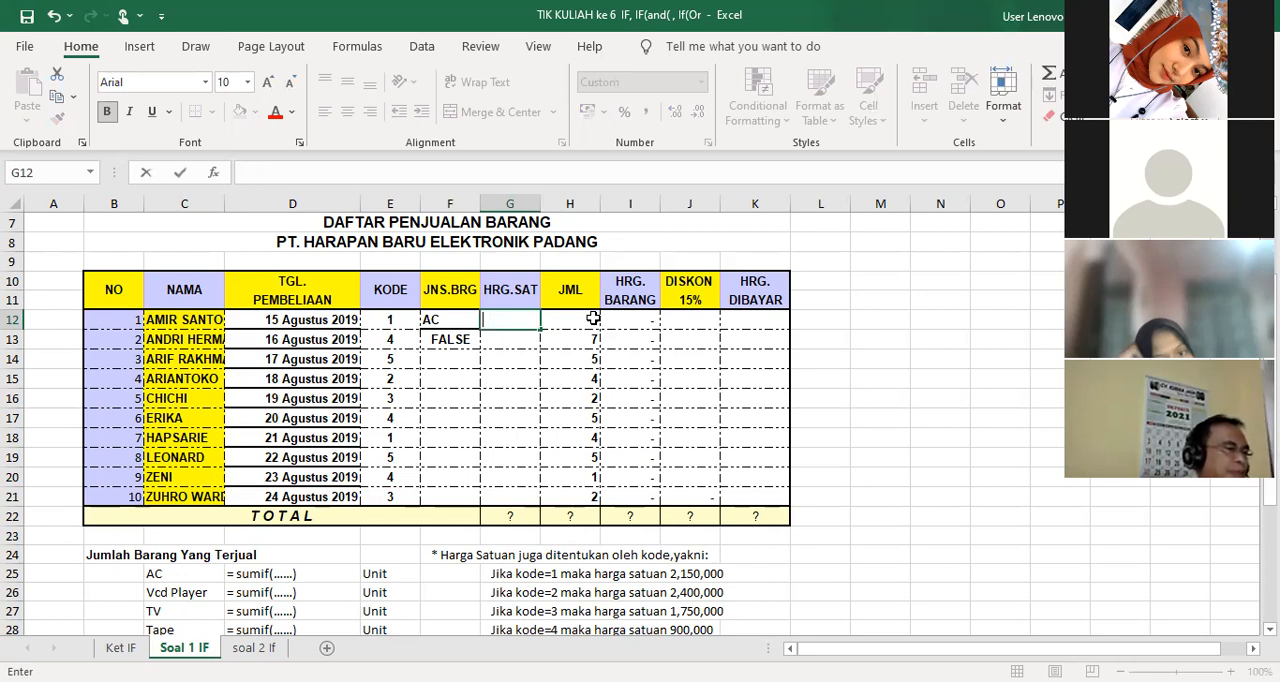
pyautogui.write('-')
pyautogui.press('BackSpace')
pyautogui.write('=i')
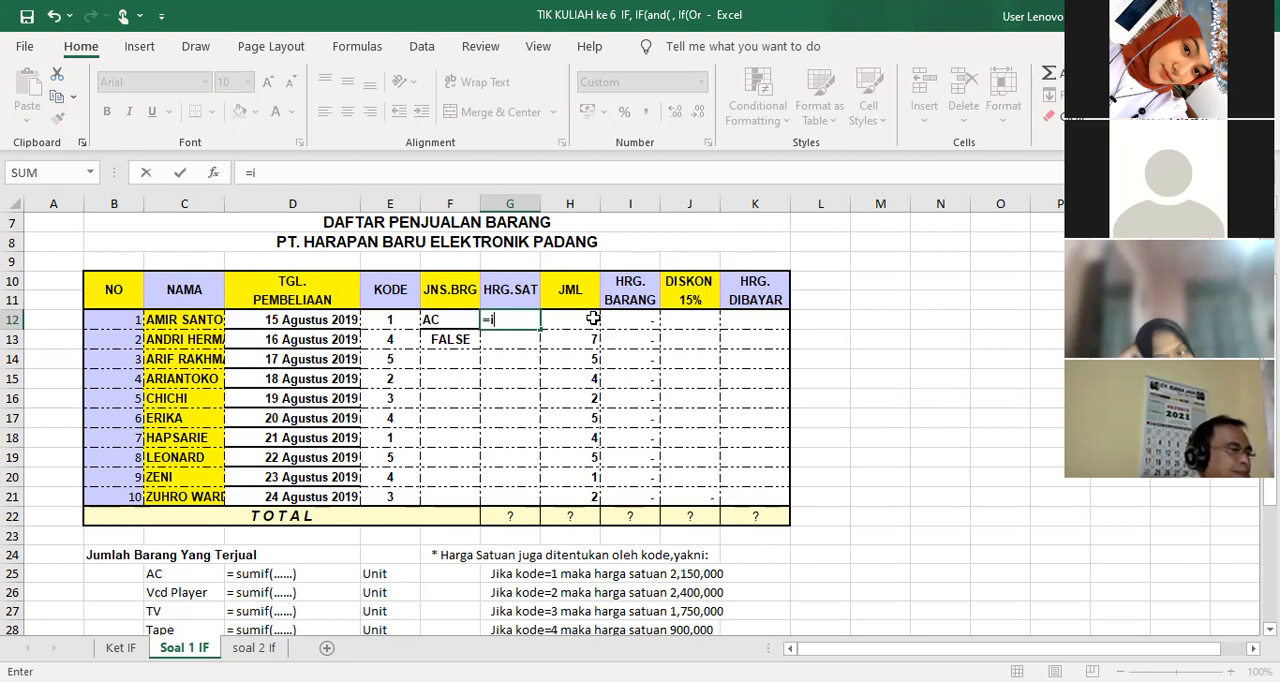
pyautogui.write('f(')
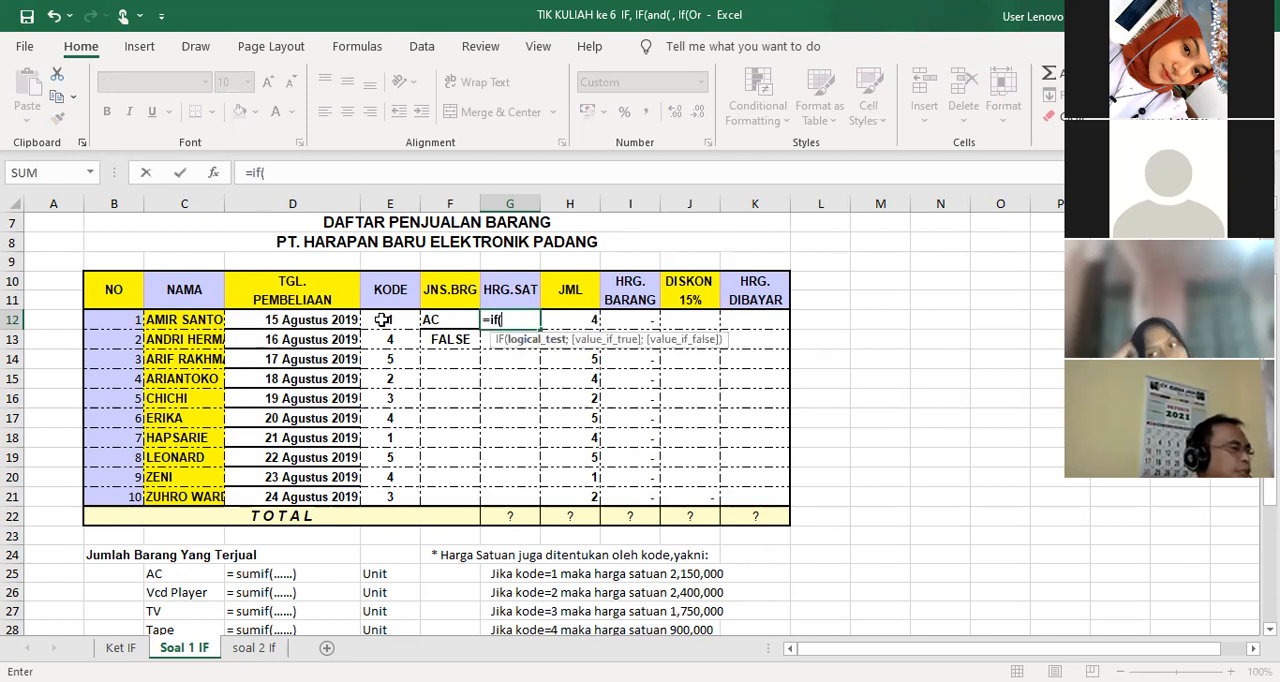
pyautogui.click(382, 319)
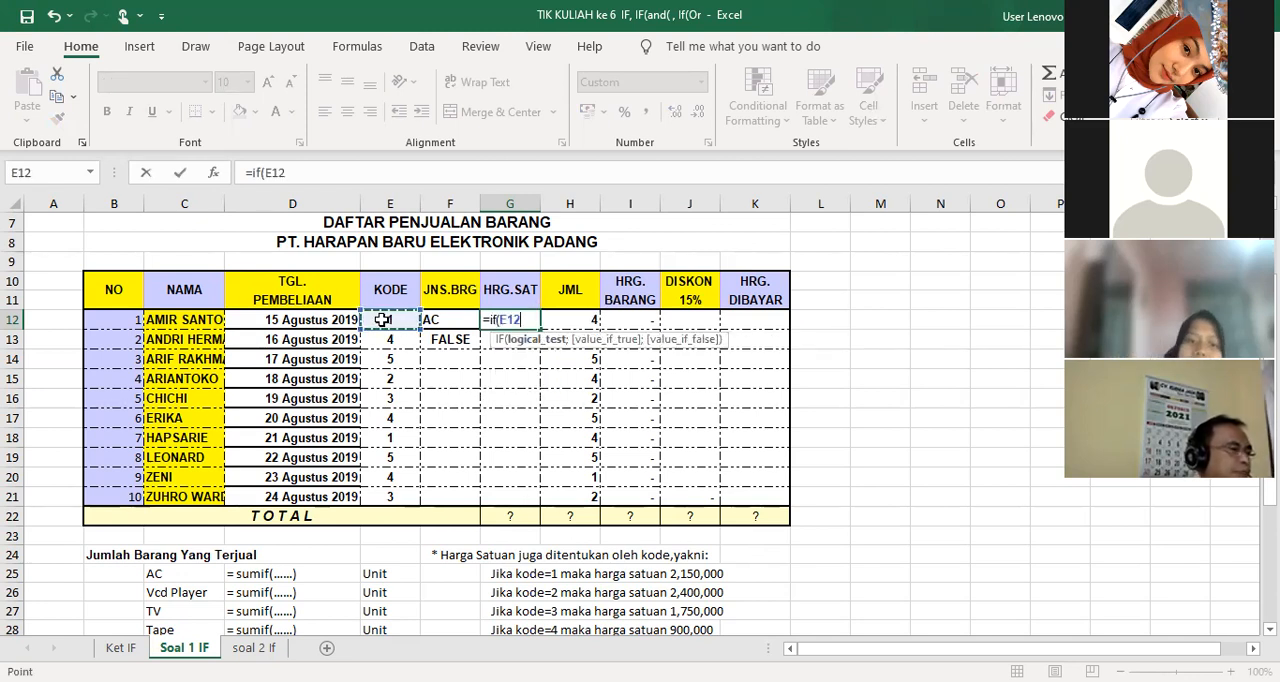
pyautogui.write(';')
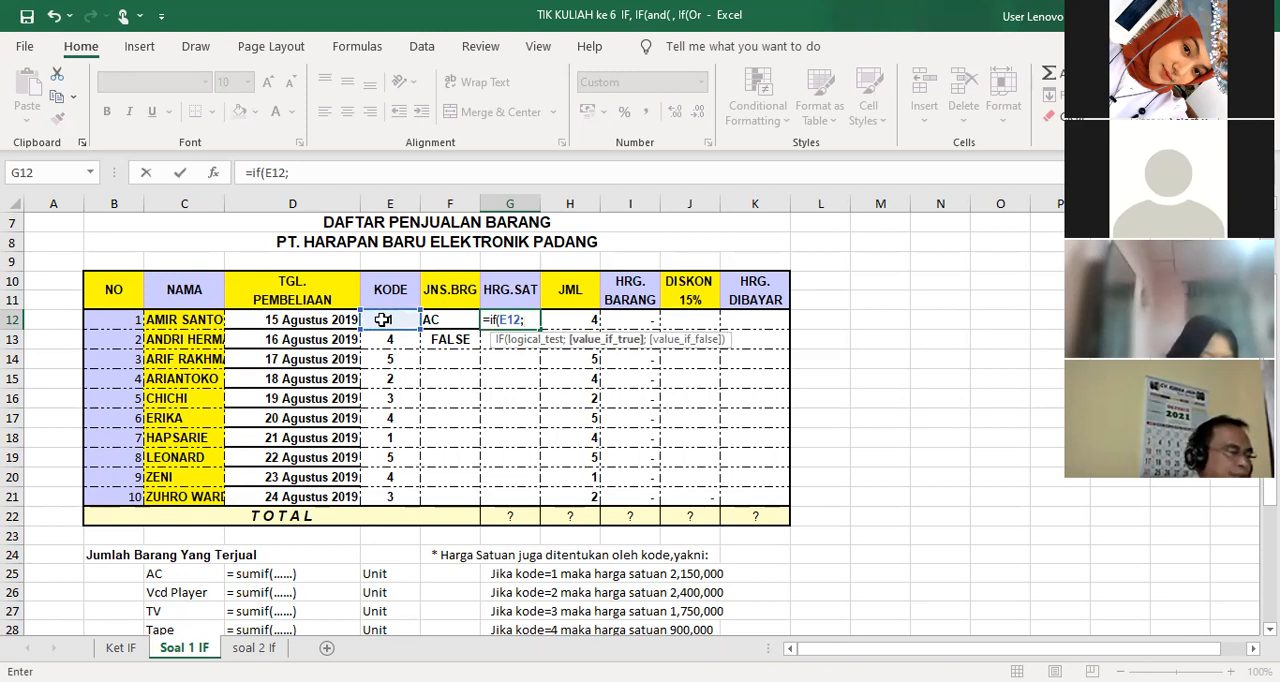
pyautogui.press('BackSpace')
pyautogui.write('=1')
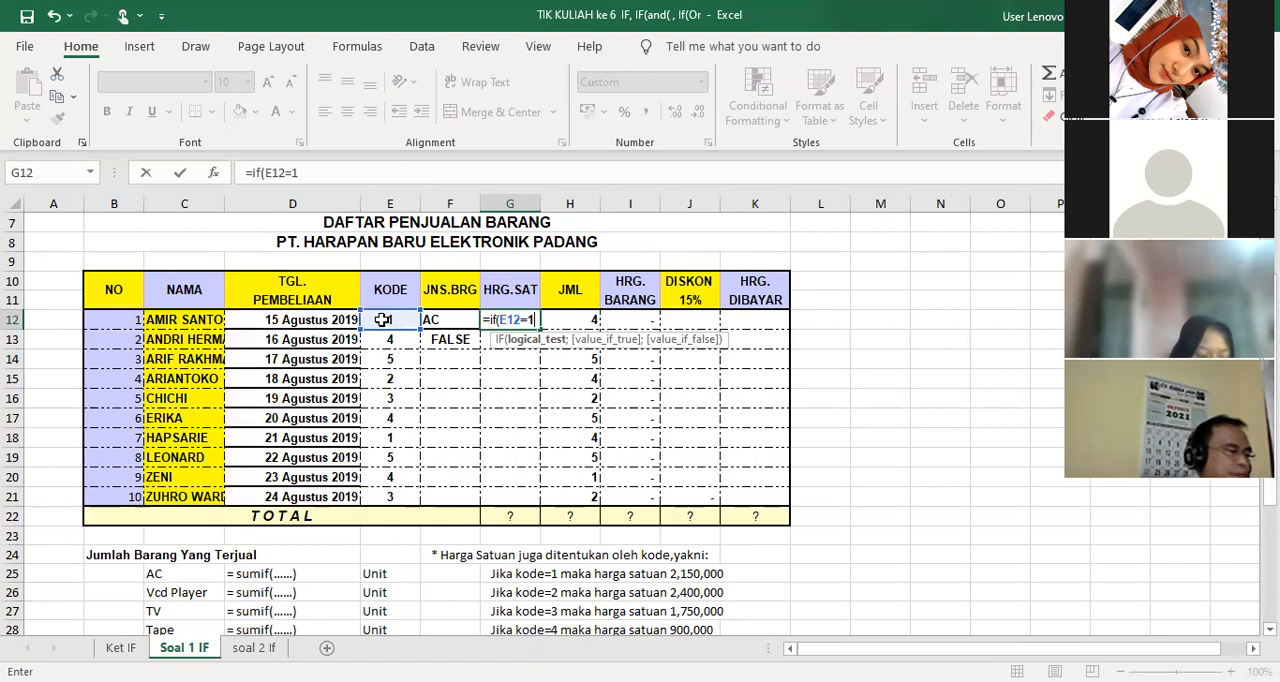
pyautogui.write(';')
pyautogui.write('2.')
pyautogui.write('25')
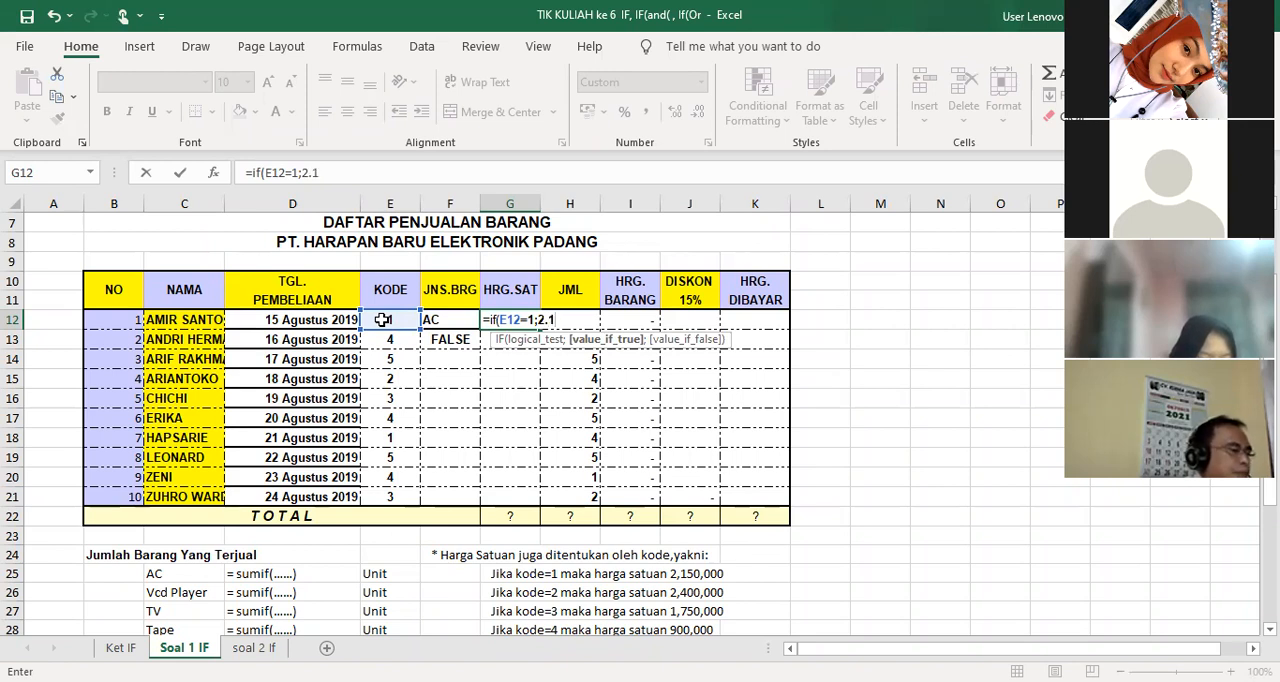
pyautogui.write('0.000')
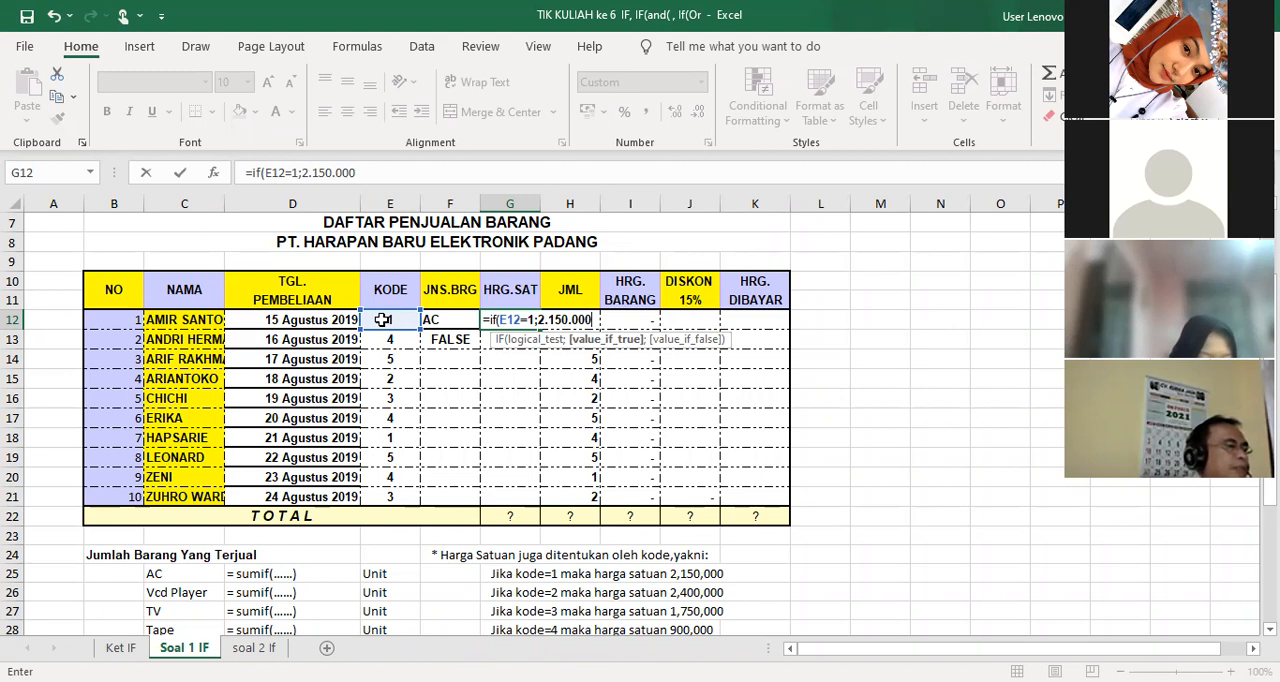
# Give the G12 formula 2.150.000 as its value if true, close the parenthesis, and try to enter it
pyautogui.write(')')
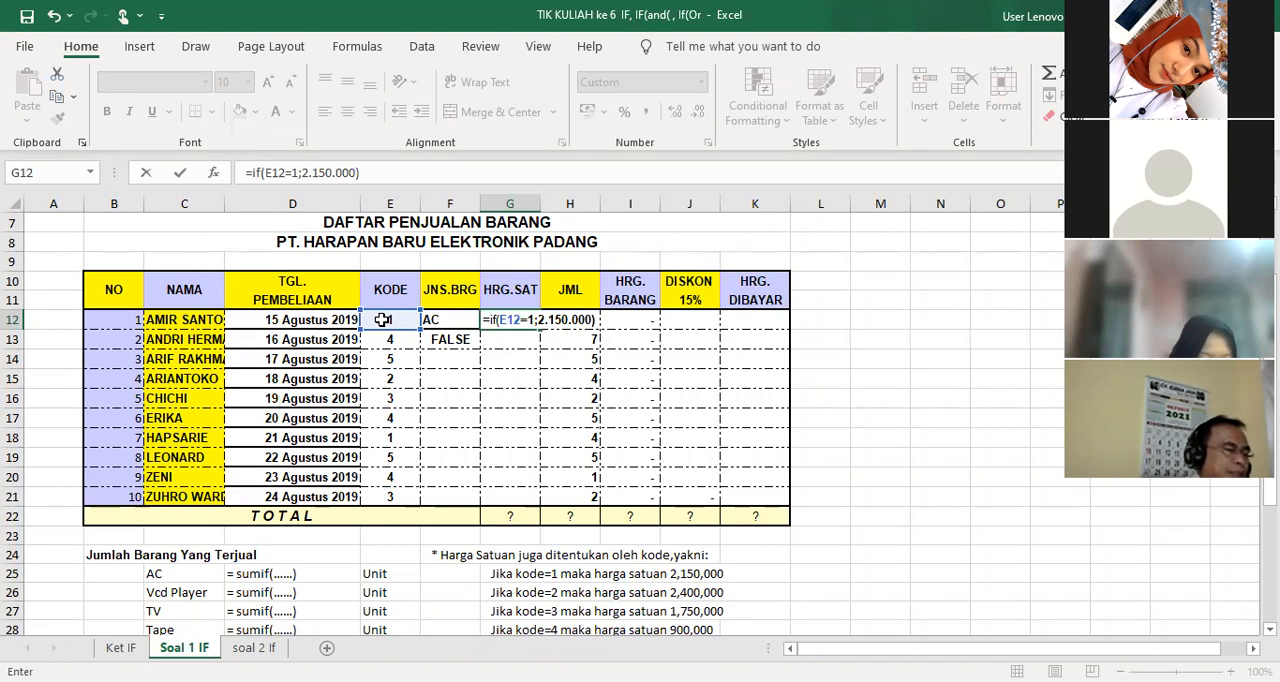
pyautogui.press('Return')
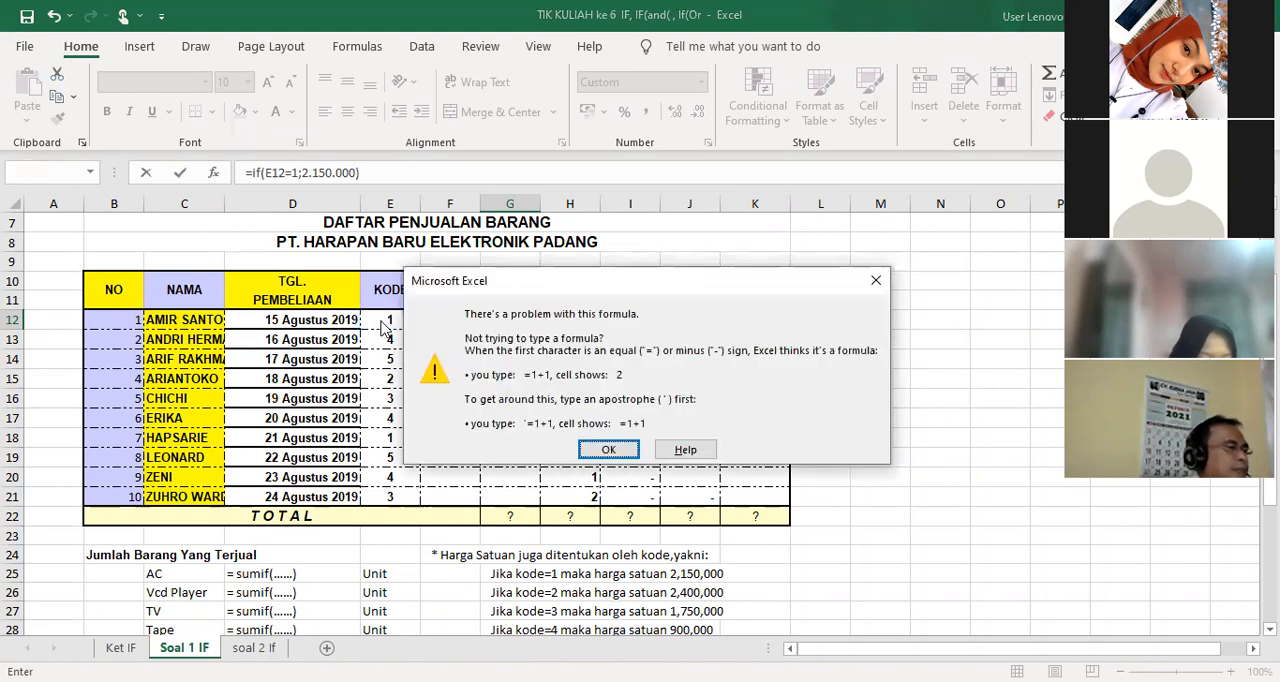
pyautogui.click(608, 450)
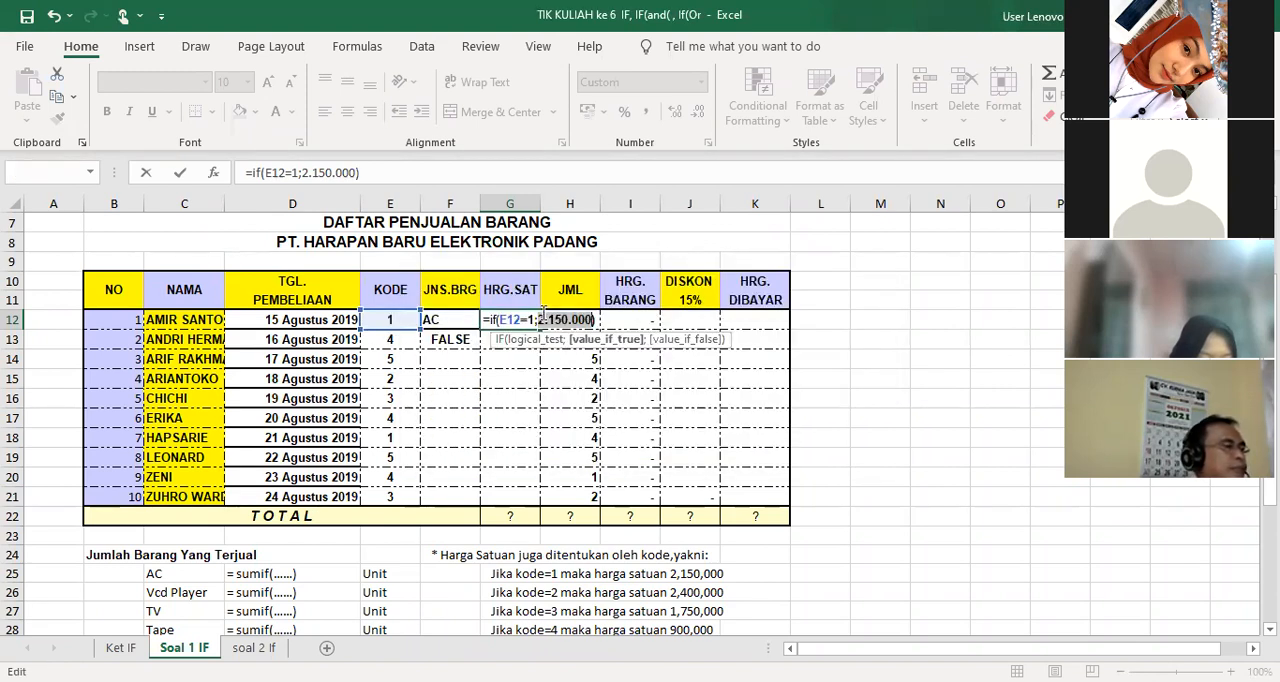
# Remove the thousands separators from the price in the G12 formula so it reads 2150000, and enter the formula
pyautogui.click(549, 320)
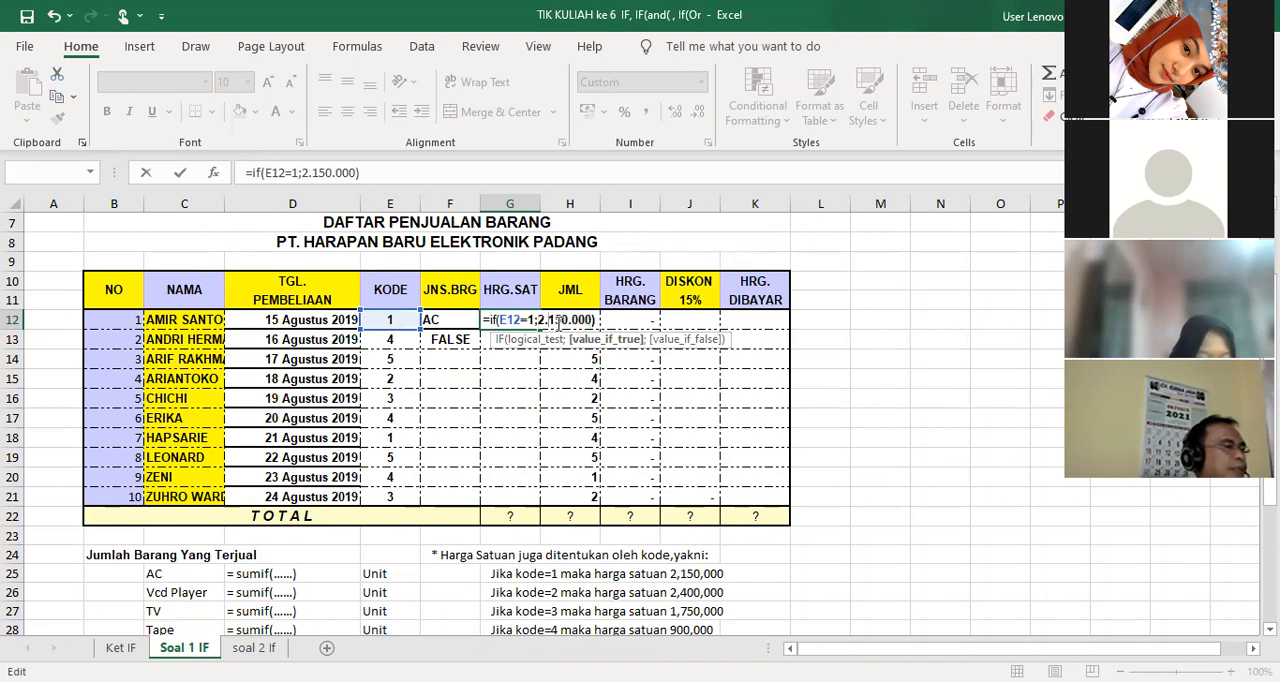
pyautogui.press('BackSpace')
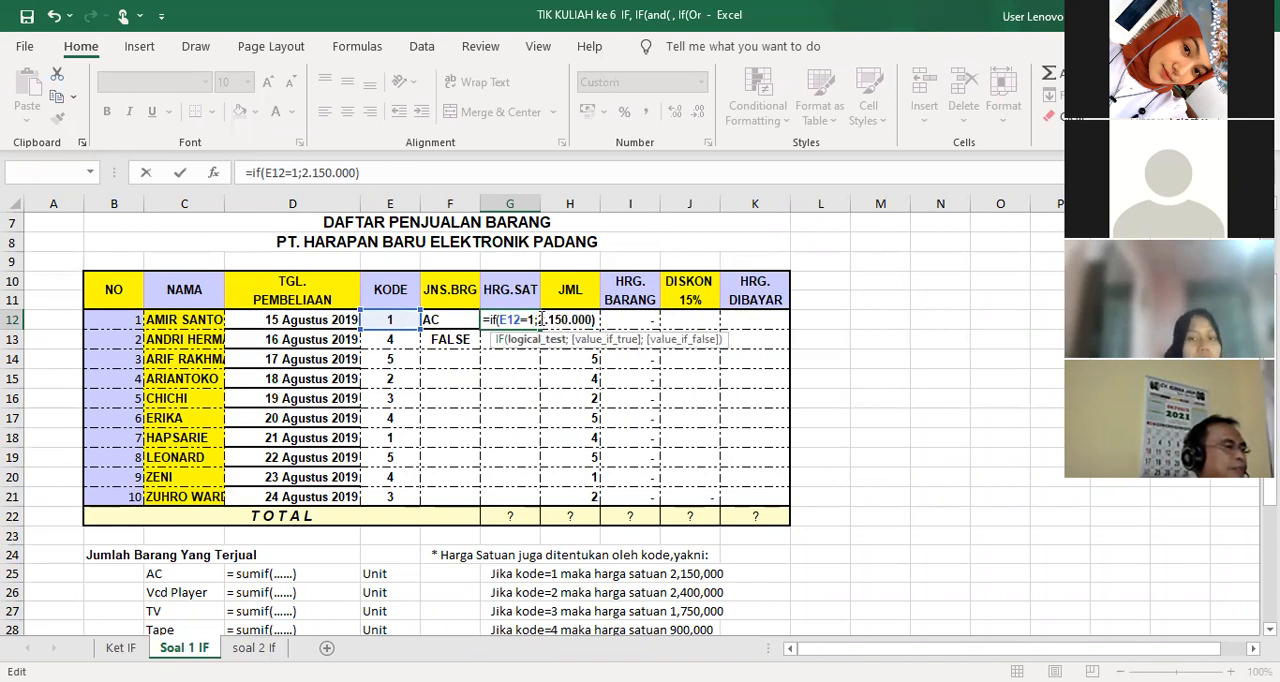
pyautogui.write('2')
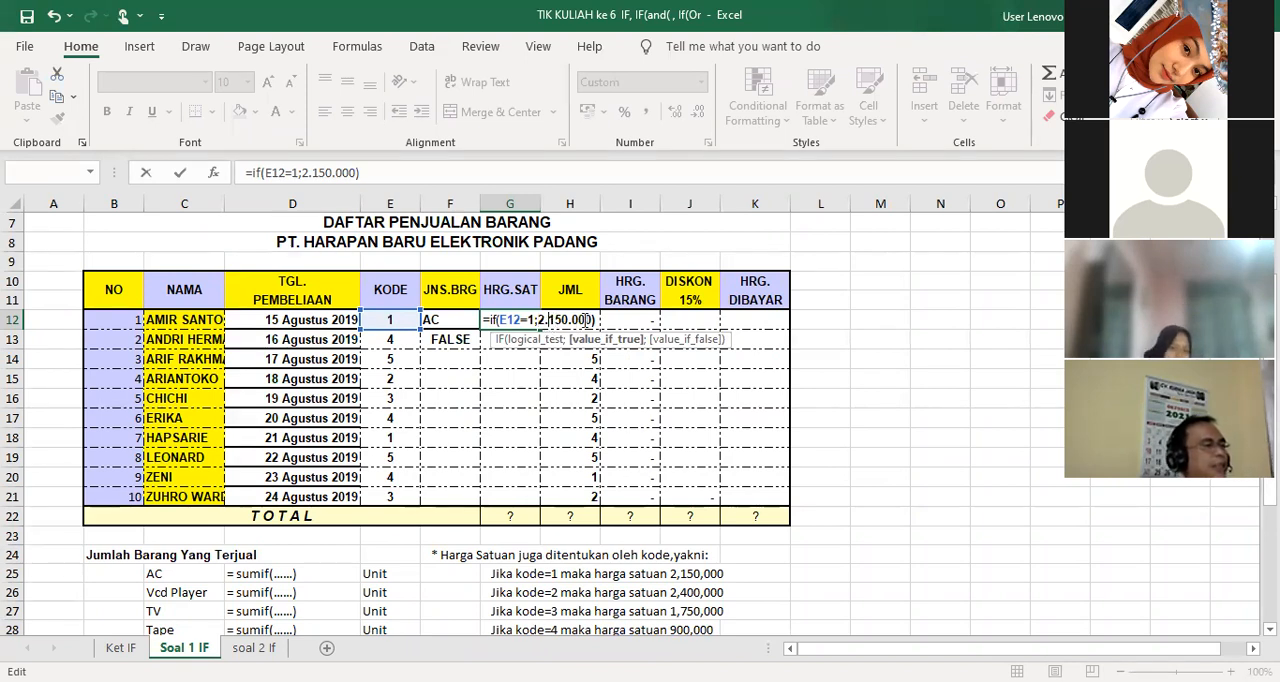
pyautogui.press('BackSpace')
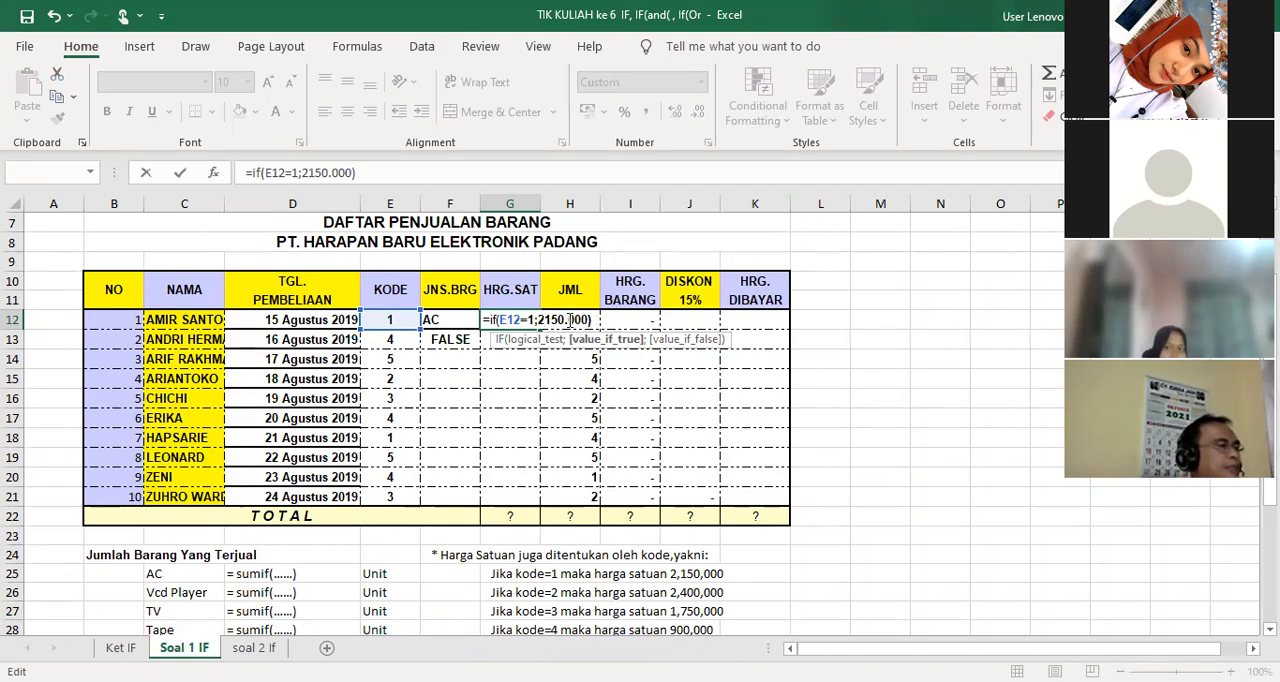
pyautogui.press('BackSpace')
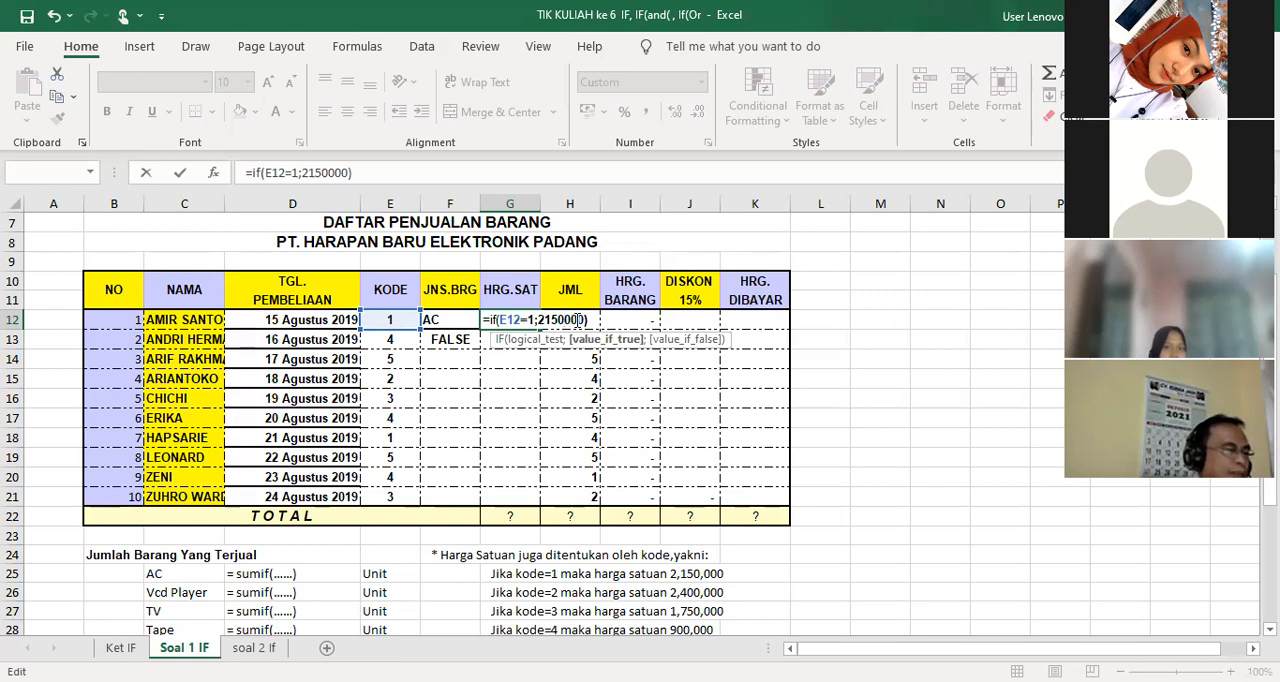
pyautogui.press('Return')
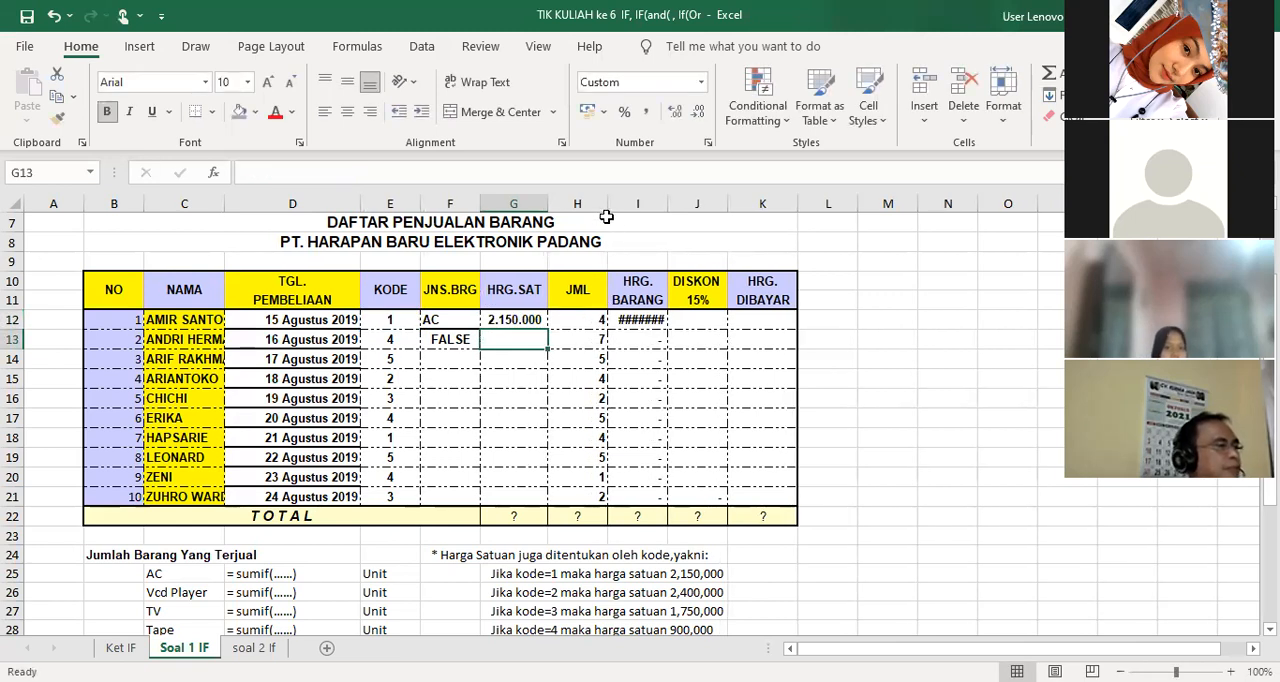
# Widen the HRG. BARANG column so its amounts fit, and check the formula in I12
pyautogui.moveTo(668, 206); pyautogui.dragTo(697, 207)
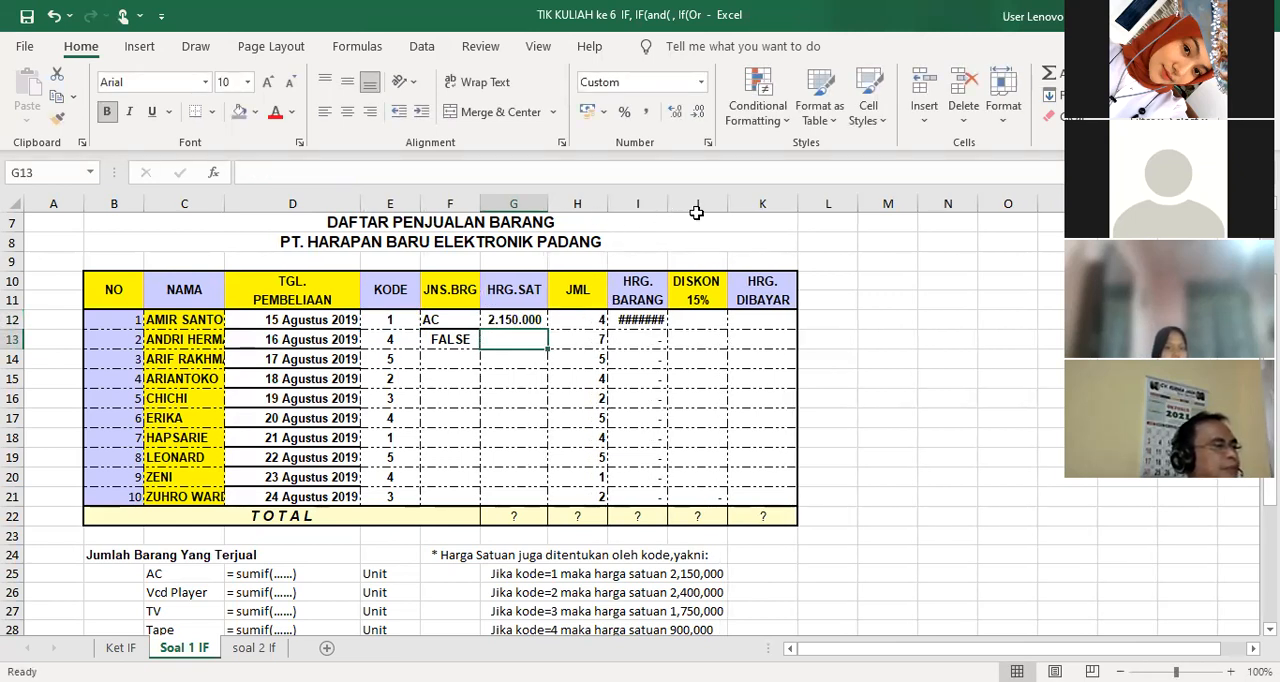
pyautogui.click(645, 322)
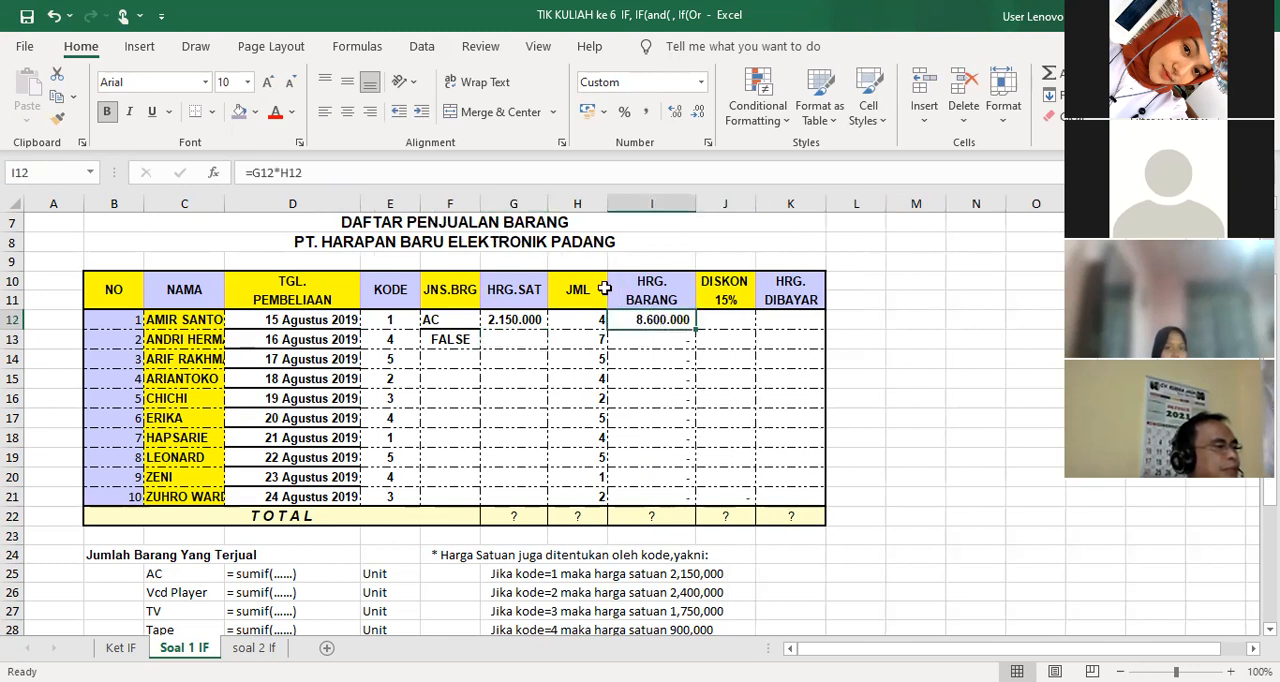
pyautogui.click(718, 319)
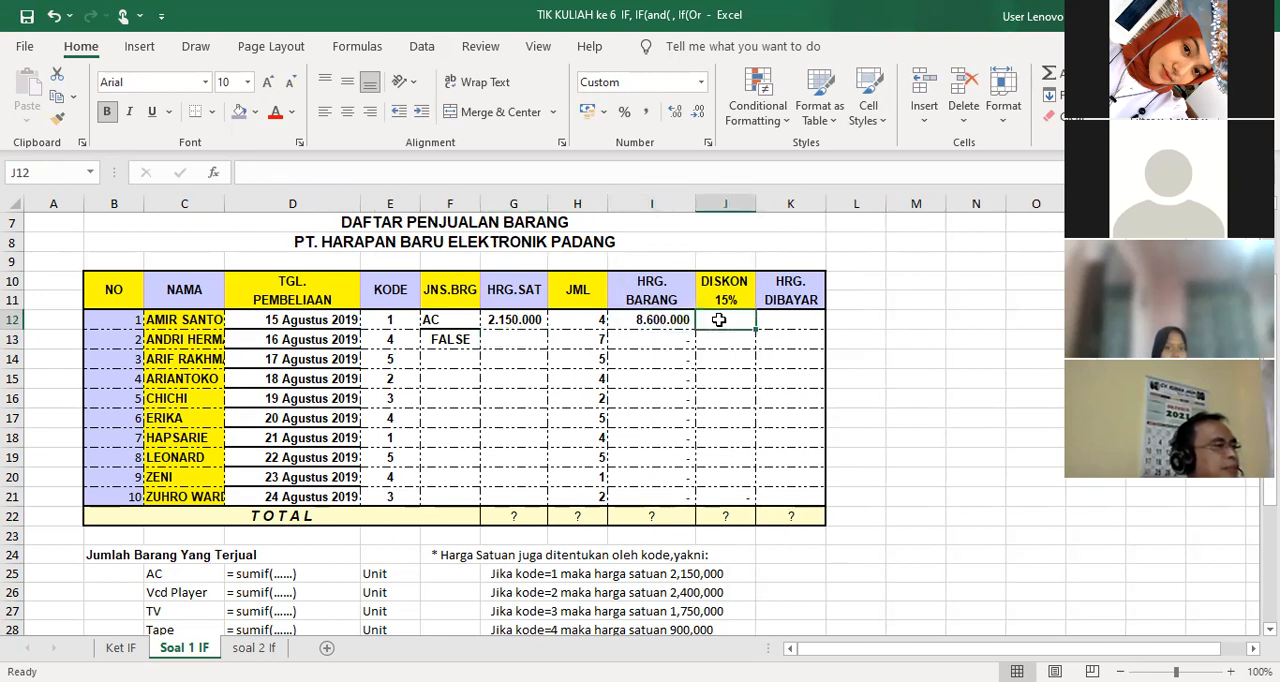
pyautogui.click(652, 322)
# Enter a discount formula in J12 under DISKON 15% as 0.15*I12, accepting the proposed correction
pyautogui.click(746, 322)
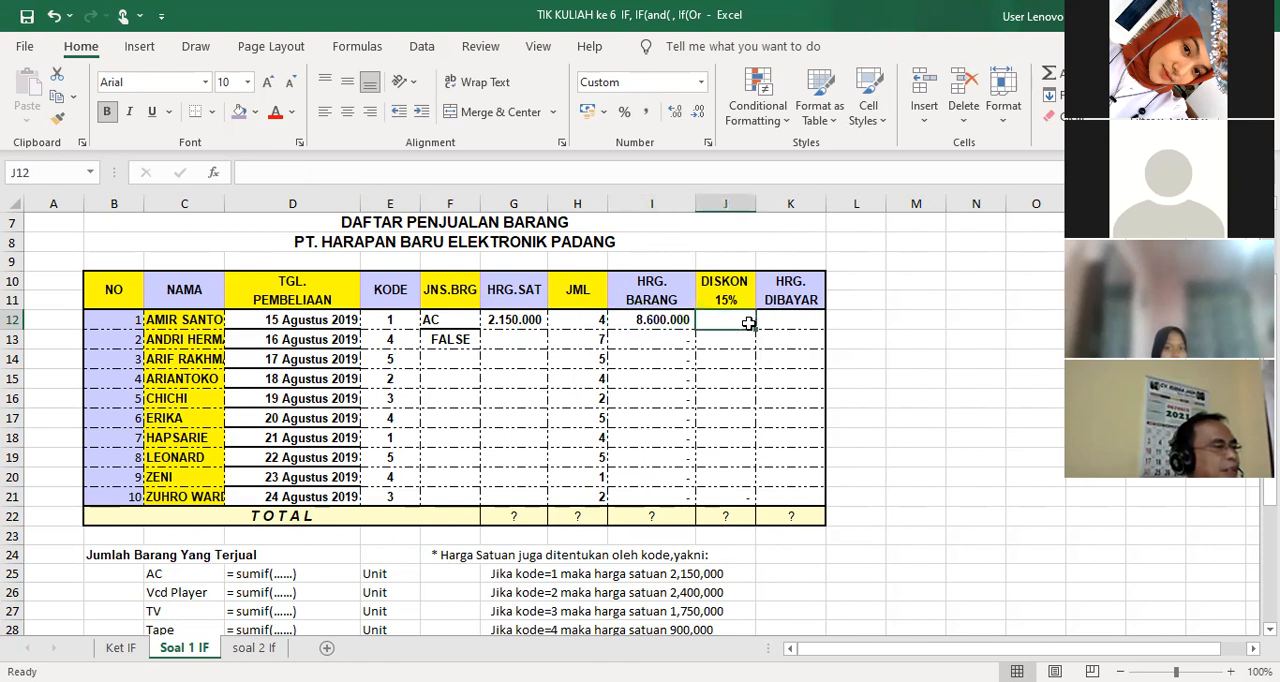
pyautogui.write('=')
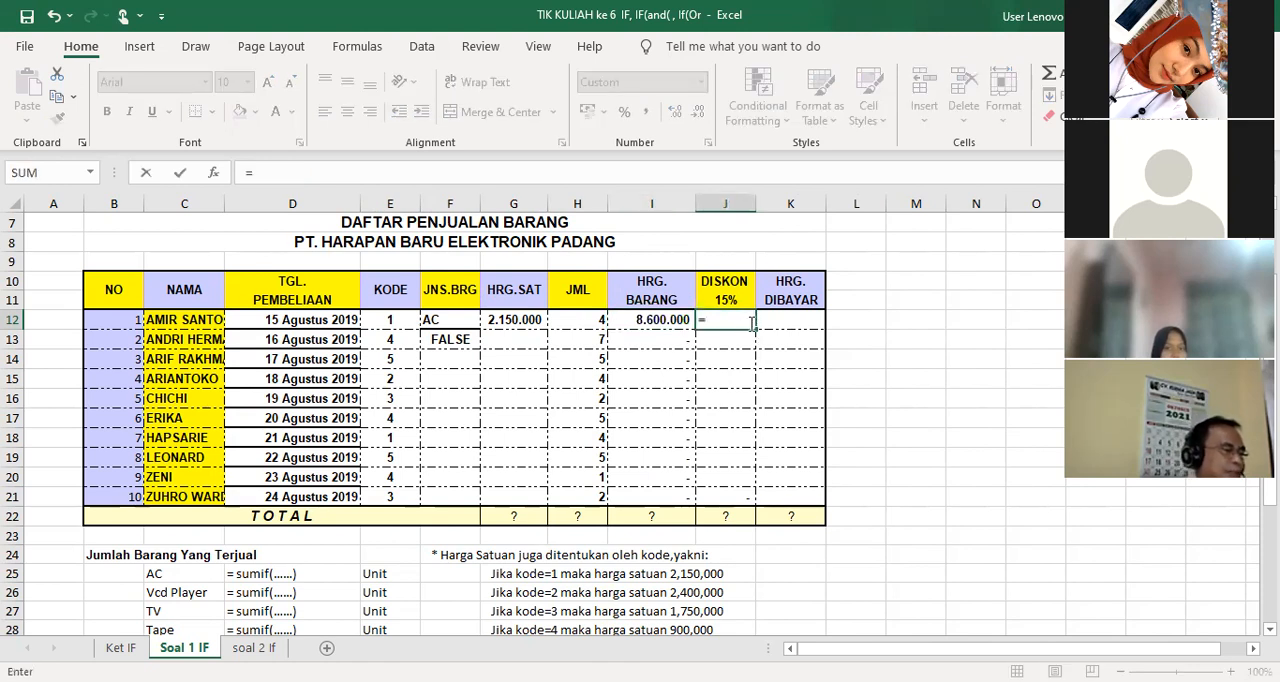
pyautogui.write('0.15*')
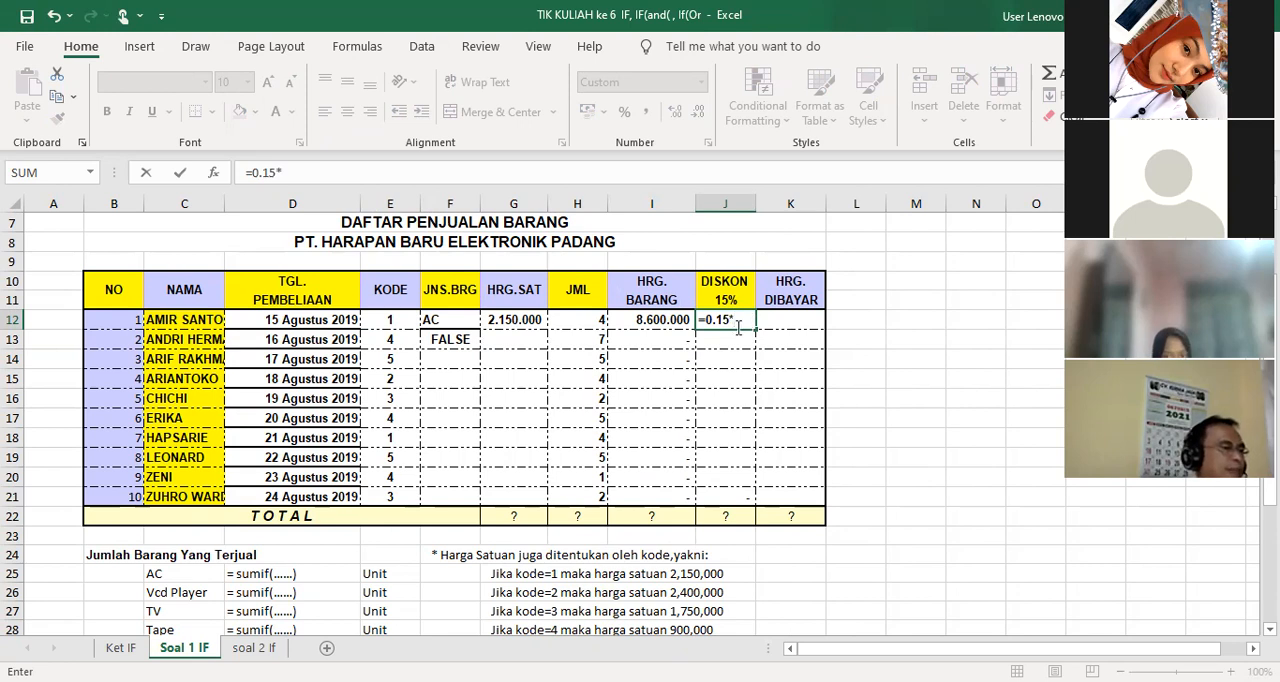
pyautogui.click(648, 323)
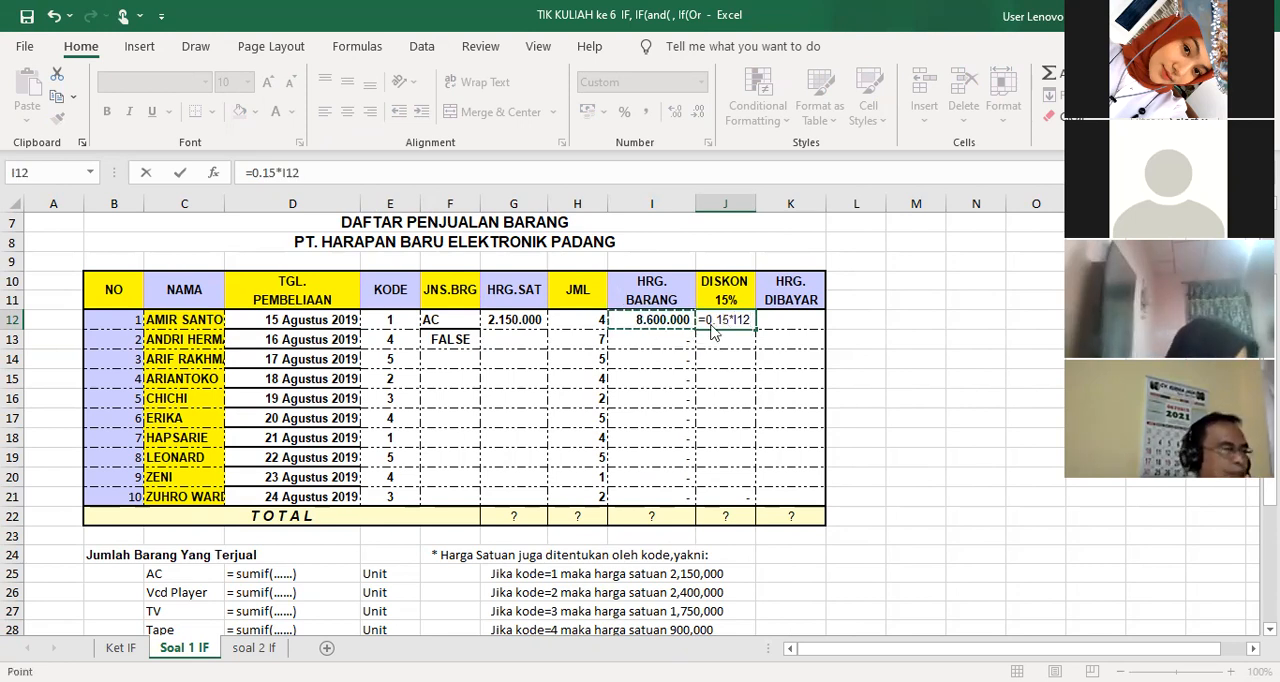
pyautogui.press('Return')
pyautogui.click(608, 420)
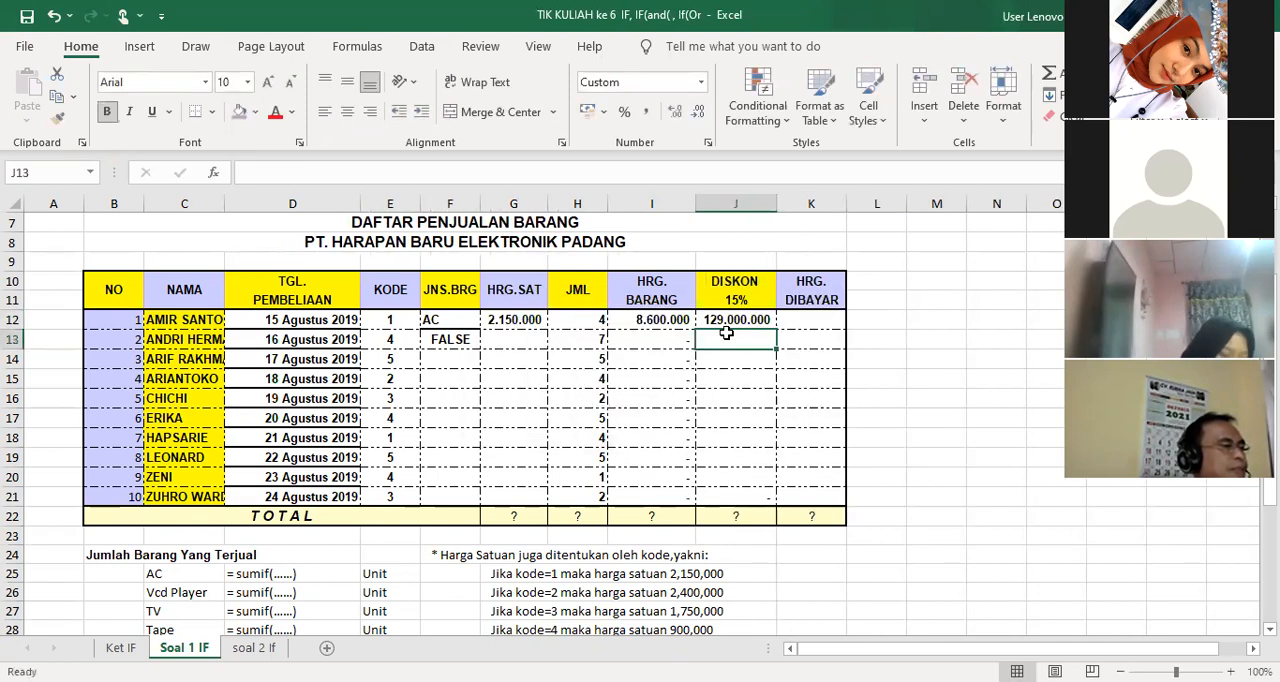
# Correct the multiplier in the J12 discount formula to 0,15 so it reads =0,15*I12
pyautogui.click(259, 172)
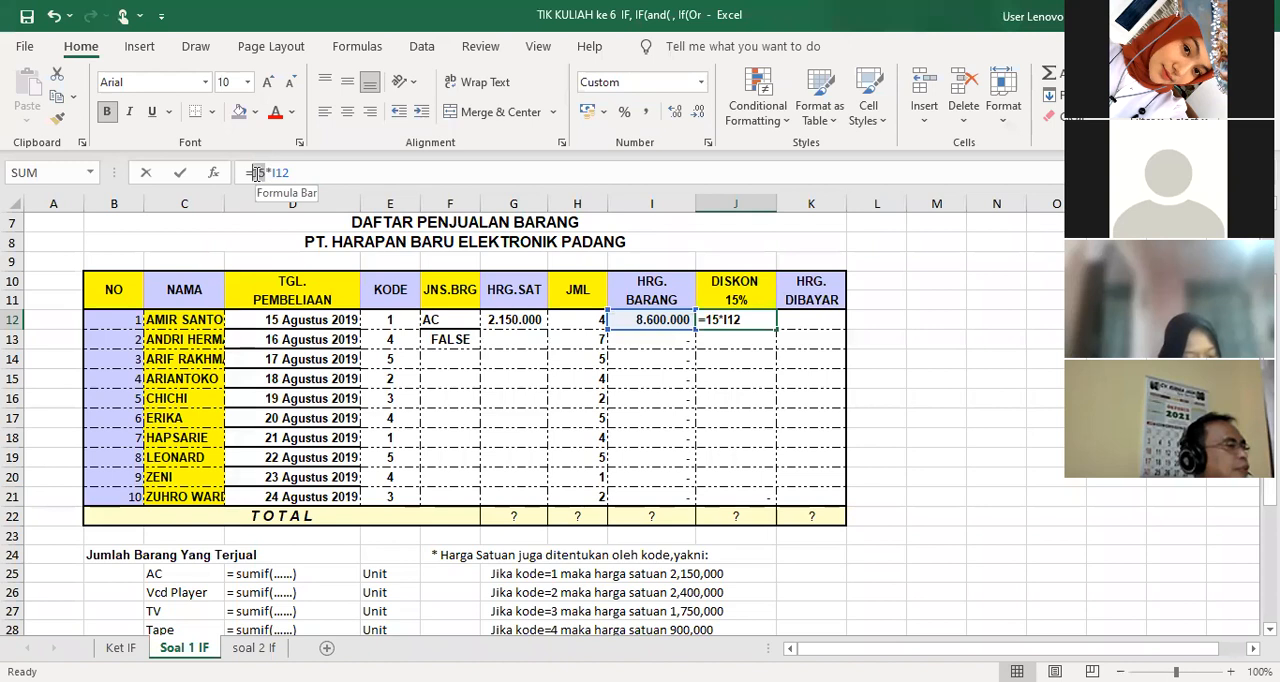
pyautogui.press('Delete')
pyautogui.press('Delete')
pyautogui.write('0,15')
pyautogui.press('Return')
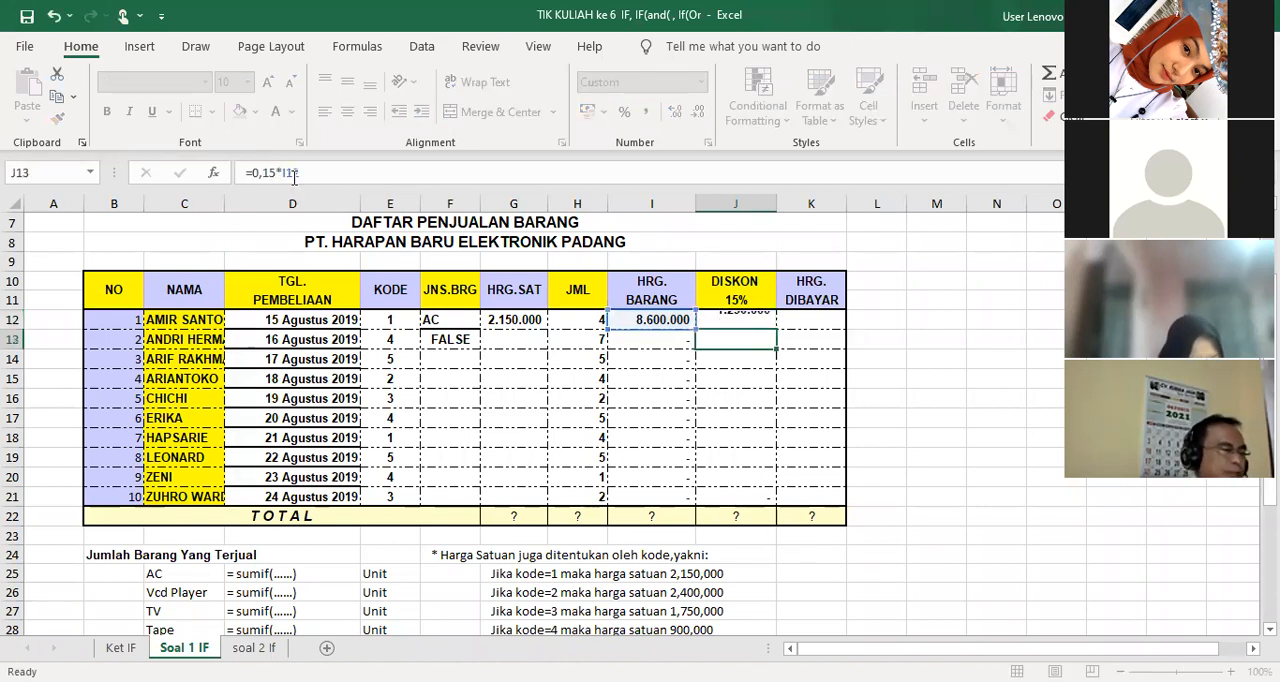
# Enter a formula in K12 under HRG. DIBAYAR that subtracts the discount in J12 from the item price in I12
pyautogui.click(787, 321)
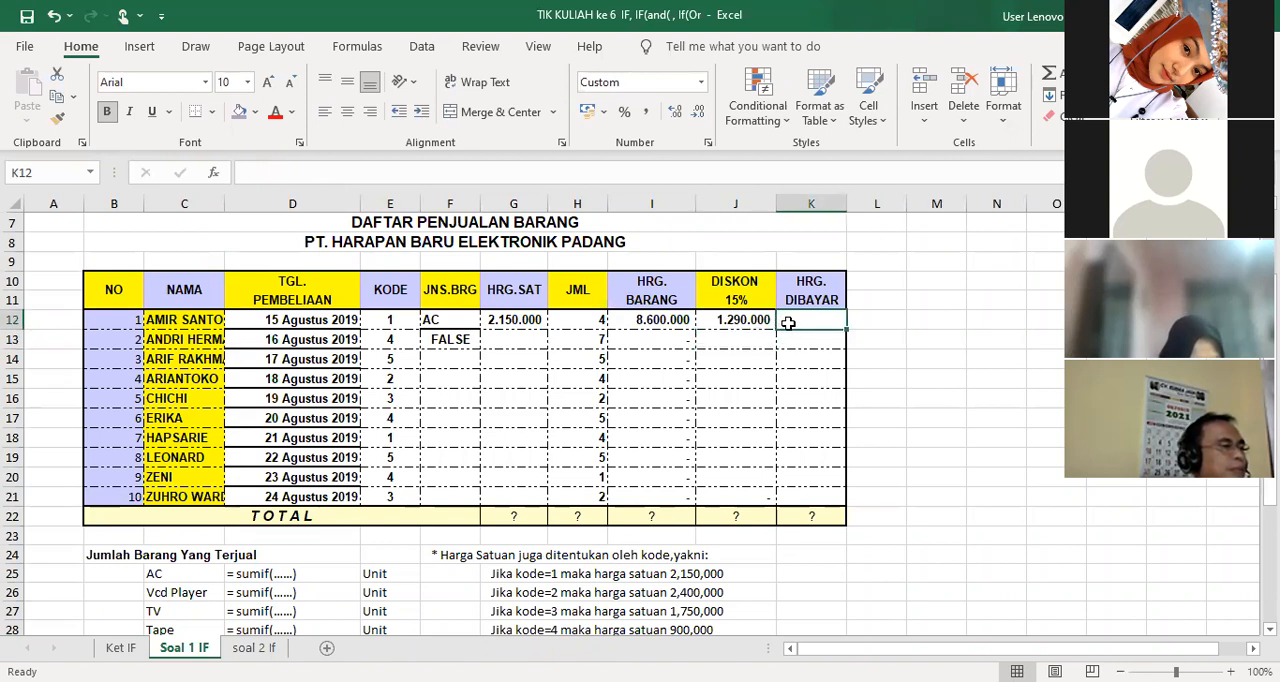
pyautogui.write('=')
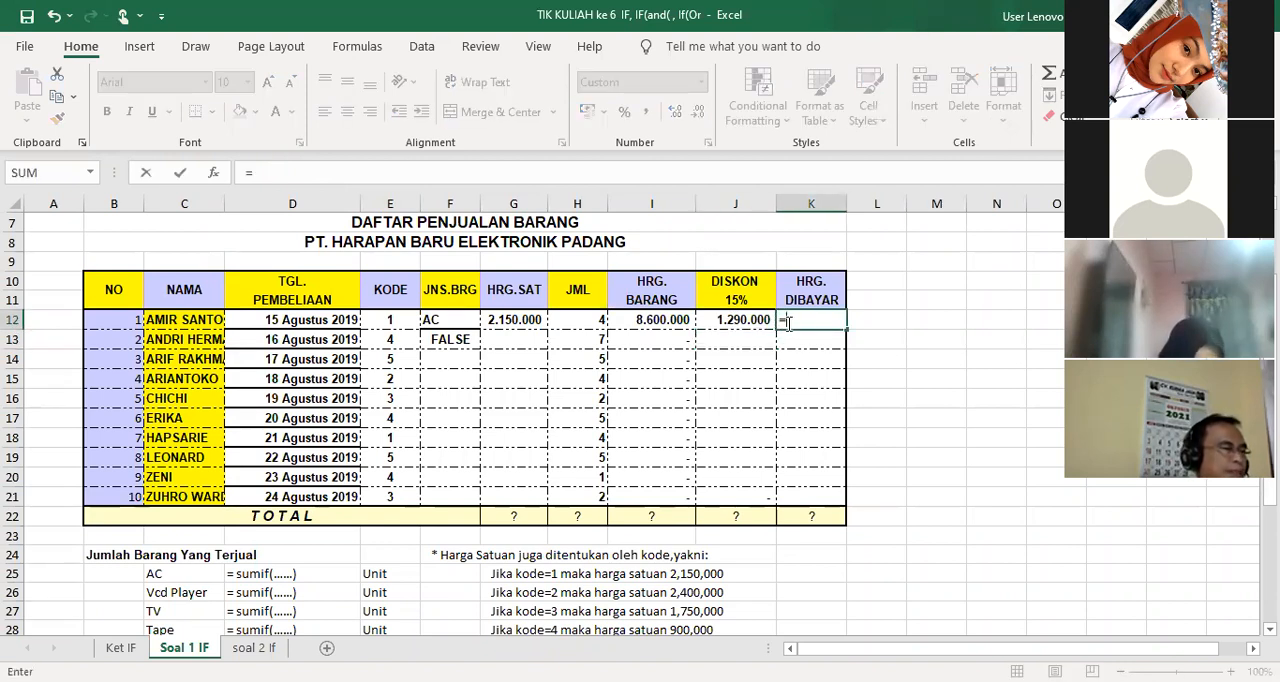
pyautogui.click(652, 321)
pyautogui.write('-')
pyautogui.click(735, 319)
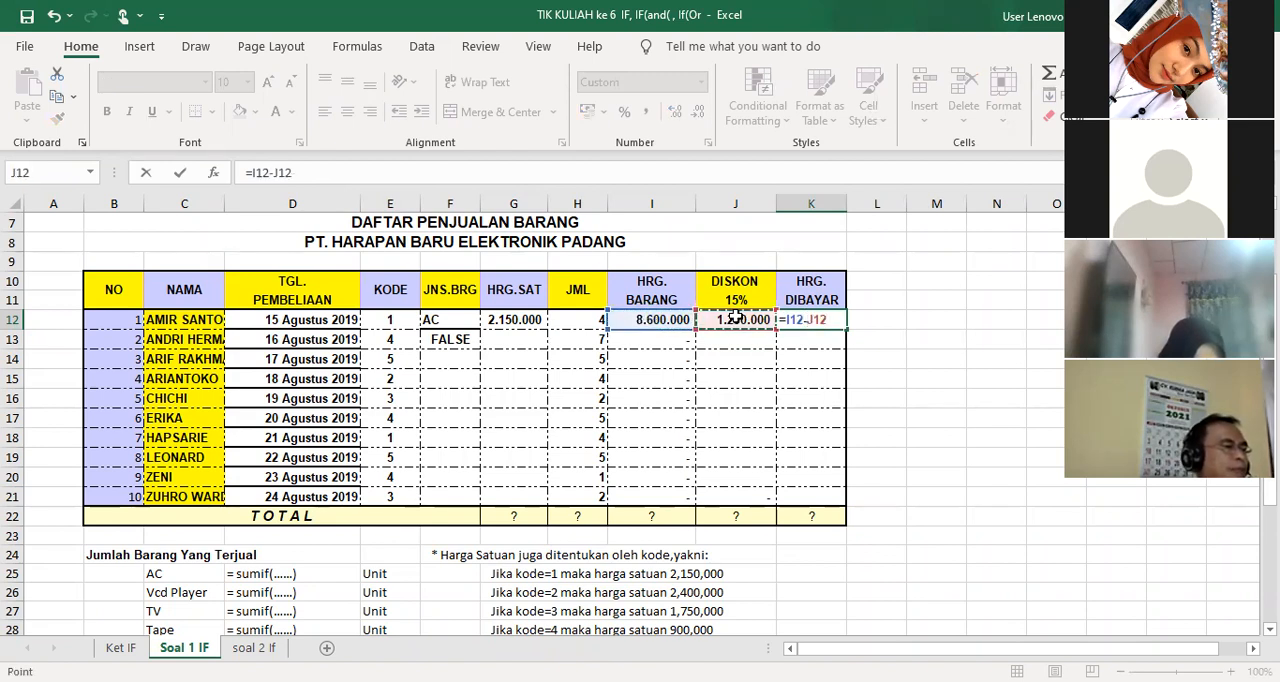
pyautogui.press('Return')
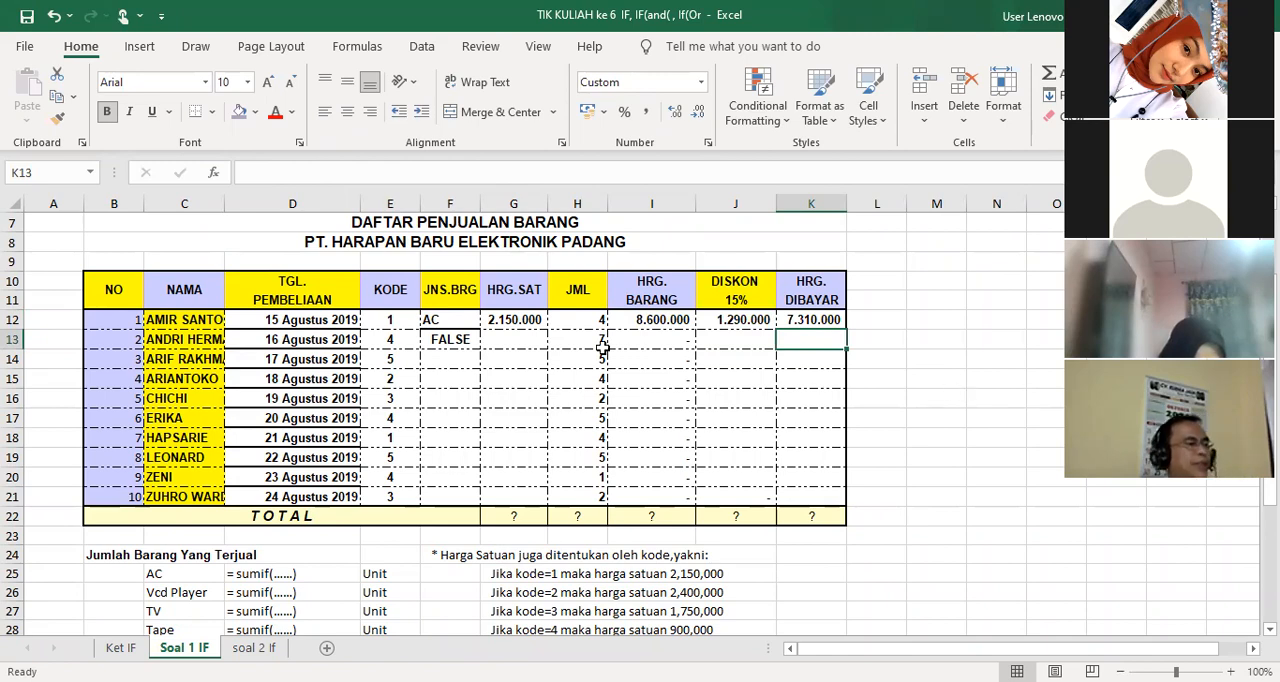
# Review the Soal 1 IF sales table's remaining rows and totals, the units-sold section and the processing rules below it
pyautogui.scroll(-2, 568, 358)
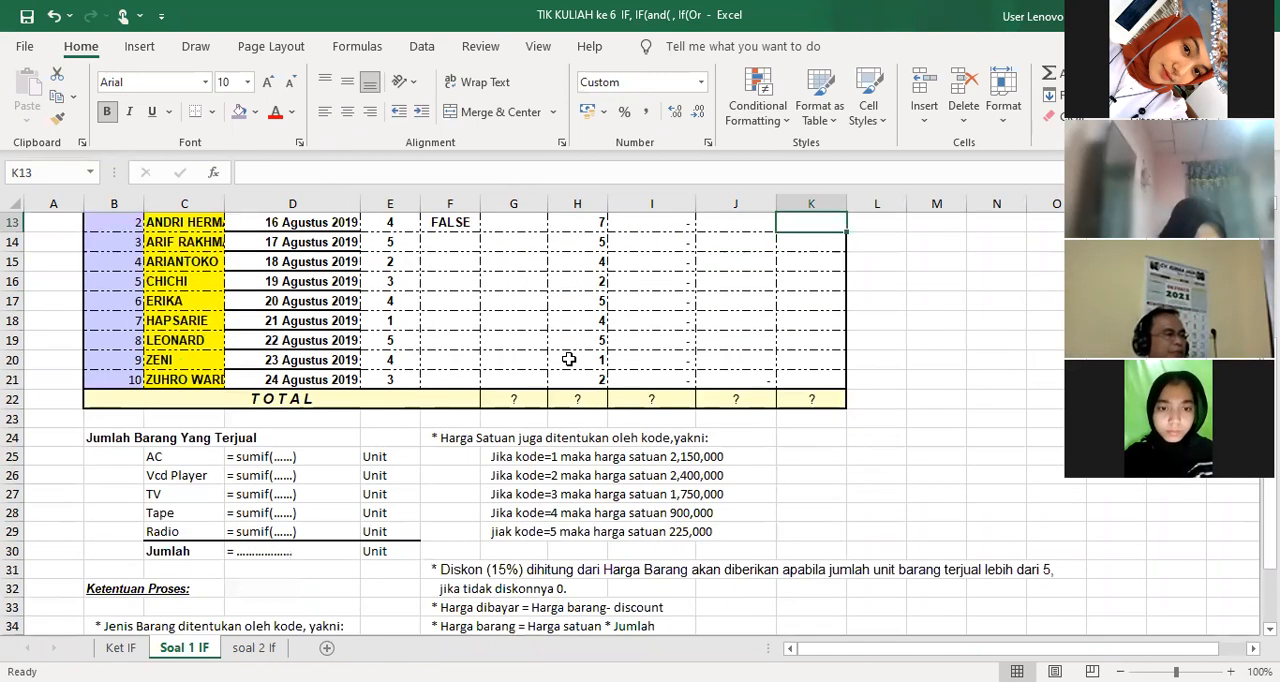
pyautogui.scroll(-2, 568, 358)
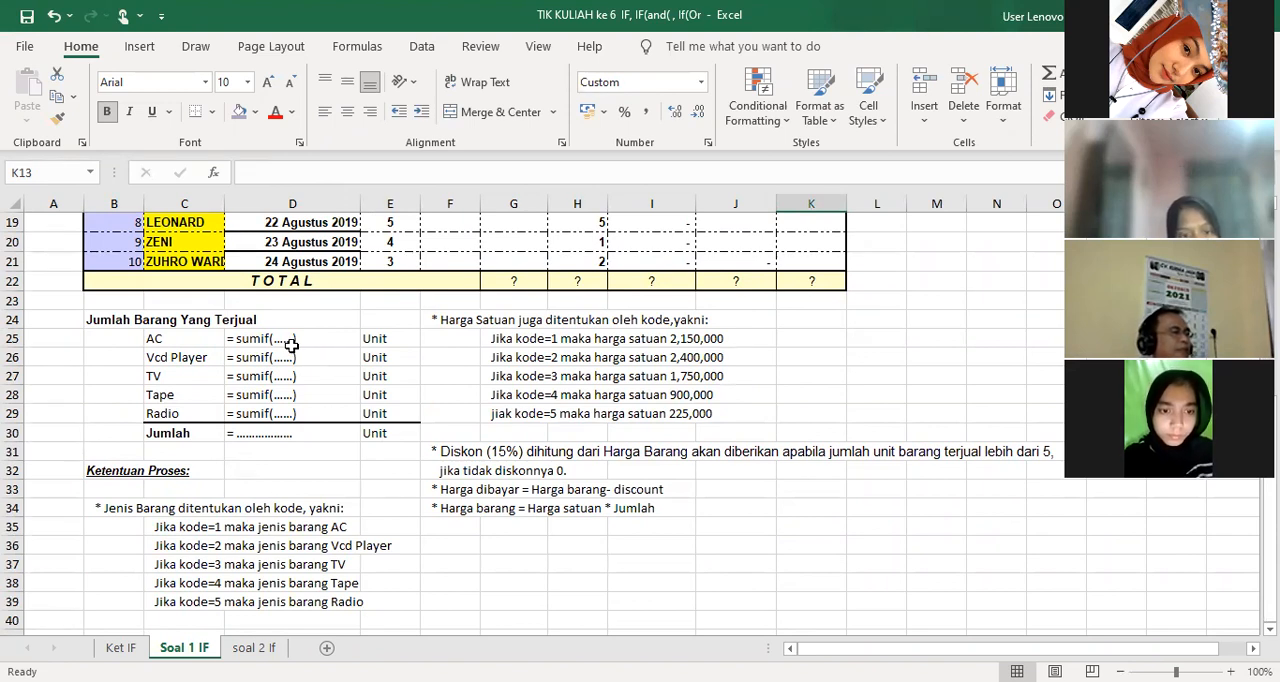
pyautogui.scroll(1, 291, 345)
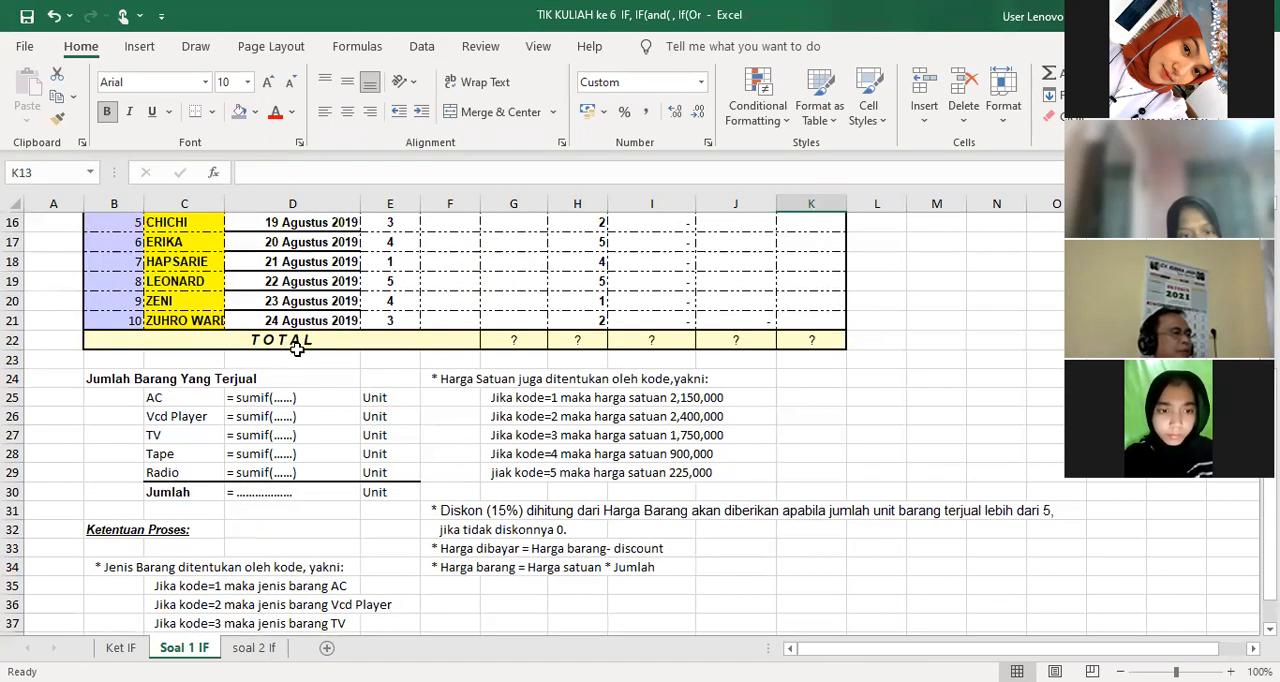
pyautogui.scroll(2, 300, 350)
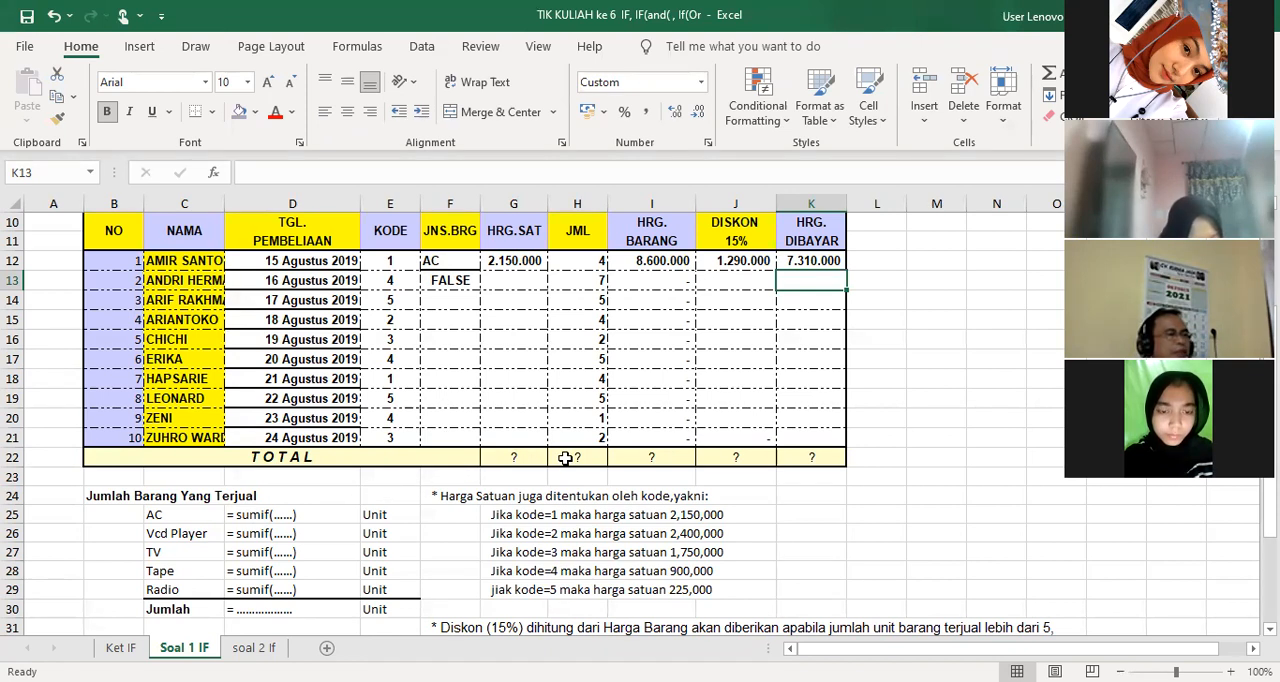
pyautogui.scroll(-2, 565, 457)
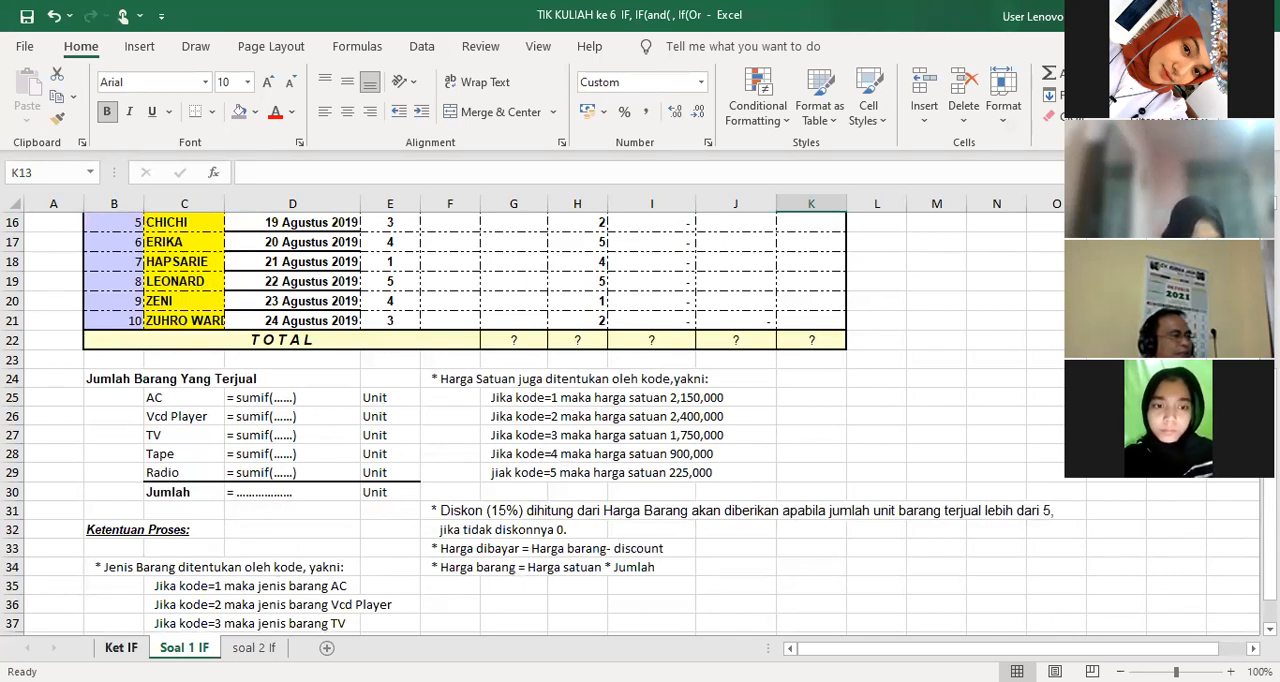
pyautogui.click(122, 648)
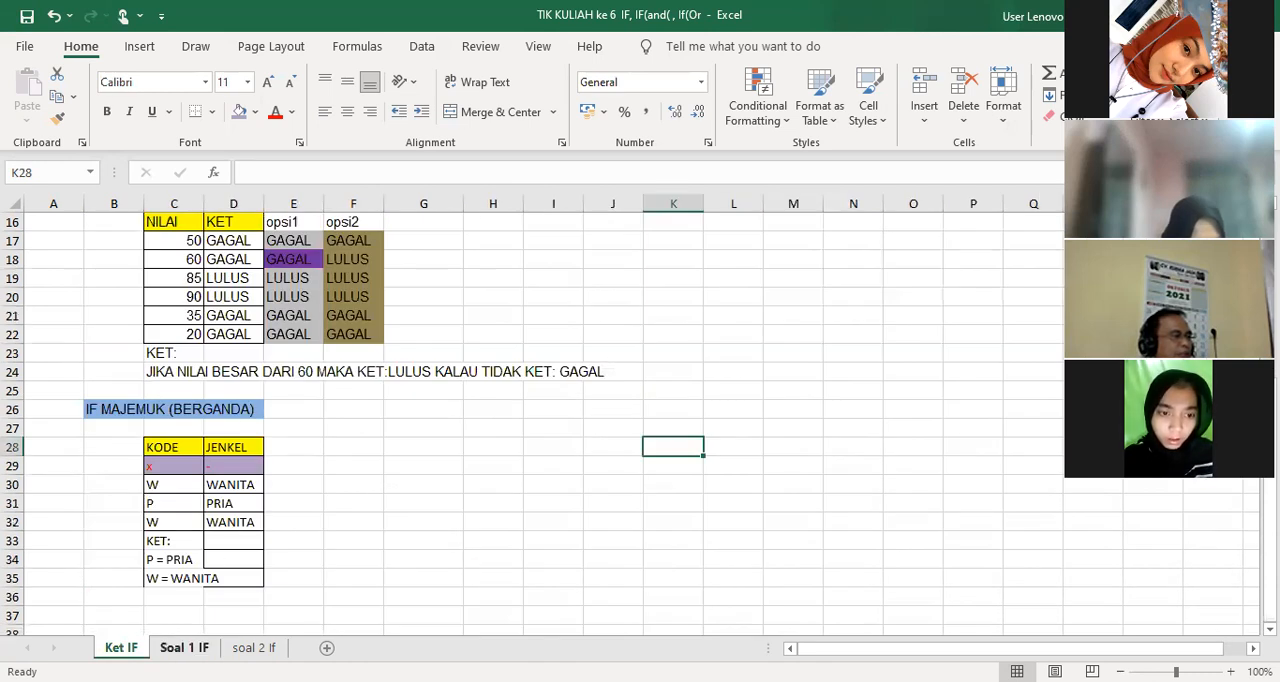
pyautogui.click(184, 648)
pyautogui.scroll(2, 420, 398)
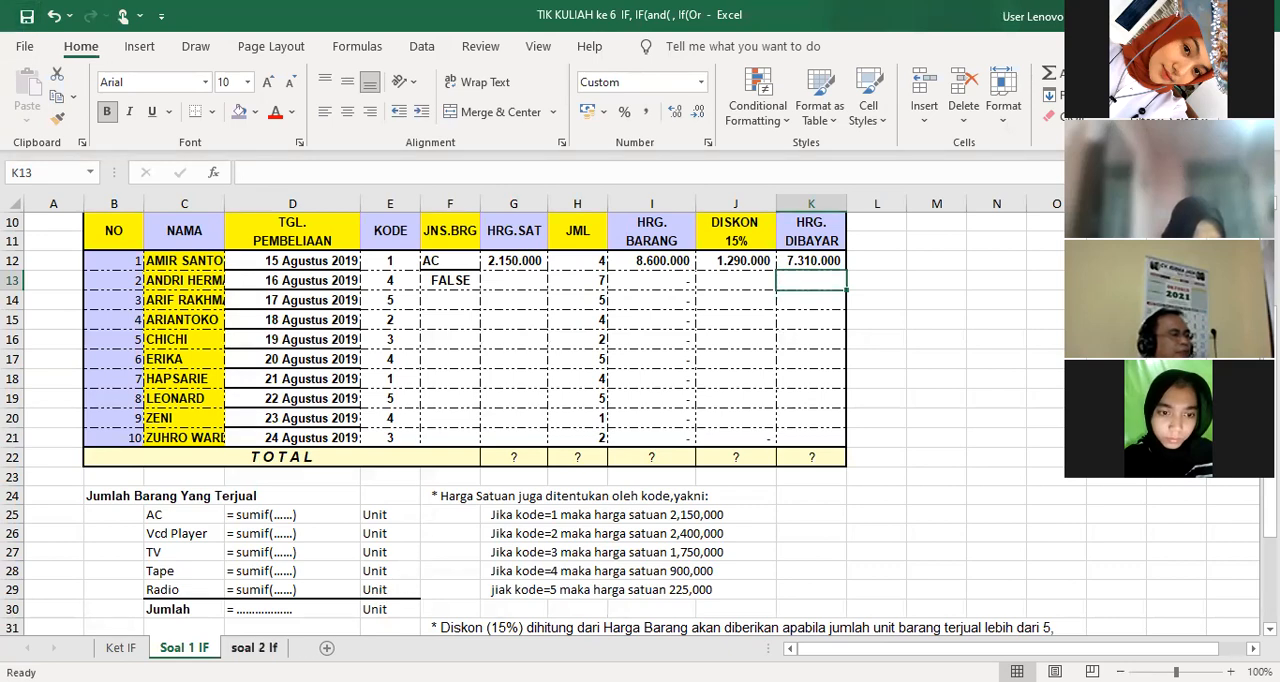
# Examine the soal 2 If exercise, including the student grade table and the Ketentuan rules for Jurusan, final score and grade
pyautogui.click(254, 648)
pyautogui.scroll(6, 412, 493)
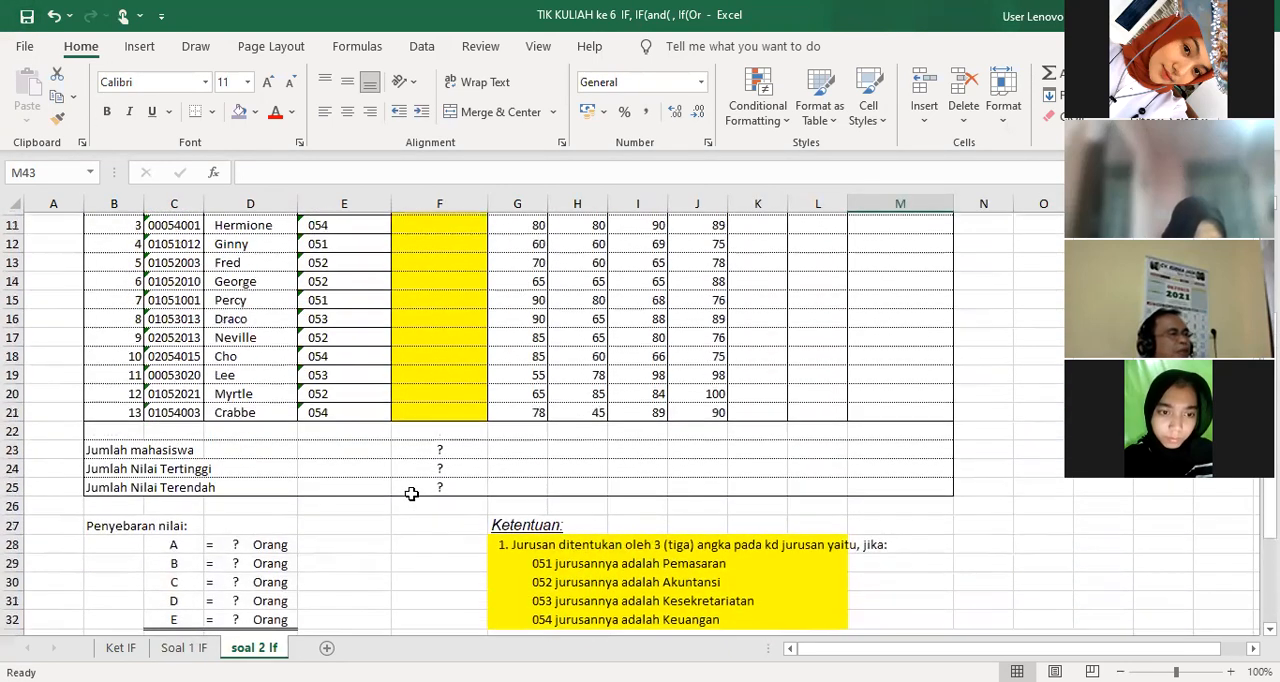
pyautogui.scroll(2, 412, 493)
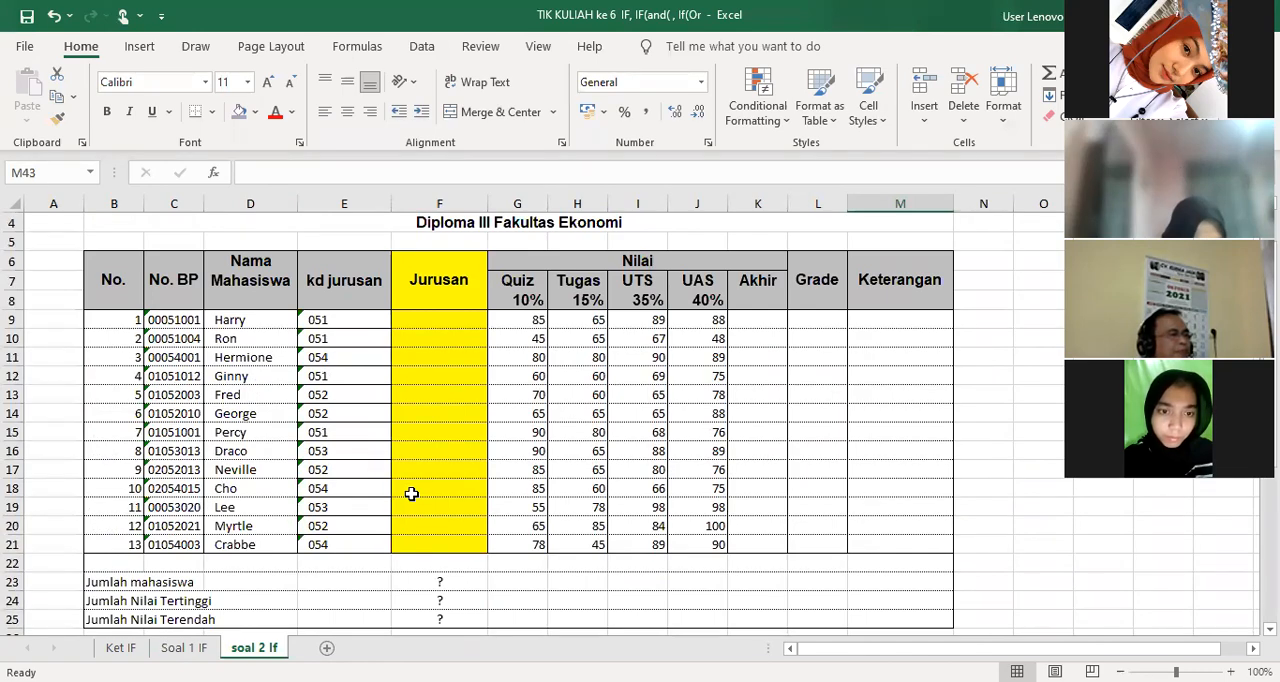
pyautogui.scroll(-4, 411, 493)
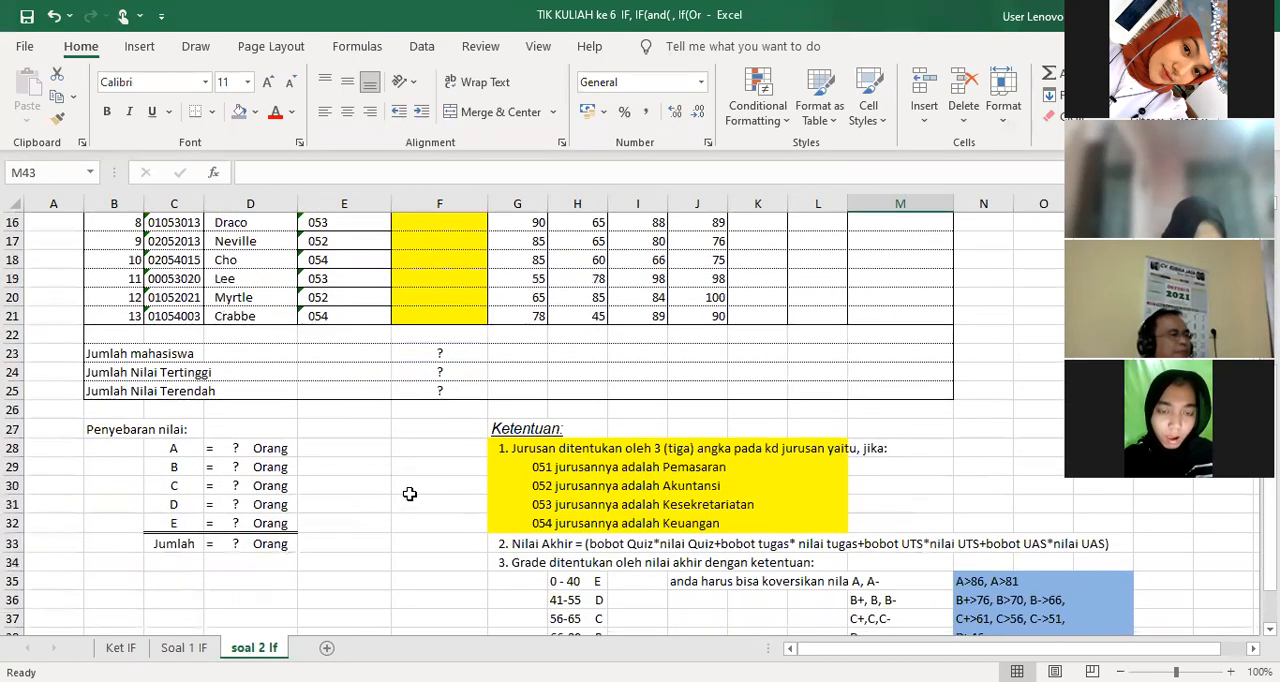
pyautogui.scroll(5, 491, 491)
pyautogui.scroll(-1, 491, 457)
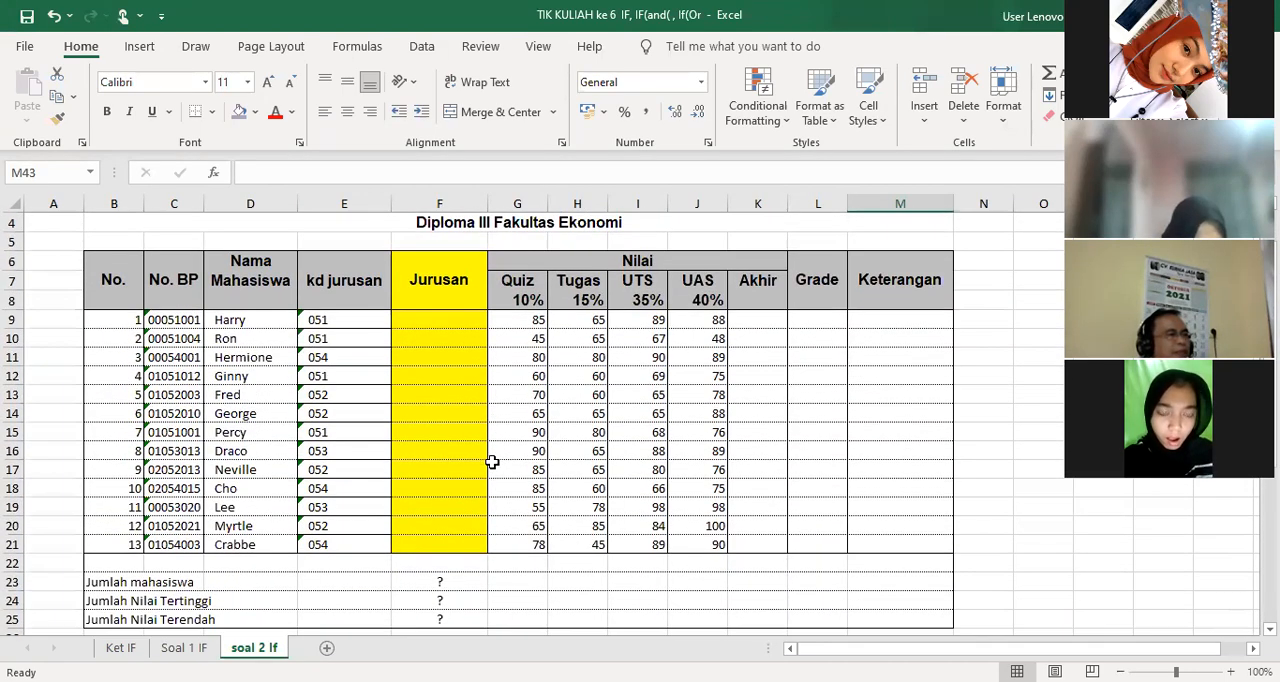